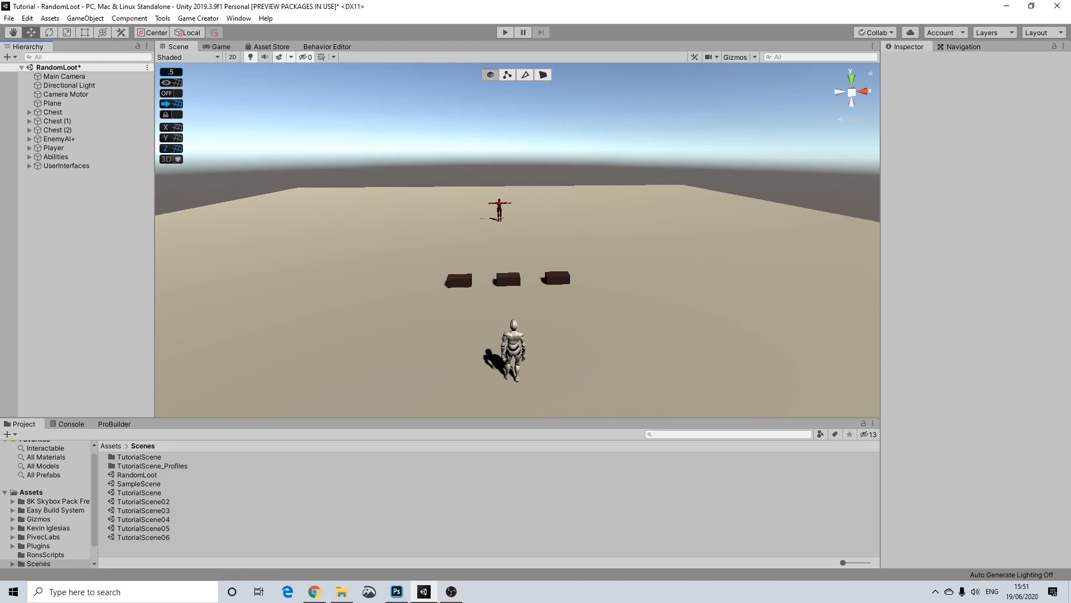
Select the first Chest object and frame it closely in the scene view.
middle_click_drag(571, 280, 583, 240)
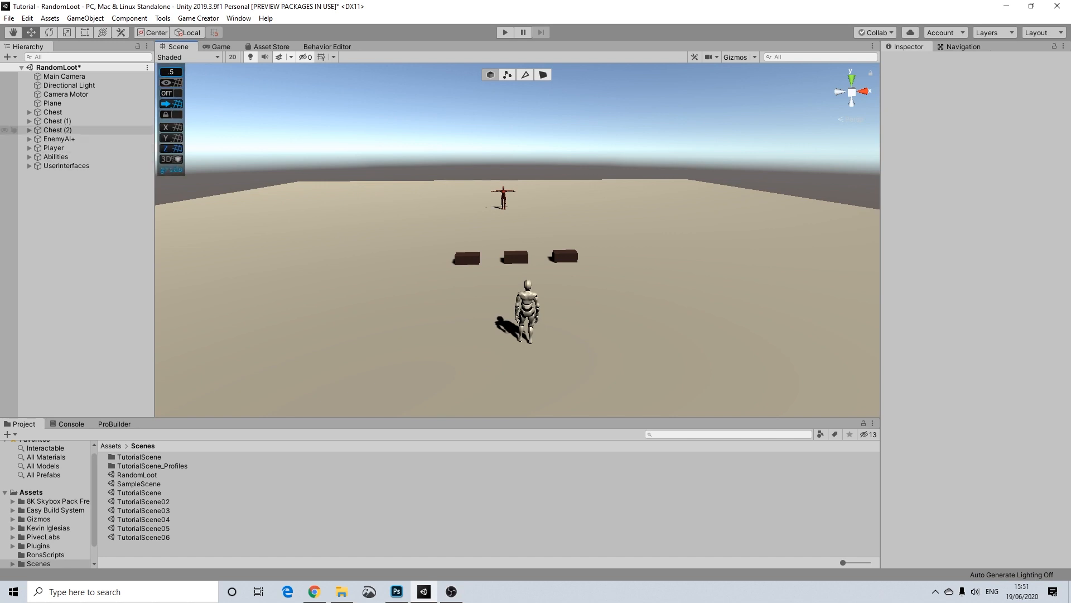
left_click(53, 112)
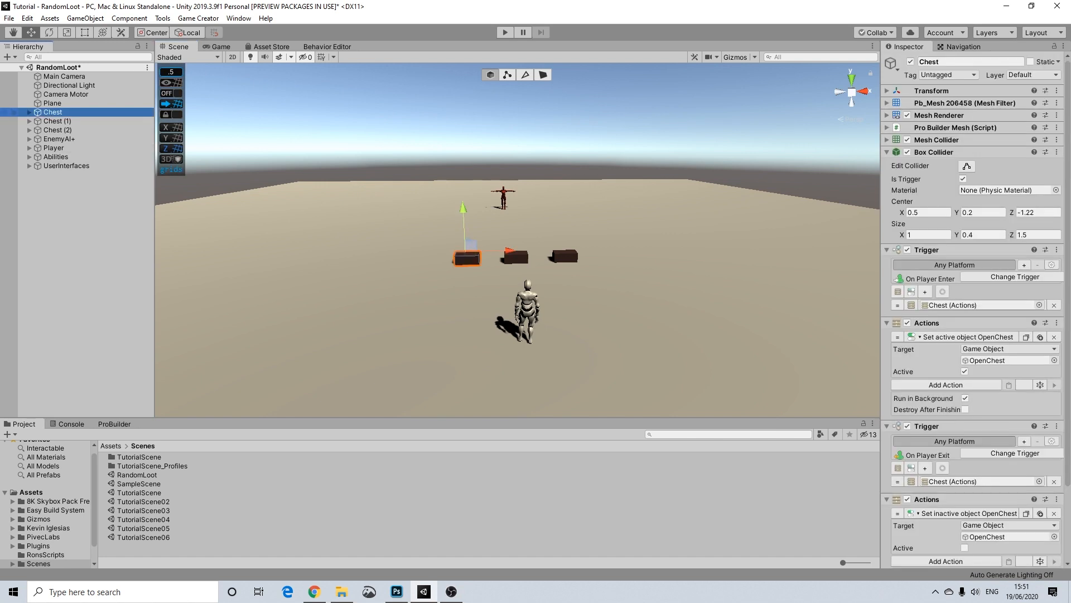
key("f")
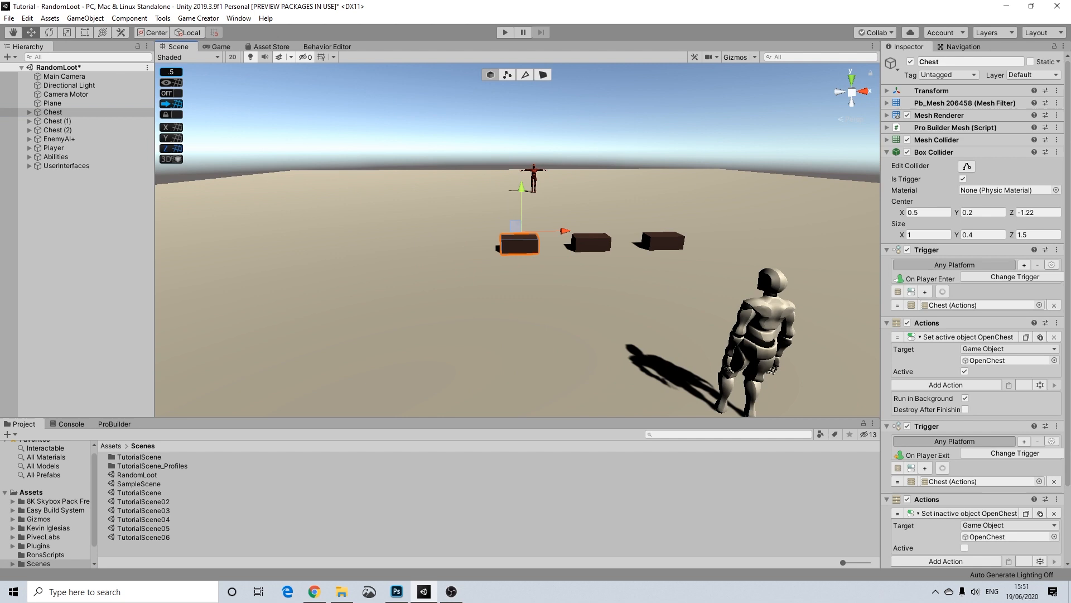
left_click_drag(518, 240, 496, 249, "alt")
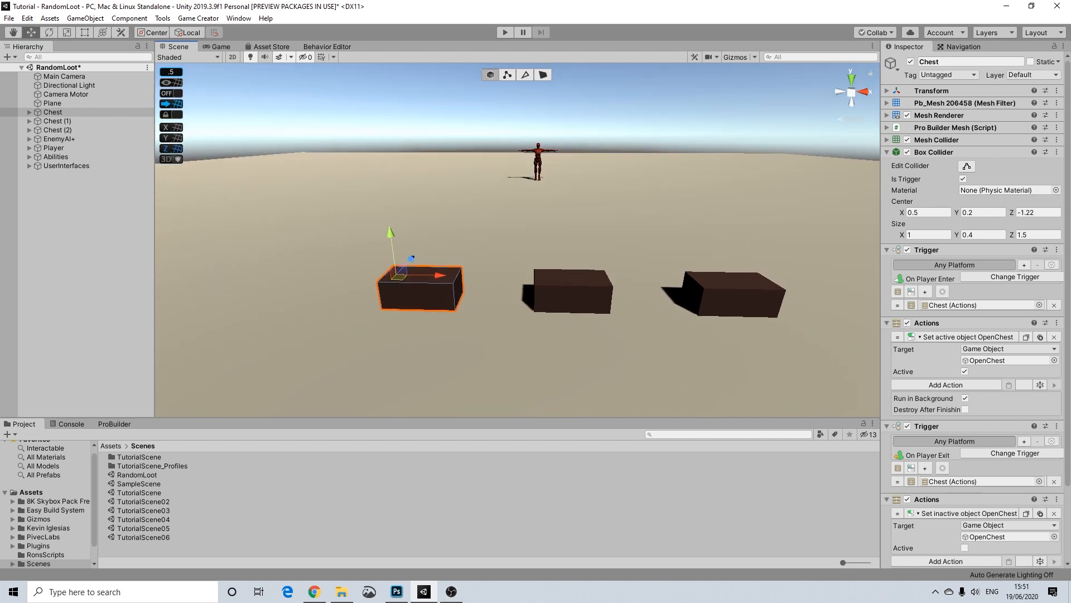
scroll(397, 274, "up", 4, "alt")
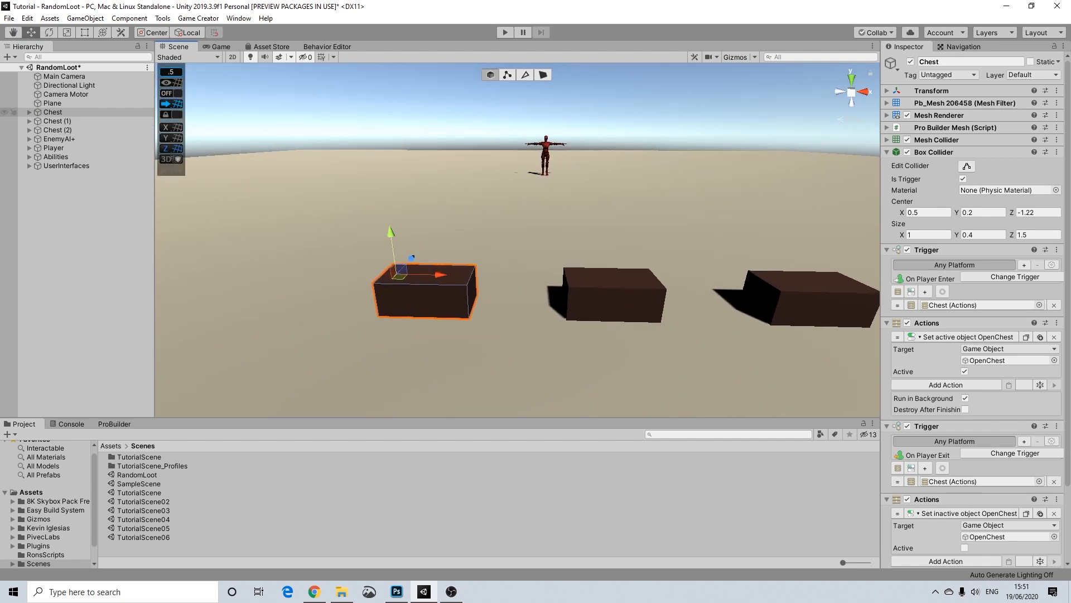
Compare the colliders, triggers and actions of Chest, Chest (1) and Chest (2) by selecting each in turn.
left_click(57, 121)
left_click(58, 130)
left_click(58, 121)
left_click(54, 112)
left_click(57, 121)
left_click(57, 130)
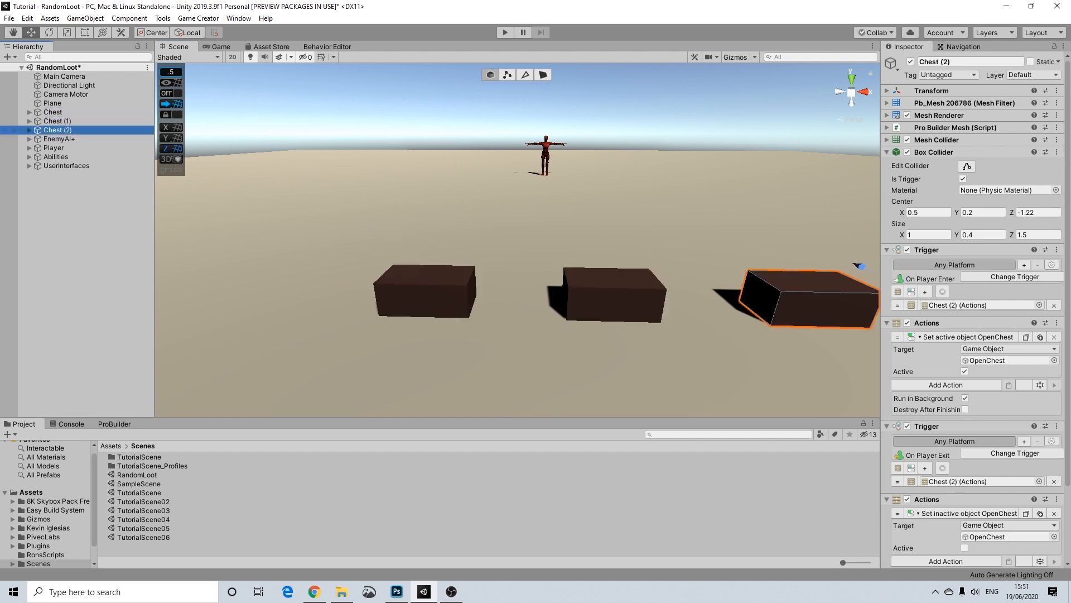
left_click(58, 121)
left_click(58, 130)
left_click(54, 112)
left_click(57, 122)
left_click(57, 130)
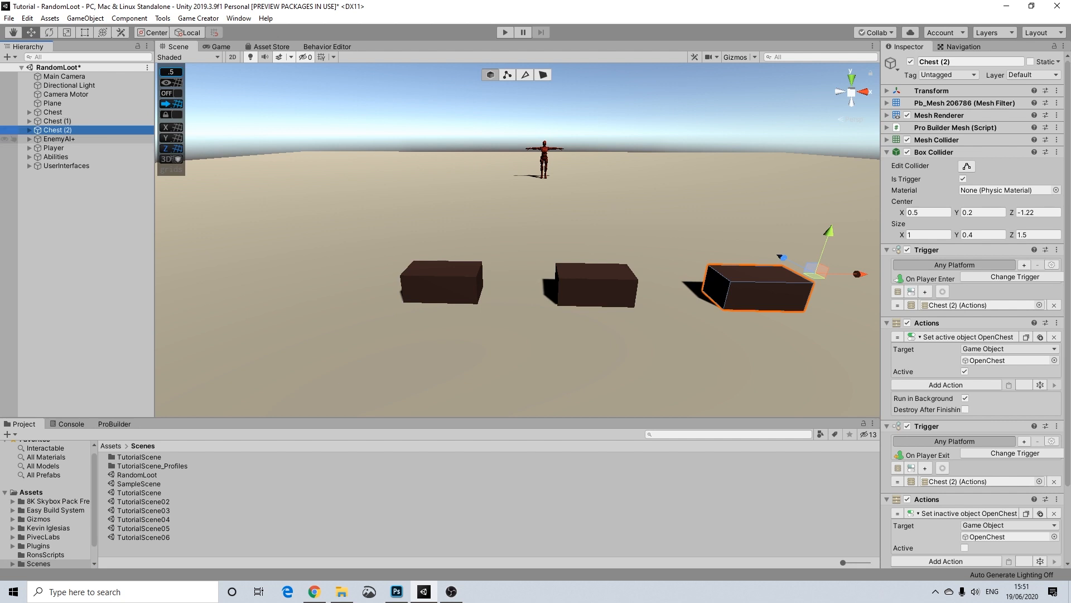
Inspect the EnemyAI+ object's triggers and actions and view it together with the chests in the scene.
left_click(59, 139)
middle_click_drag(519, 234, 491, 341)
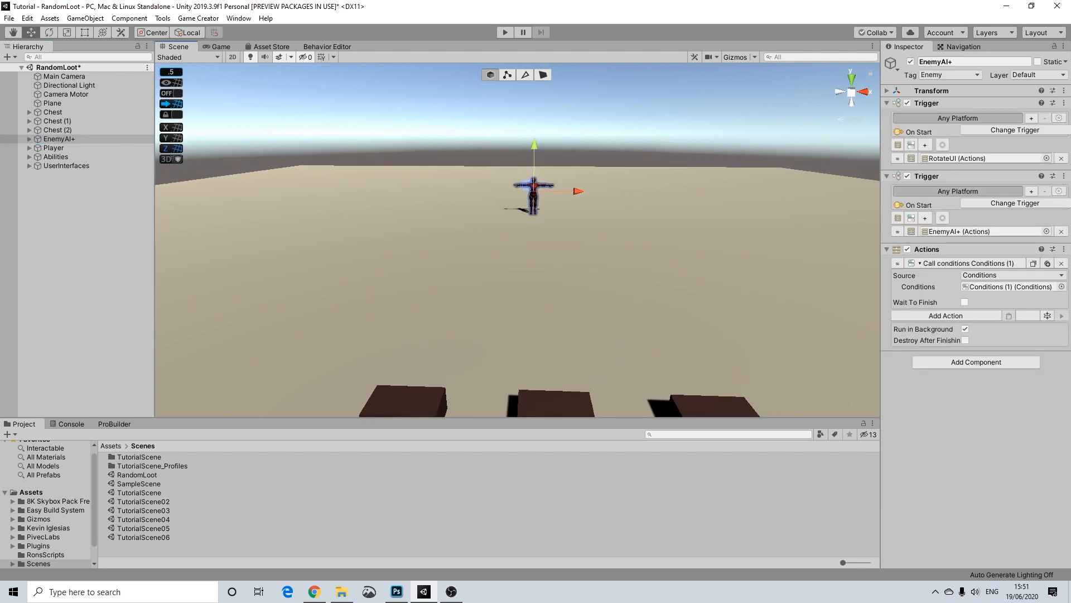
scroll(518, 262, "down", 3)
middle_click_drag(517, 262, 564, 242)
left_click(614, 117)
middle_click_drag(613, 117, 603, 115)
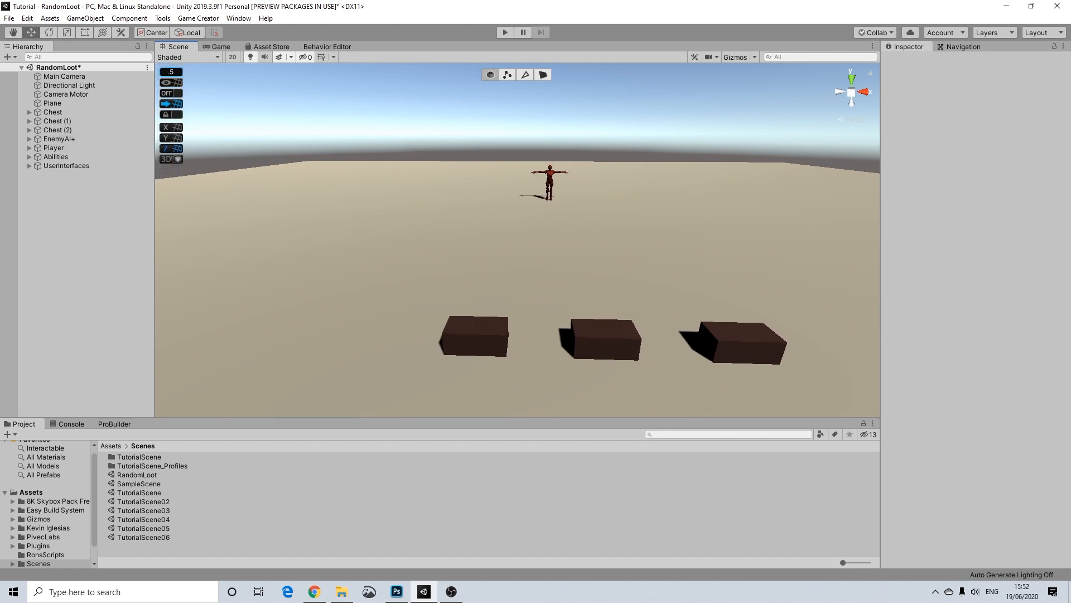
Run the scene in play mode and walk the player to the three chests, opening them to spawn their loot.
key("ctrl+p")
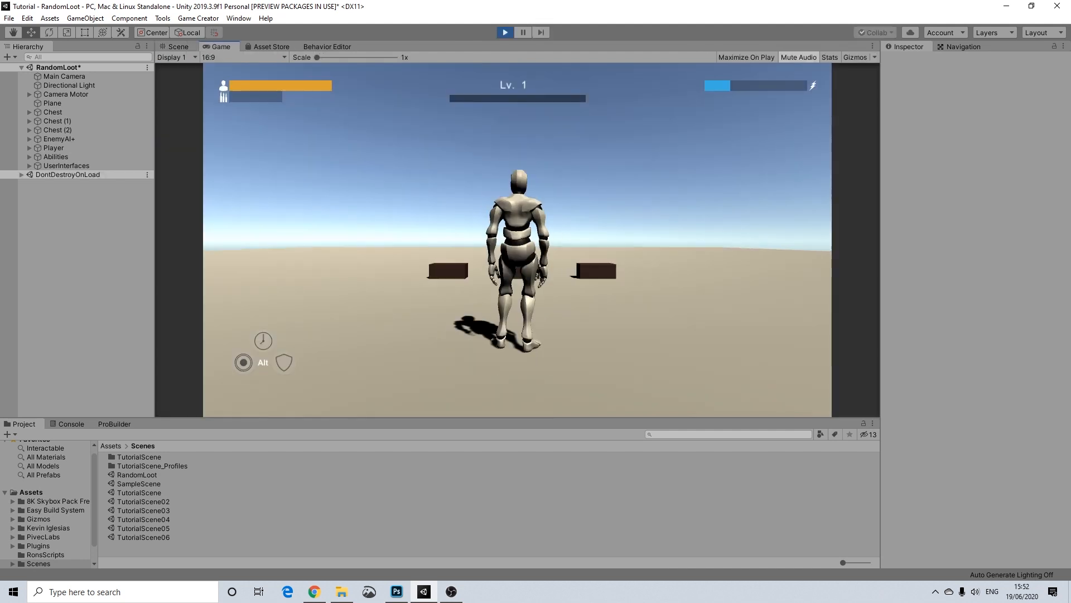
key("w")
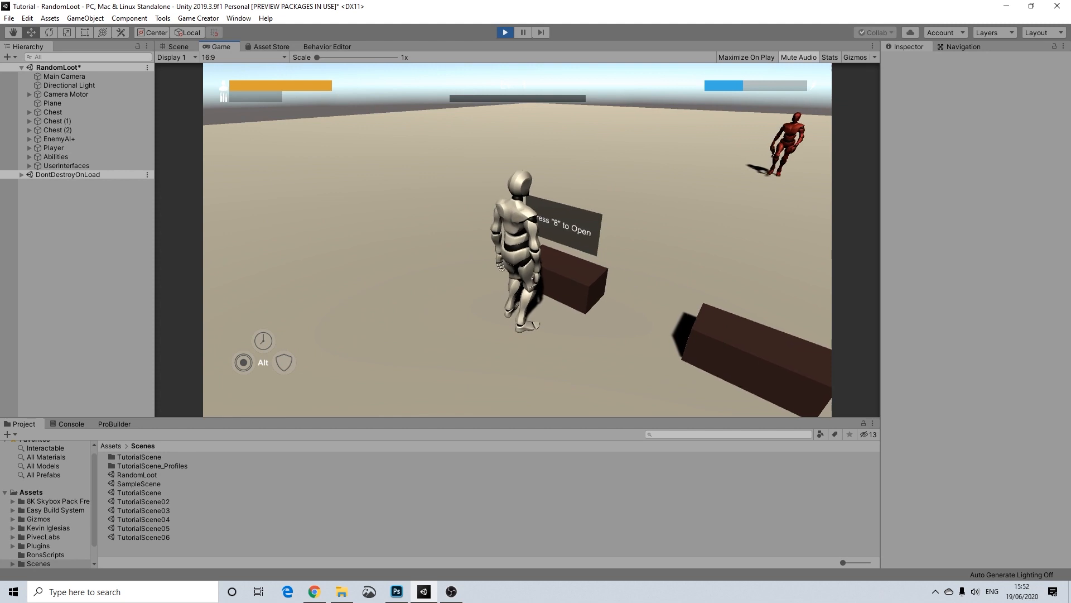
key("8")
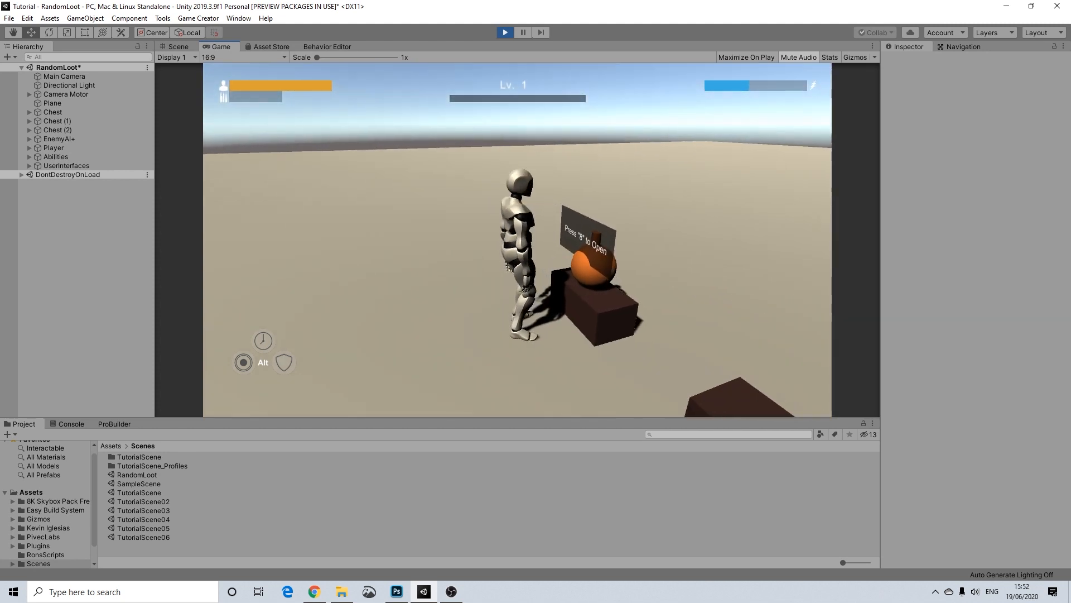
key("w")
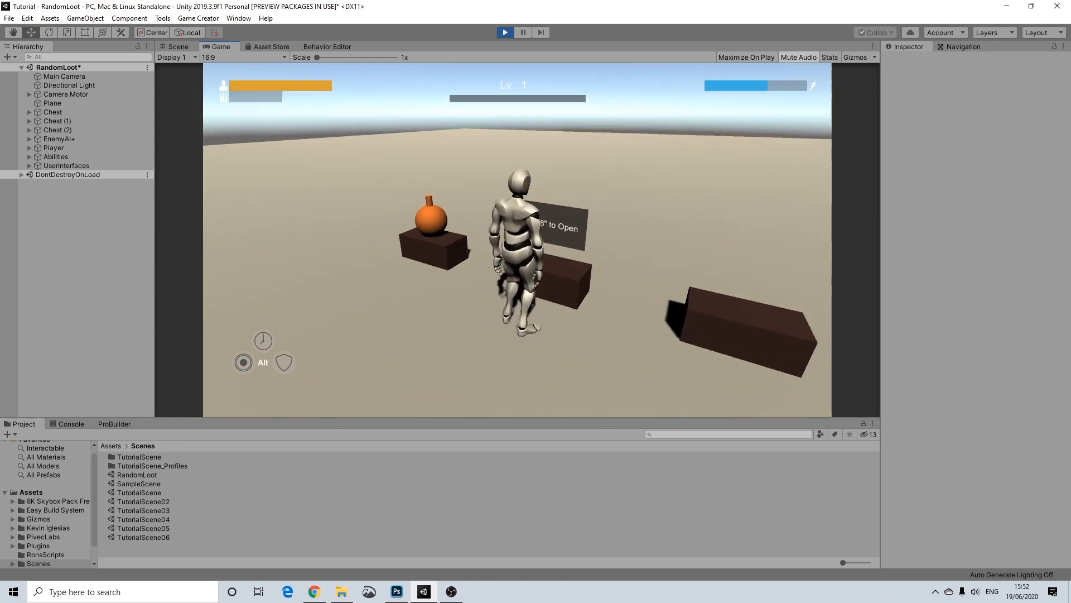
key("d")
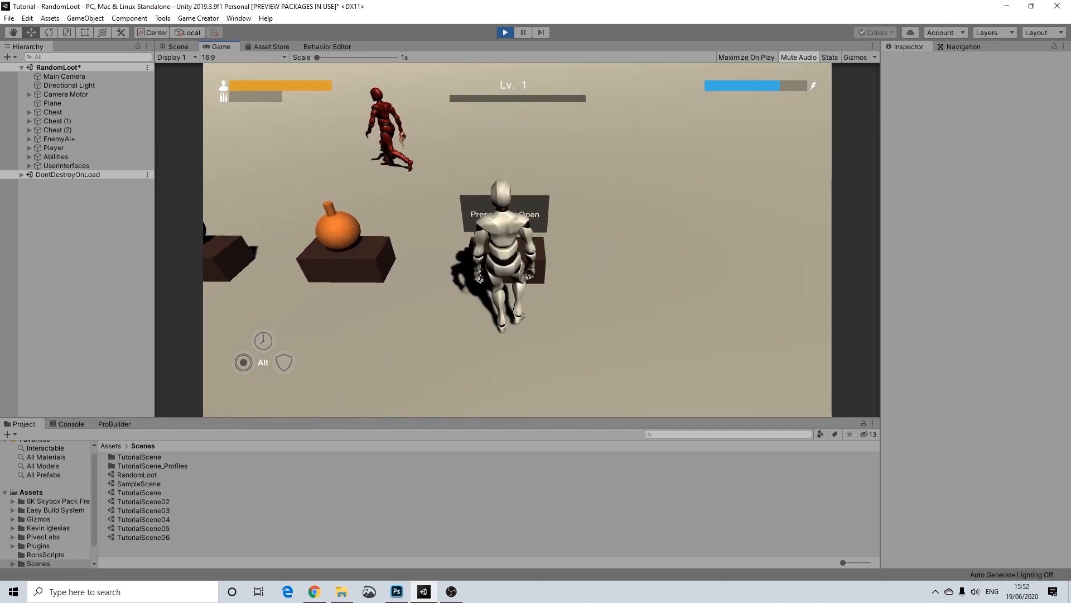
key("8")
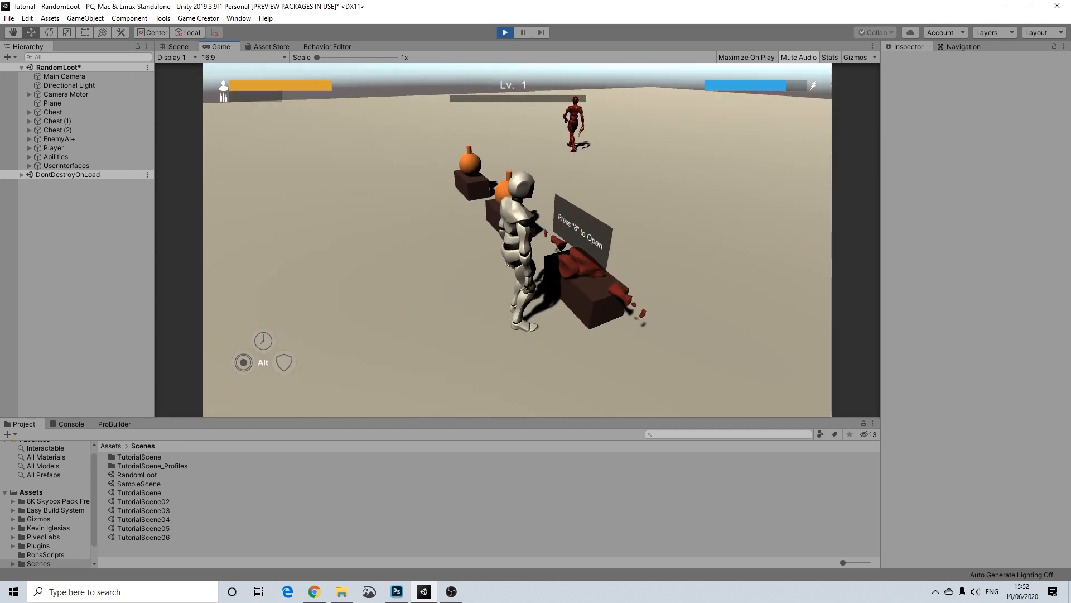
key("a")
key("w")
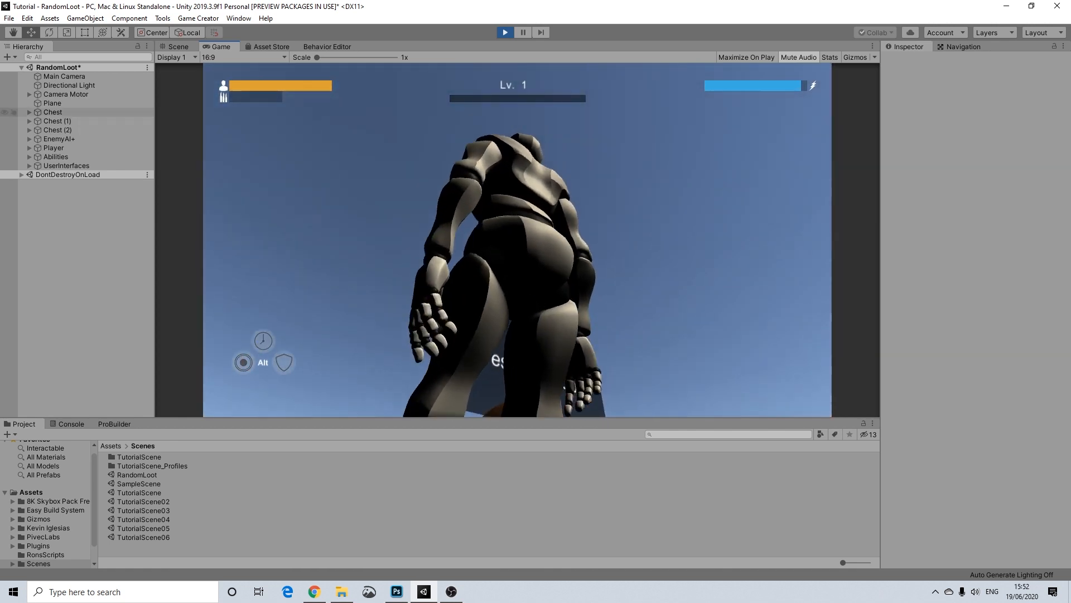
Set the Spawnables count to 20 on the Spawner (SphereCollider) inside Chest.
left_click(29, 112)
left_click(90, 138)
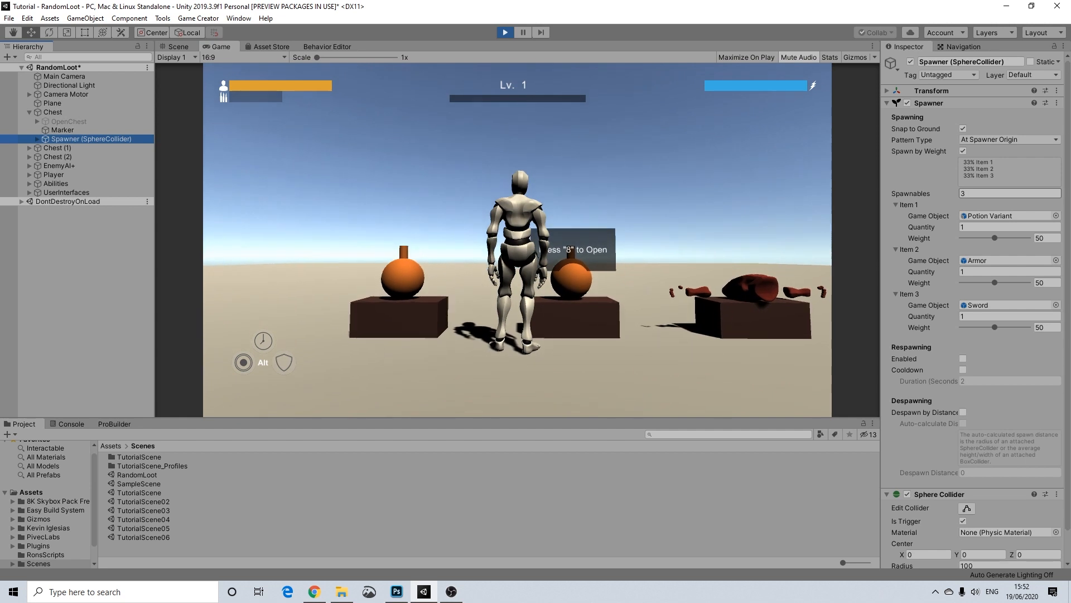
left_click(1009, 193)
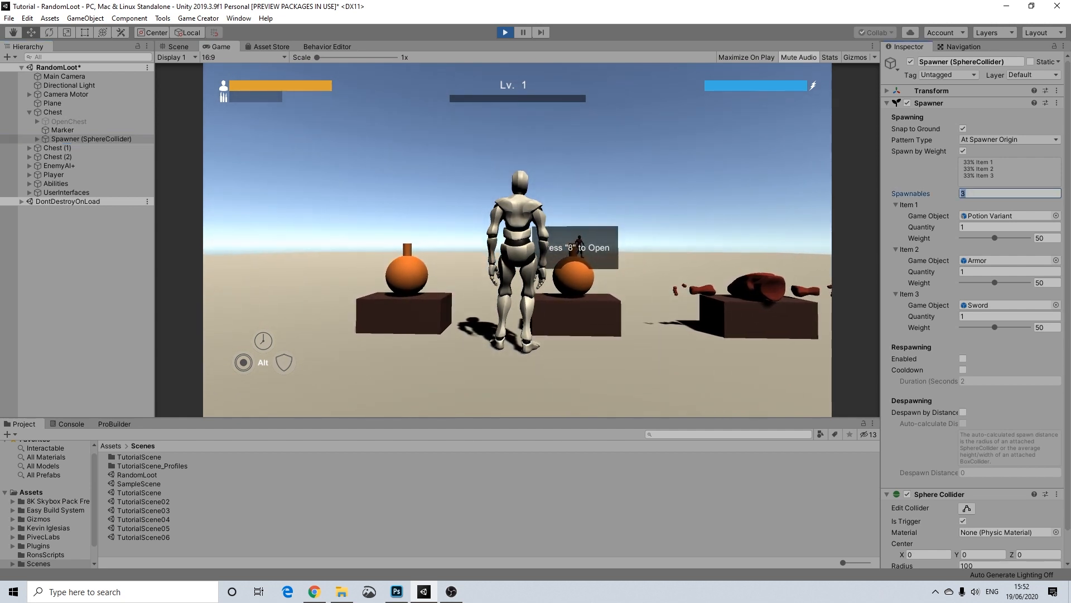
key("Return")
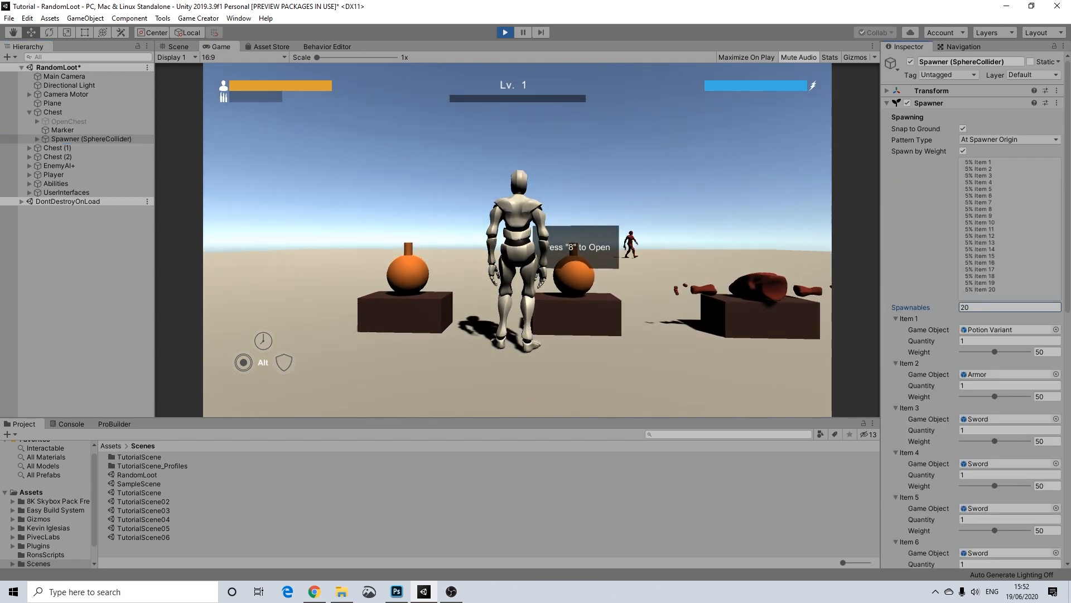
Review the extended list of spawnable items and set the Spawnables count back to 3.
scroll(973, 306, "down", 10)
scroll(973, 307, "up", 10)
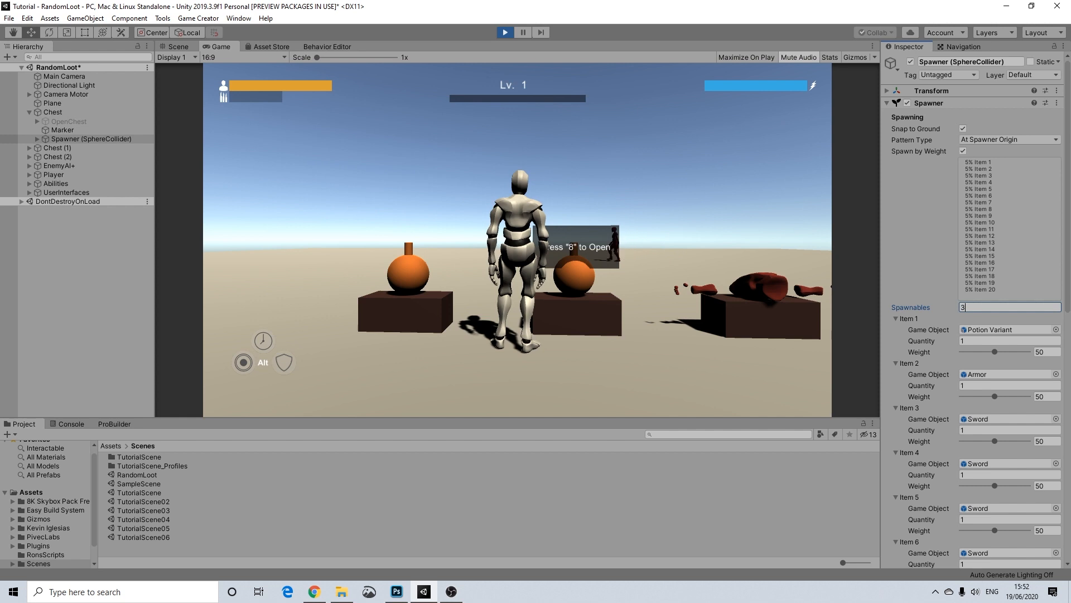
key("Return")
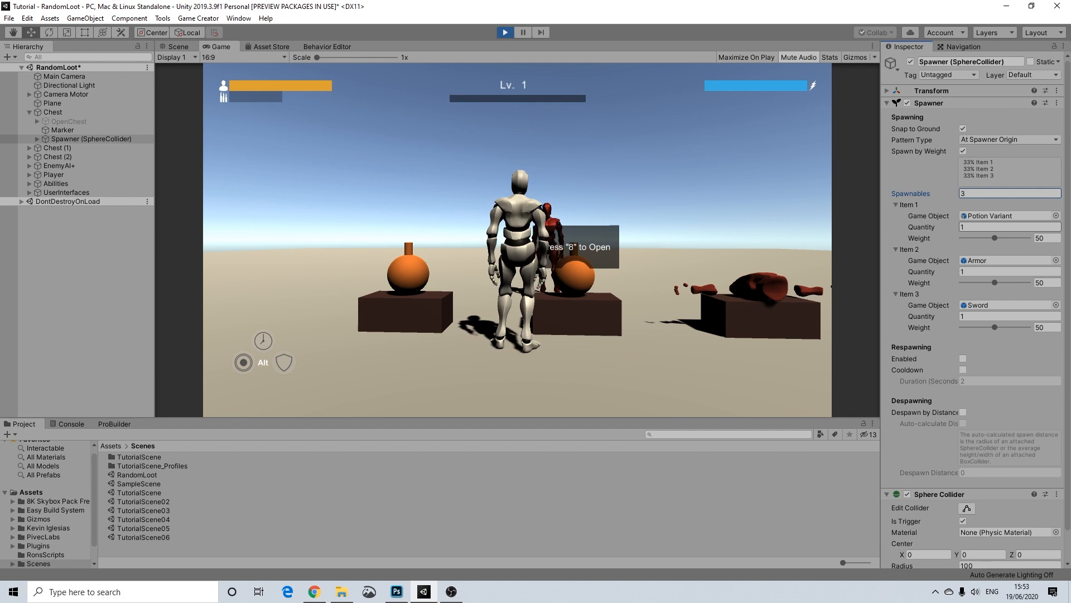
Try a weight of 100 for Item 1, the Potion Variant, and return it to 50.
left_click(614, 240)
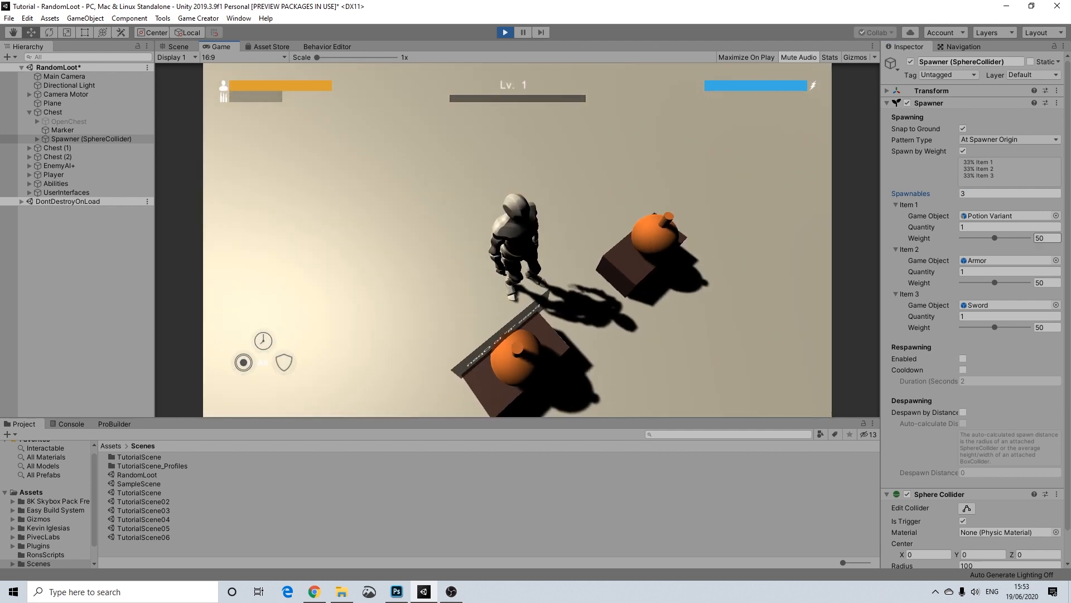
left_click(1047, 239)
type("1")
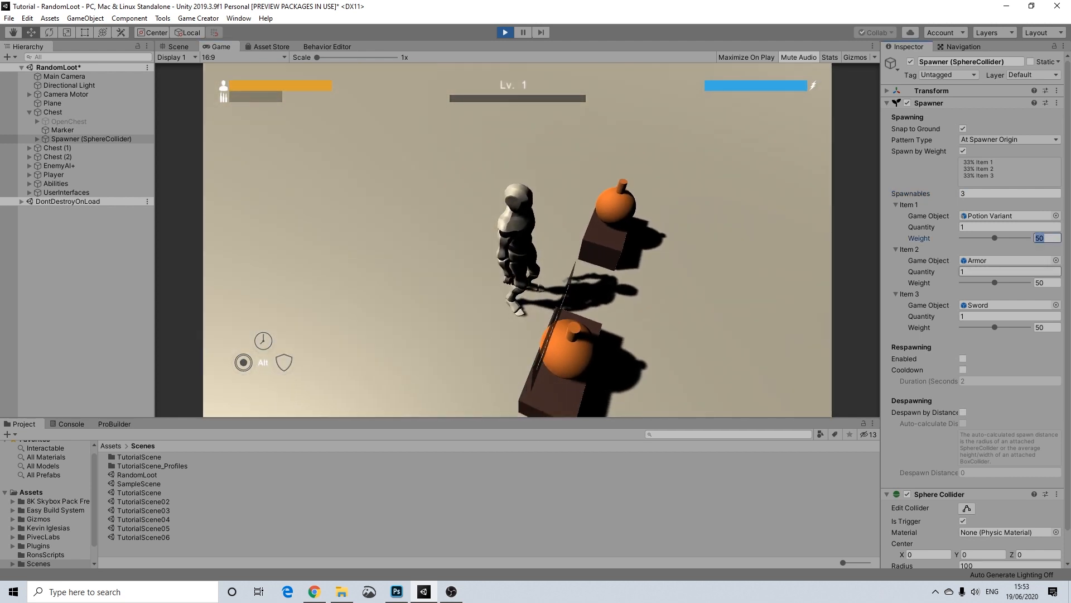
type("00")
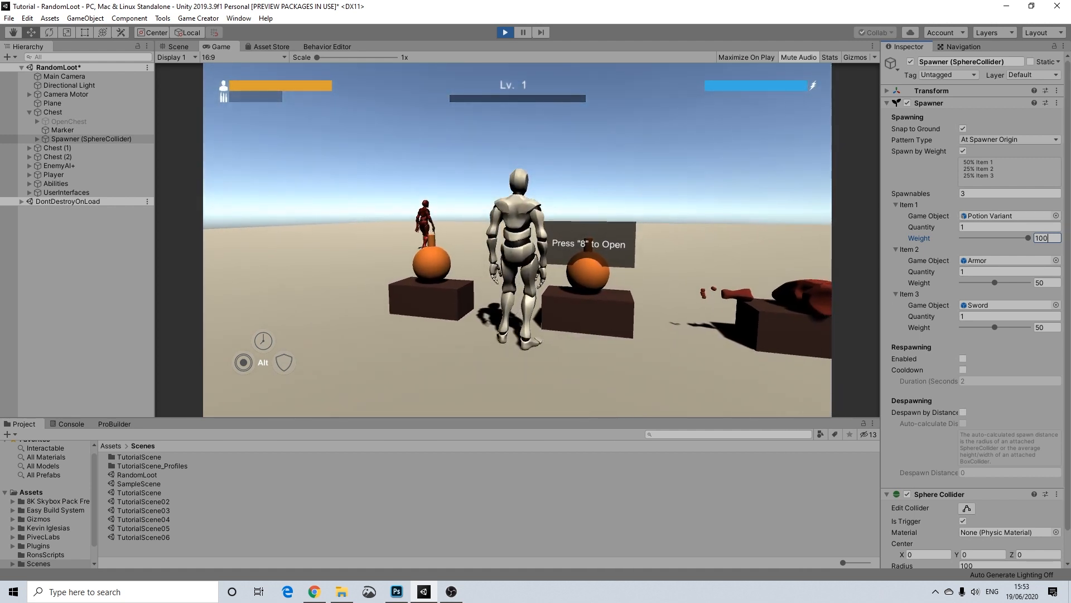
key("Return")
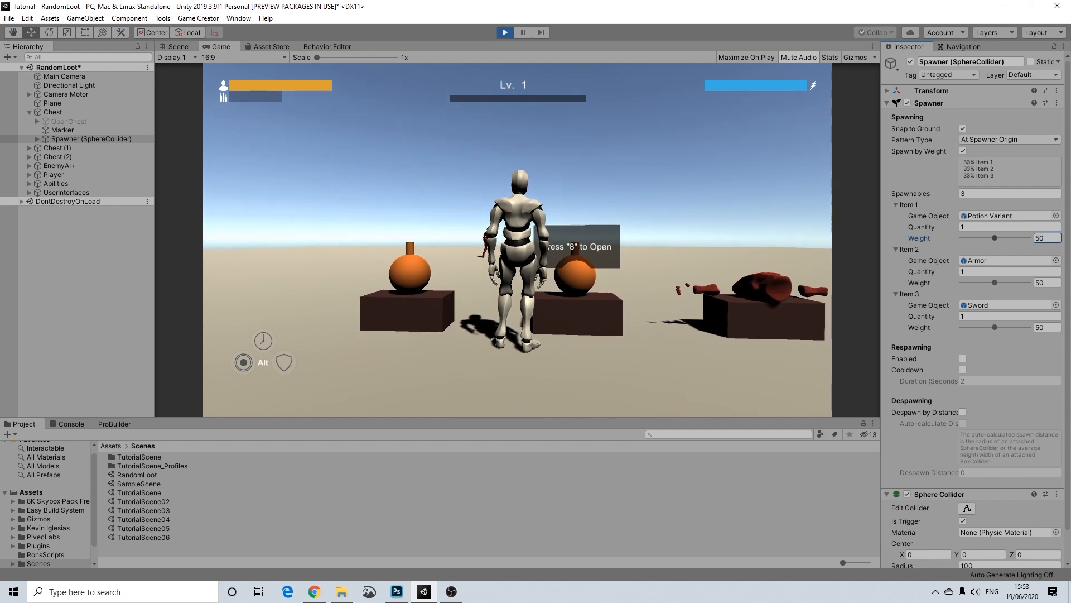
Run the sword-wielding player to the red enemy and attack it until it is defeated.
key("w")
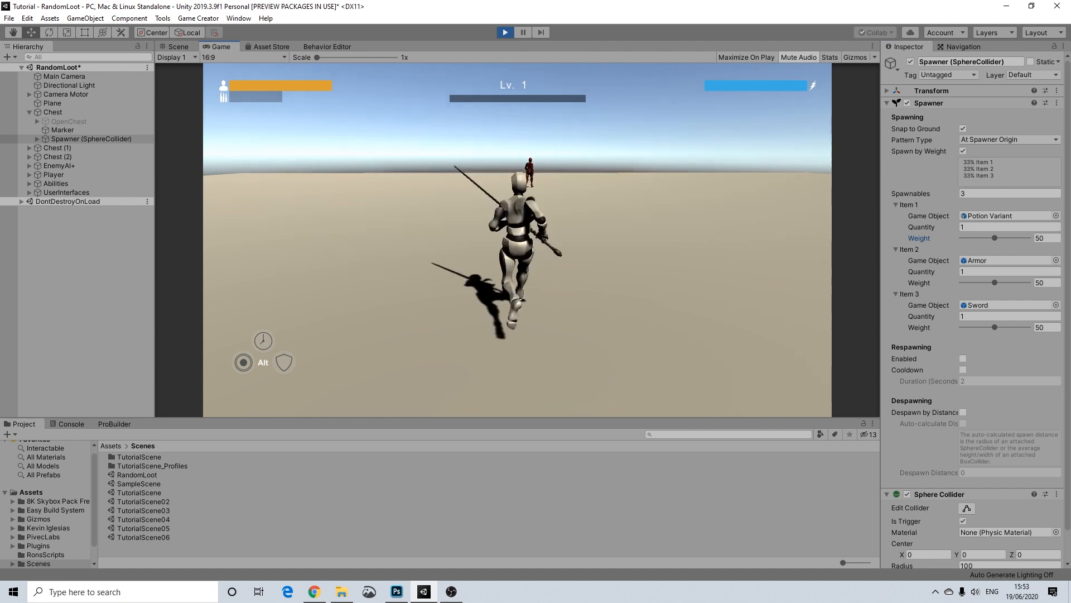
key("space")
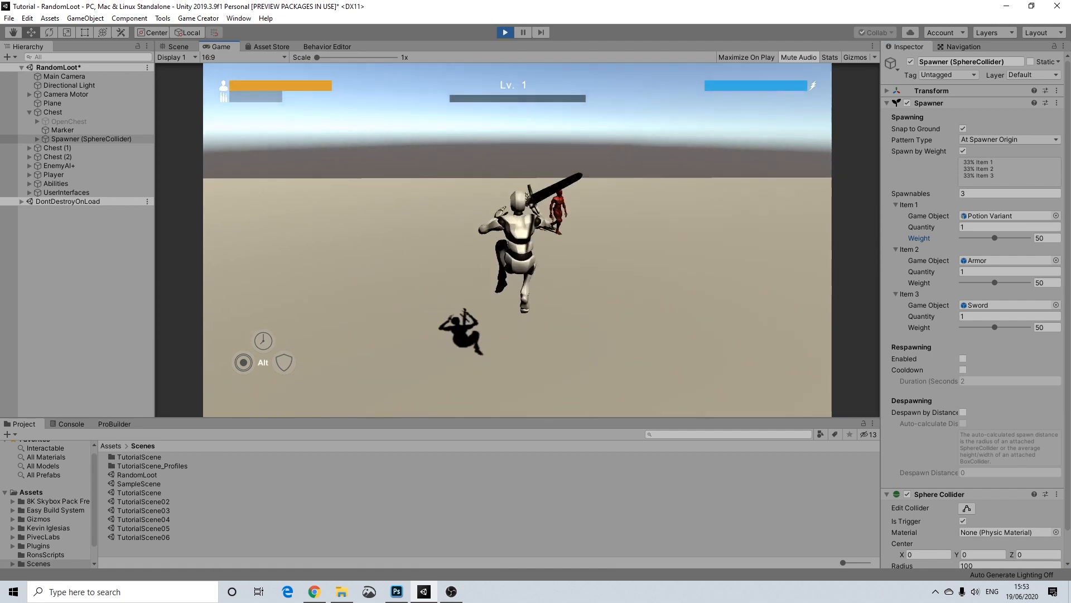
left_click(517, 240)
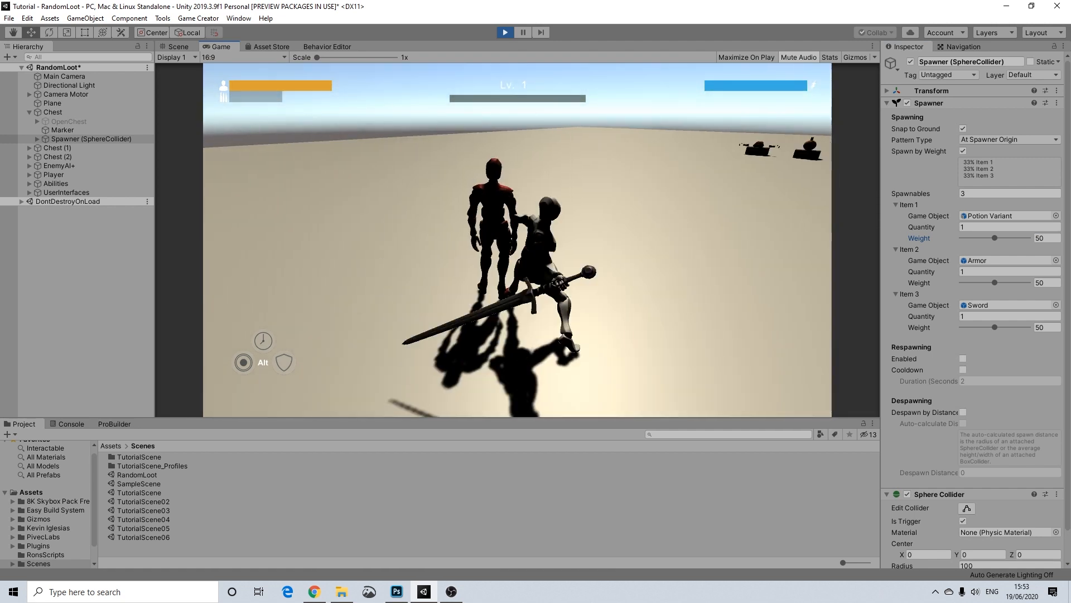
left_click(517, 240)
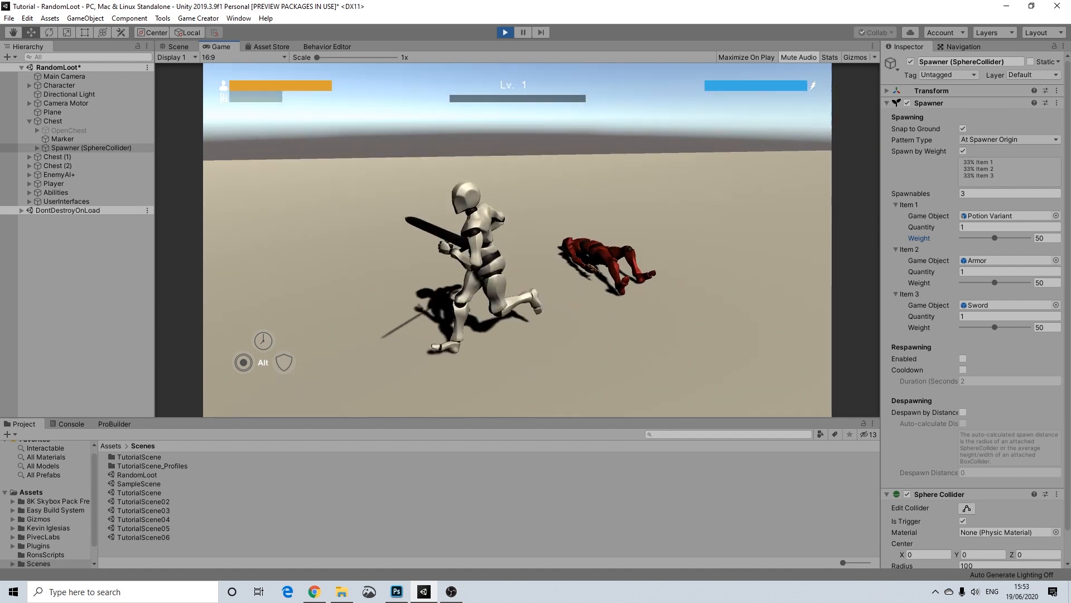
Move the player around the defeated enemy to view its loot drop, and run back towards the chests.
key("w")
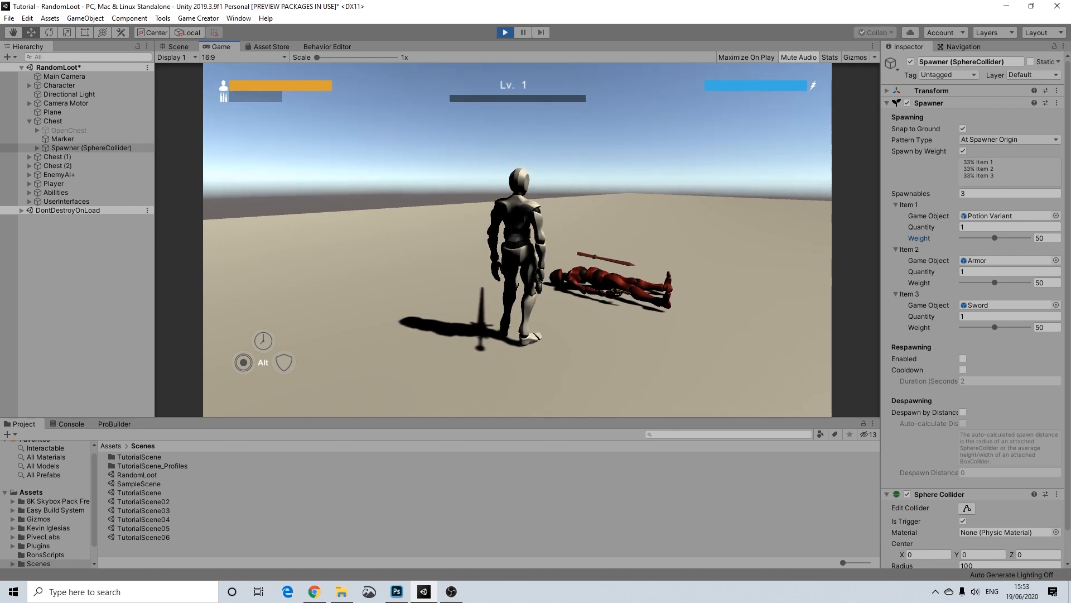
key("w")
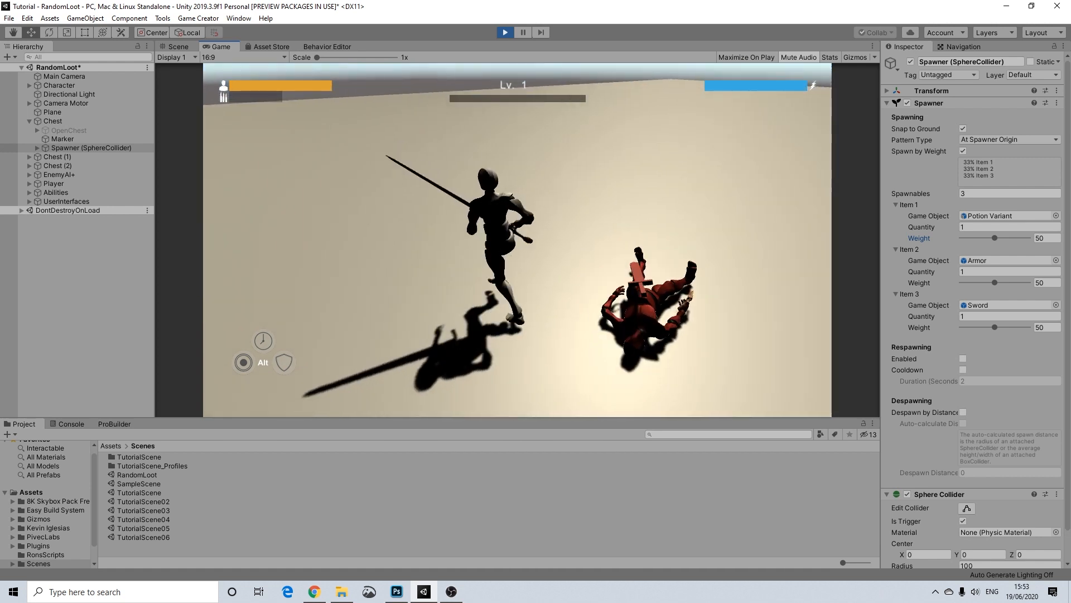
key("w")
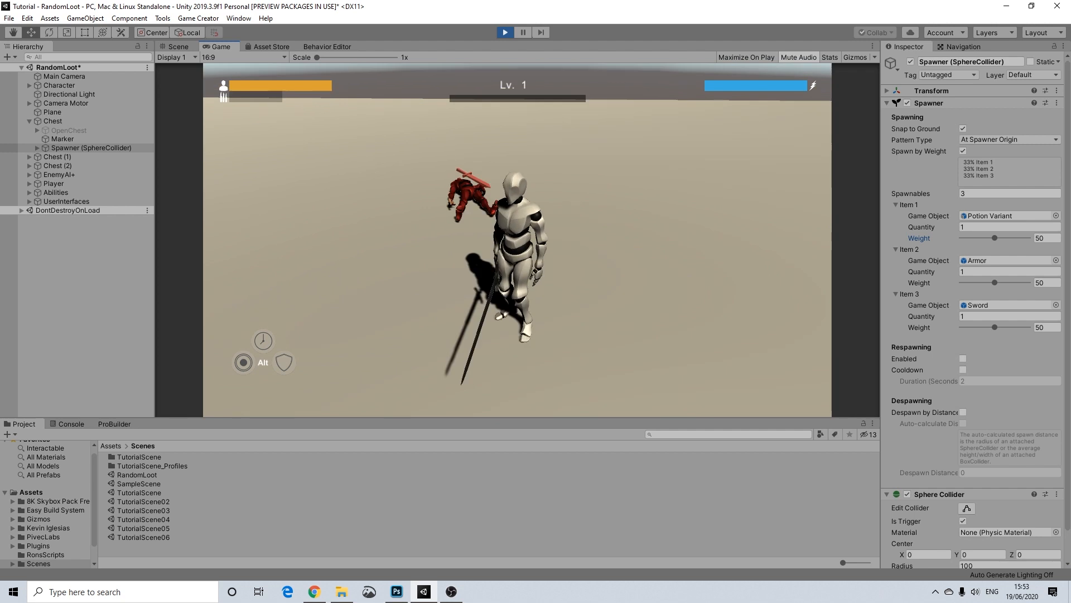
key("w")
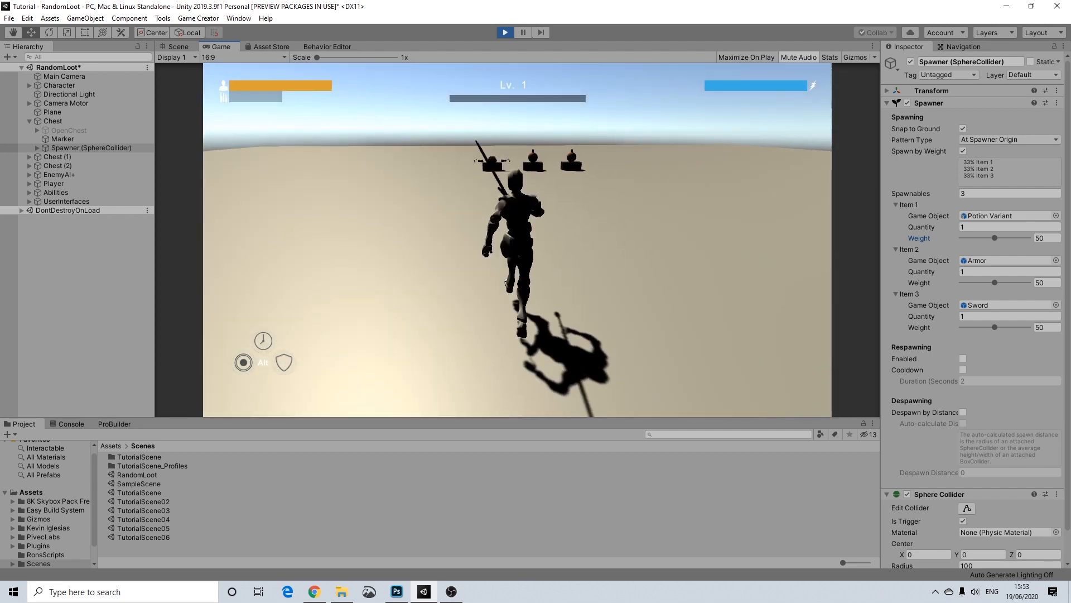
key("space")
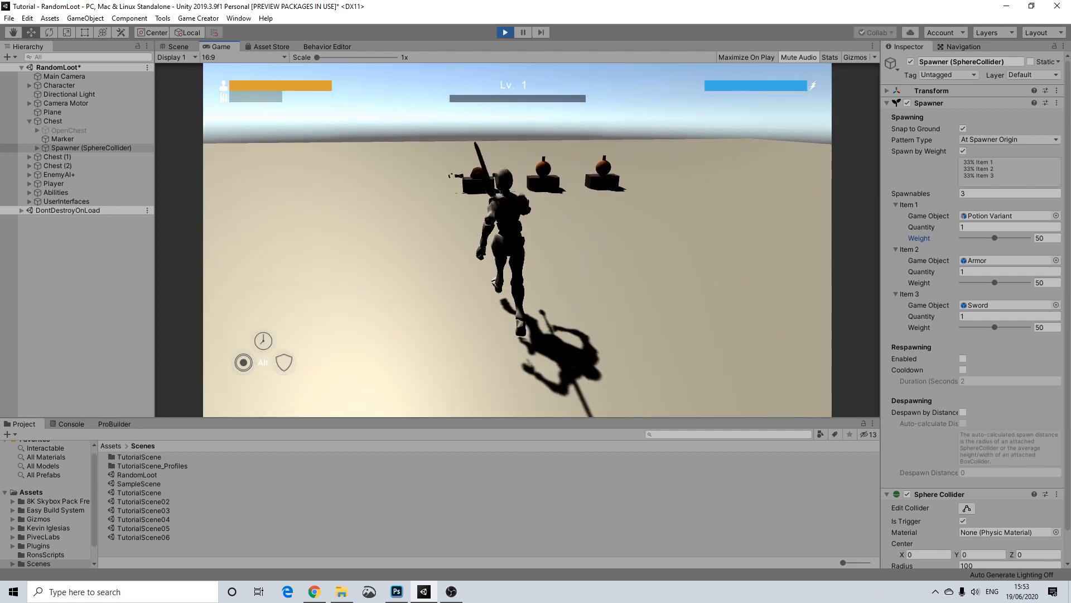
key("space")
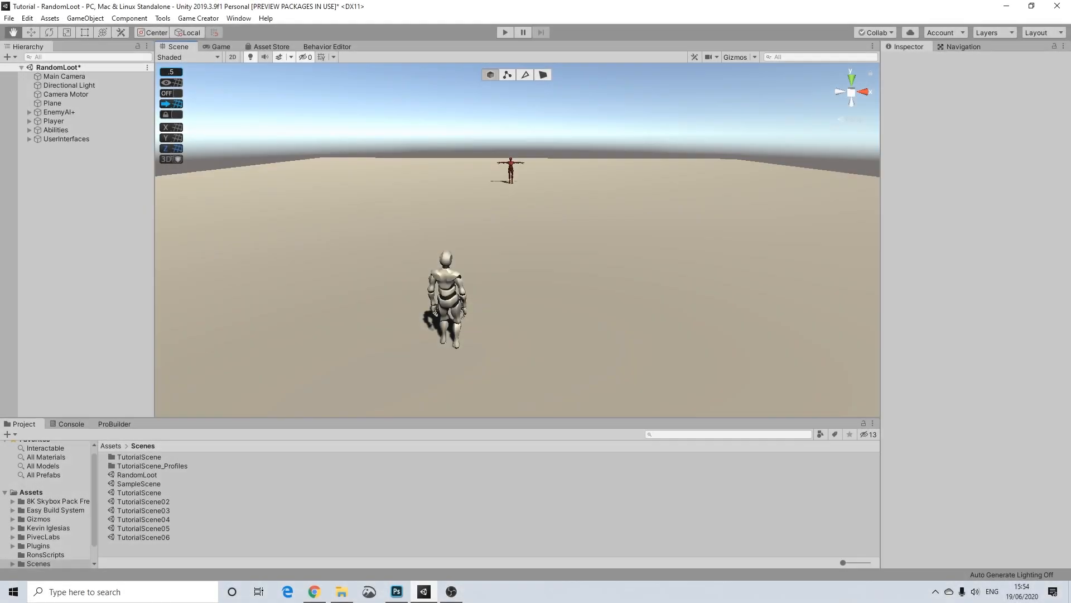
Open the Prefabs folder inside the TutorialScene folder of the project assets.
middle_click_drag(446, 301, 473, 331)
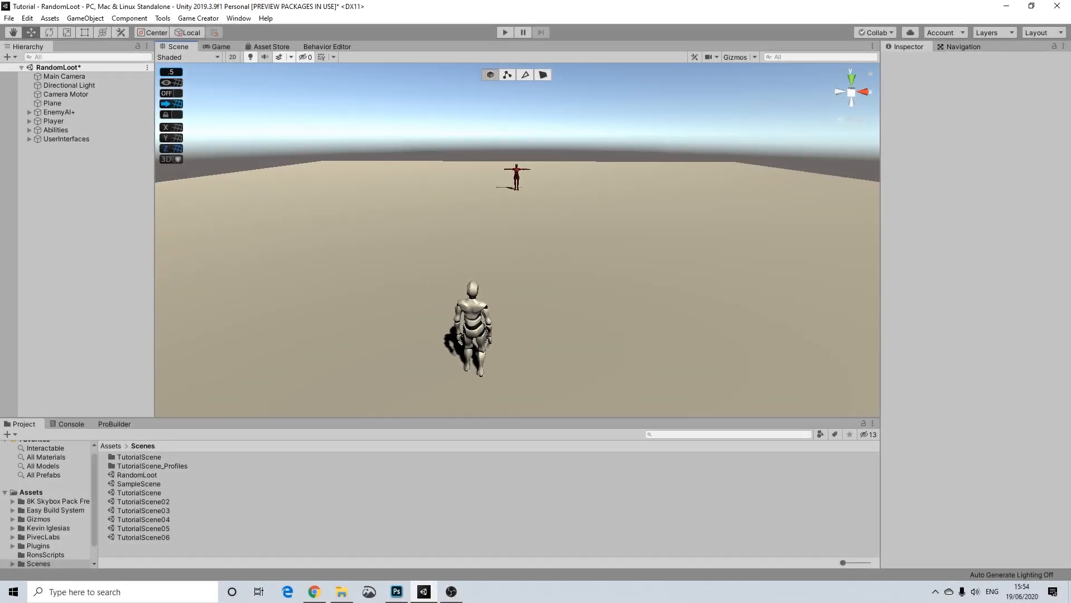
left_click_drag(473, 330, 500, 358, "alt")
double_click(139, 457)
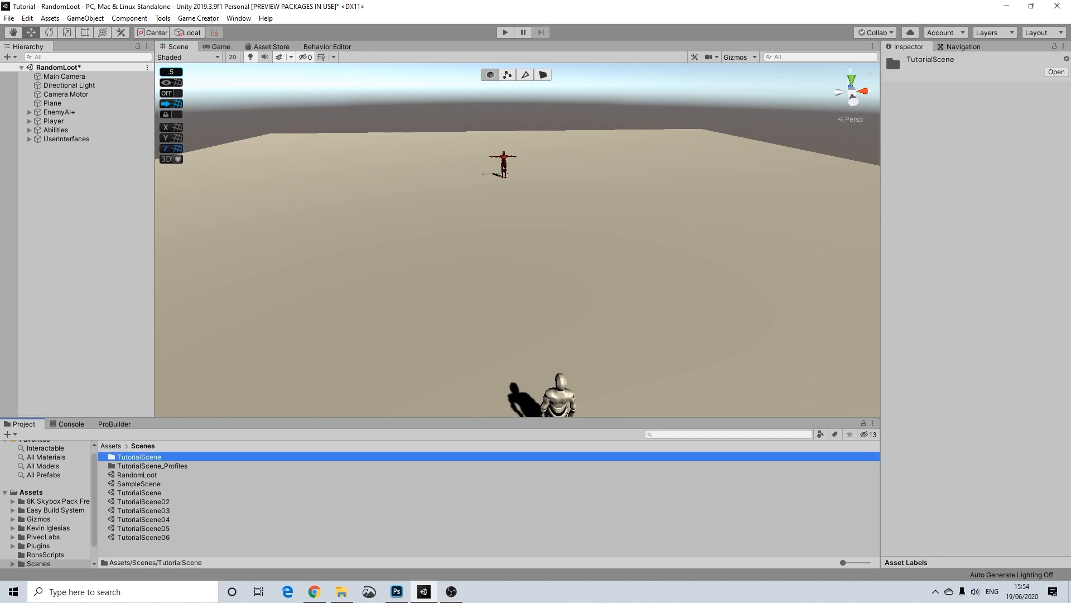
double_click(129, 502)
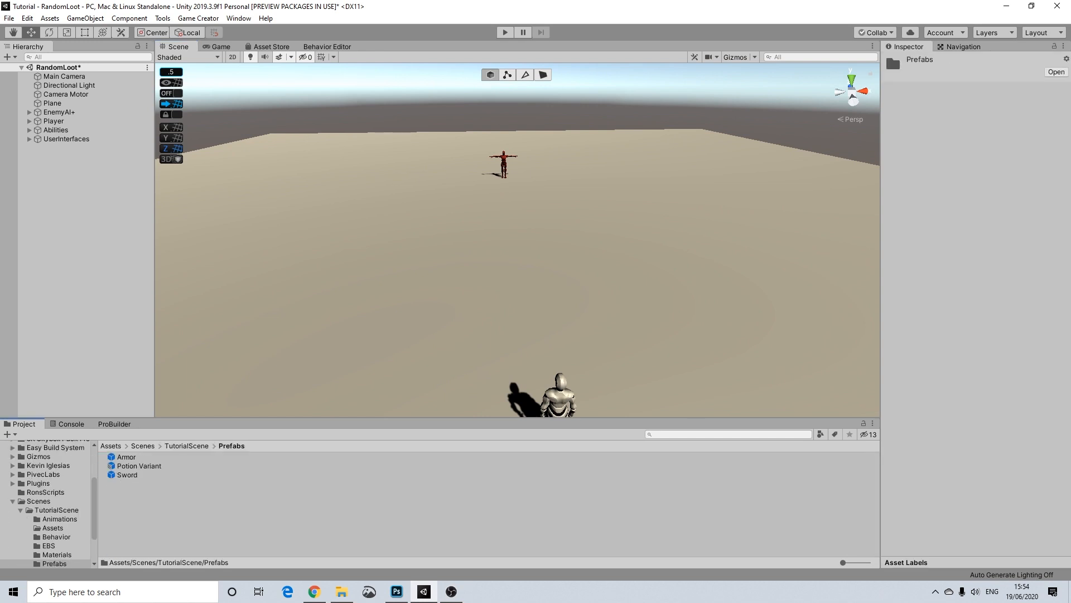
Examine the Sword prefab's components: Trigger, Sphere Collider, Actions, Rigidbody and Box Collider.
left_click(128, 475)
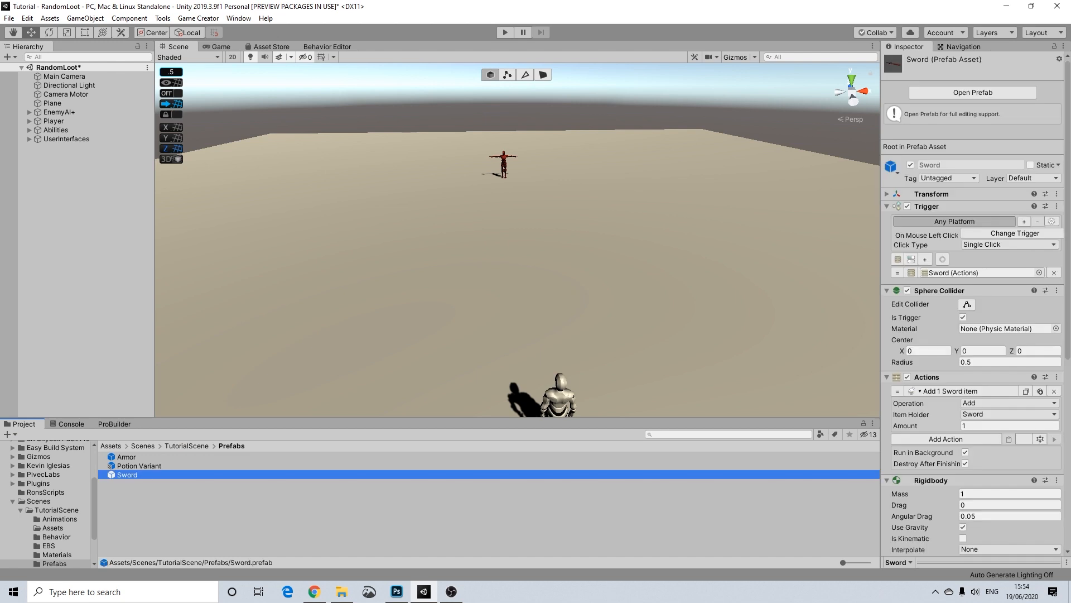
scroll(973, 223, "down", 6)
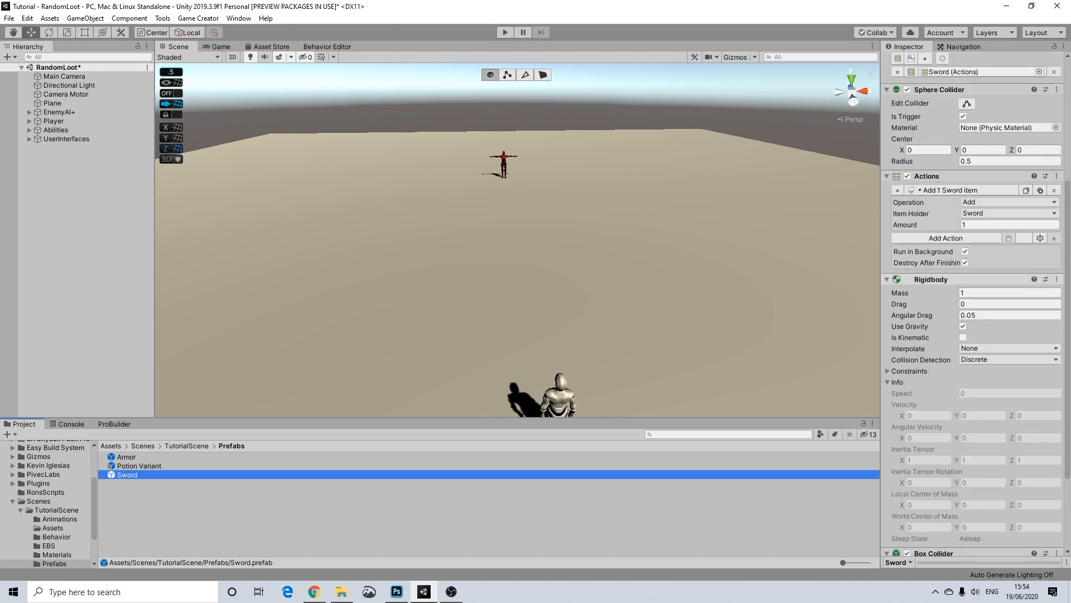
scroll(973, 223, "up", 3)
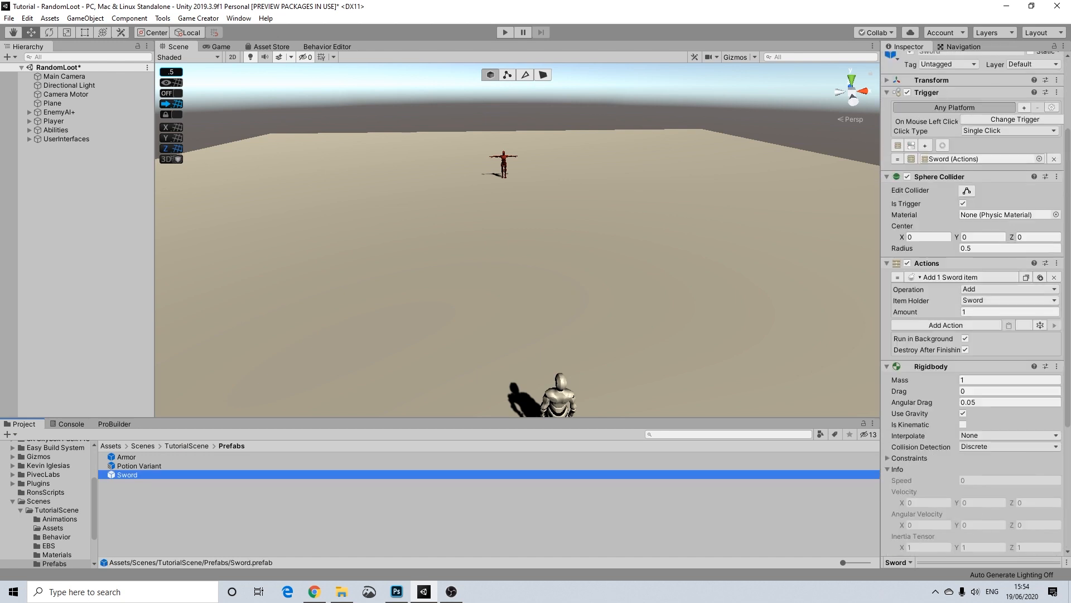
scroll(974, 301, "down", 6)
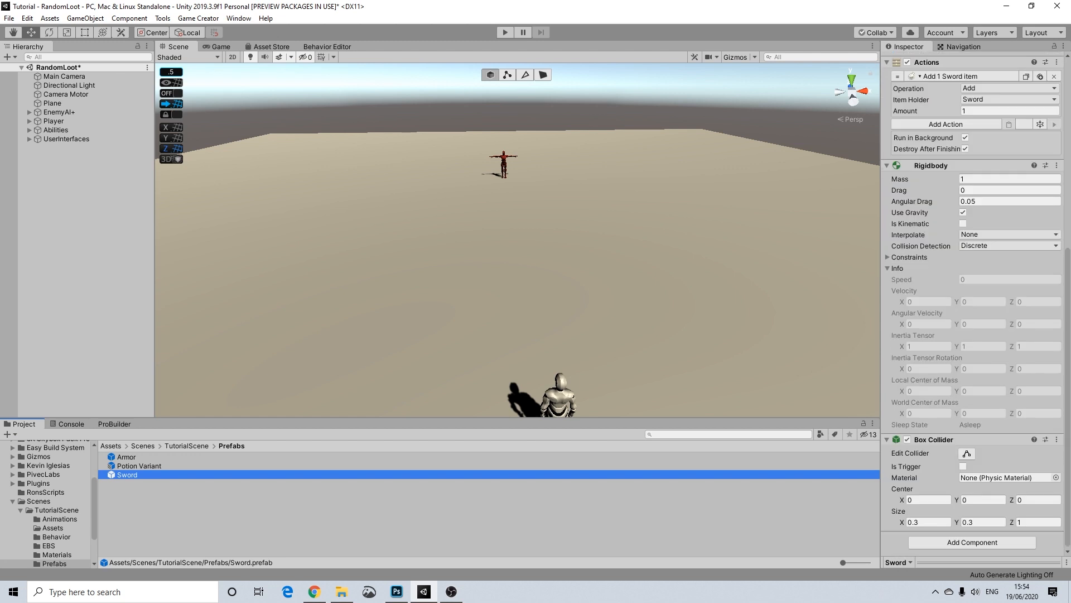
scroll(973, 301, "up", 9)
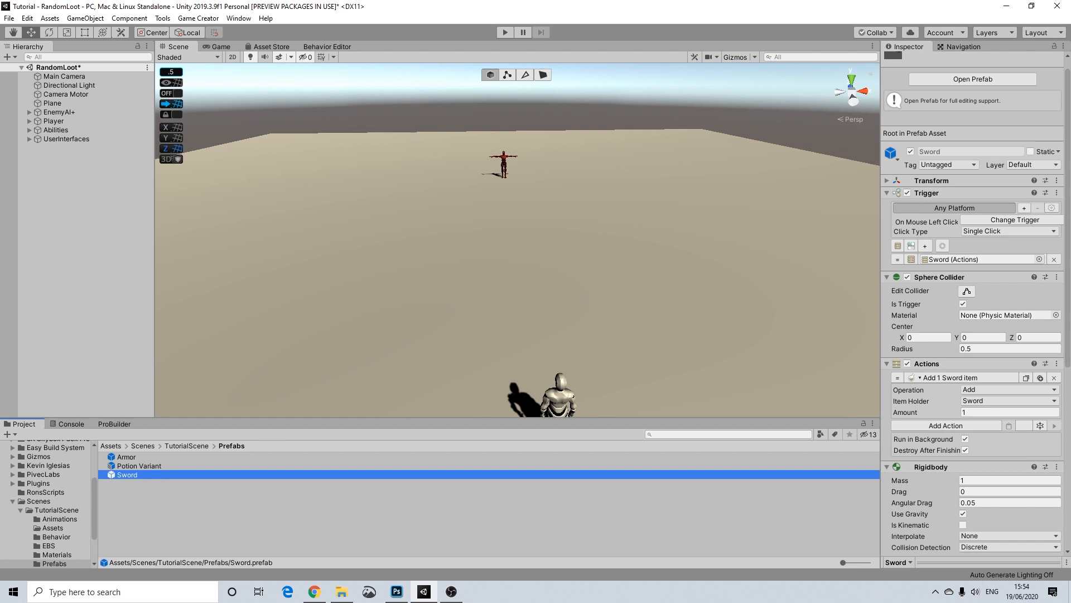
scroll(974, 302, "down", 3)
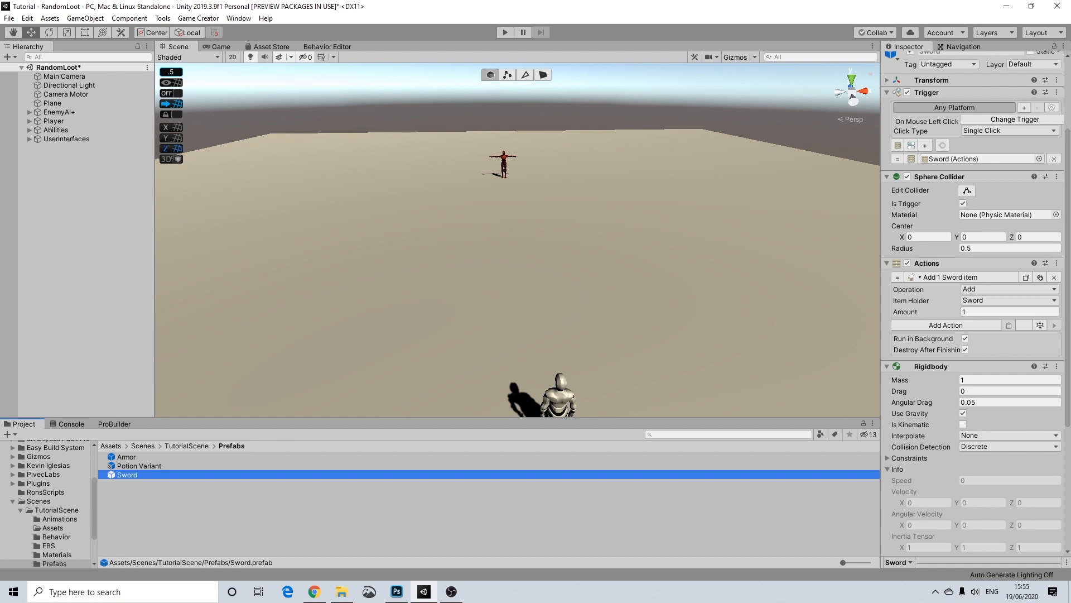
Compare the component setup of the Potion Variant and Armor prefabs with that of the Sword prefab.
left_click(139, 466)
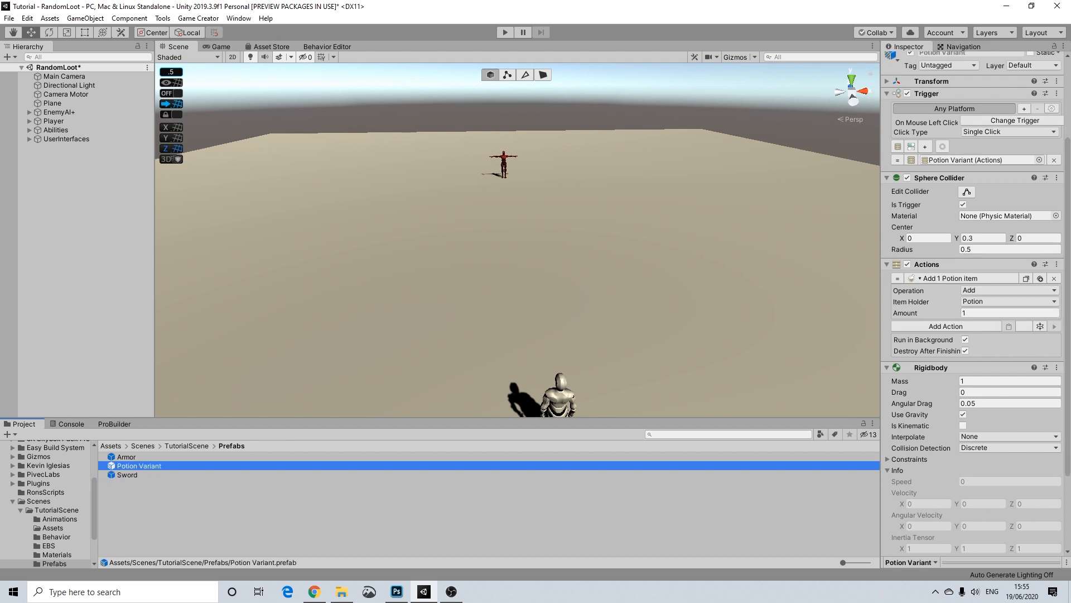
left_click(127, 457)
left_click(127, 475)
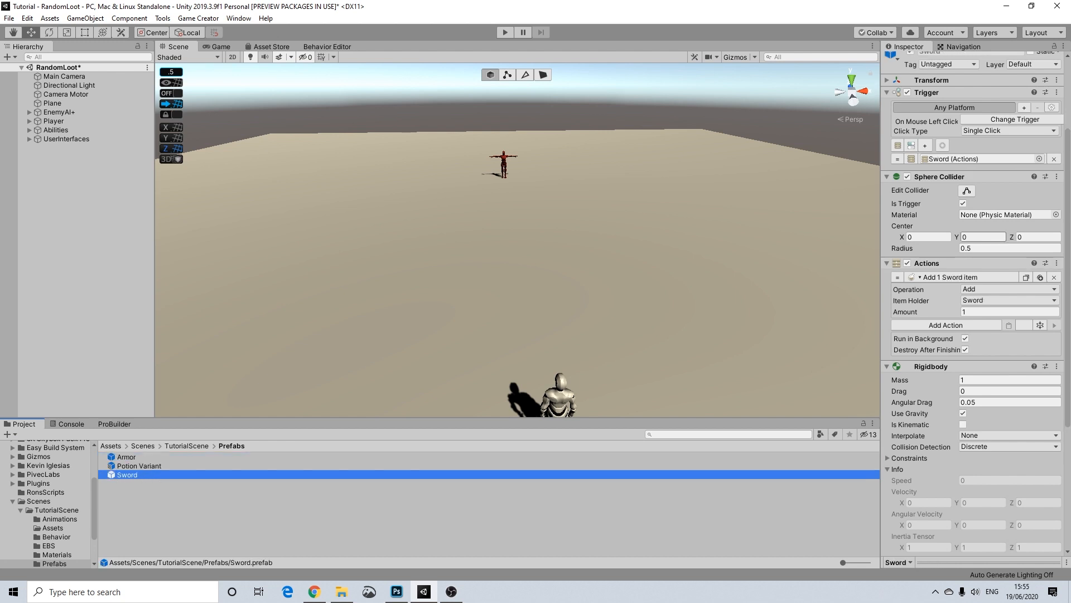
scroll(976, 224, "down", 6)
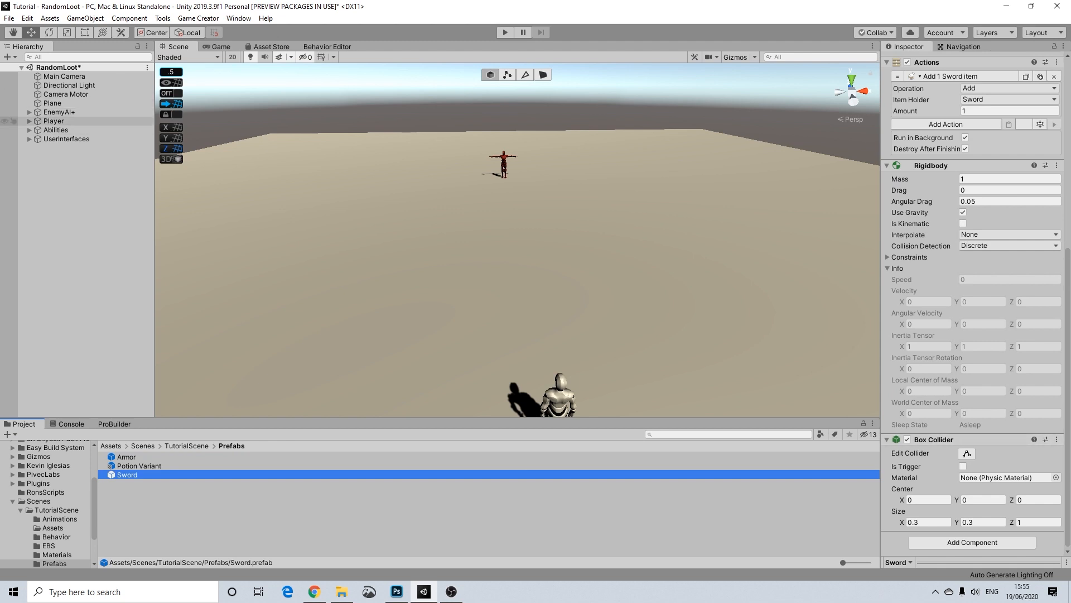
Add the Sword prefab to the scene and position it in the air near the red enemy.
right_click(62, 190)
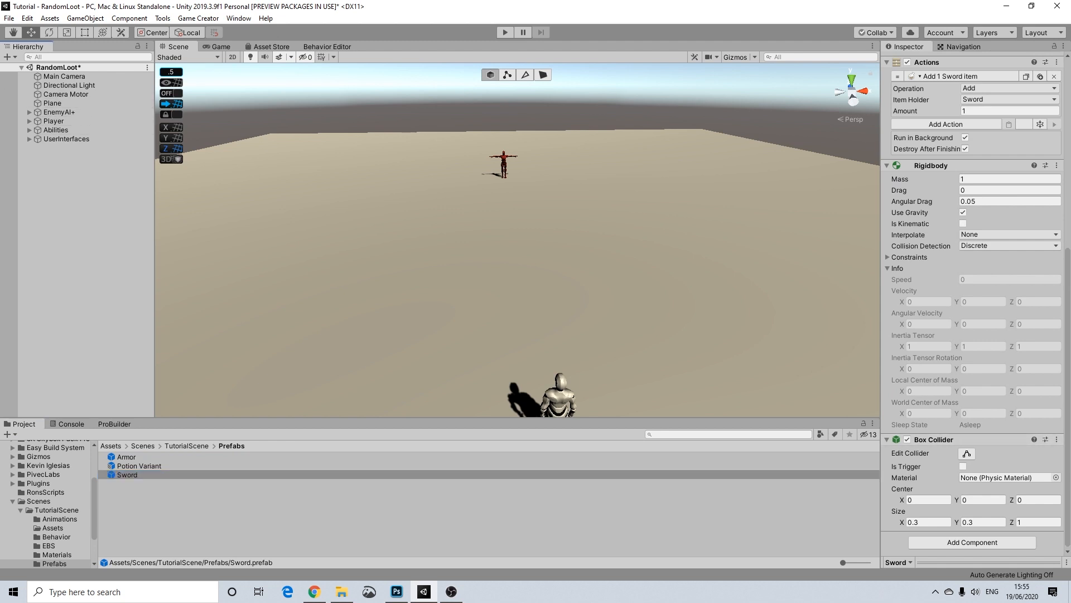
scroll(518, 240, "down", 3)
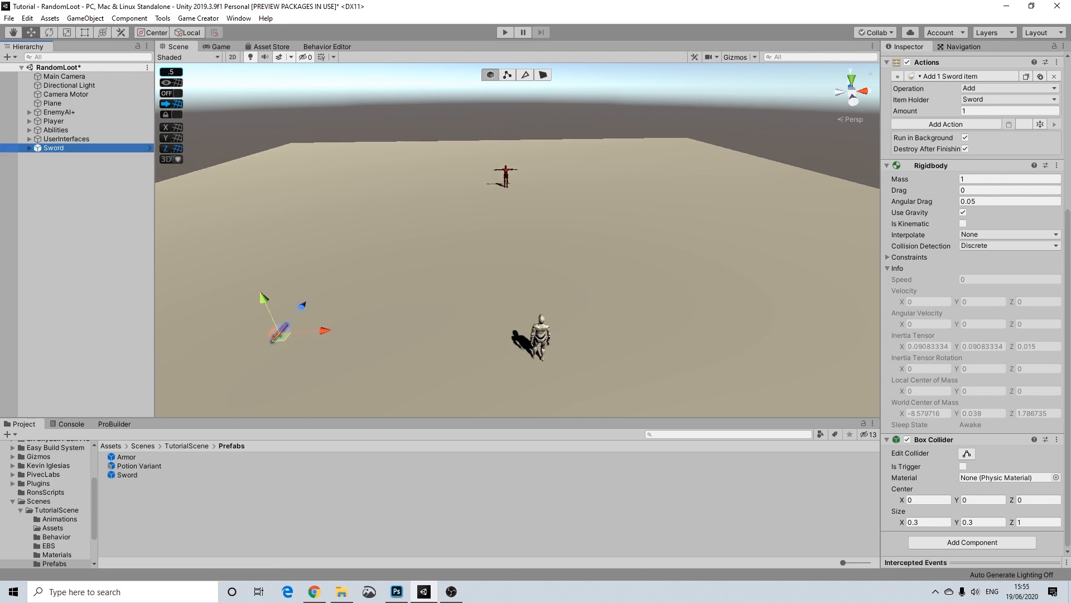
left_click_drag(262, 296, 523, 65)
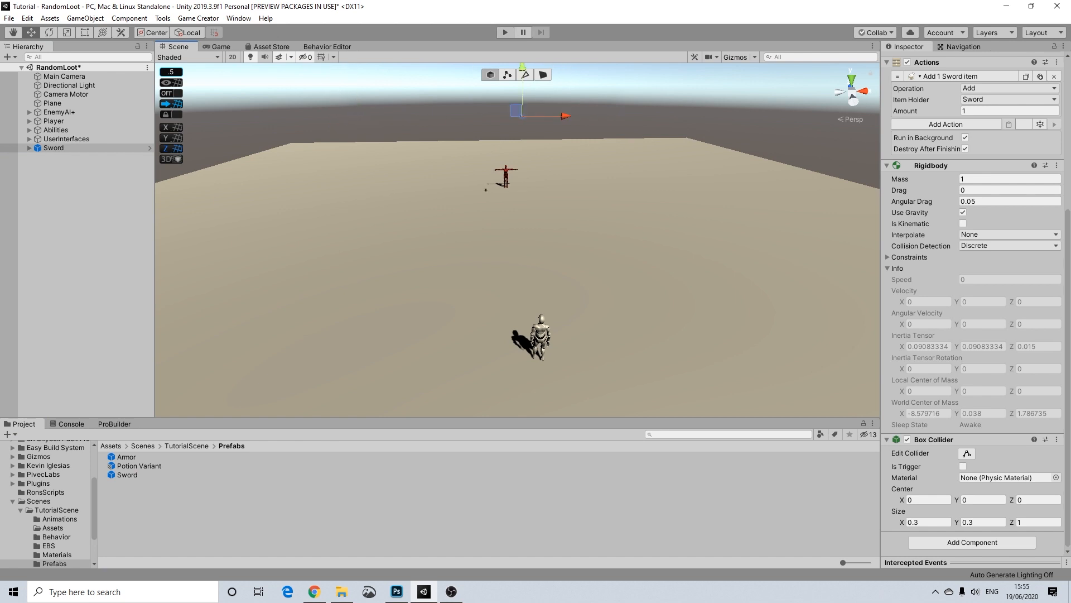
Run the game to watch the sword fall under gravity, and stop play mode.
left_click(505, 32)
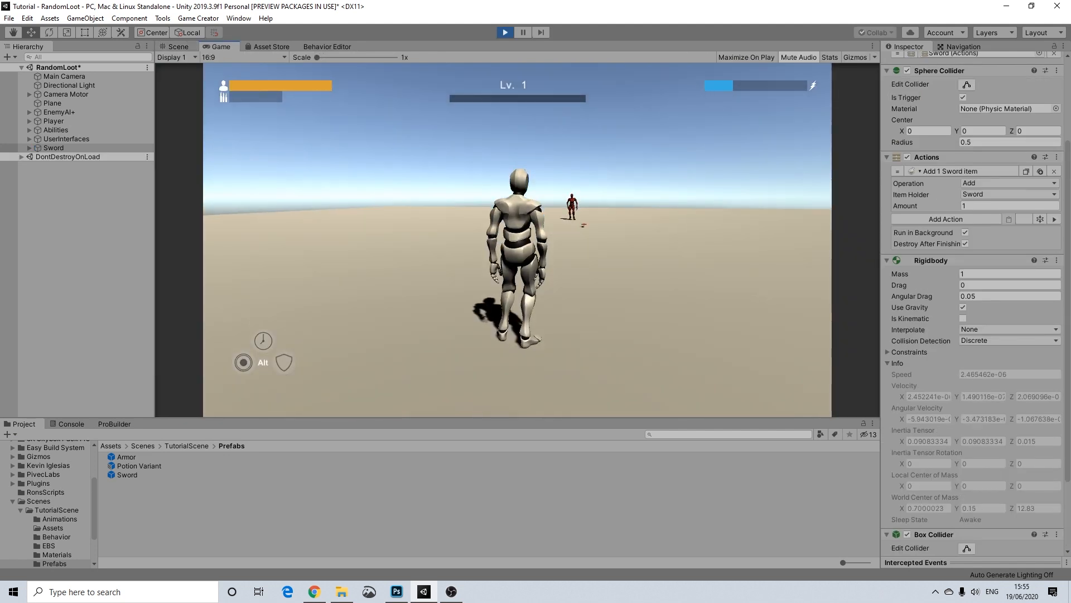
key("w")
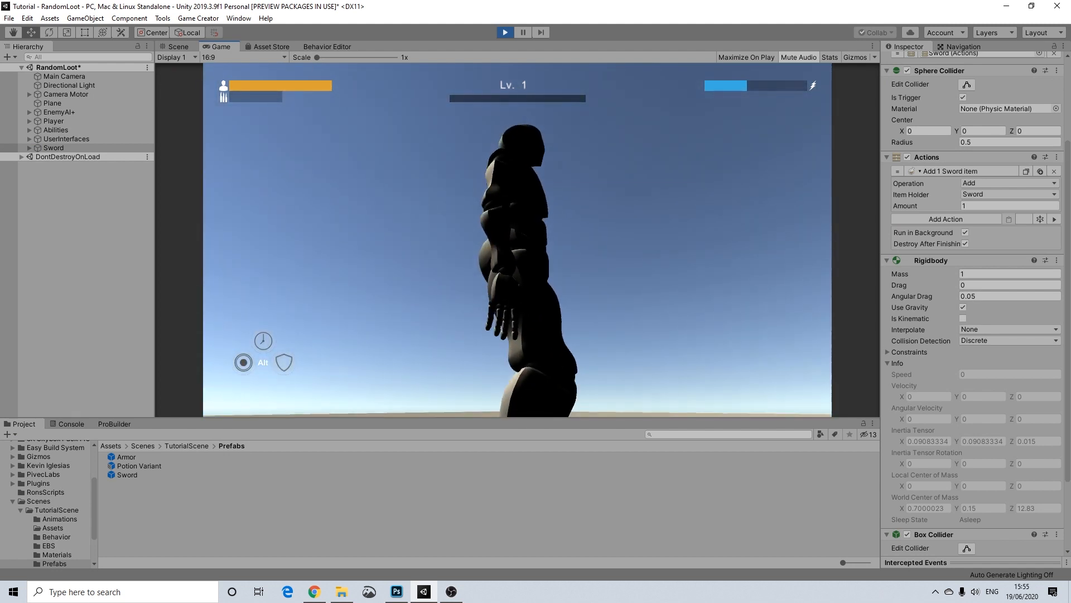
key("ctrl+p")
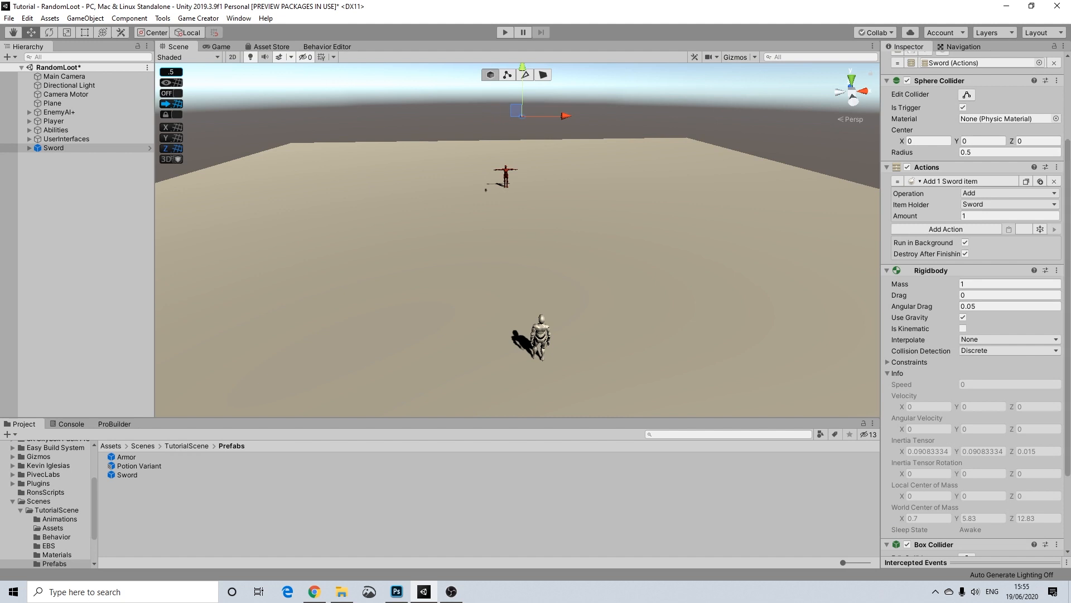
Review the components of the Sword instance in the scene and delete that instance.
scroll(974, 307, "up", 4)
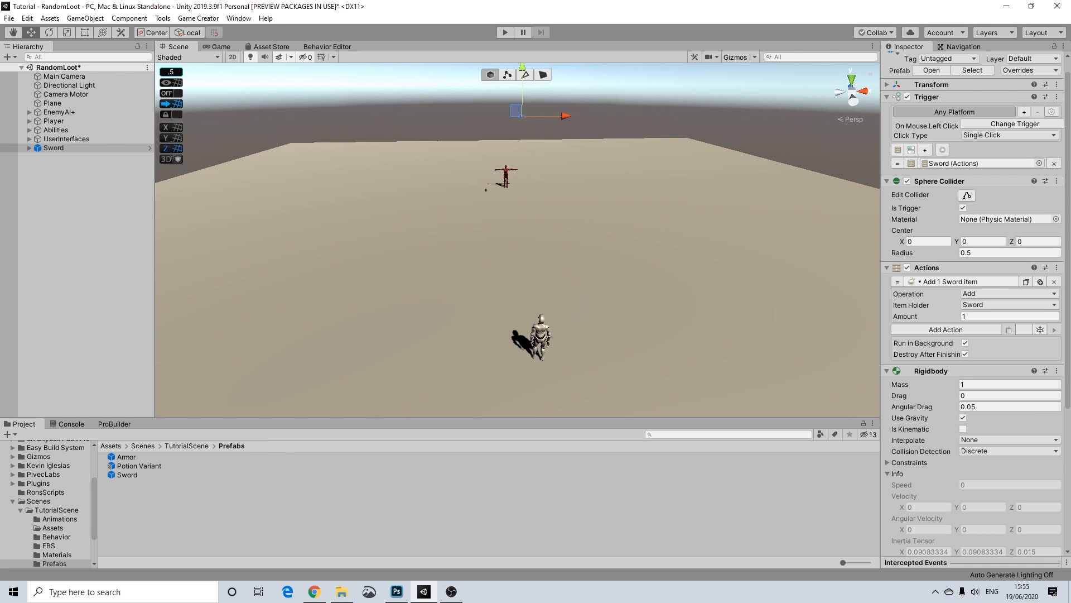
scroll(973, 307, "up", 1)
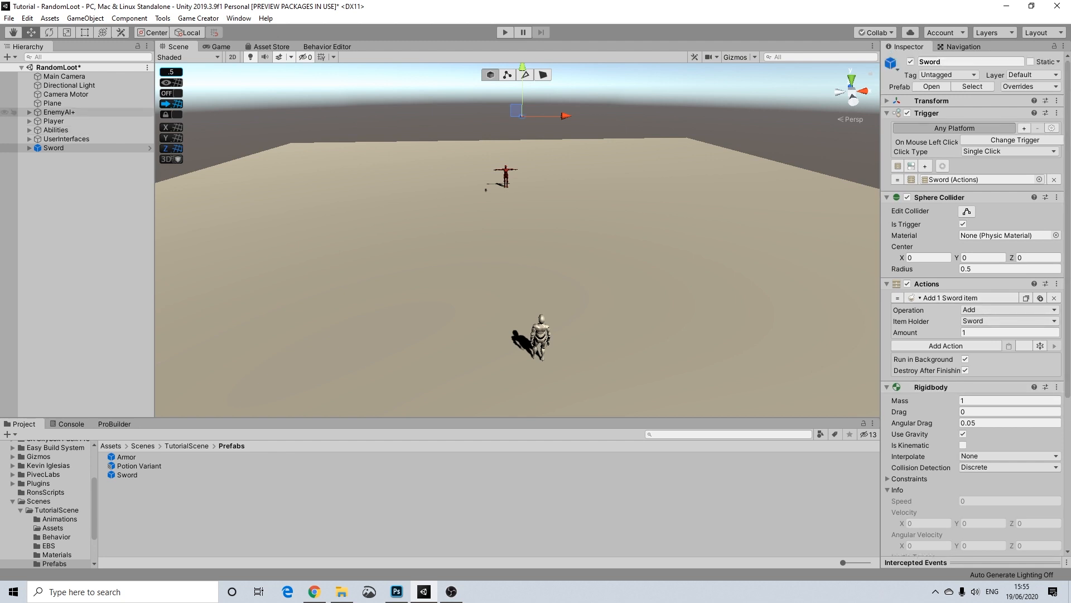
left_click(54, 148)
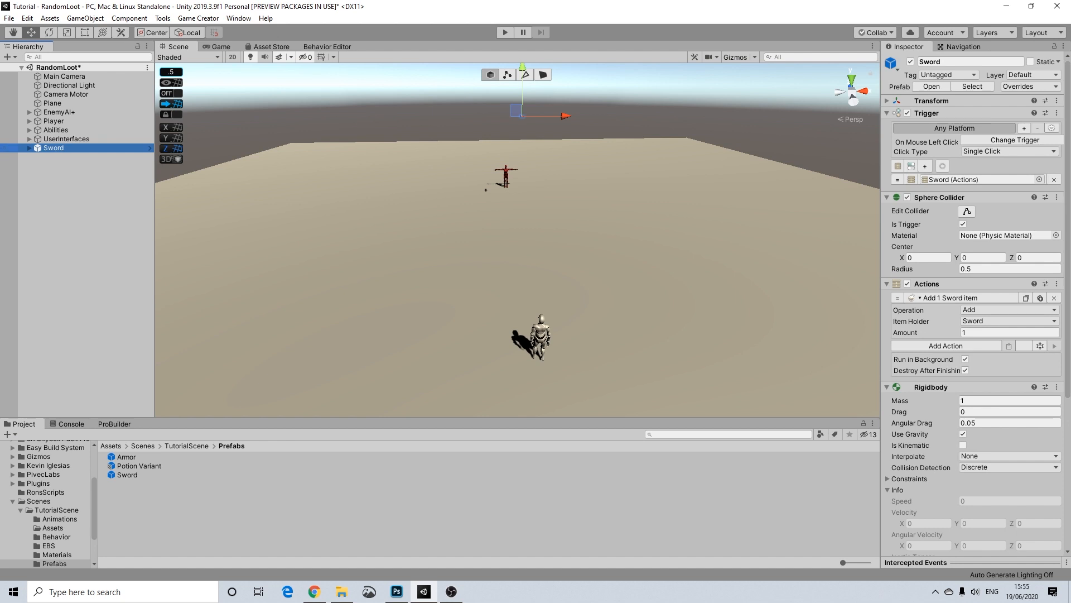
key("Delete")
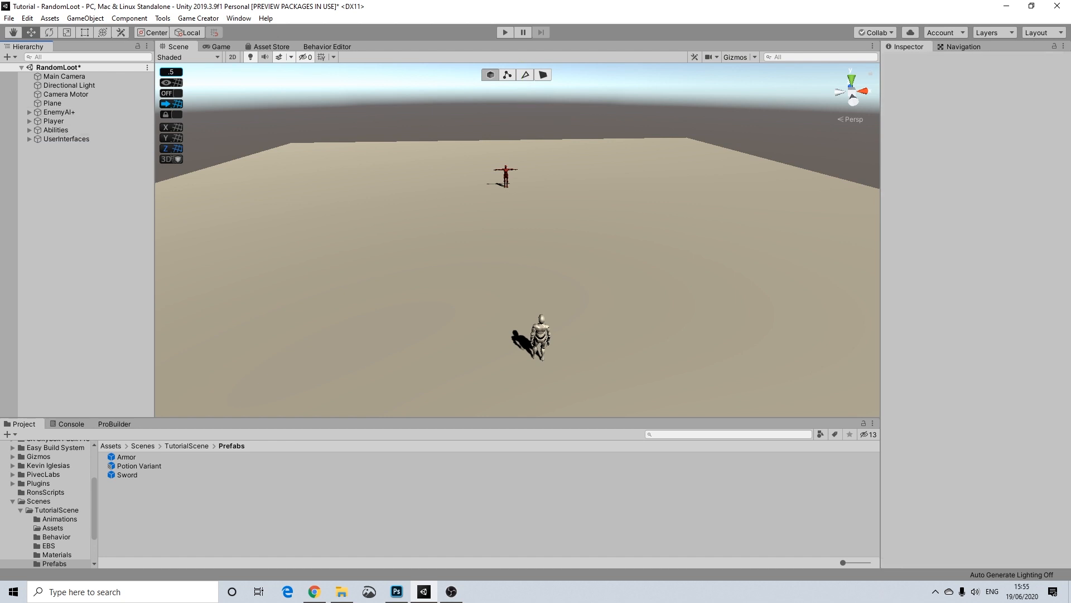
Create a 3D cube in the RandomLoot scene.
right_click(63, 166)
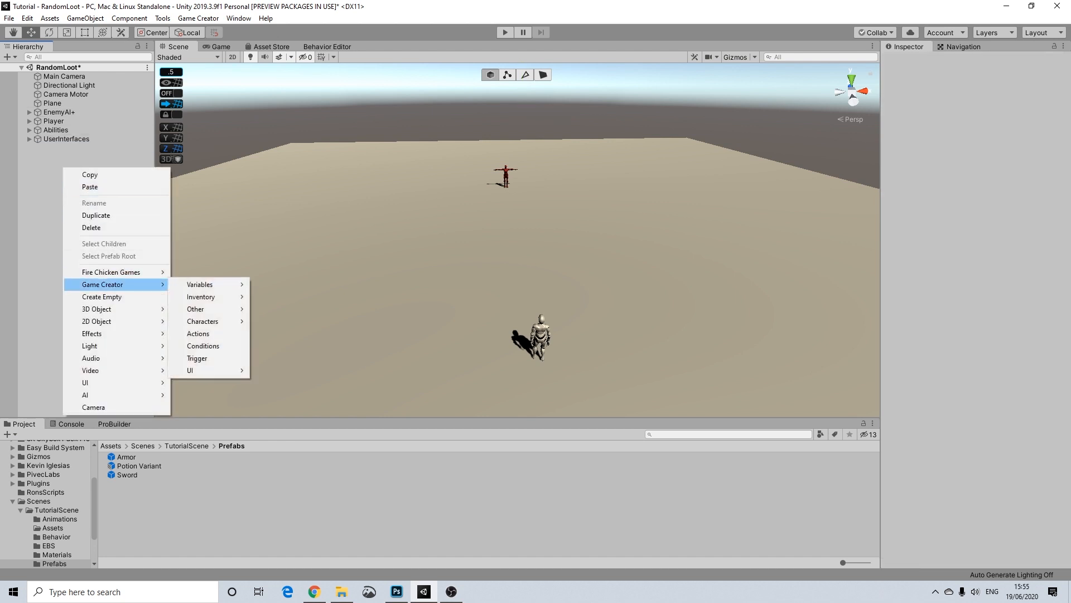
mouse_move(112, 309)
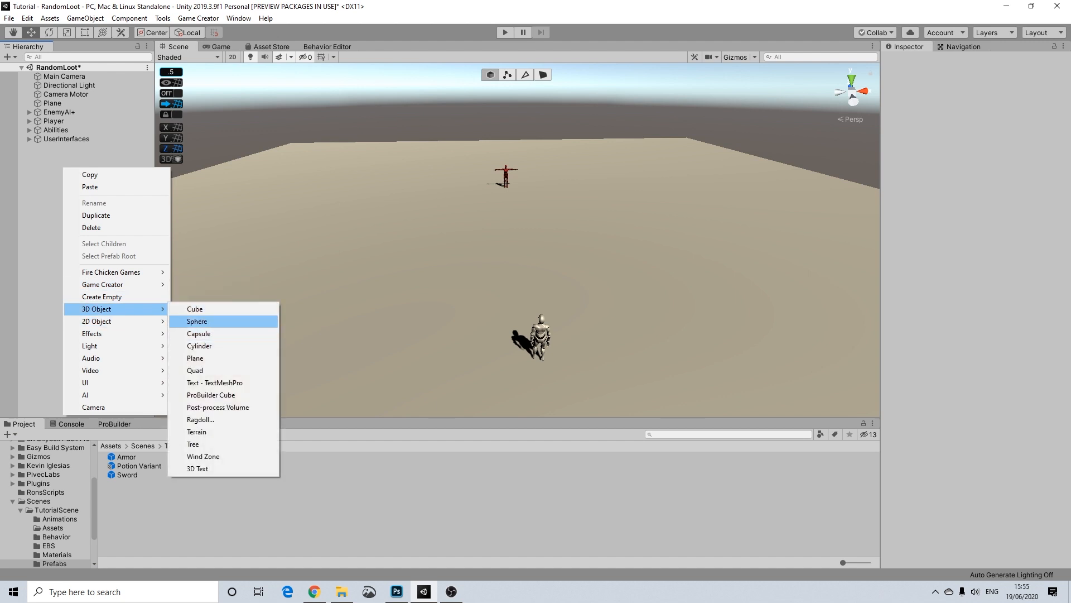
left_click(201, 308)
scroll(517, 238, "up", 6)
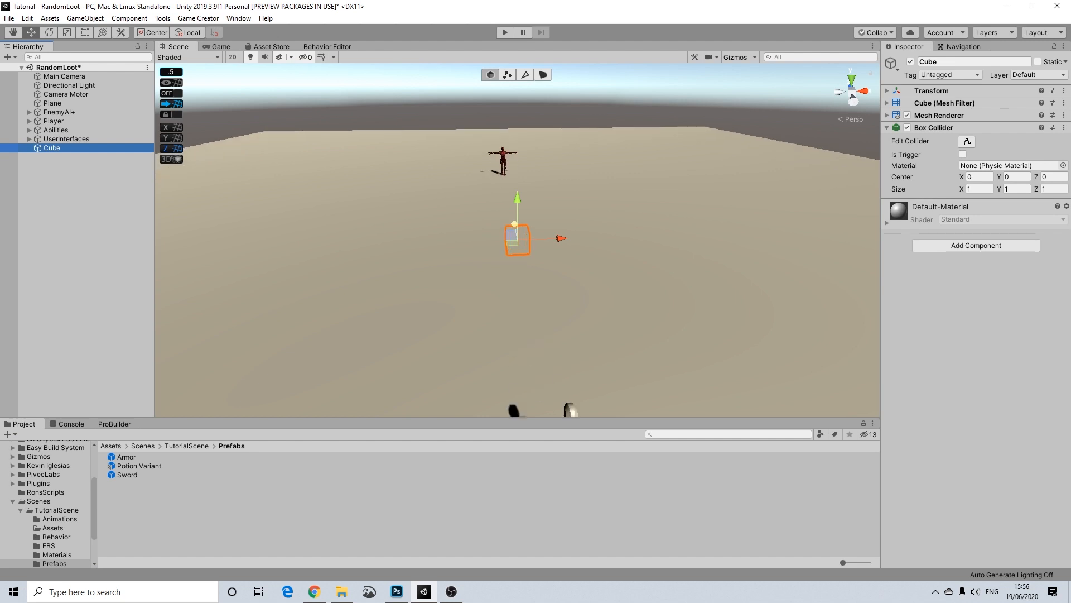
Move the cube onto the plane, away from the enemy, at about X -5.84, Y 0.5, Z 10.84, with grid snapping on.
left_click_drag(518, 199, 517, 157)
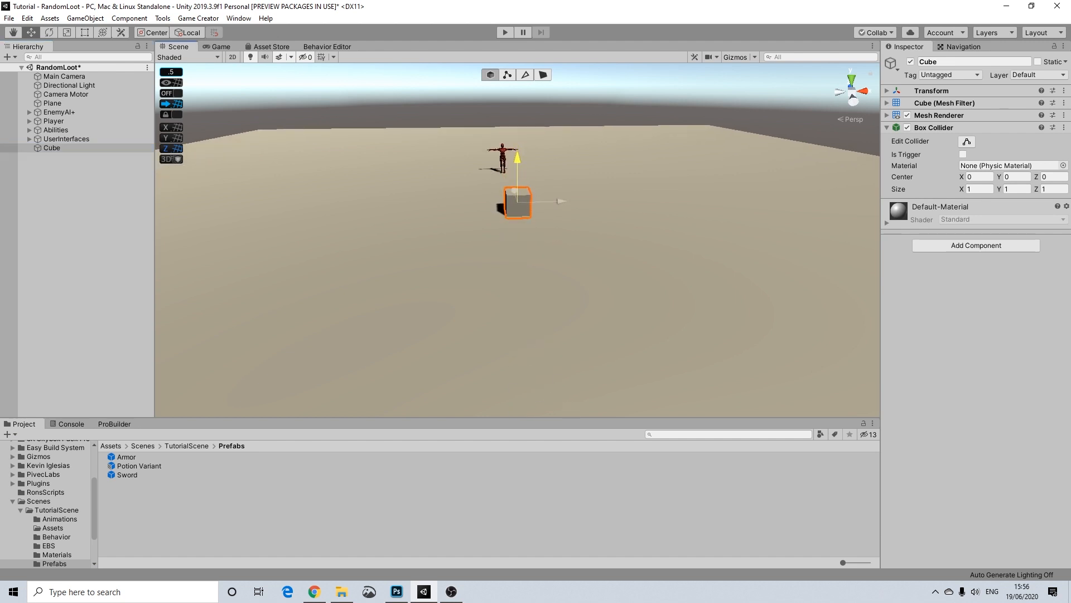
left_click_drag(553, 199, 368, 171)
key("f")
left_click_drag(517, 196, 517, 205)
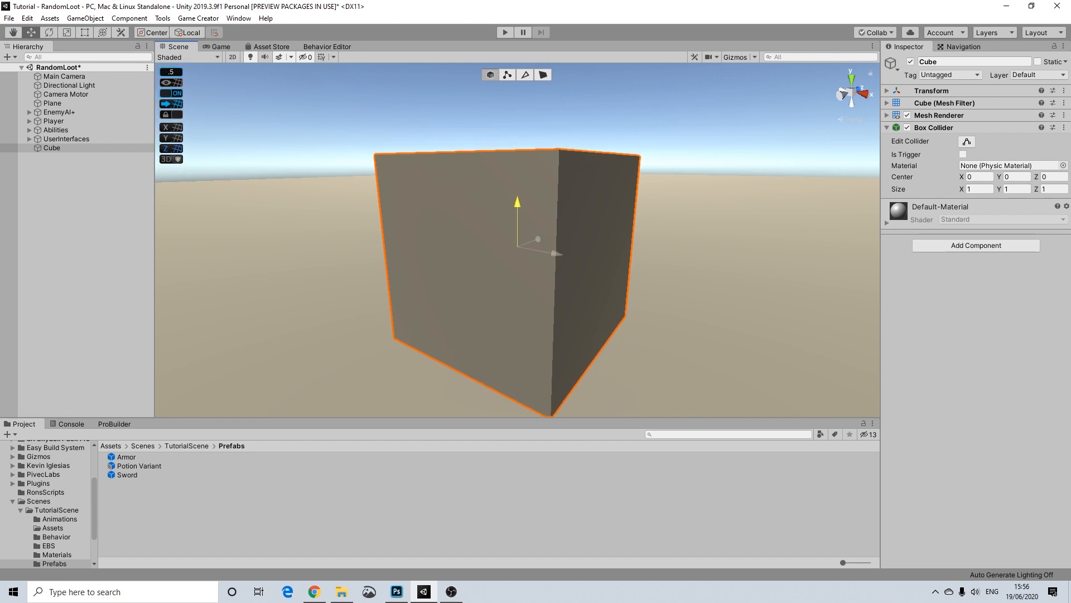
scroll(518, 223, "down", 5)
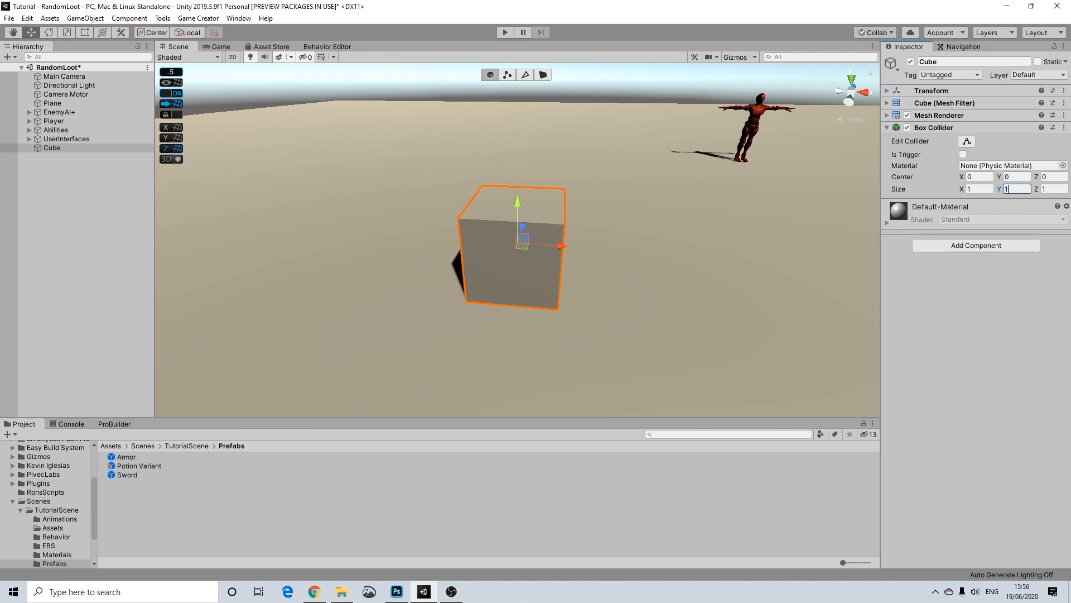
Set the cube's Y scale and Z scale to 0.5 to give it a chest shape.
left_click(944, 103)
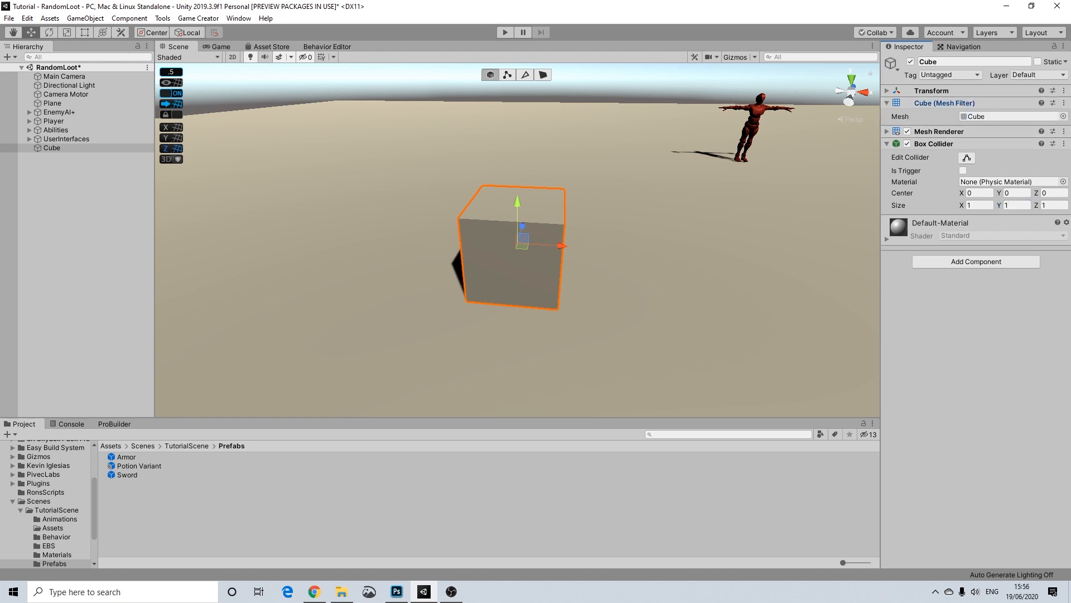
left_click(932, 90)
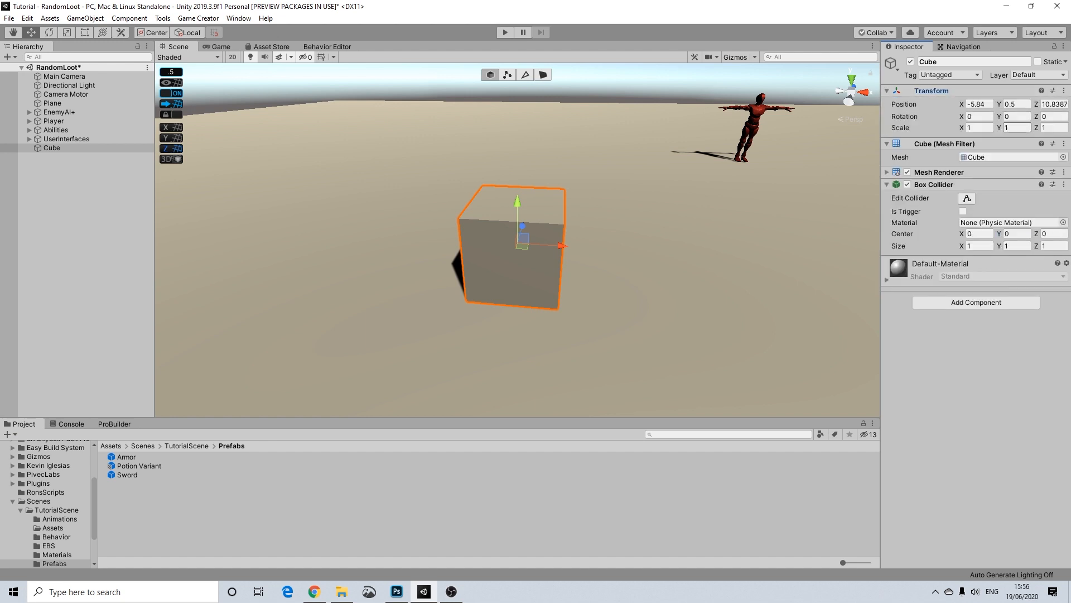
type("0.5")
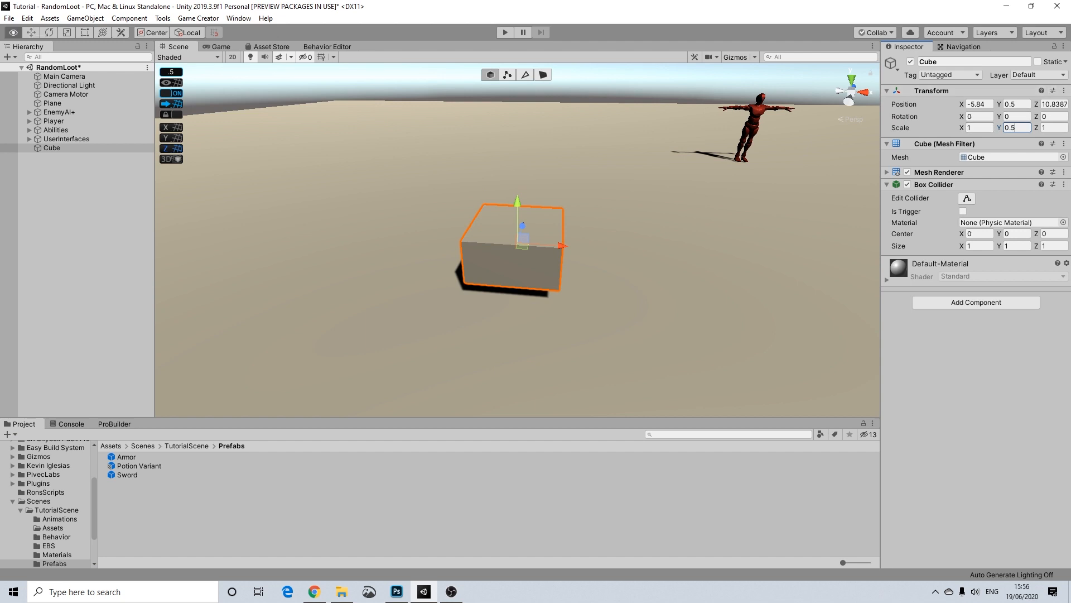
left_click_drag(698, 224, 438, 214, "alt")
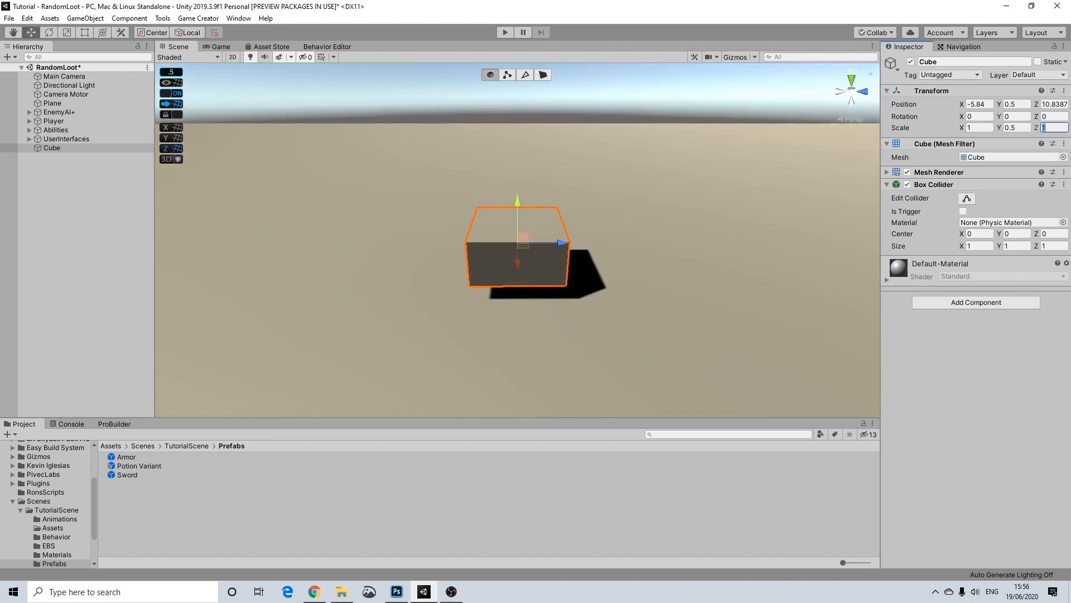
type("0.5")
left_click_drag(446, 240, 750, 194, "alt")
Set the grid snap value to 0.1 and lower the cube to a Y position of 0.3.
mouse_move(518, 200)
left_mouse_down()
mouse_move(518, 242)
mouse_move(517, 199)
left_mouse_up()
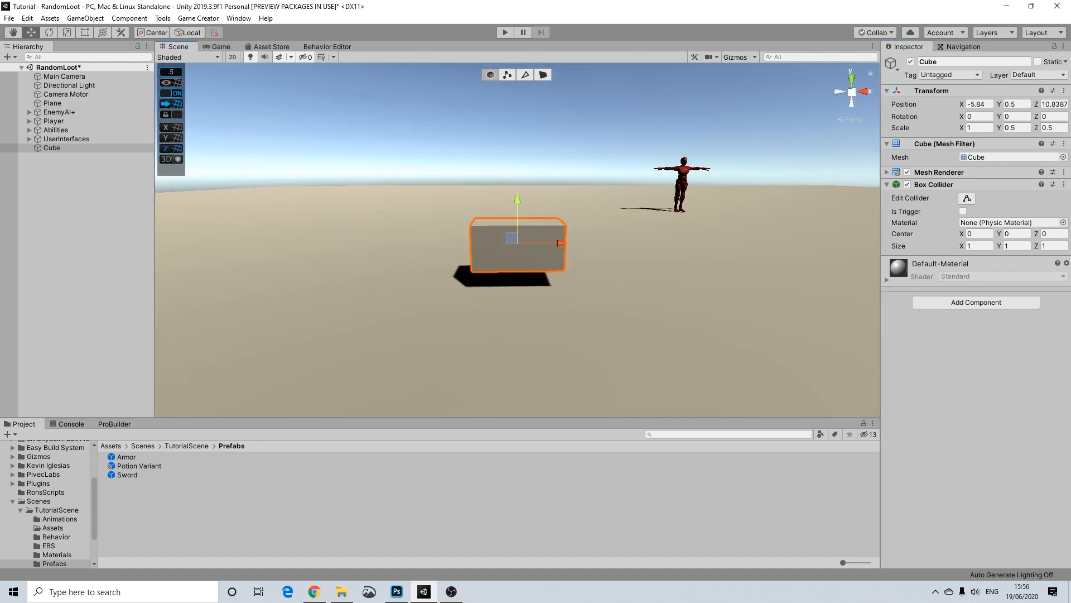
left_click(170, 71)
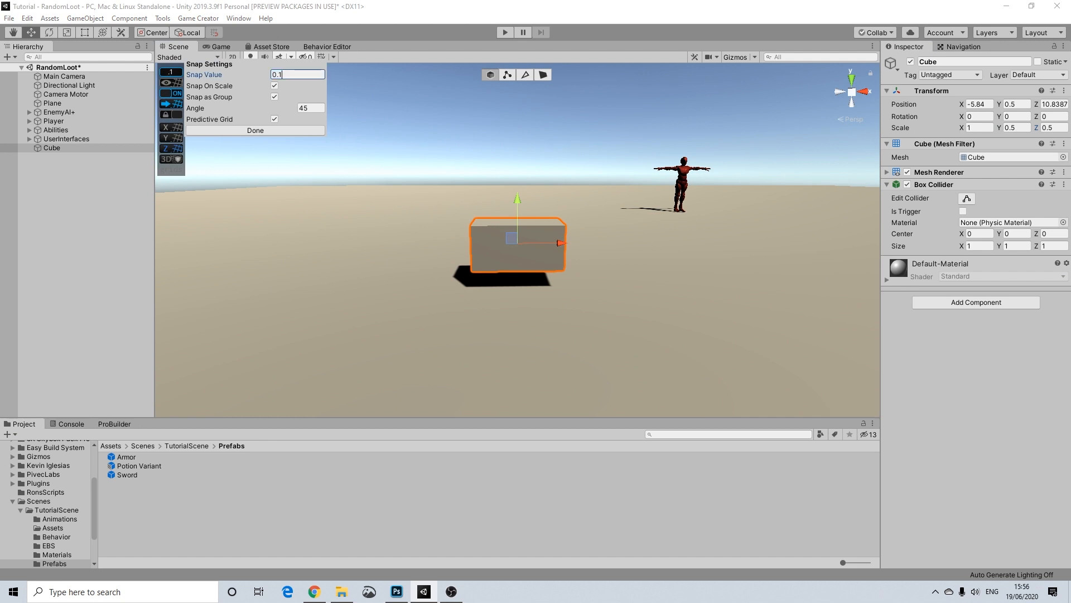
left_click(255, 131)
left_click_drag(517, 200, 465, 164)
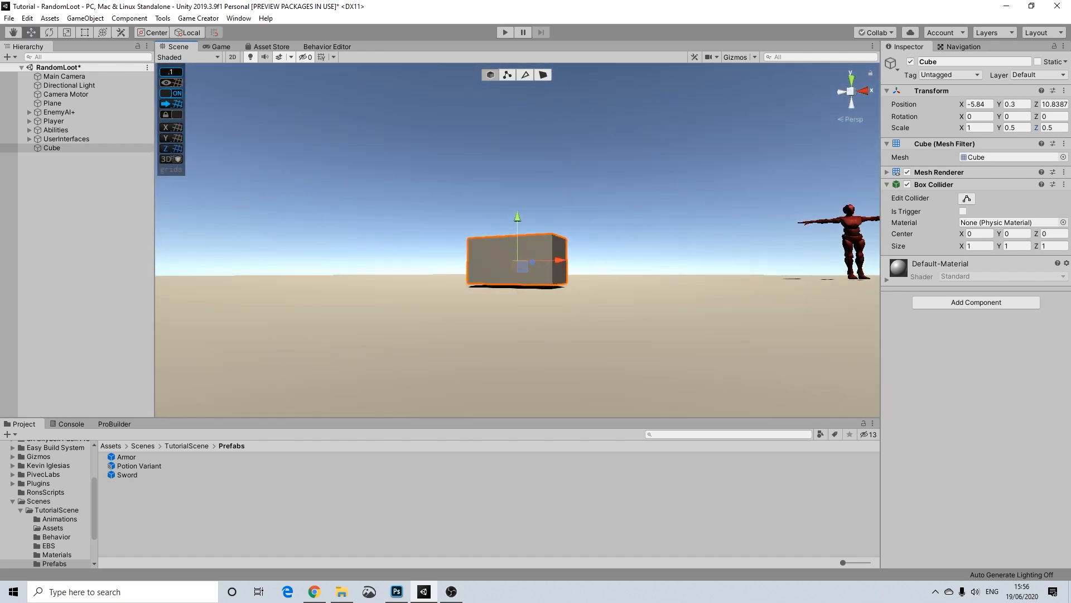
Set the grid snap value to 0.01 and lower the cube onto the plane at a Y position of 0.25.
left_click(171, 72)
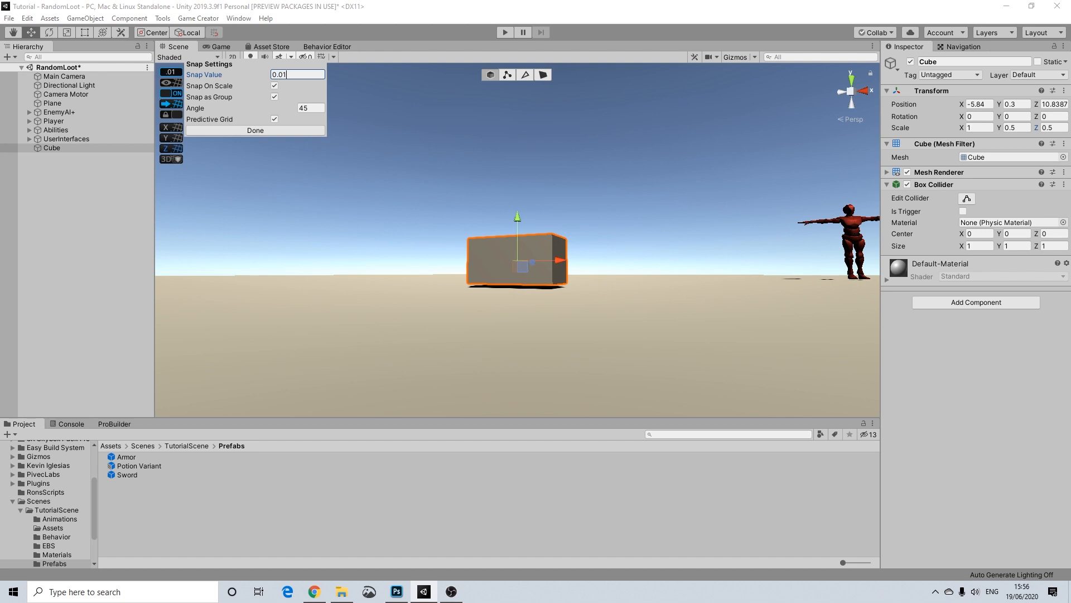
key("Return")
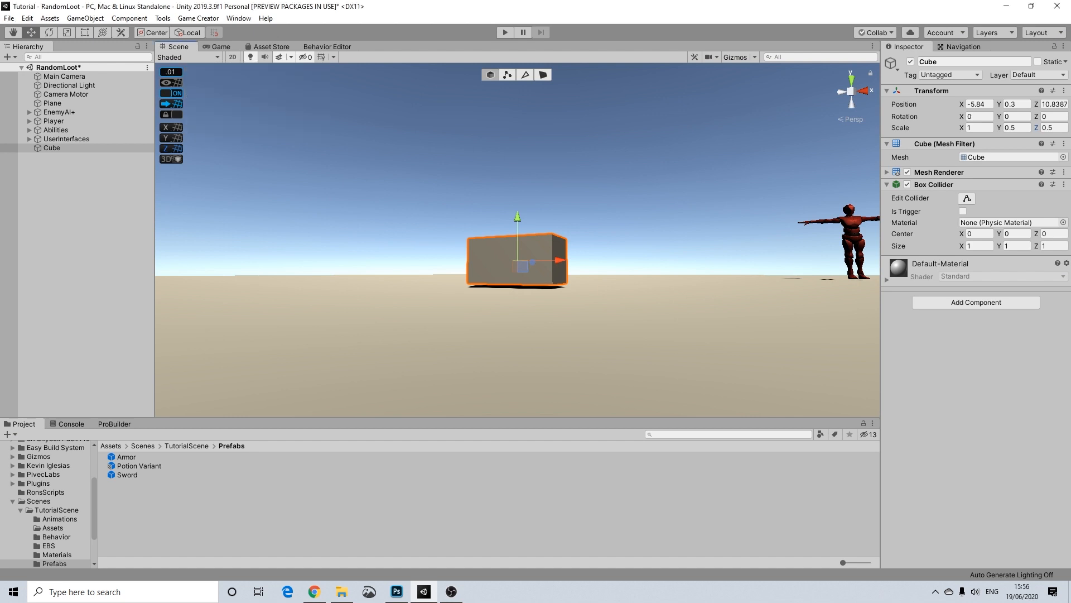
left_click_drag(517, 216, 517, 220)
left_click(480, 181)
left_click_drag(479, 181, 516, 211, "alt")
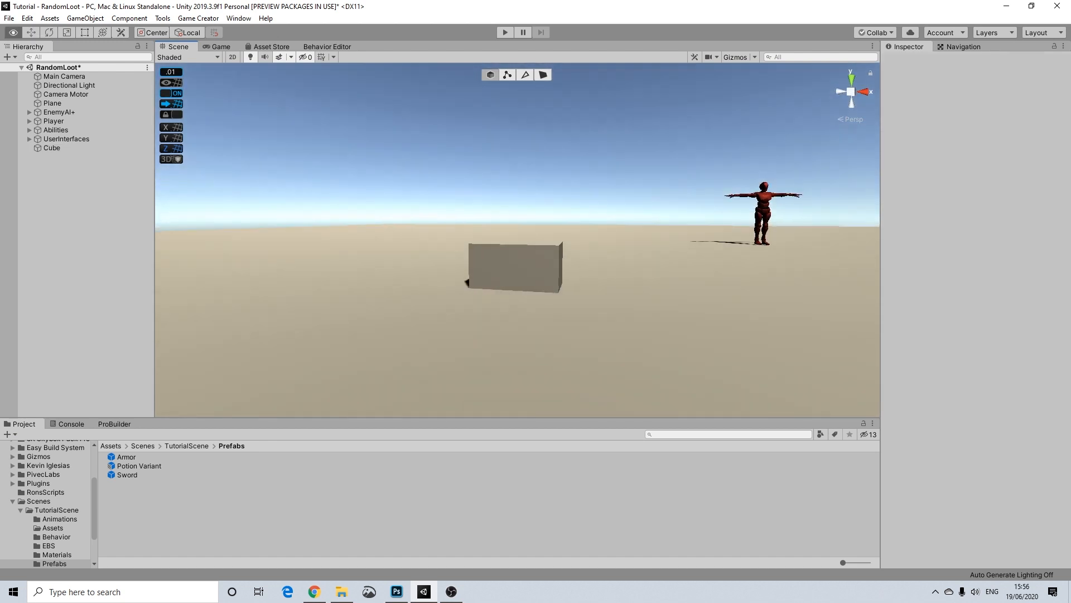
scroll(516, 240, "up", 7)
middle_click_drag(516, 240, 516, 112)
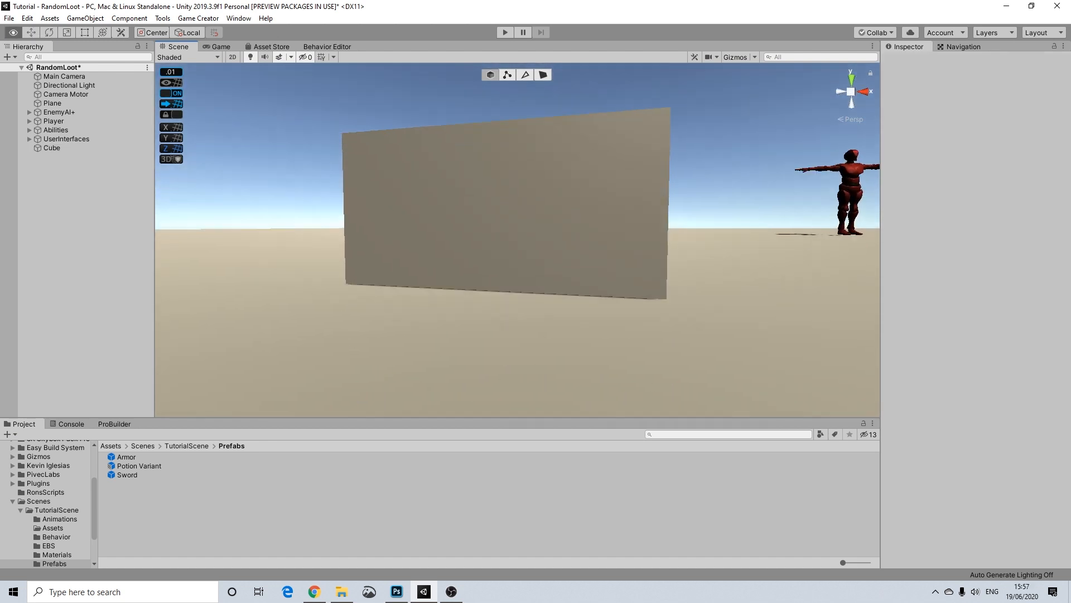
left_click_drag(516, 111, 516, 85, "alt")
left_click(506, 201)
left_click_drag(518, 218, 517, 220)
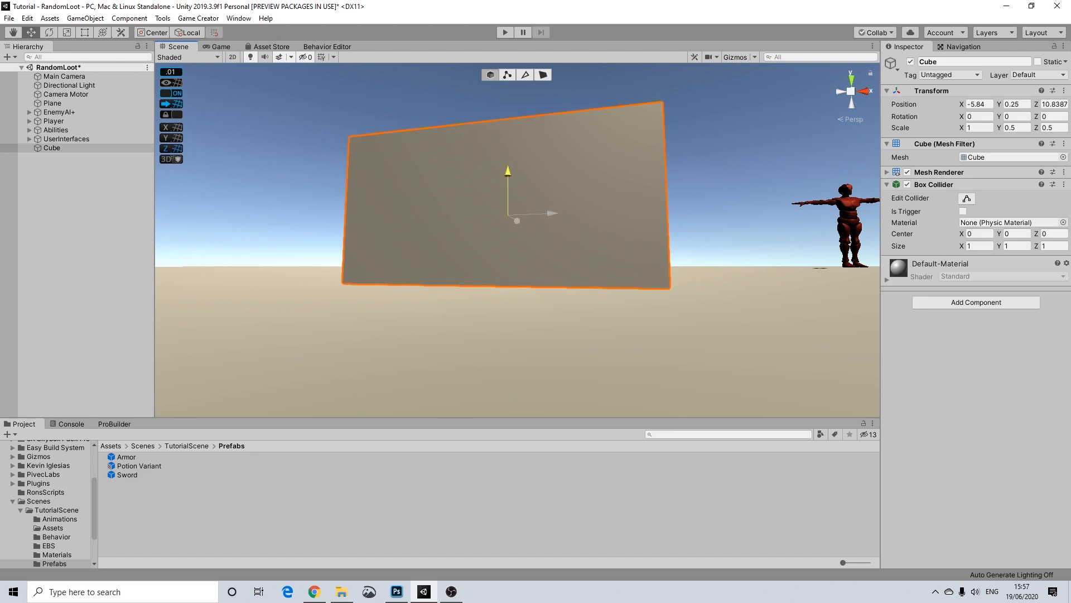
Replace the cube's default material with the dark brown Wood material from Assets/Raft.obj.
left_click(511, 92)
left_click_drag(511, 93, 530, 223, "alt")
scroll(511, 223, "down", 10)
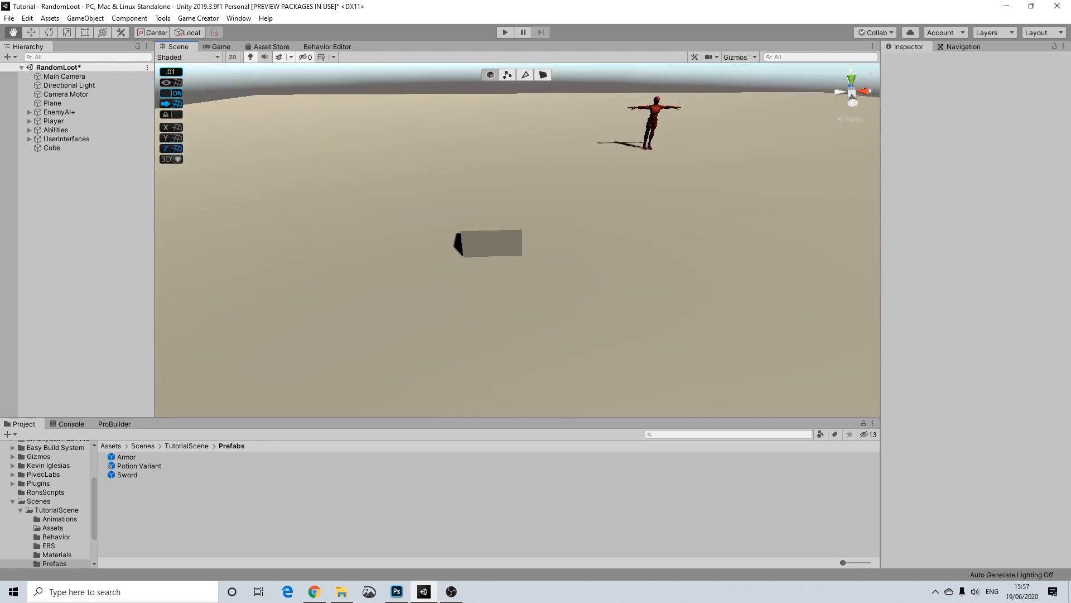
left_click(491, 243)
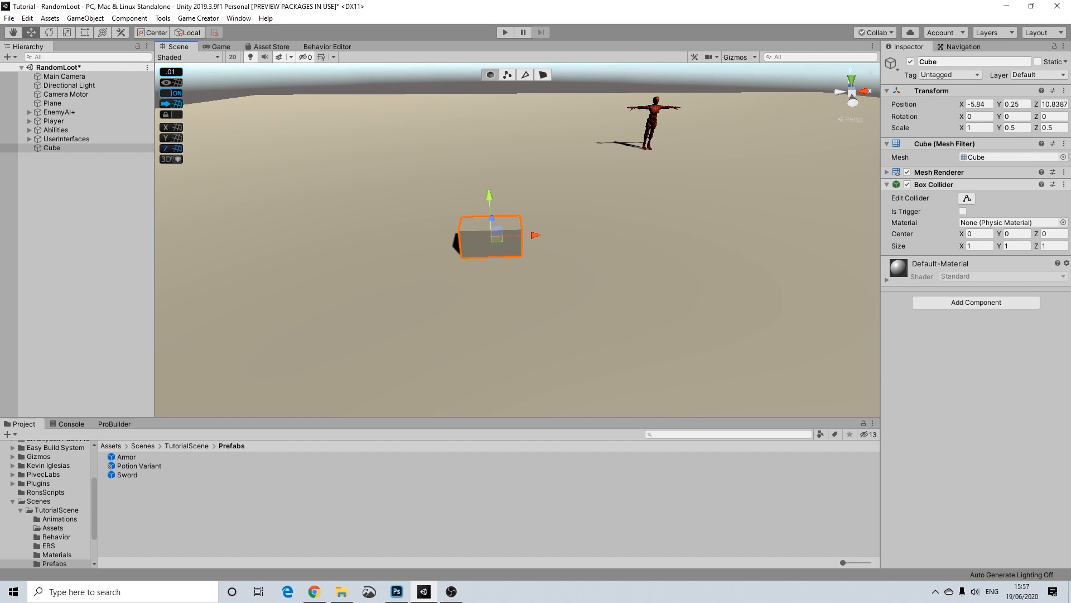
left_click(948, 172)
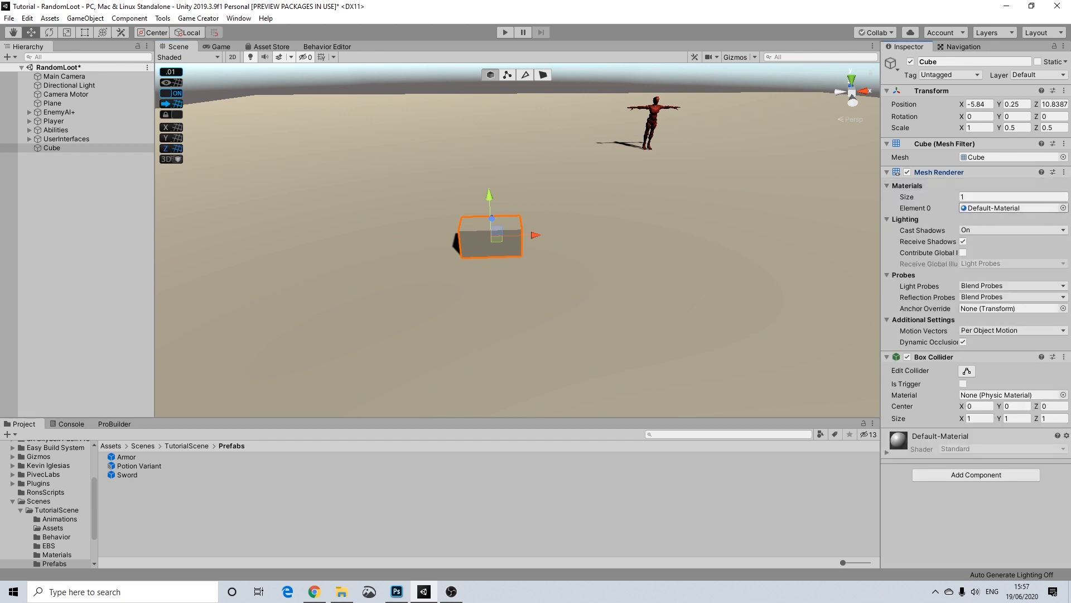
left_click(1064, 207)
type("woo")
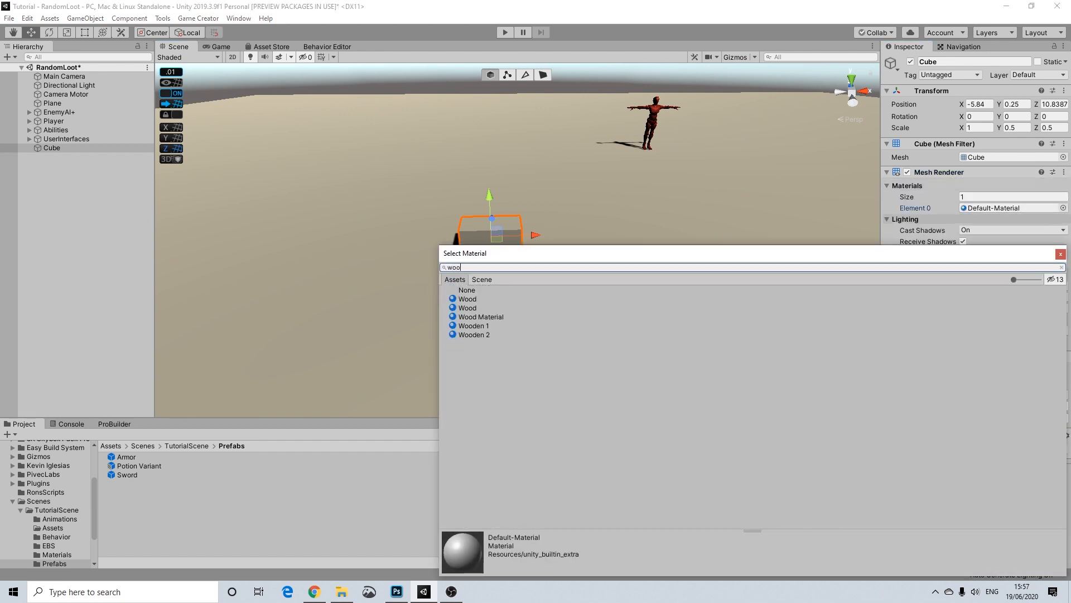
left_click(468, 299)
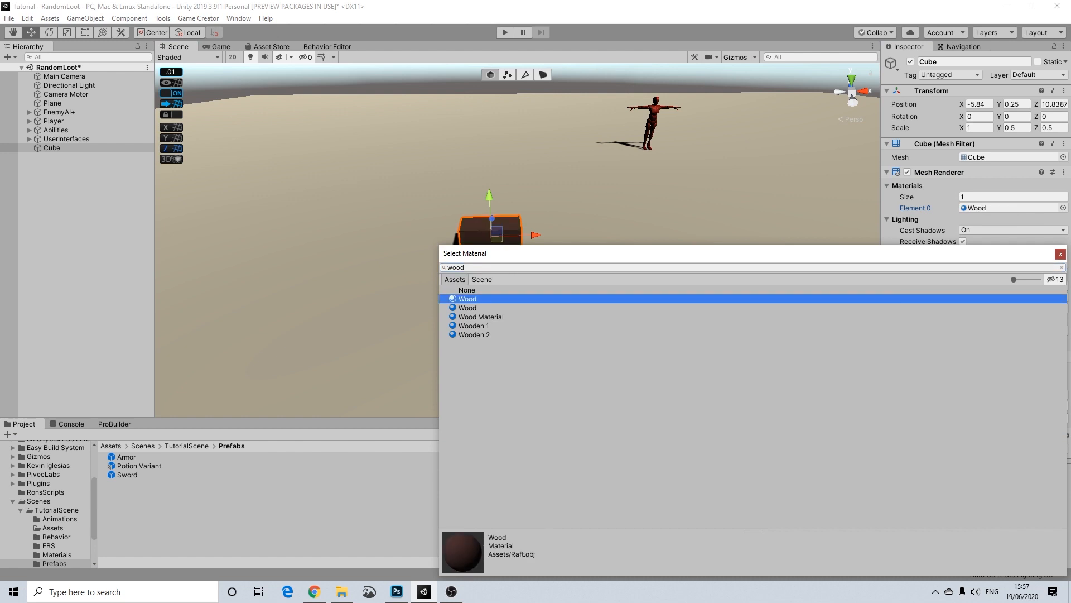
left_click(1061, 254)
Rename the cube object as Chest.
left_click_drag(611, 329, 563, 314, "alt")
left_click(599, 296)
scroll(599, 295, "up", 5, "alt")
left_click(61, 139)
left_click(52, 147)
right_click(50, 148)
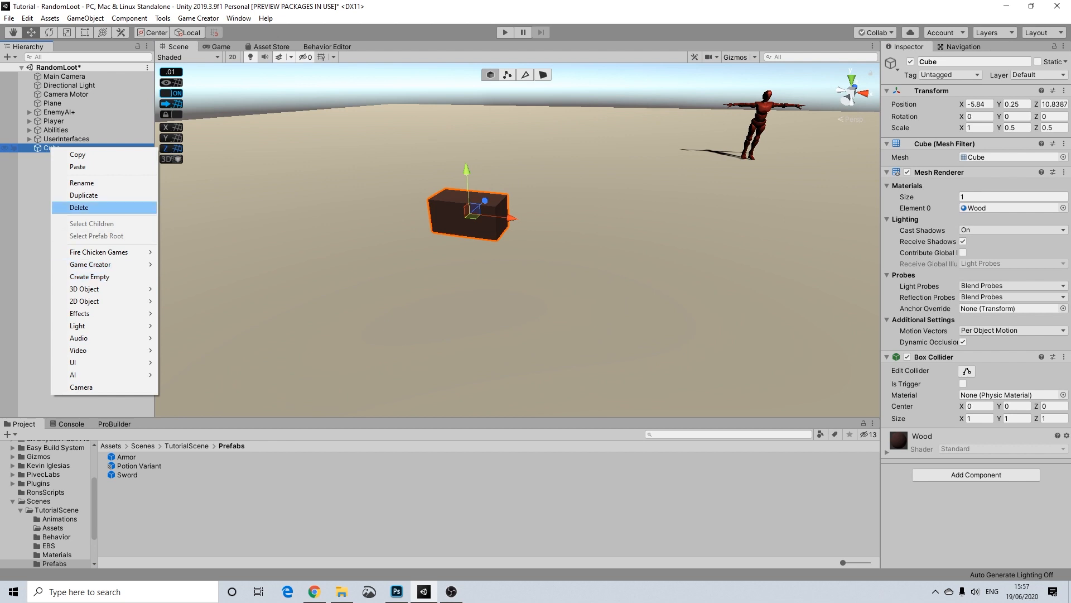
left_click(81, 182)
type("Chest")
key("Return")
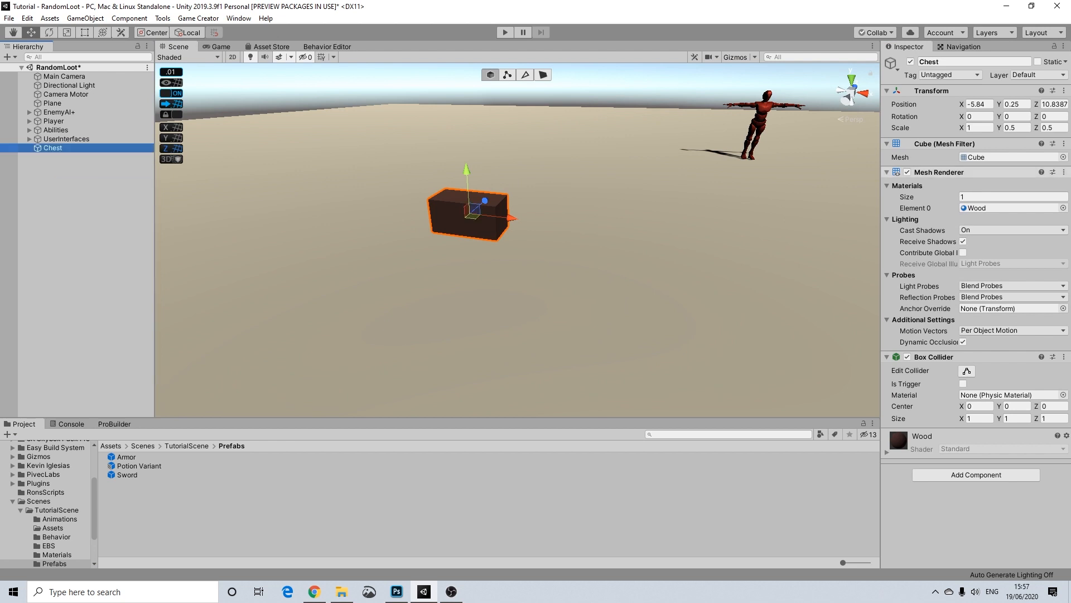
Add a second Box Collider to the Chest and enable Is Trigger on it.
left_click(939, 172)
left_click(945, 143)
left_click(939, 91)
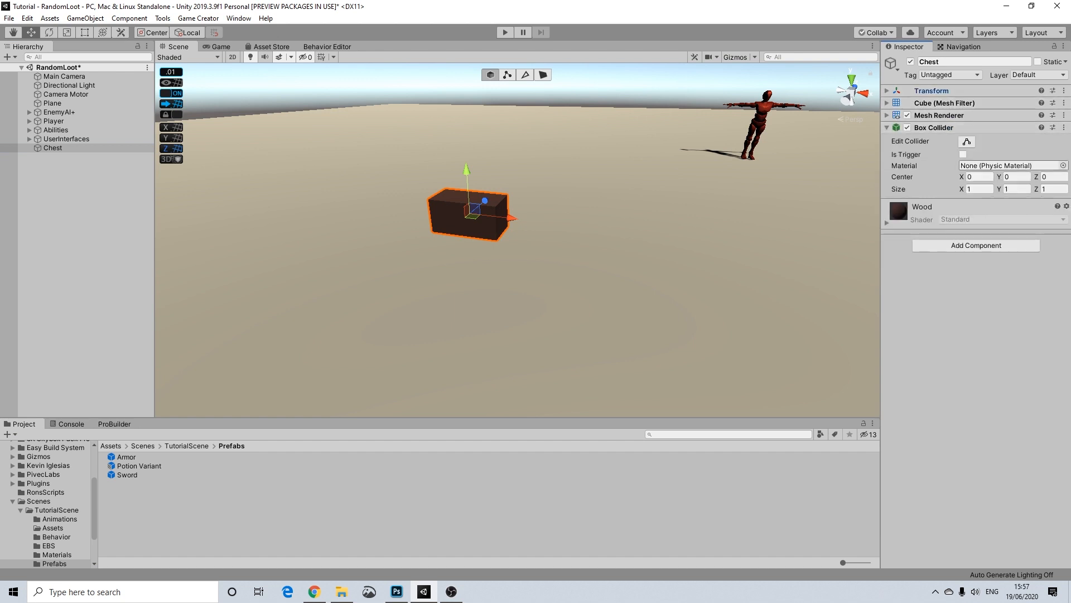
left_click(976, 246)
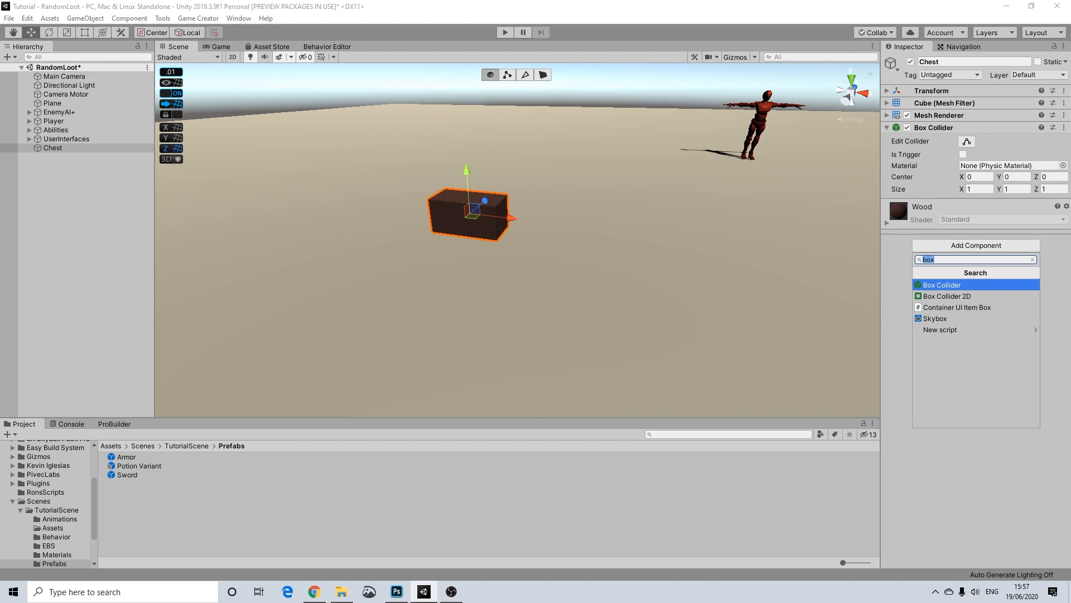
key("Return")
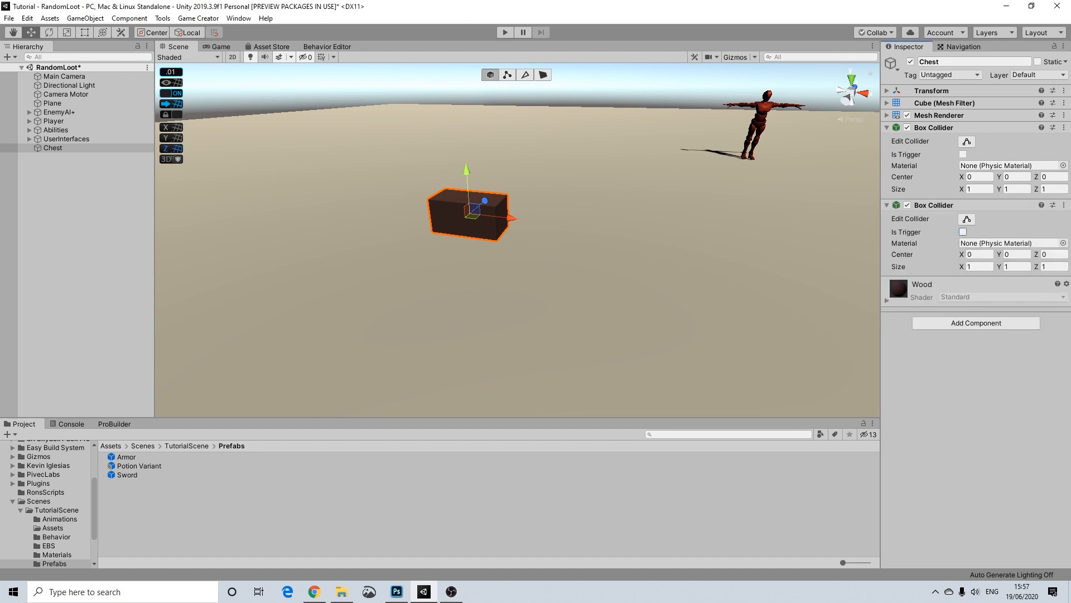
left_click_drag(692, 240, 592, 240, "alt")
Turn on the scene gizmos and frame the Chest up close to inspect its collider outline.
left_click(736, 58)
left_click_drag(681, 195, 560, 199, "alt")
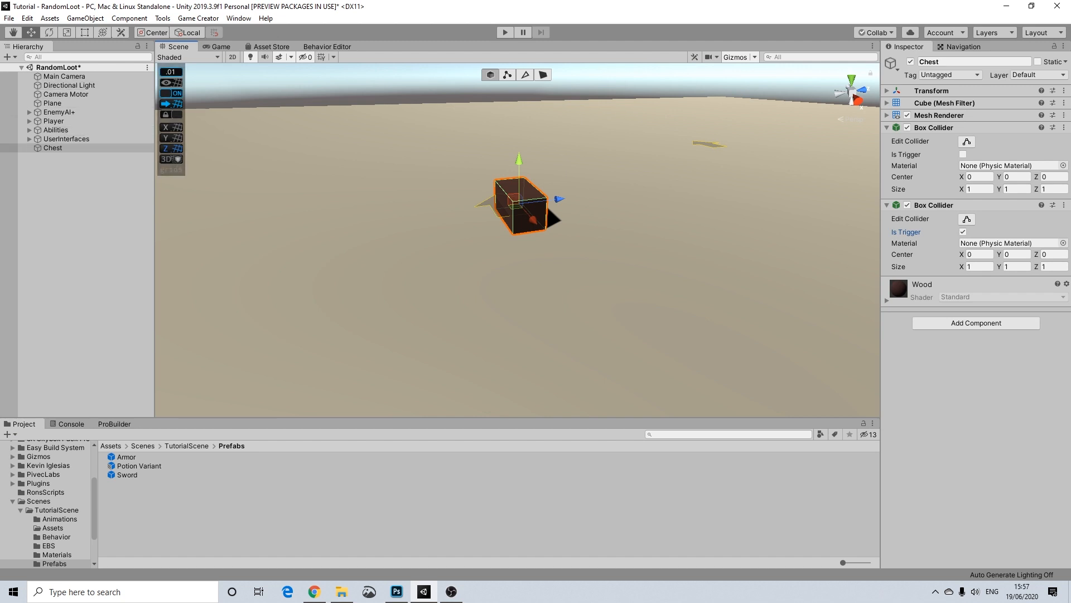
left_click_drag(560, 199, 650, 268)
scroll(642, 216, "down", 6)
scroll(650, 267, "down", 6)
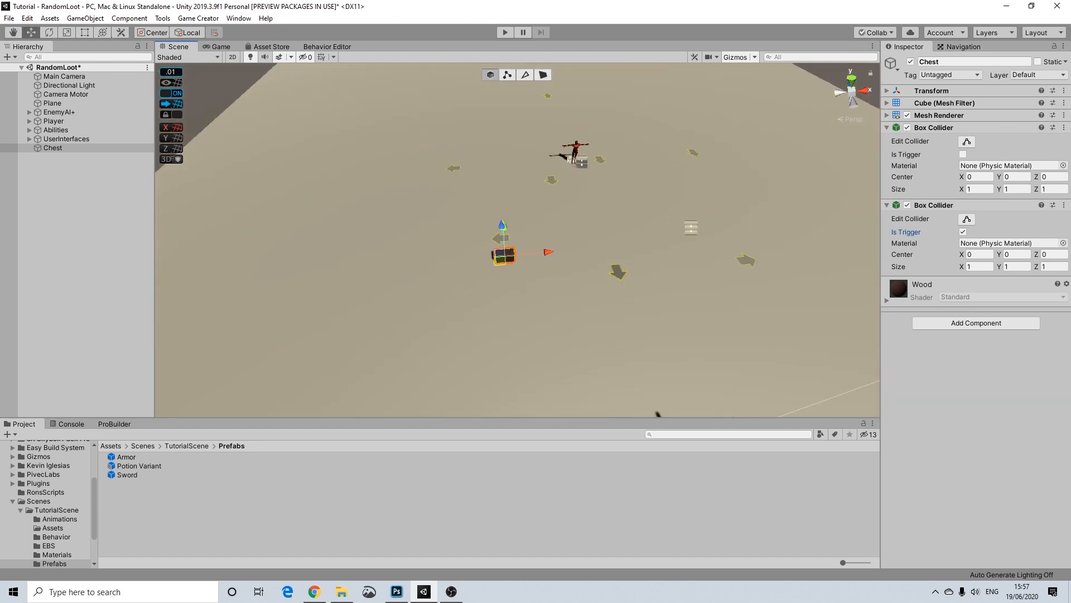
middle_click_drag(650, 268, 640, 252)
left_click_drag(640, 252, 354, 220, "alt")
left_click_drag(516, 244, 468, 302)
left_click_drag(468, 302, 518, 223, "alt")
key("f")
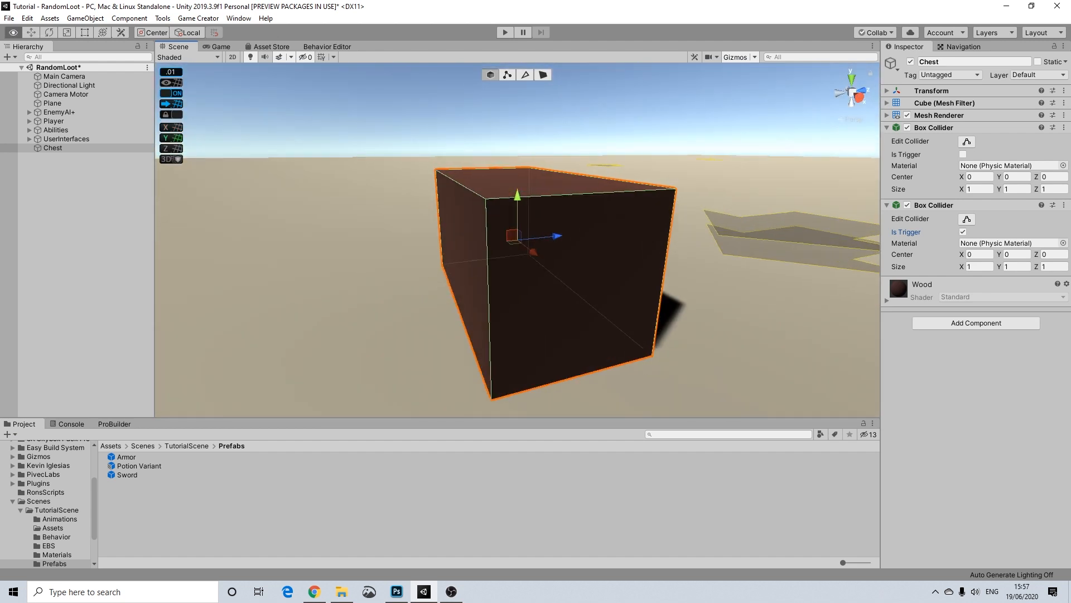
scroll(518, 206, "down", 5)
Set the Chest's trigger collider to Z size 2 and Z center -1.5 so it extends in front of the chest.
left_click(53, 147)
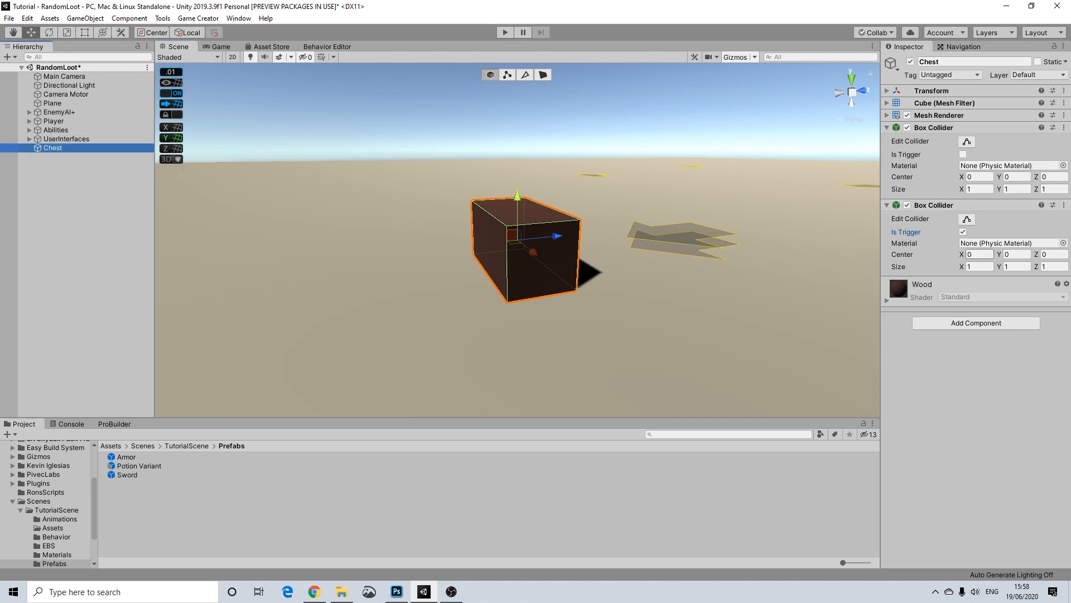
left_click_drag(999, 266, 995, 267)
key("ctrl+z")
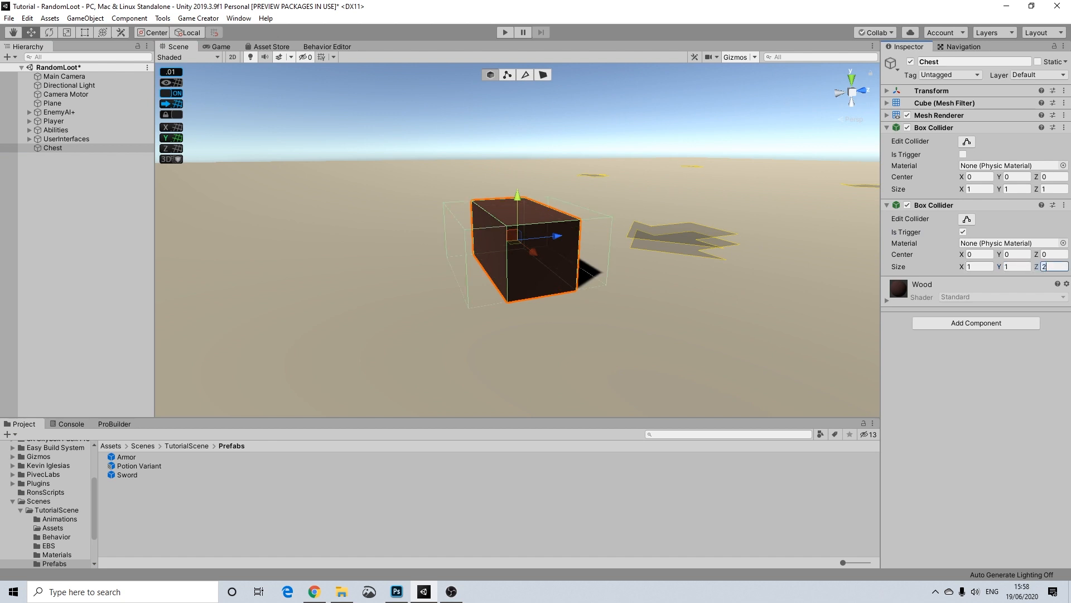
left_click_drag(1037, 254, 1009, 255)
left_click_drag(402, 263, 567, 287, "alt")
left_click(642, 111)
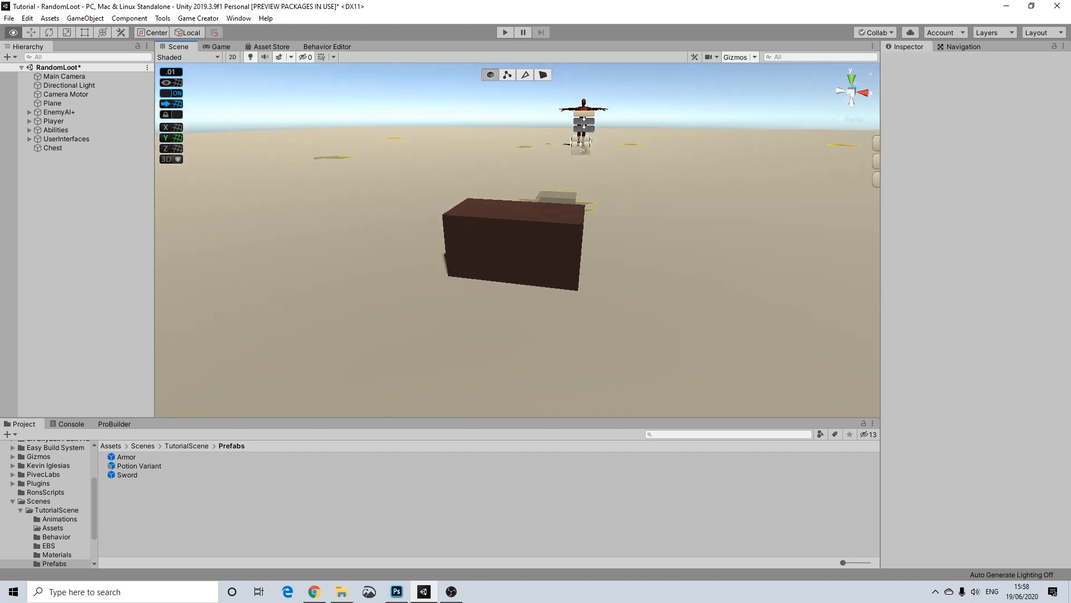
Add a Game Creator Marker as a child of the Chest.
left_click(53, 147)
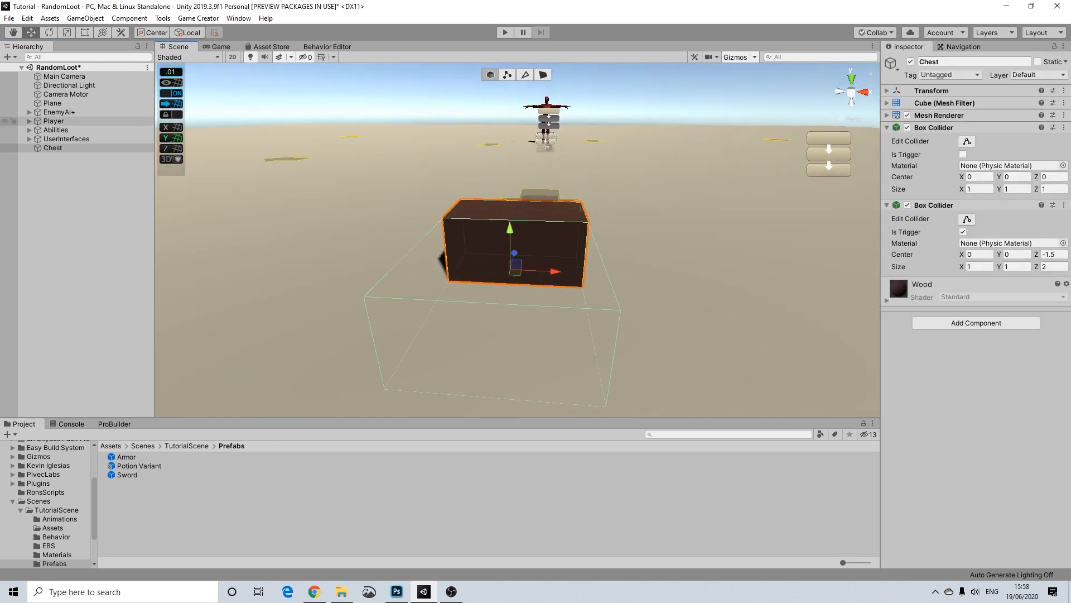
right_click(50, 148)
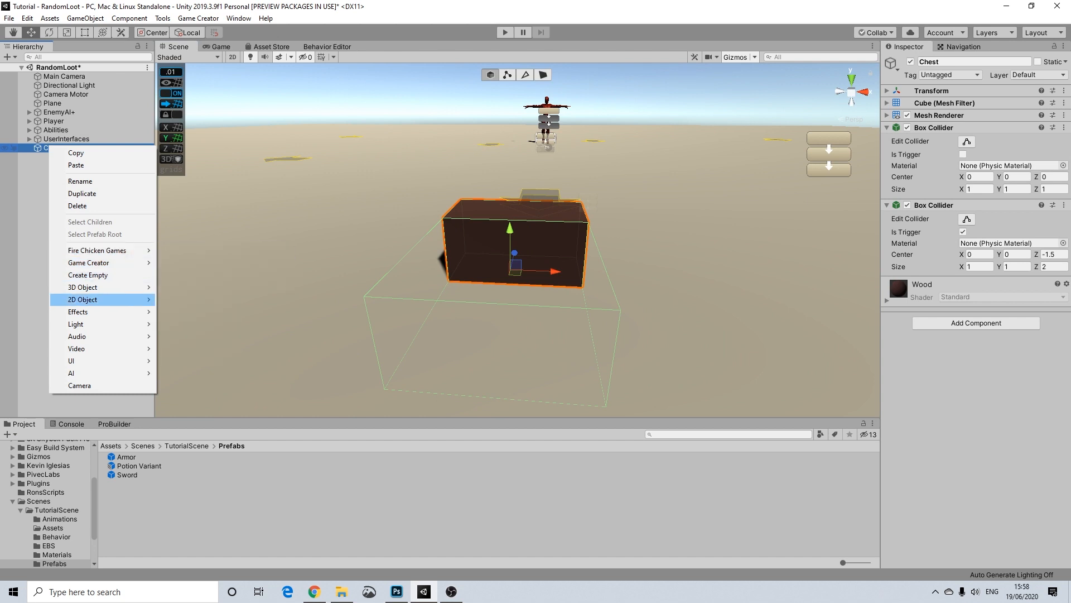
mouse_move(82, 286)
mouse_move(90, 262)
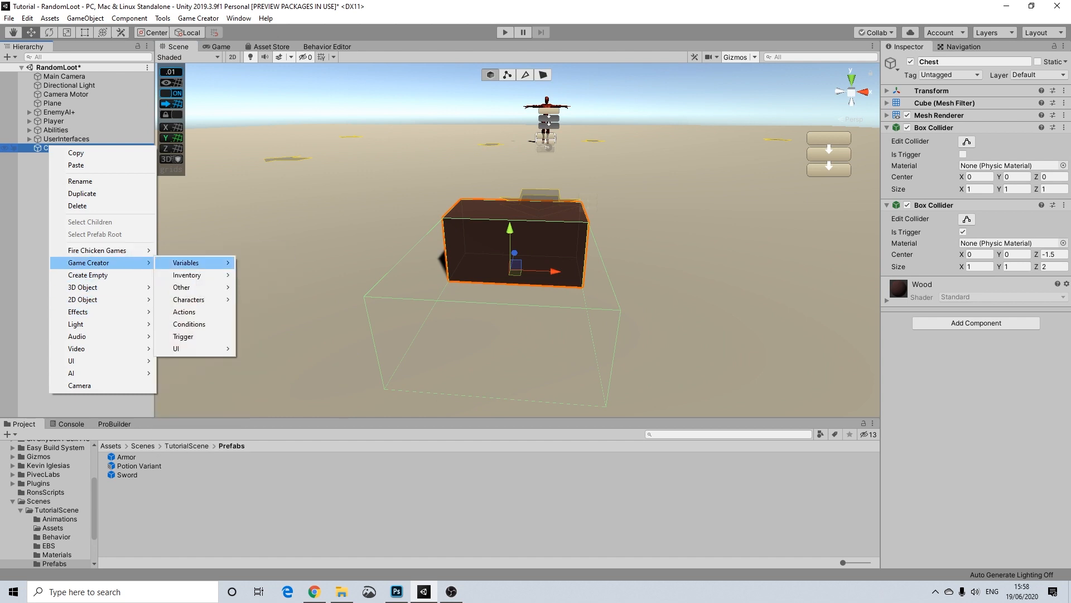
mouse_move(182, 287)
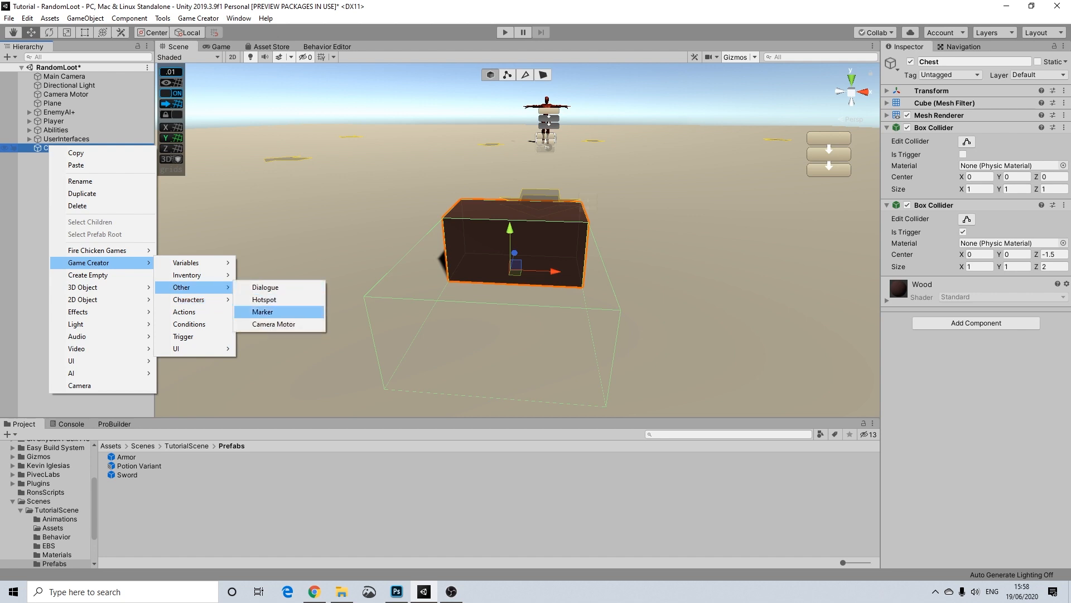
left_click(263, 312)
Set the grid snap value to 0.1 and move the Marker out in front of the Chest, with its arrow pointing at the chest.
key("f")
left_click_drag(562, 241, 461, 240)
key("ctrl+z")
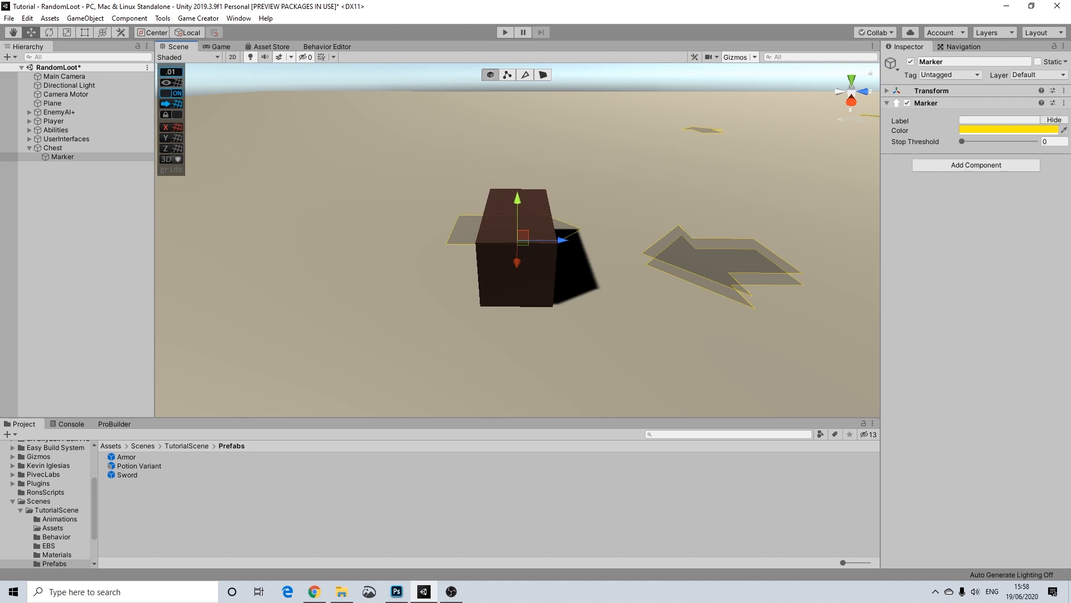
left_click(170, 72)
left_click(297, 75)
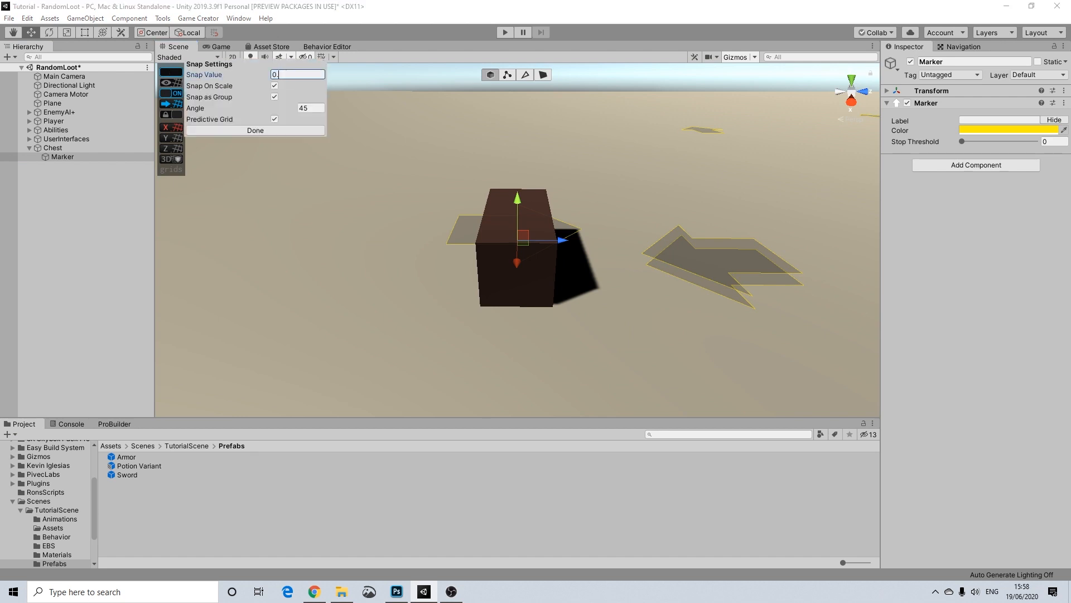
type("0.1")
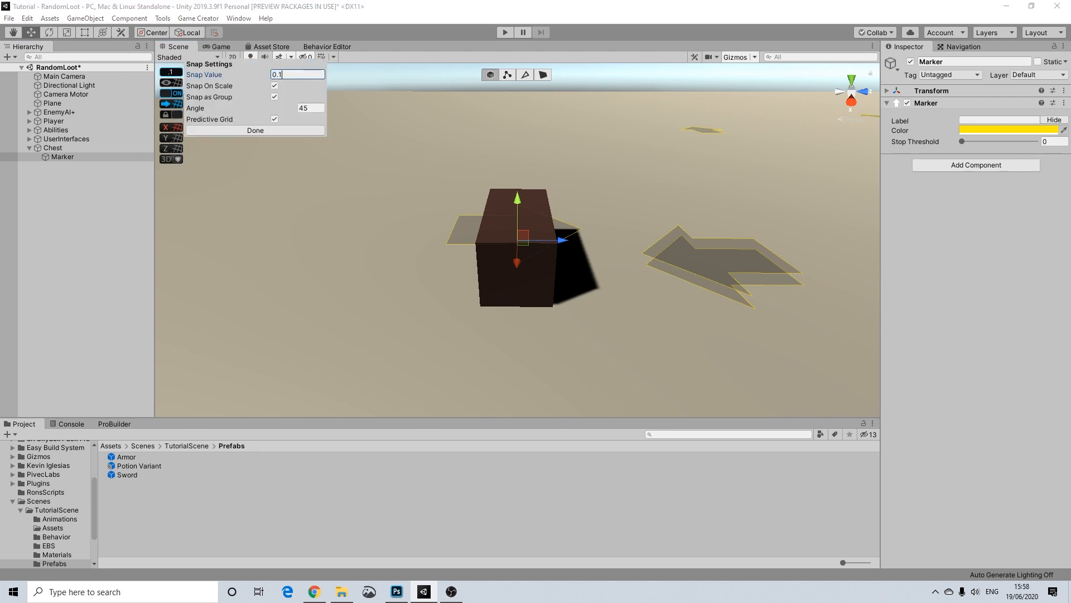
left_click(255, 130)
left_click_drag(496, 240, 430, 240)
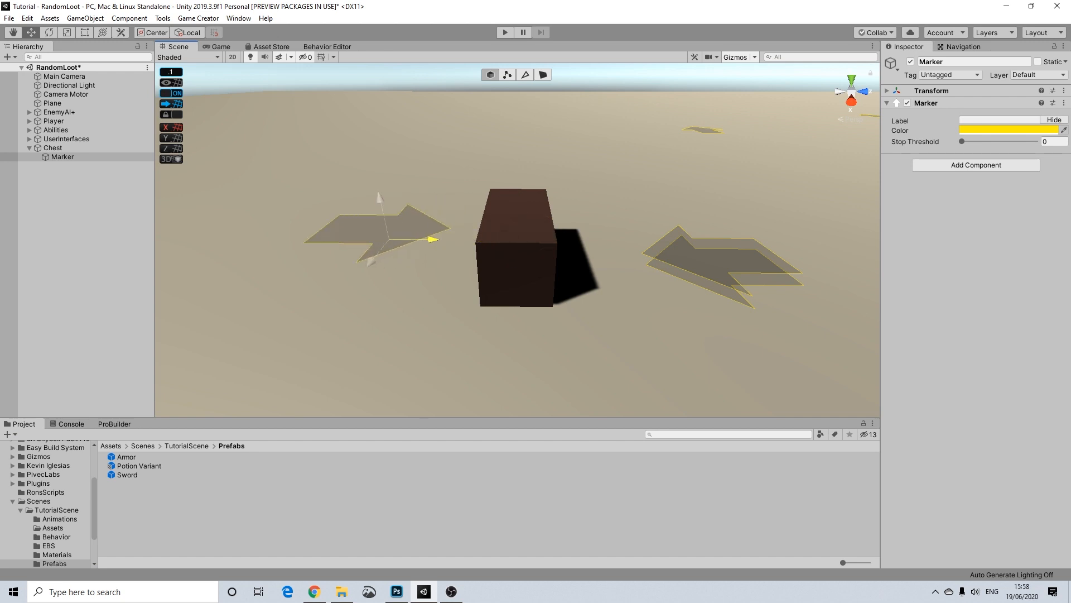
mouse_move(379, 199)
left_mouse_down()
mouse_move(391, 247)
mouse_move(390, 238)
mouse_move(630, 215)
left_mouse_up()
scroll(630, 214, "down", 6)
mouse_move(484, 261)
left_mouse_down()
mouse_move(484, 252)
mouse_move(276, 269)
left_mouse_up()
mouse_move(488, 258)
left_mouse_down()
mouse_move(471, 259)
mouse_move(826, 251)
mouse_move(580, 176)
mouse_move(764, 245)
left_mouse_up()
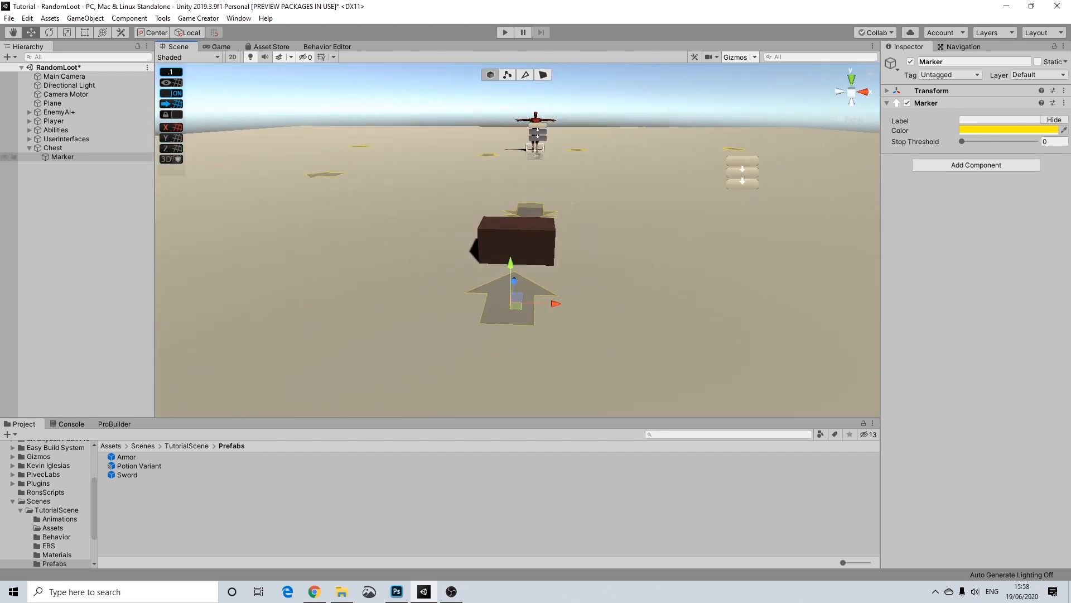
Add a Game Creator Trigger component to the Chest and set its trigger type to On Player Enter.
left_click(53, 148)
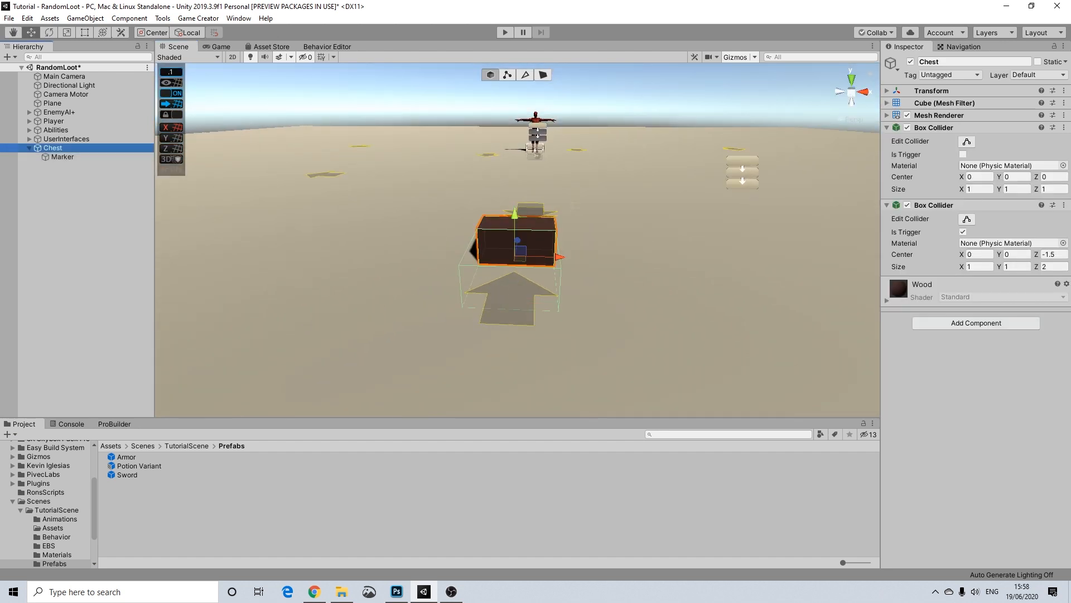
left_click(933, 128)
left_click(934, 139)
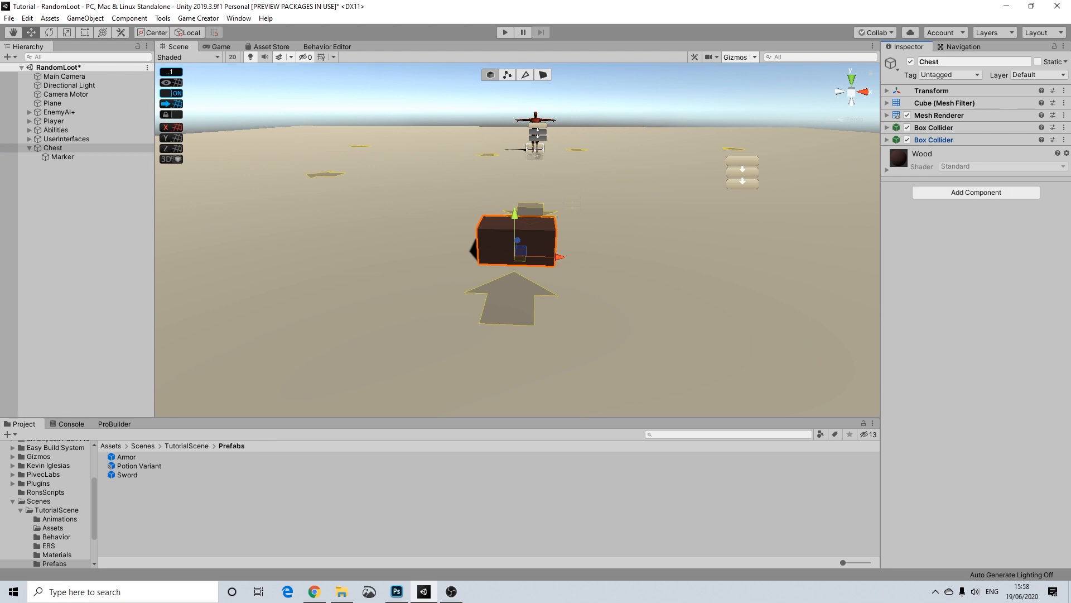
left_click(975, 192)
type("trigg")
key("Return")
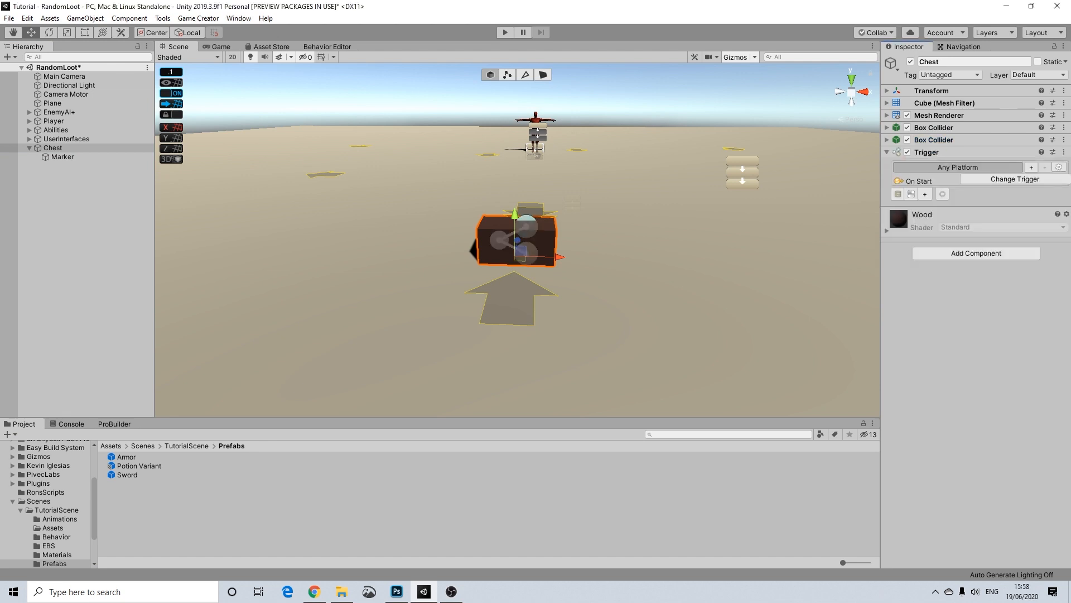
left_click(1014, 179)
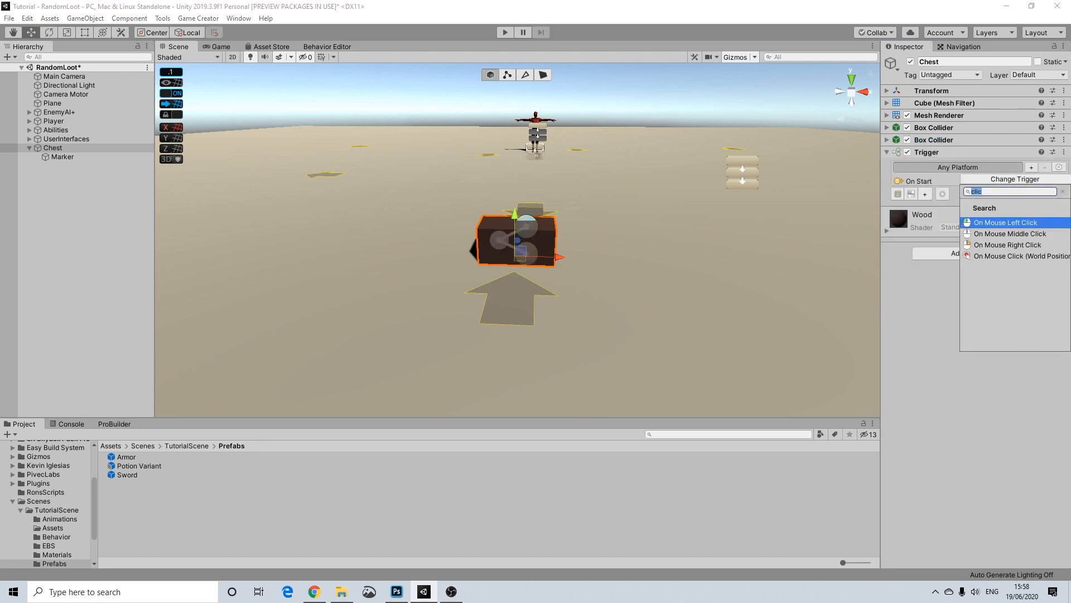
type("player")
key("Return")
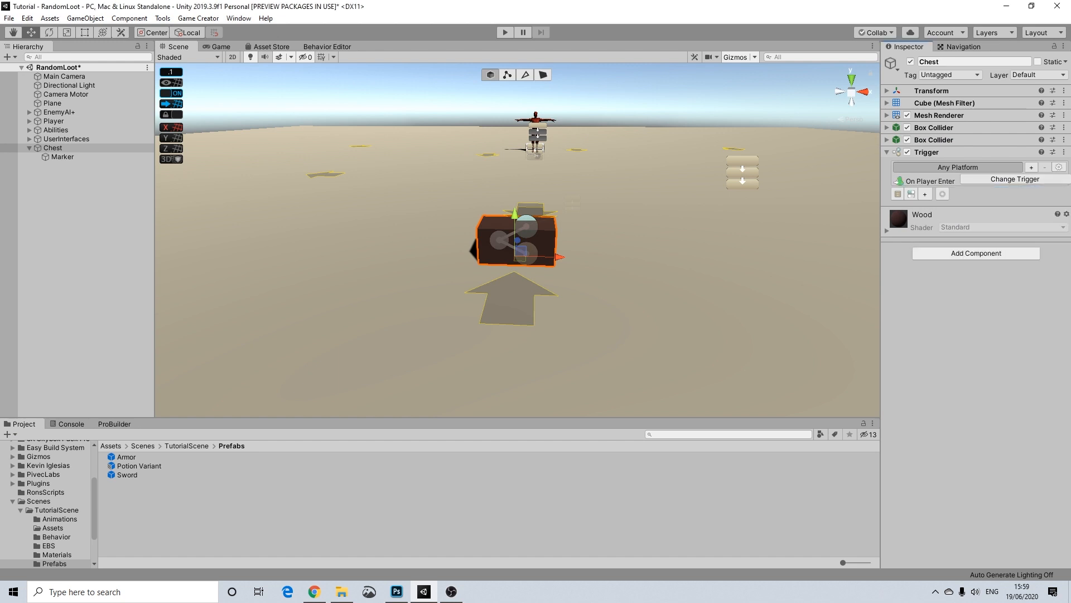
Add an Actions component to the Chest and assign it to the On Player Enter trigger's actions slot.
left_click(924, 193)
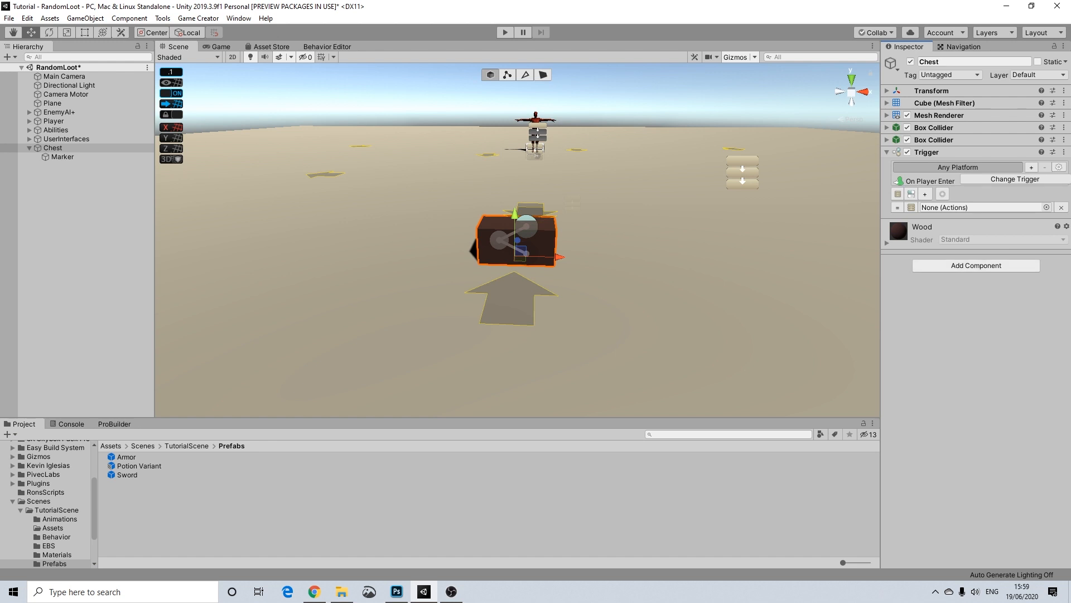
left_click(975, 265)
type("act")
key("Return")
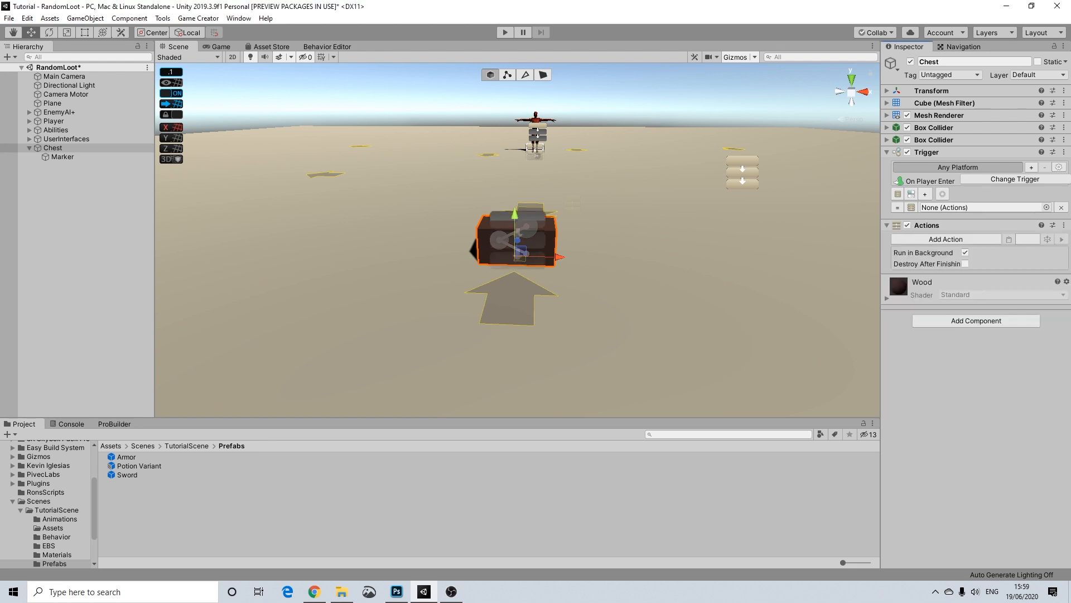
left_click_drag(928, 225, 971, 207)
Add a second Trigger component to the Chest and set its trigger type to On Player Exit.
left_click(976, 320)
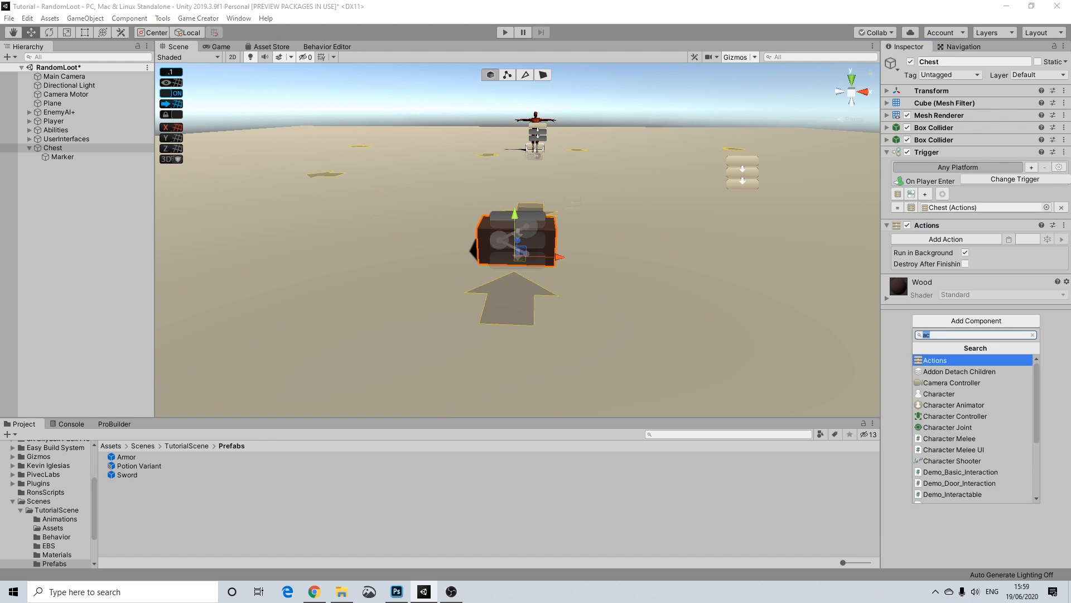
type("trigger")
key("Return")
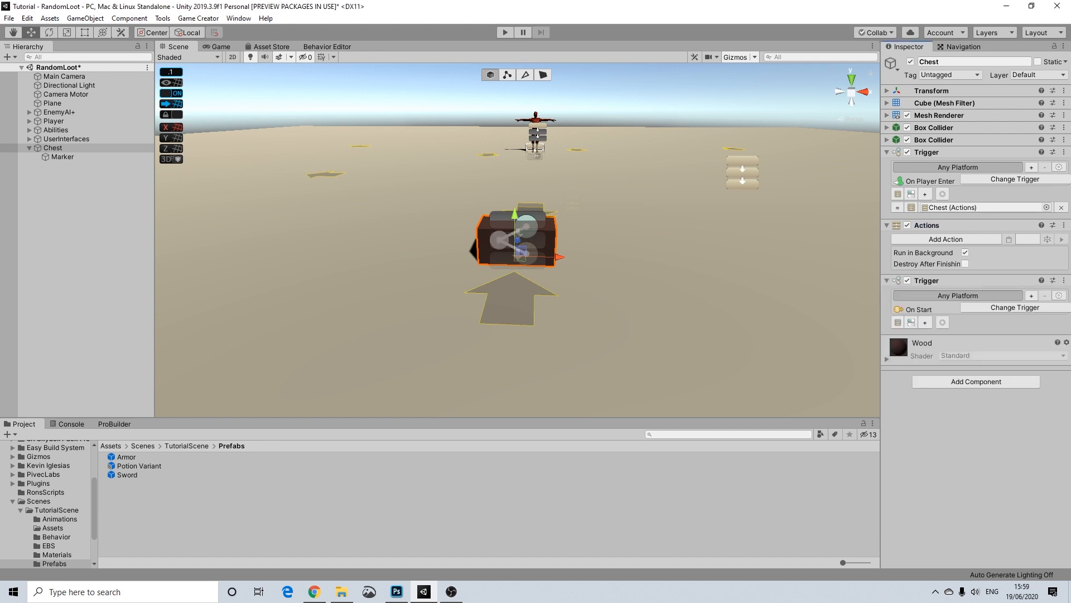
left_click(921, 309)
left_click(991, 369)
Add a second Actions component to the Chest and assign it to an actions slot on the On Player Exit trigger.
left_click(898, 322)
left_click(976, 393)
type("ac")
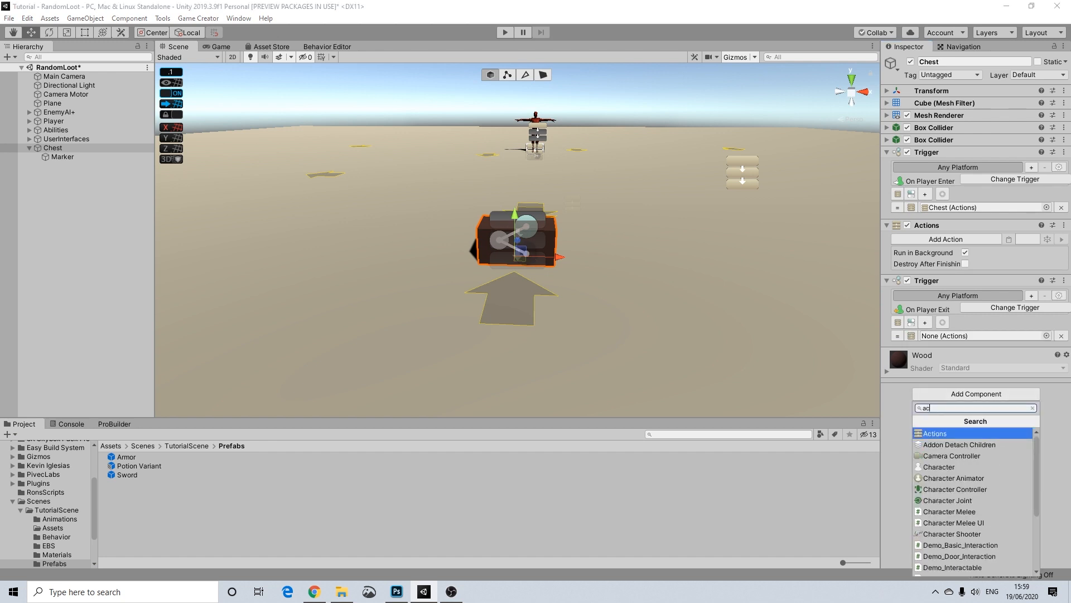
key("Return")
left_click_drag(927, 354, 980, 336)
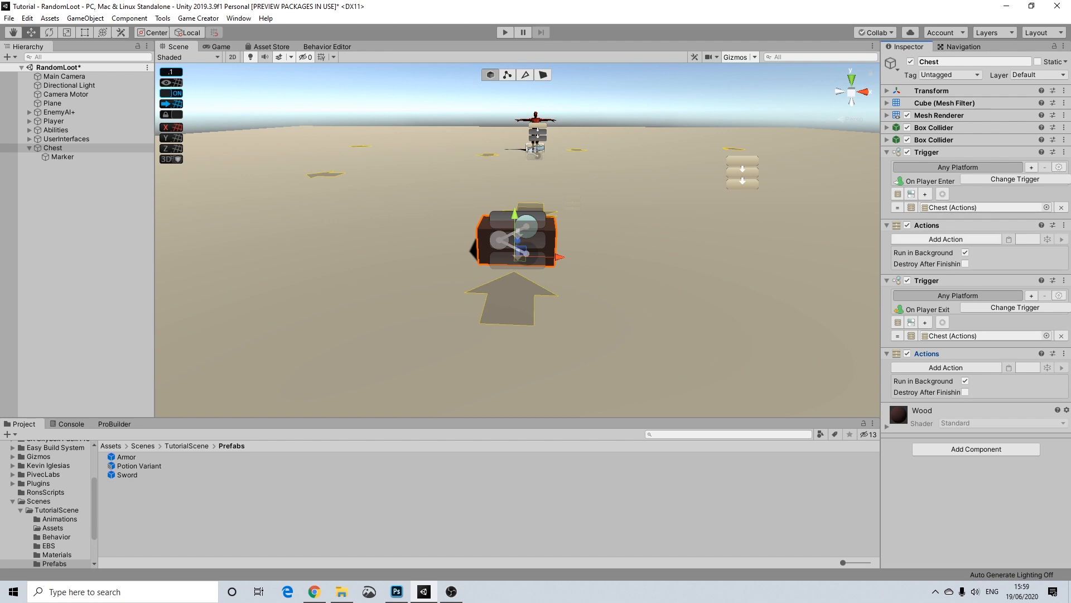
Add a UI Canvas as a child of the Chest.
left_click_drag(648, 251, 579, 254, "alt")
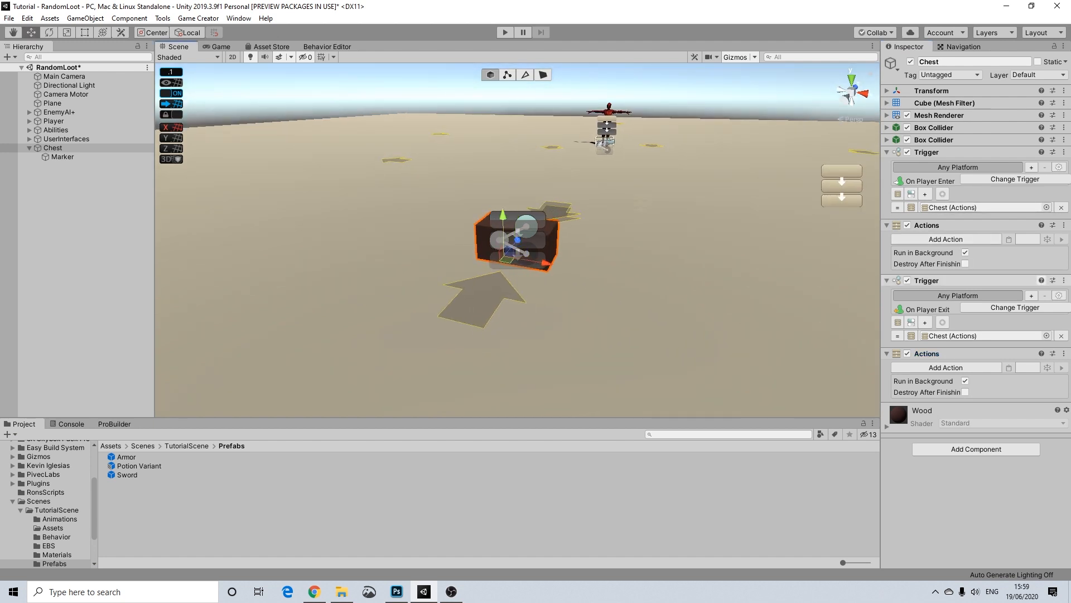
left_click(53, 148)
right_click(62, 147)
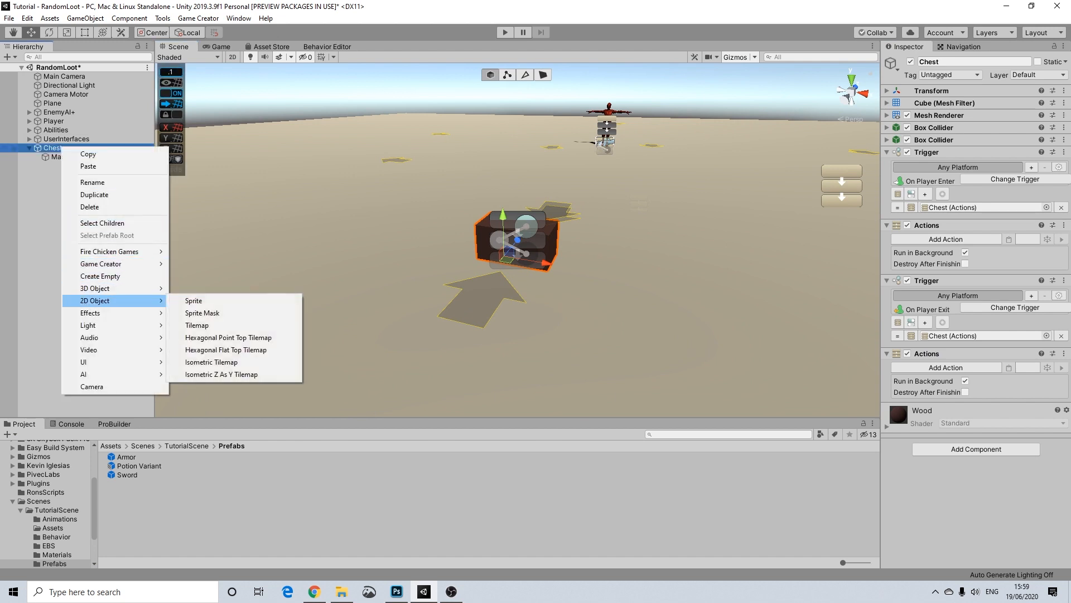
mouse_move(111, 362)
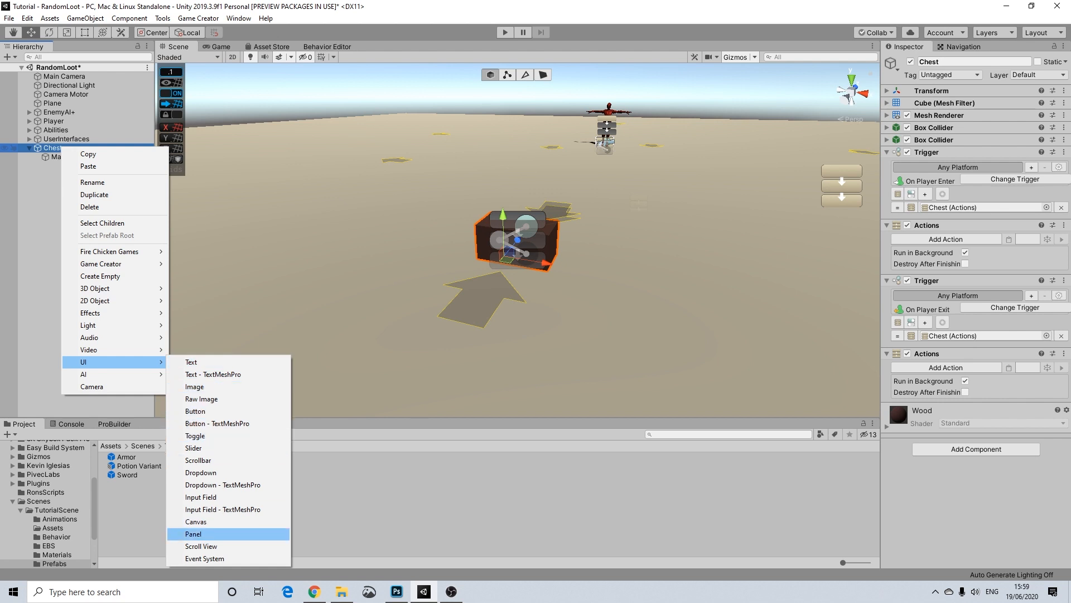
left_click(196, 521)
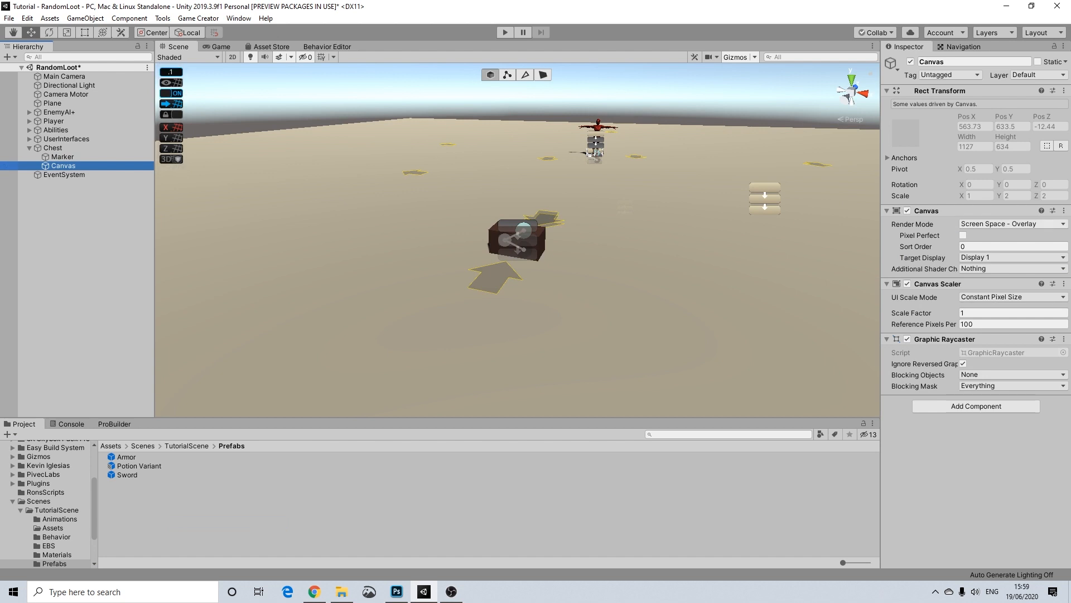
Set the Canvas render mode to World Space and its X, Y and Z position to 0.
left_click(1013, 223)
left_click(991, 260)
left_click(975, 115)
type("0")
key("Tab")
type("0")
key("Tab")
type("0")
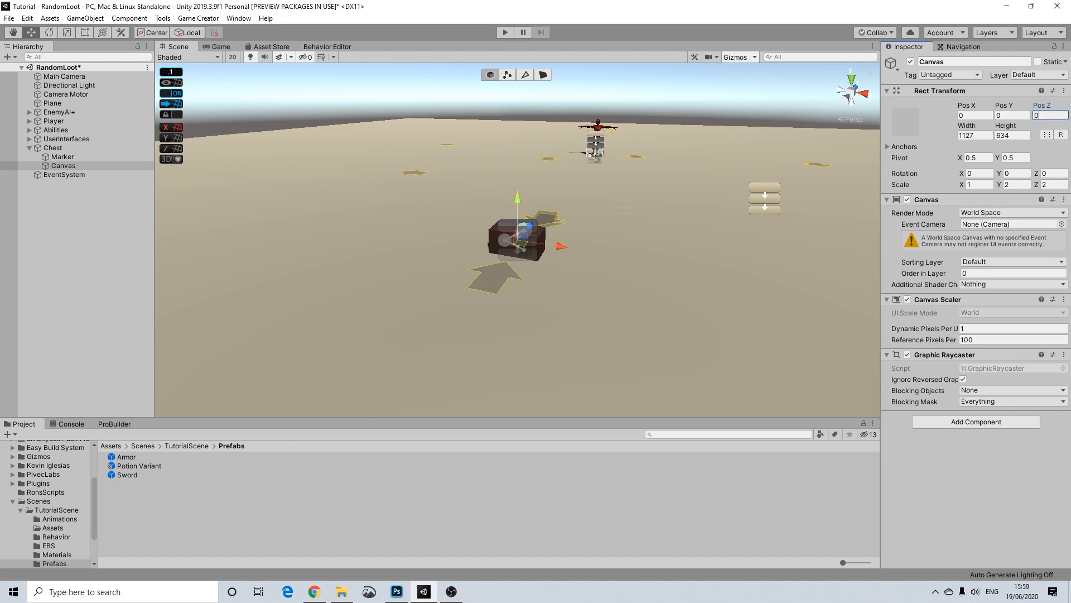
Set the Canvas scale to 0.001 on X, Y and Z.
left_click(979, 185)
type("0.01")
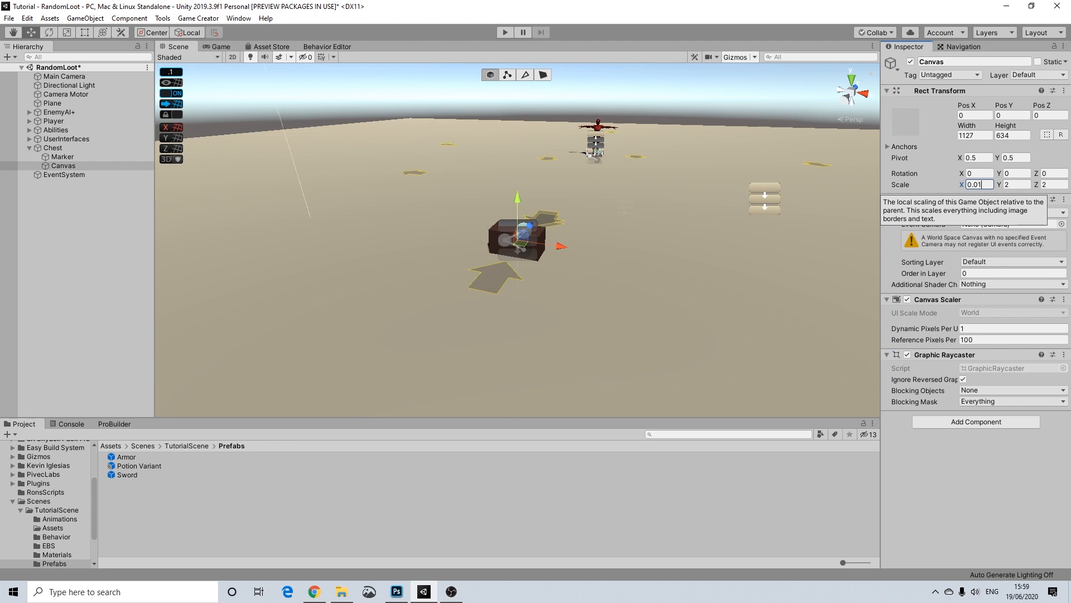
scroll(517, 240, "down", 14)
scroll(517, 240, "up", 5)
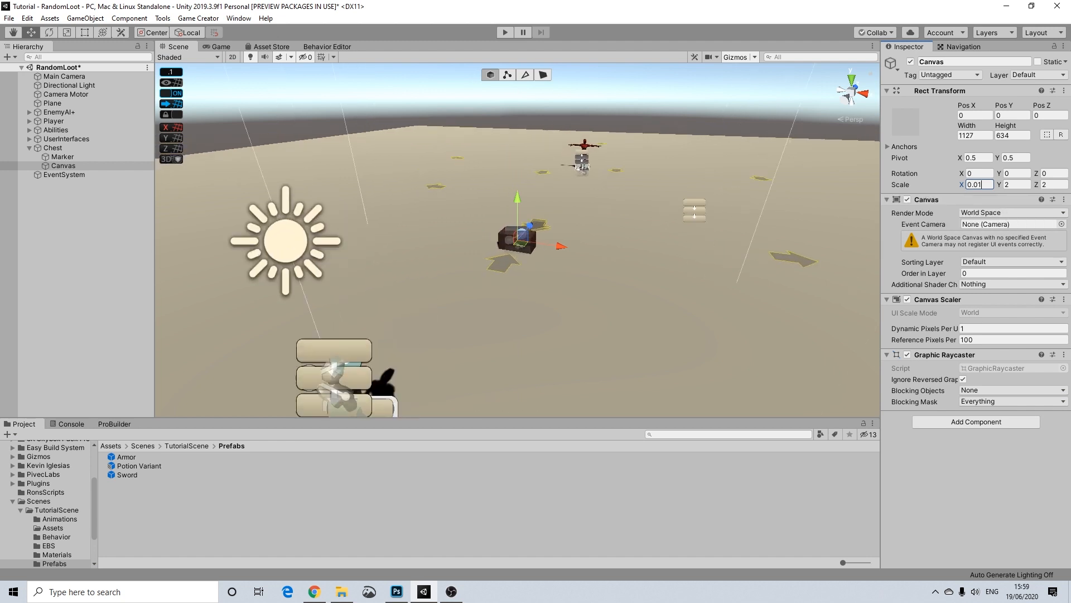
scroll(518, 240, "up", 3)
type("0")
key("Return")
left_click(1016, 184)
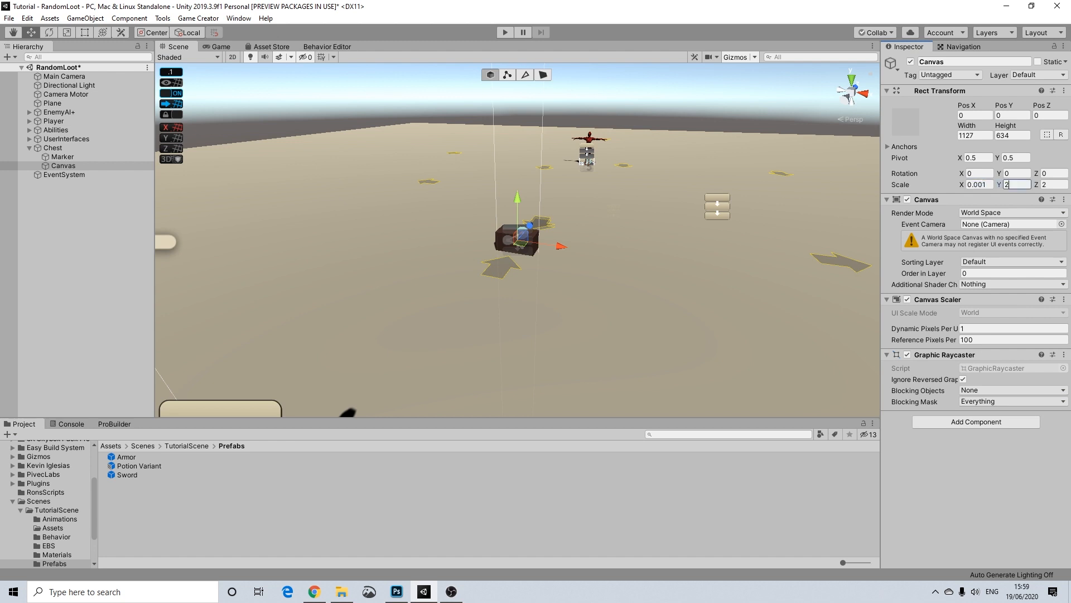
type("0.001")
key("Tab")
type("0.001")
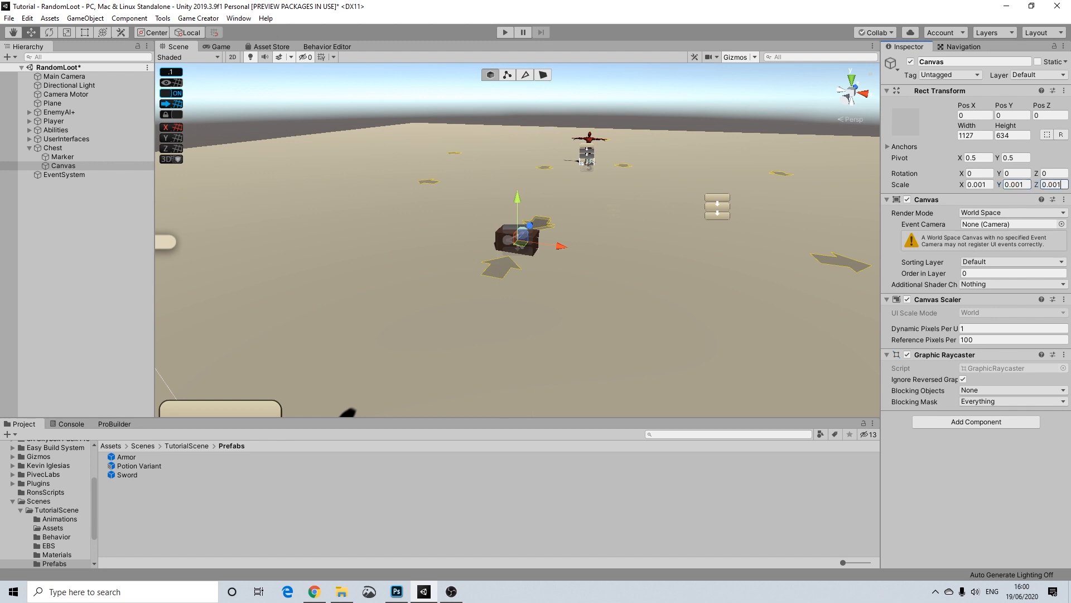
Try a Y scale of 0.002 on the Canvas and set it back to 0.001.
left_click(1015, 184)
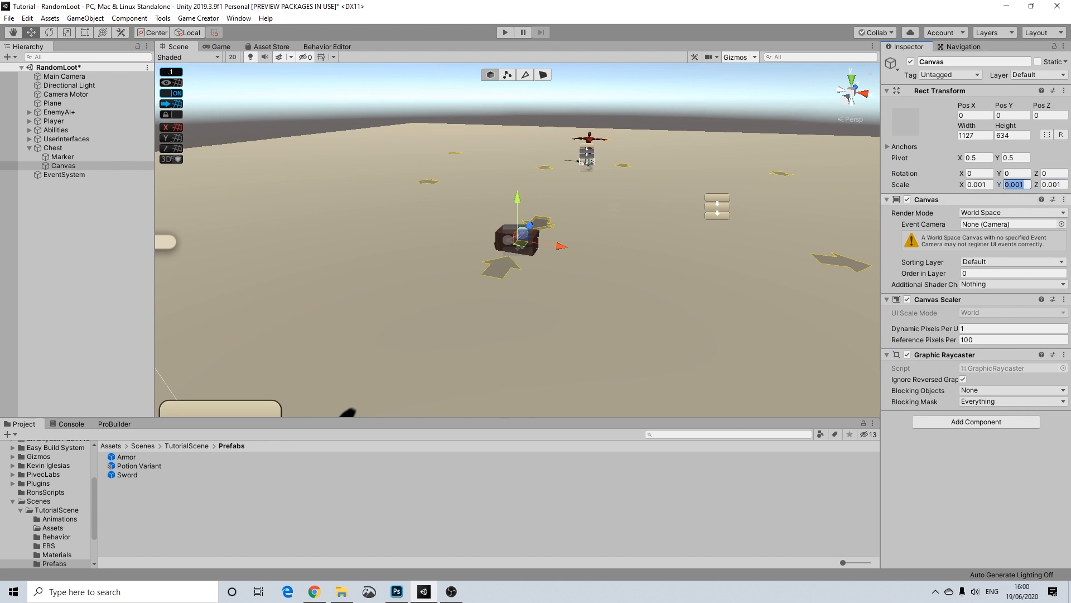
scroll(558, 240, "up", 10)
left_click_drag(558, 240, 601, 242, "alt")
left_click(1020, 185)
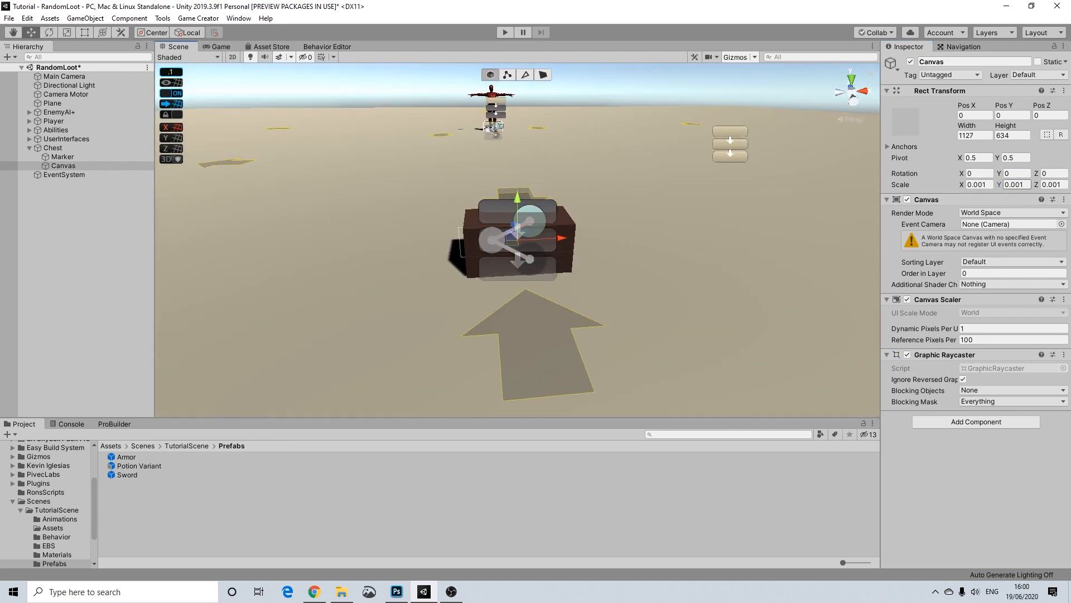
type("0.002")
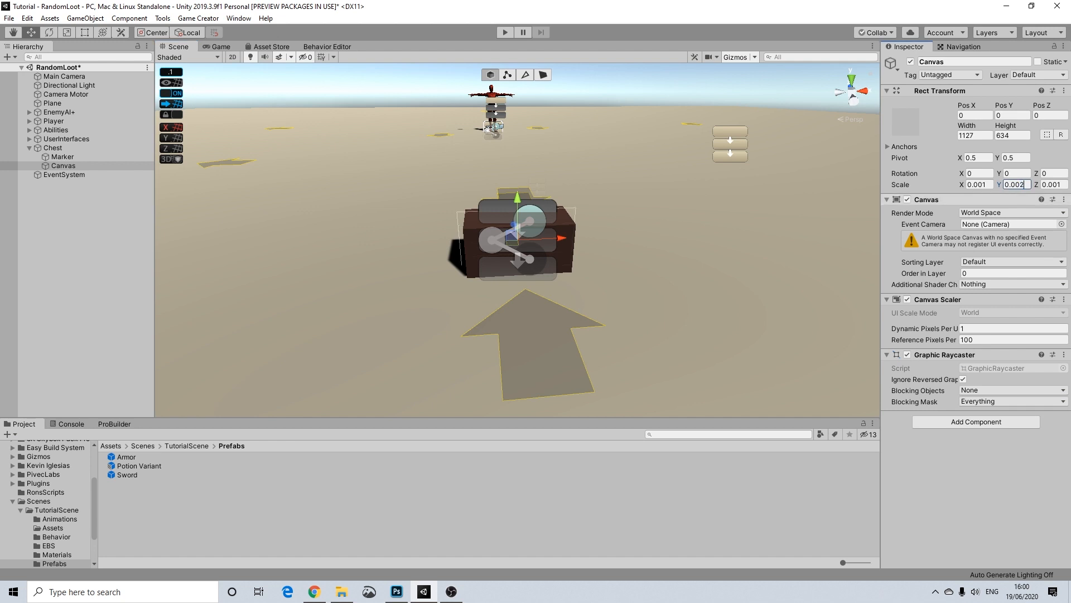
key("BackSpace")
type("1")
Raise the Canvas above the chest to a Y position of about 1.3.
left_click_drag(517, 199, 505, 101)
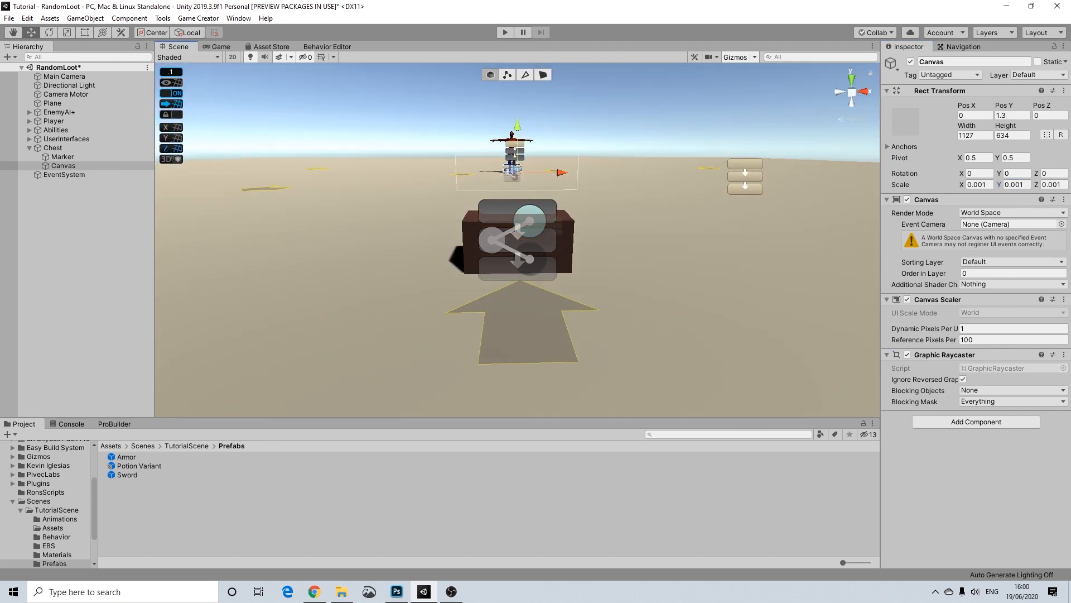
scroll(518, 239, "up", 6)
scroll(517, 239, "down", 6)
left_click_drag(518, 239, 520, 256, "alt")
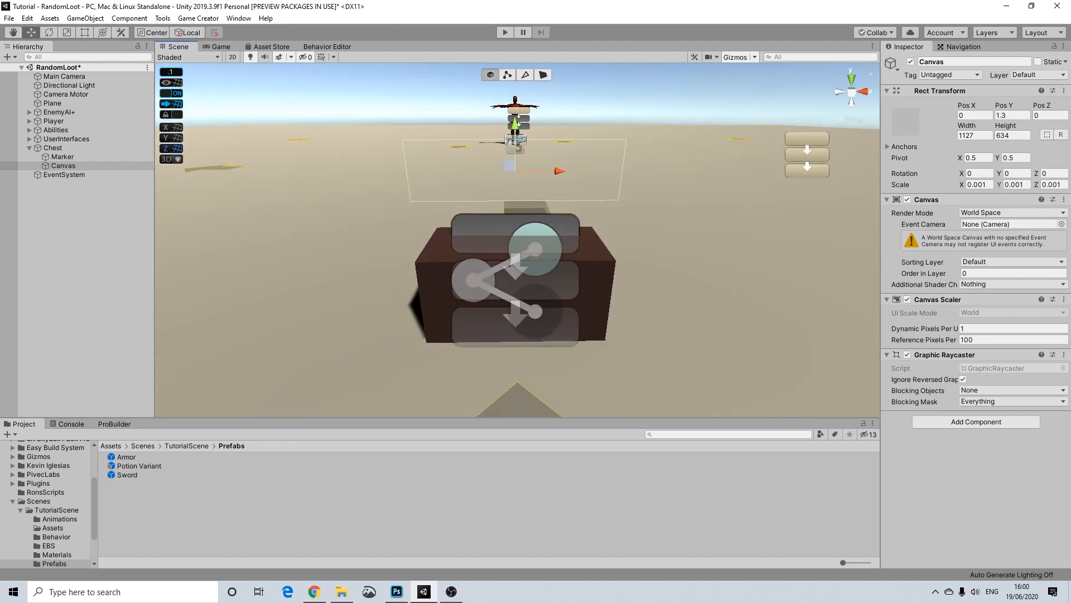
Add a UI Image as a child of the Chest's Canvas.
right_click(63, 166)
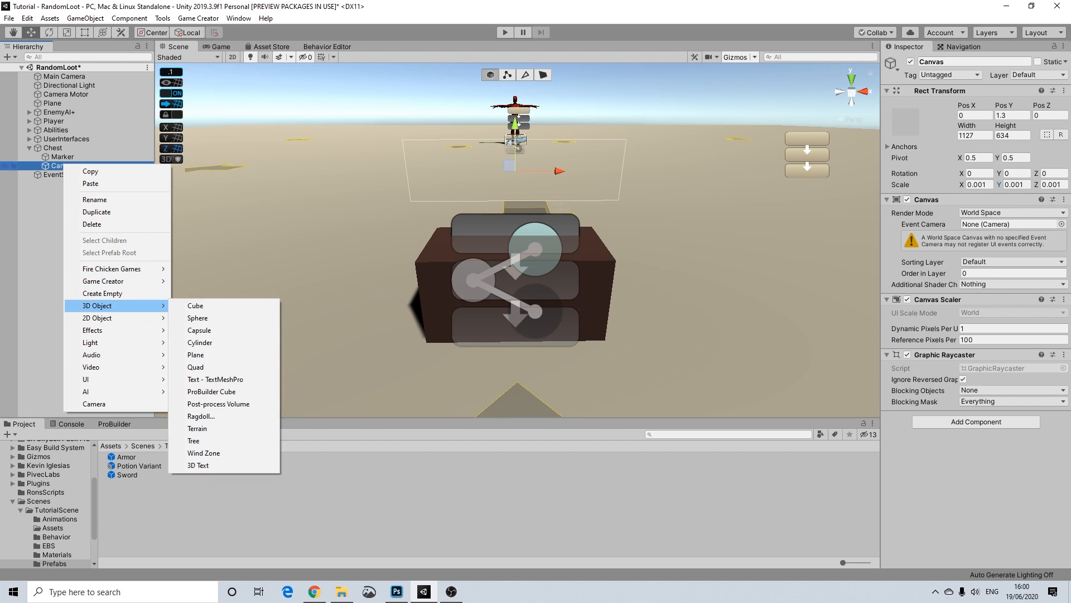
mouse_move(106, 280)
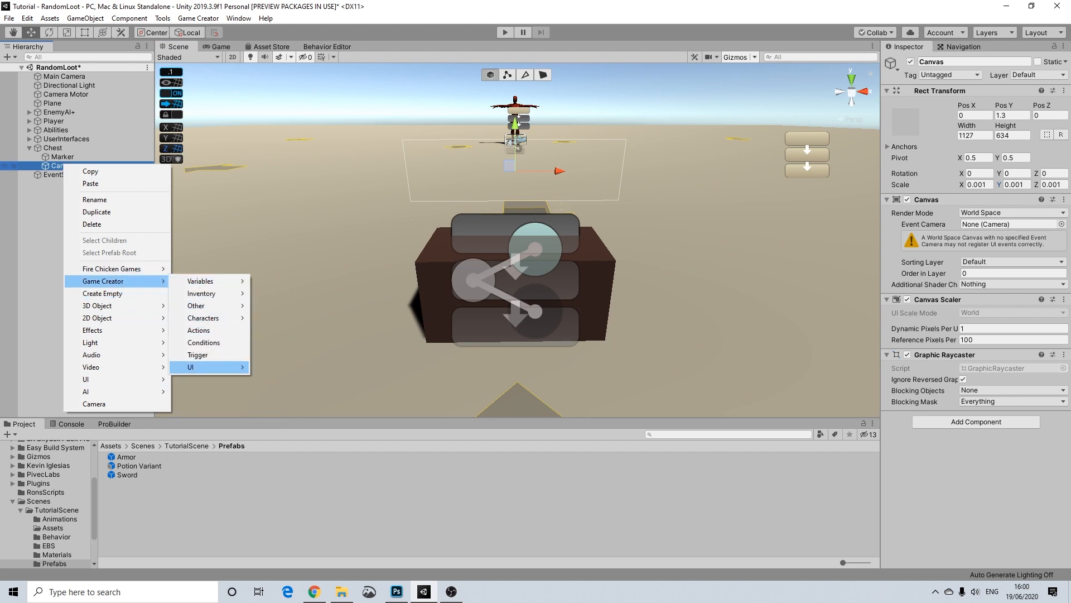
mouse_move(89, 379)
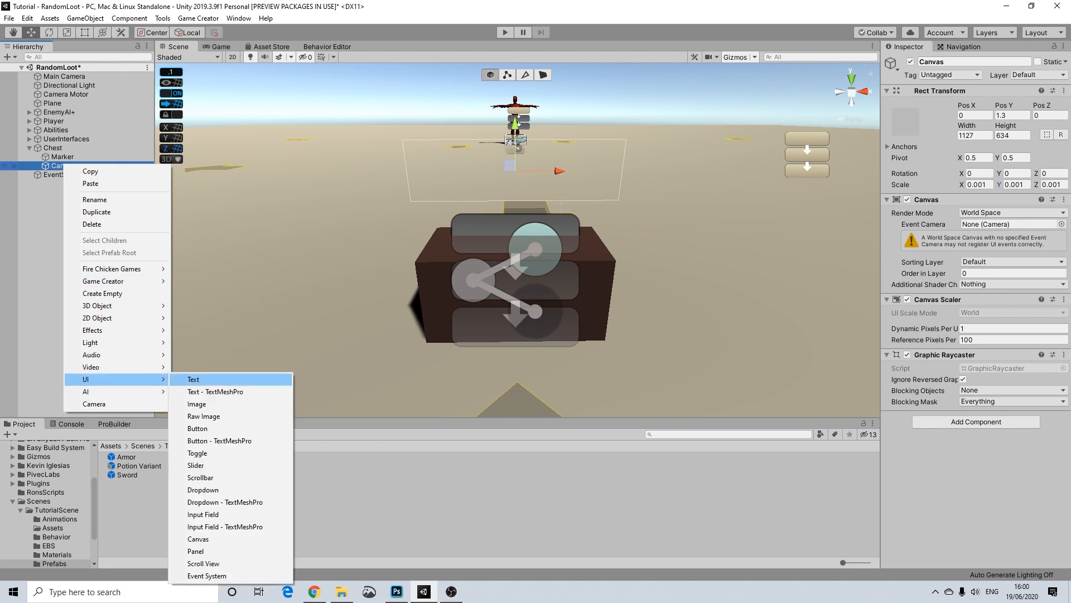
left_click(196, 403)
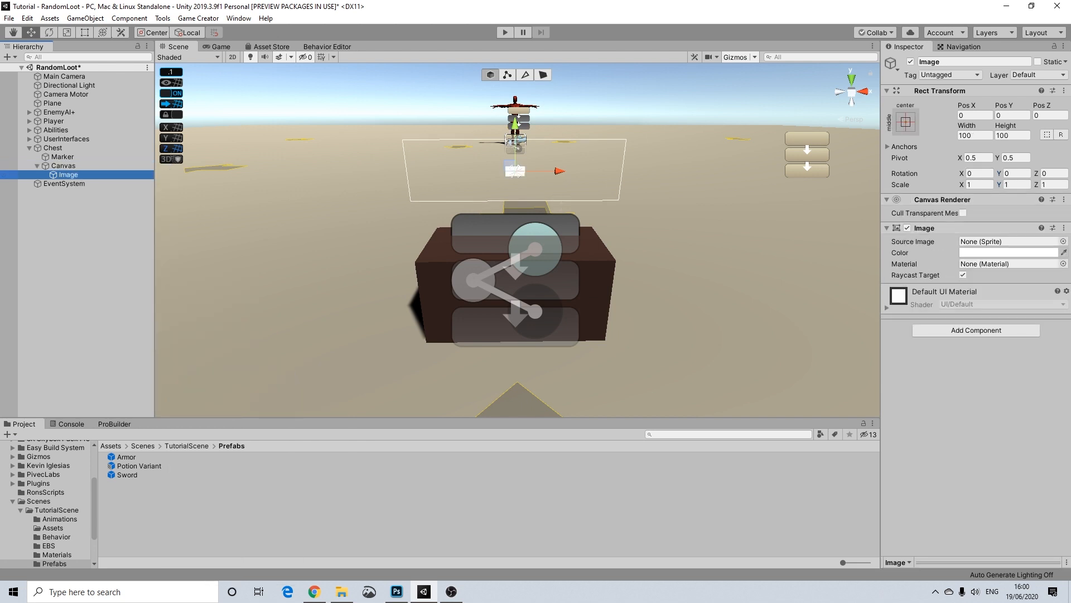
left_click(973, 136)
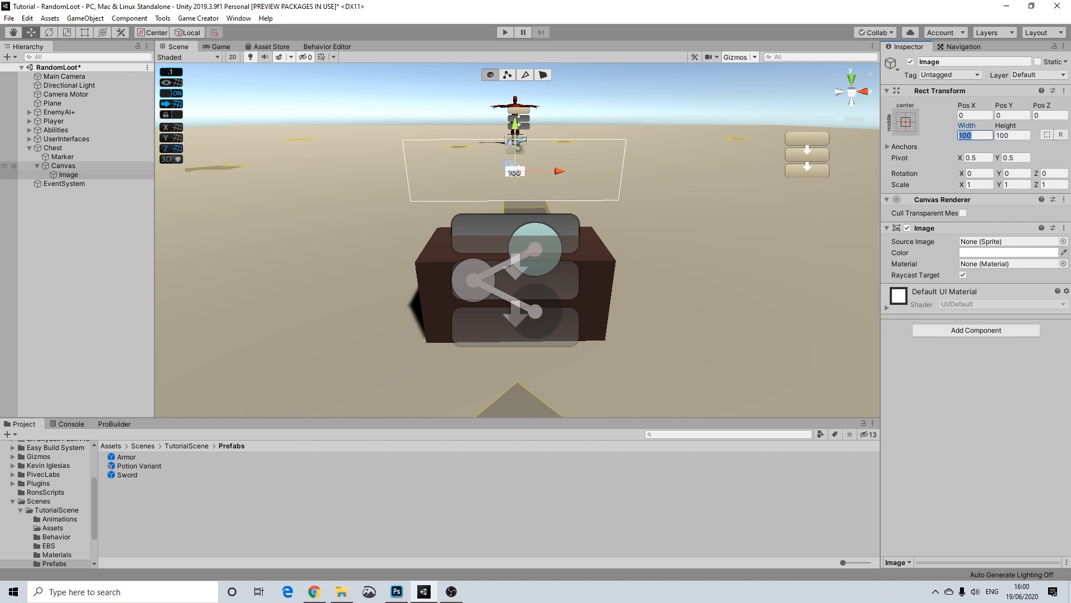
Set the Canvas height and width to 800.
left_click(13, 165)
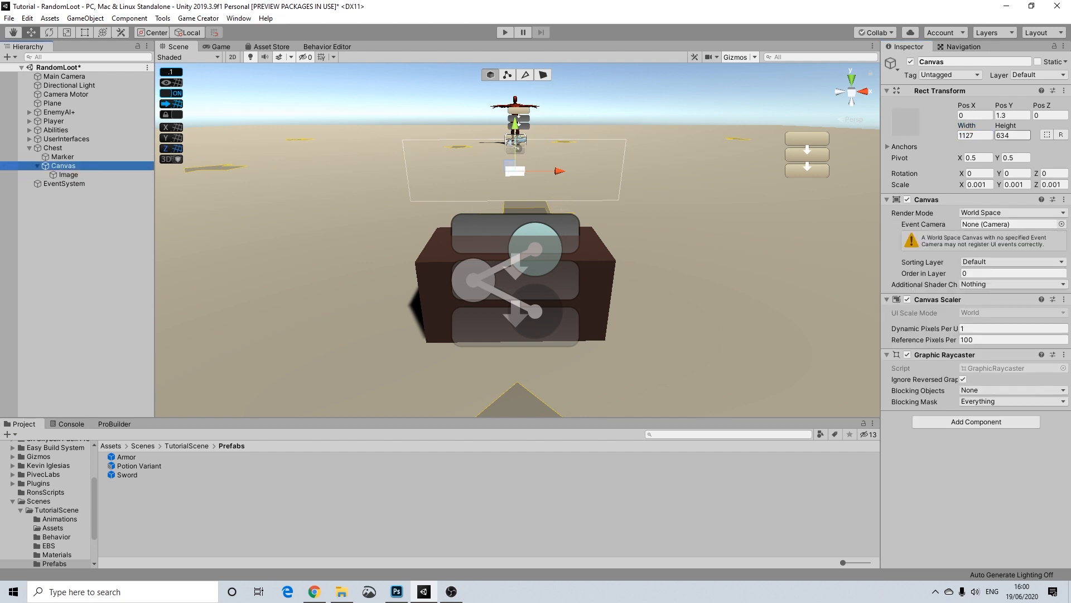
left_click(1010, 135)
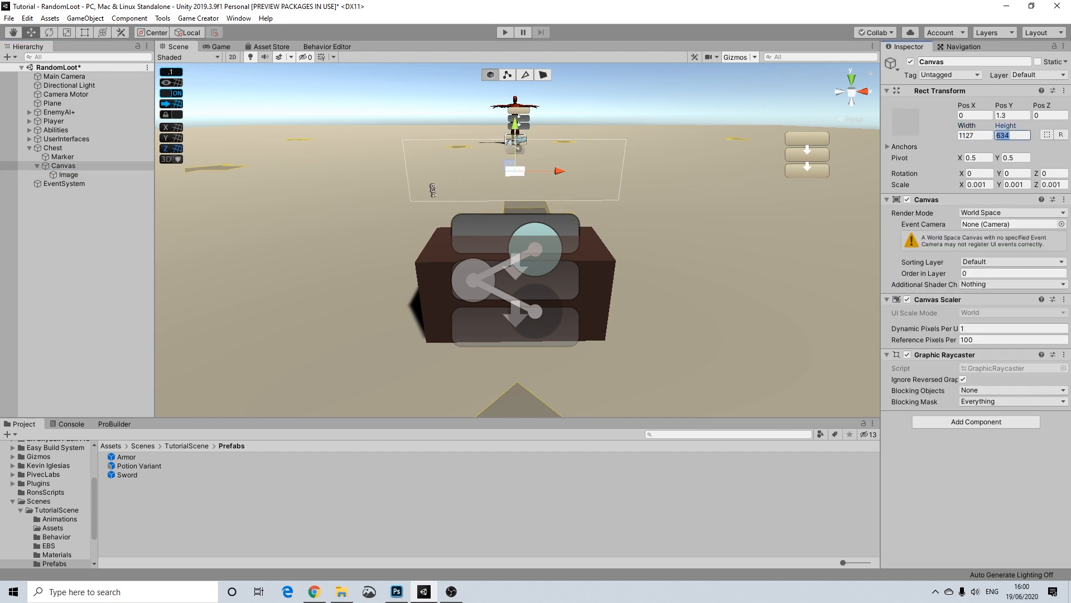
type("800")
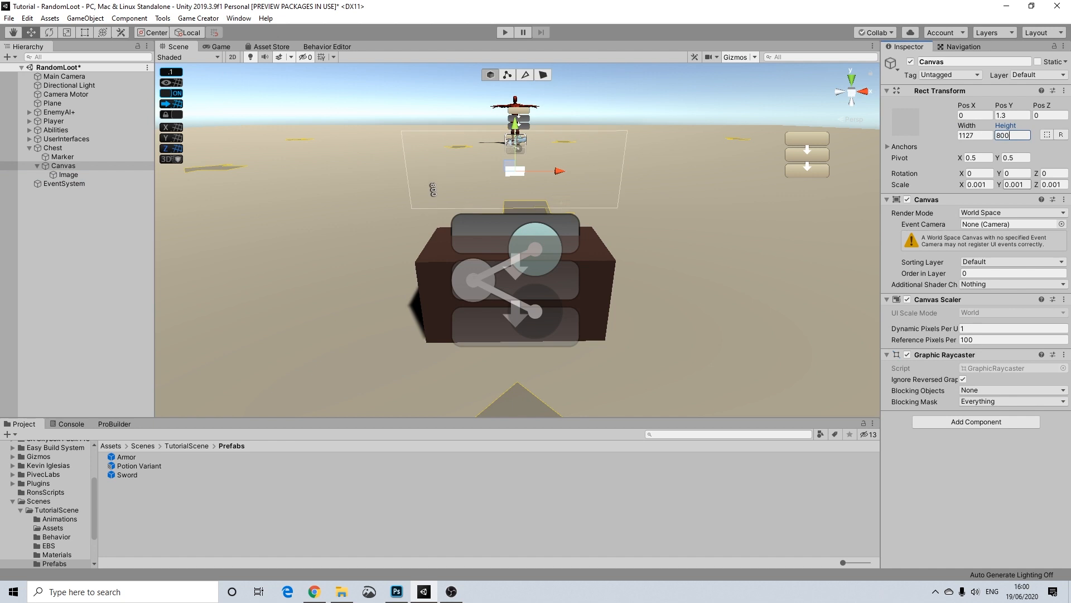
left_click(975, 135)
type("800")
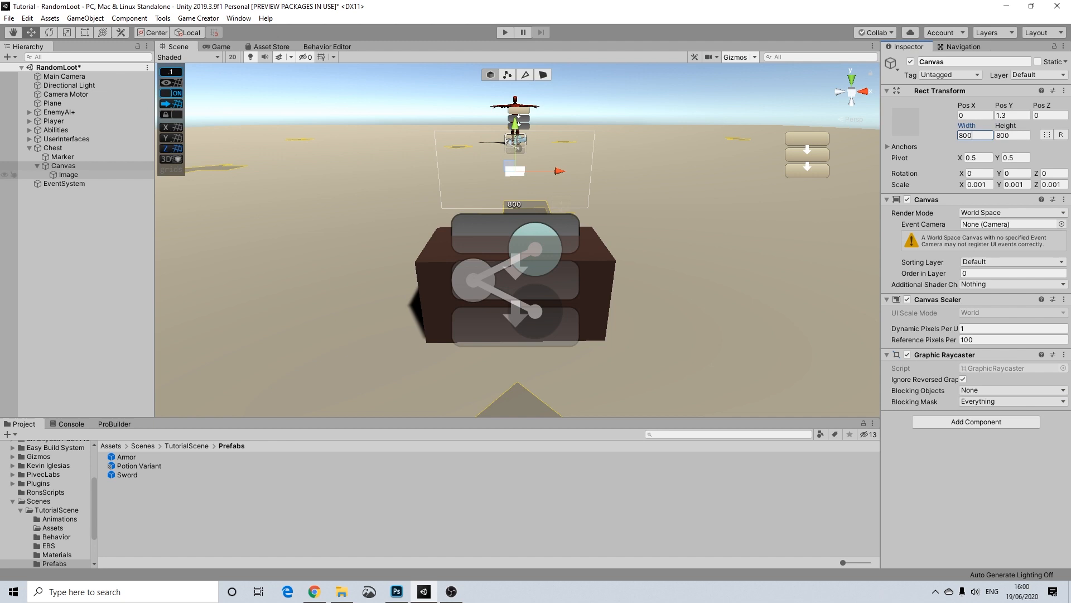
Set the Image's width and height to 800 to fill the Canvas.
left_click(69, 174)
left_click(975, 135)
type("800")
key("Tab")
type("800")
Change the Image's color to black (000000) and lower its alpha to make it semi-transparent.
left_click(1007, 252)
left_click_drag(981, 348, 971, 358)
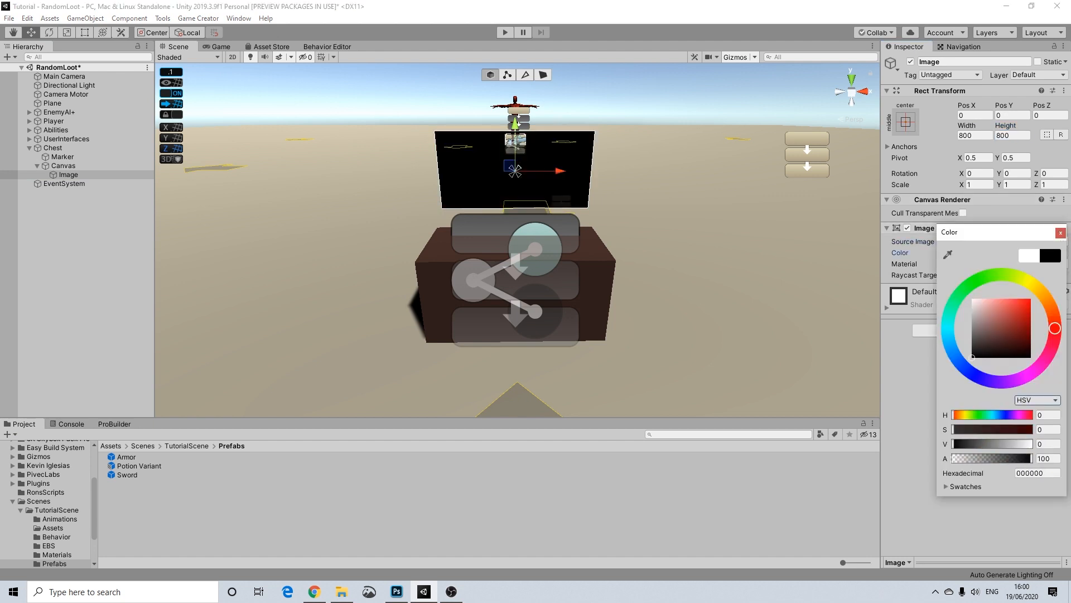
left_click_drag(1031, 458, 1003, 458)
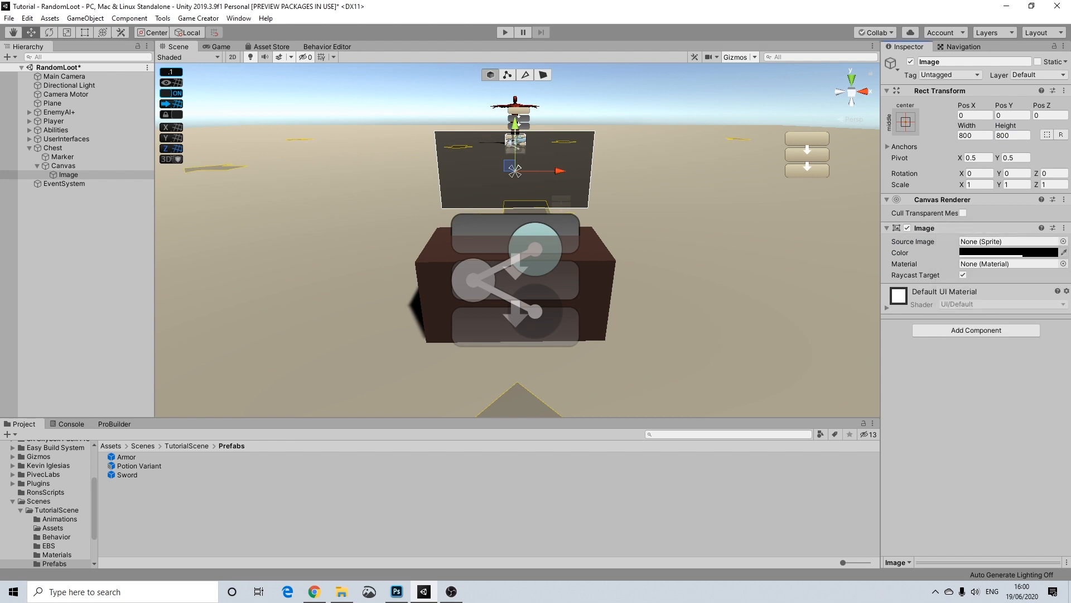
Create a UI Text object and place it below the Image inside the Chest's world-space Canvas.
right_click(61, 158)
right_click(53, 166)
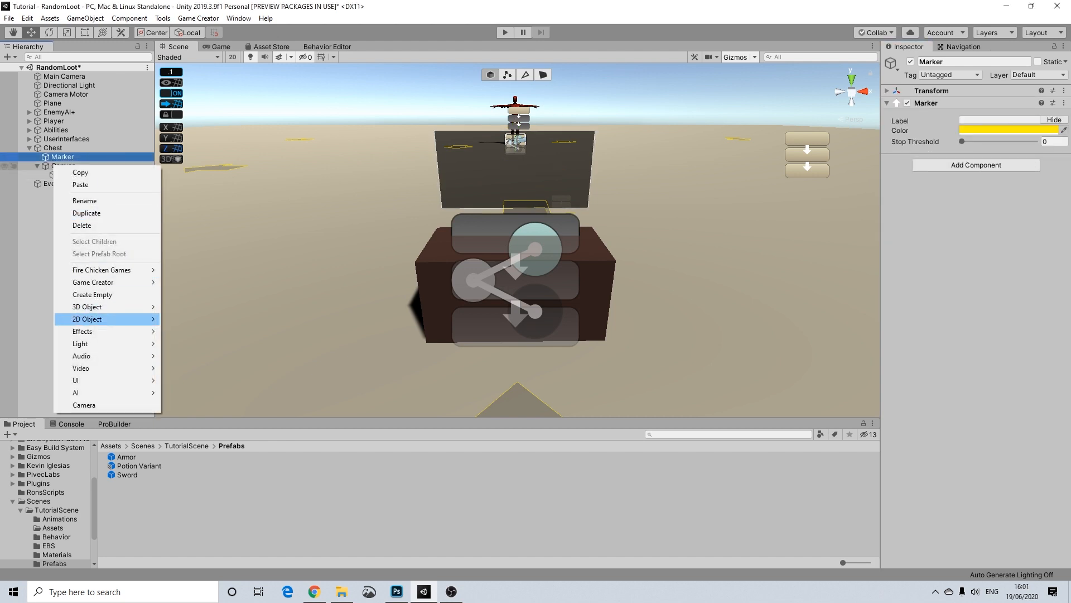
mouse_move(112, 380)
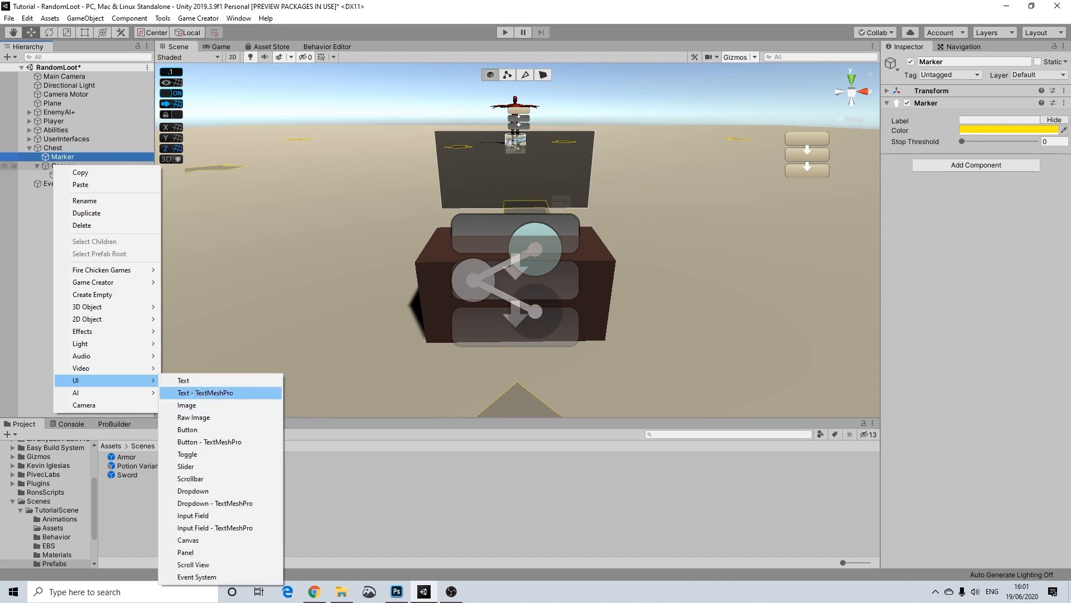
left_click(184, 380)
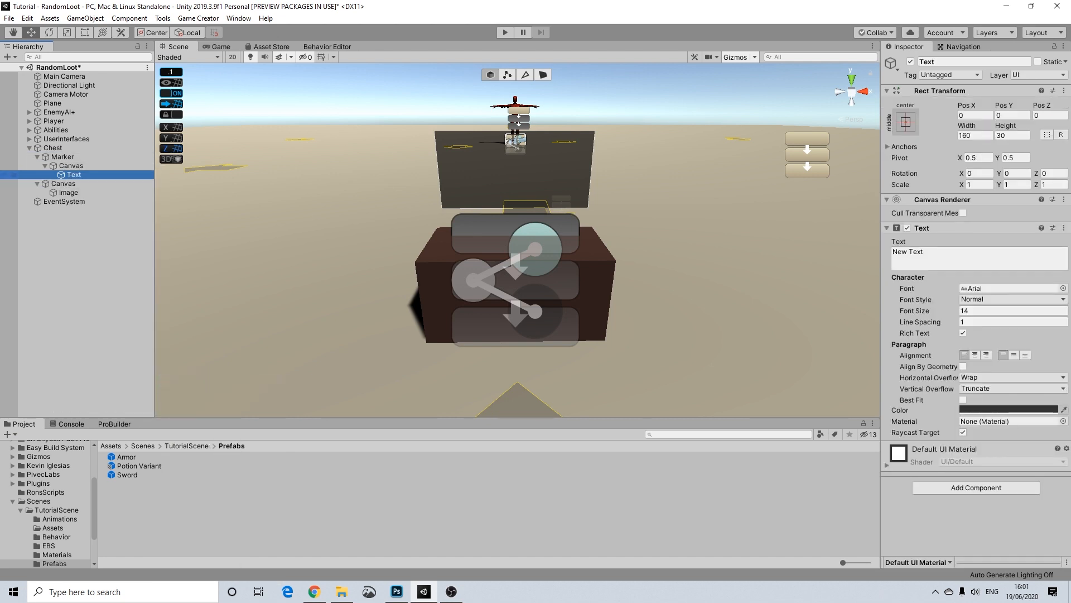
left_click_drag(74, 183, 73, 196)
Delete the extra Canvas nested under the Chest's Marker object.
left_click(63, 157)
left_click(70, 165)
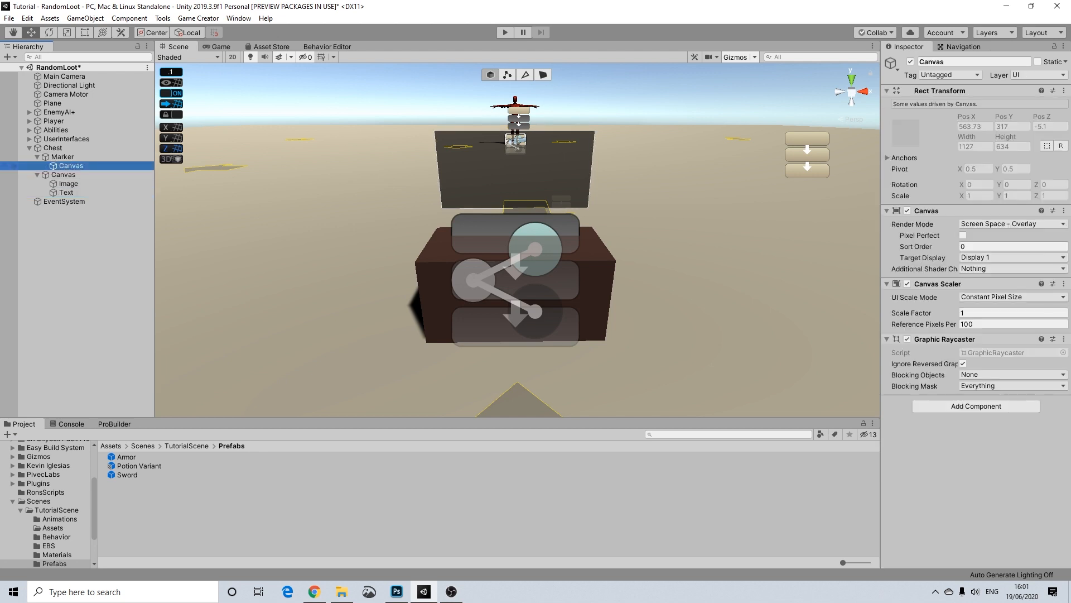
key("Delete")
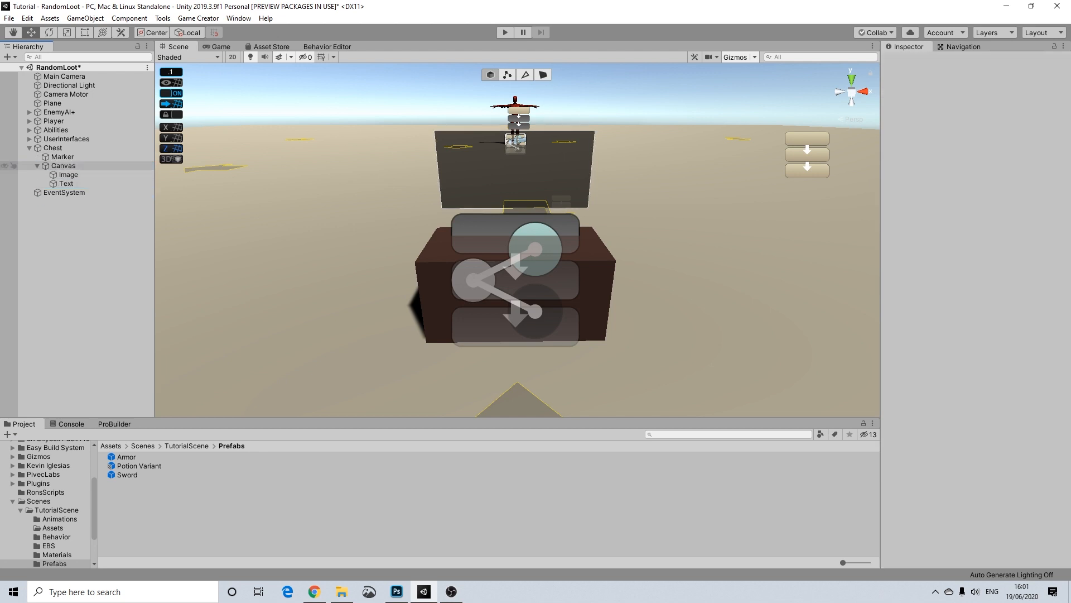
Change the content of the Text in the Chest's Canvas to Press "8" To Open.
left_click(69, 174)
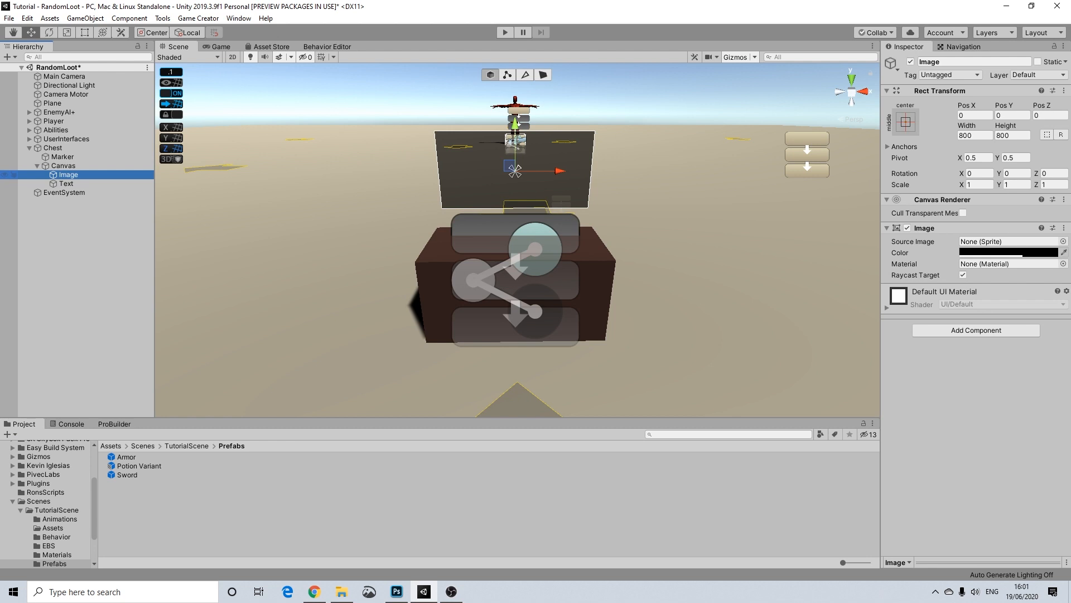
left_click(66, 184)
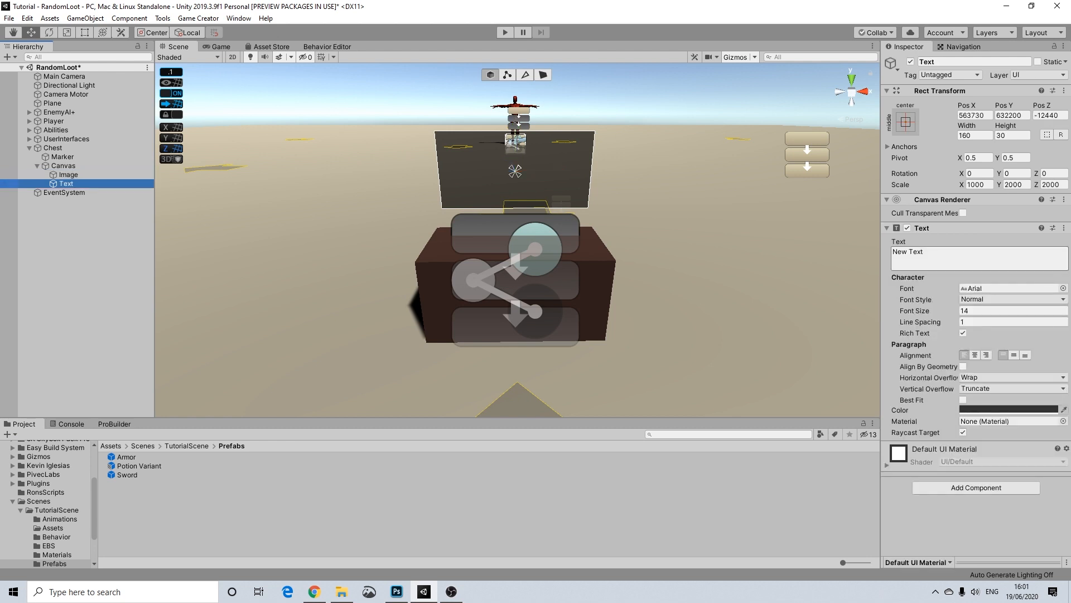
left_click(949, 252)
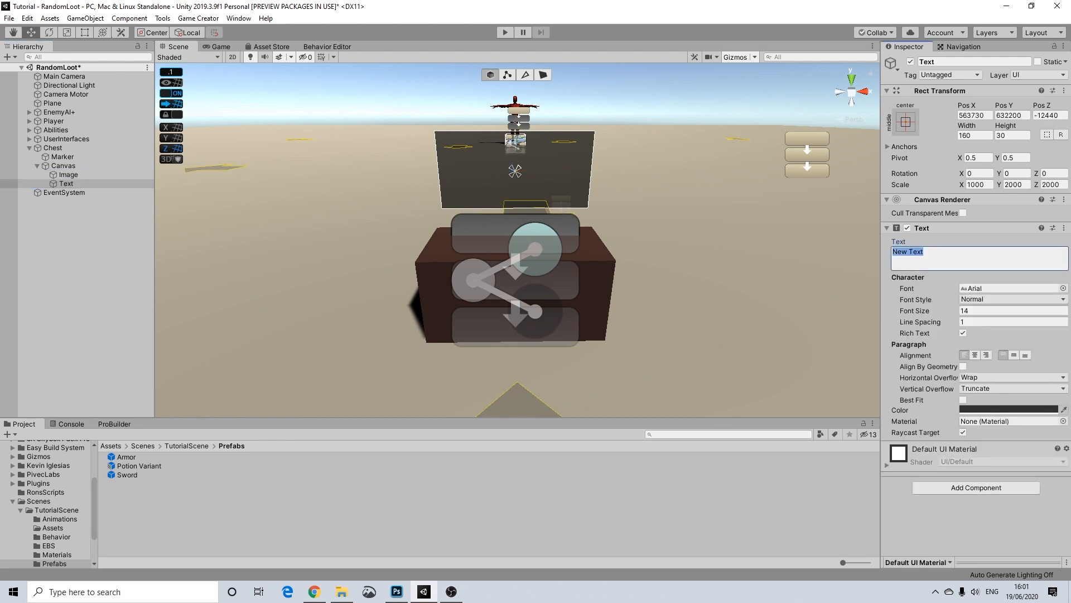
type("Pres")
type("s \"8\" To ")
type("PO")
type("Ope")
scroll(517, 240, "up", 4)
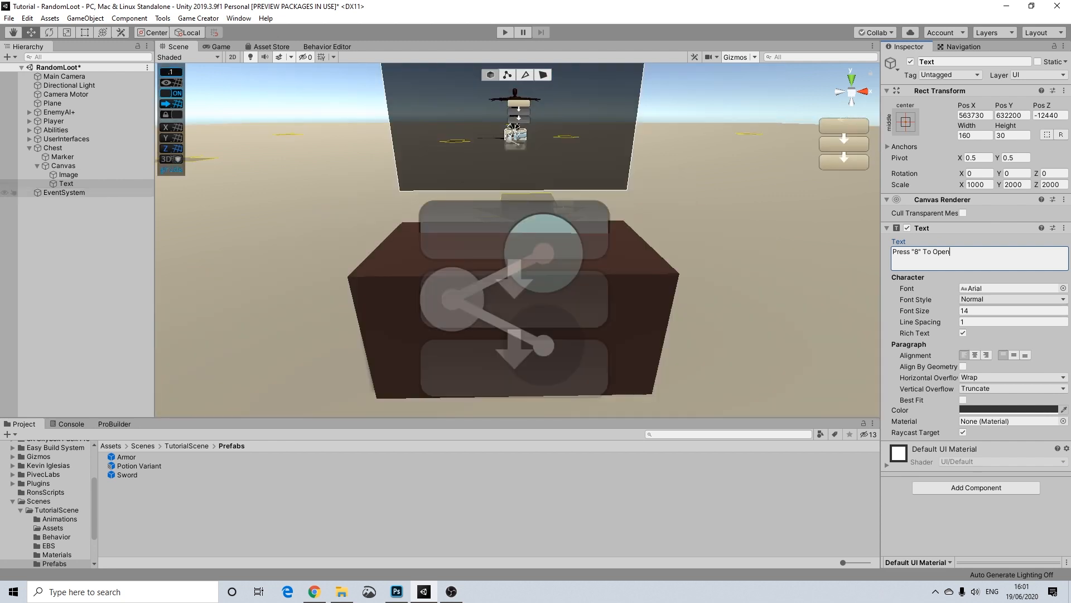
left_click(66, 184)
scroll(517, 240, "down", 4)
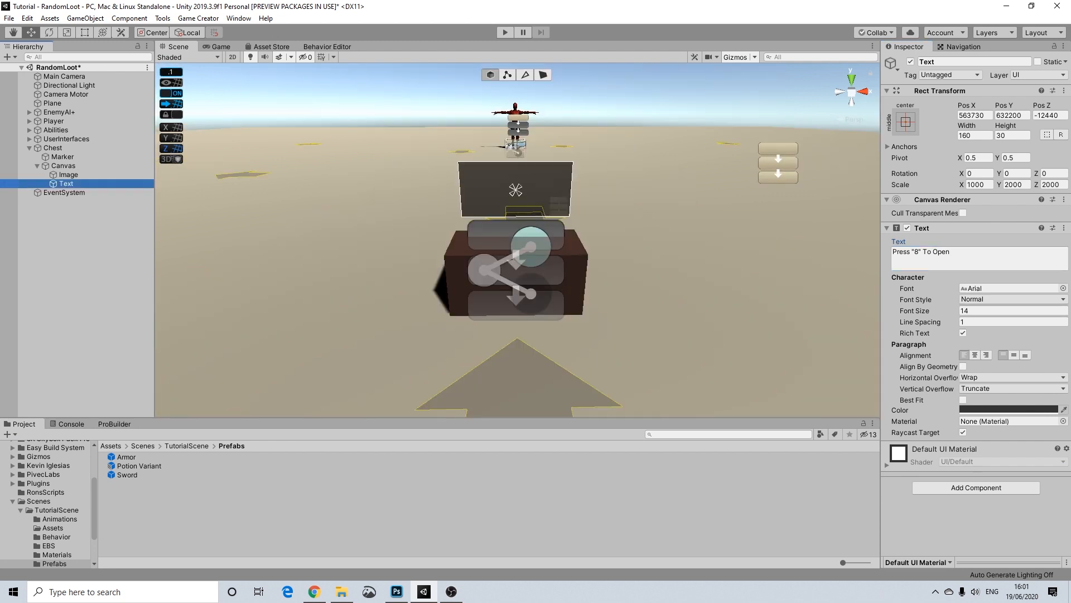
Set the Text's position to X 0, Y 5 and Z 0.
double_click(66, 183)
scroll(517, 240, "down", 6)
scroll(518, 240, "down", 5)
left_click_drag(552, 240, 384, 240)
middle_click_drag(384, 240, 562, 174)
left_click_drag(562, 174, 570, 174)
left_click(975, 116)
type("0")
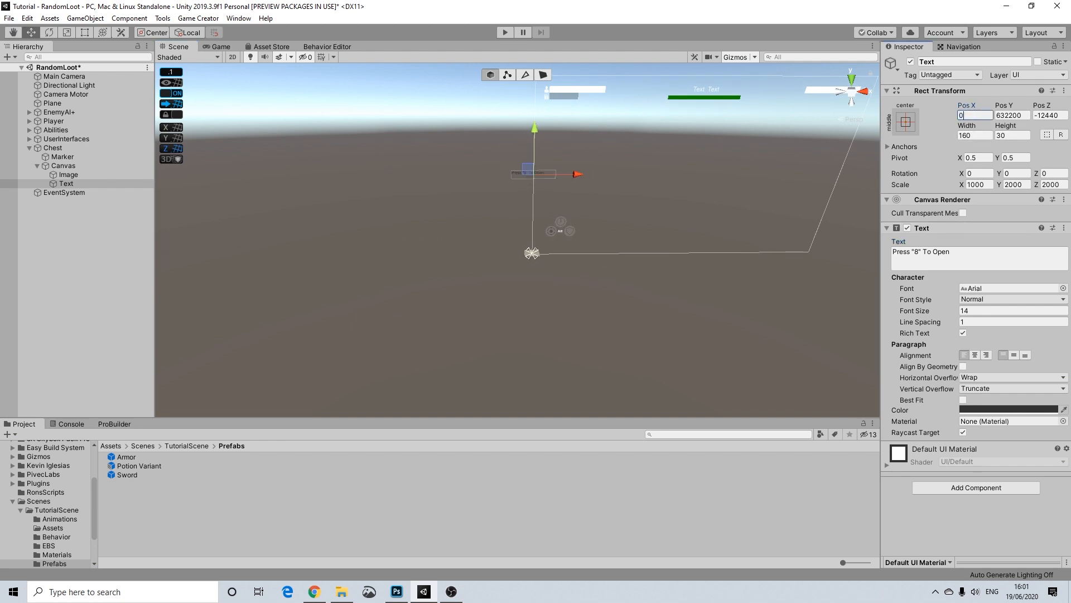
key("Tab")
type("5")
key("Tab")
type("0")
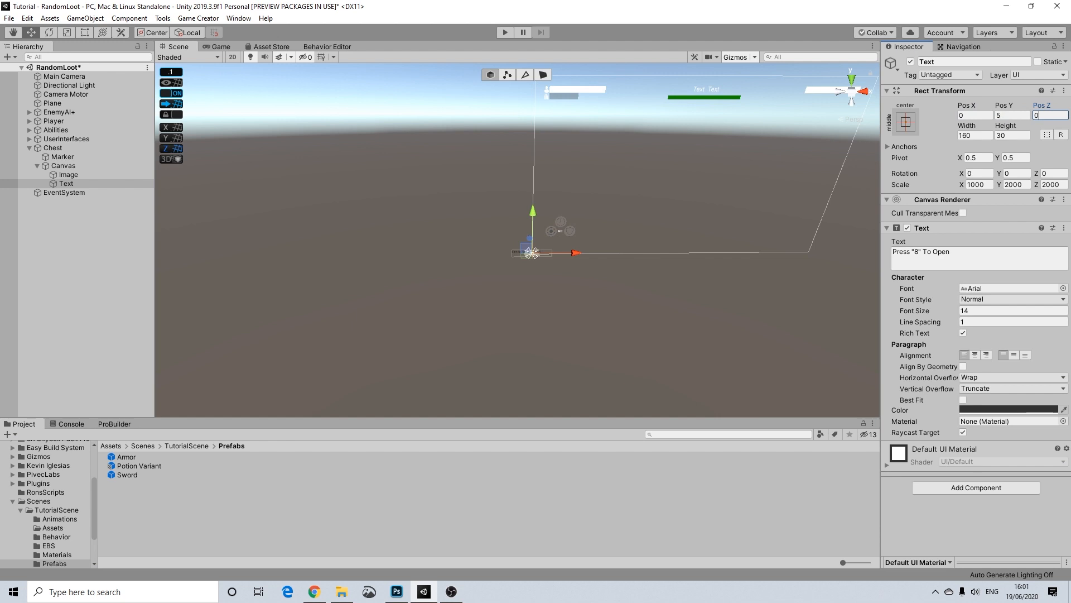
Set the Text's width and height to 20 and frame it in the scene.
key("Tab")
type("20")
key("Tab")
type("20")
key("f")
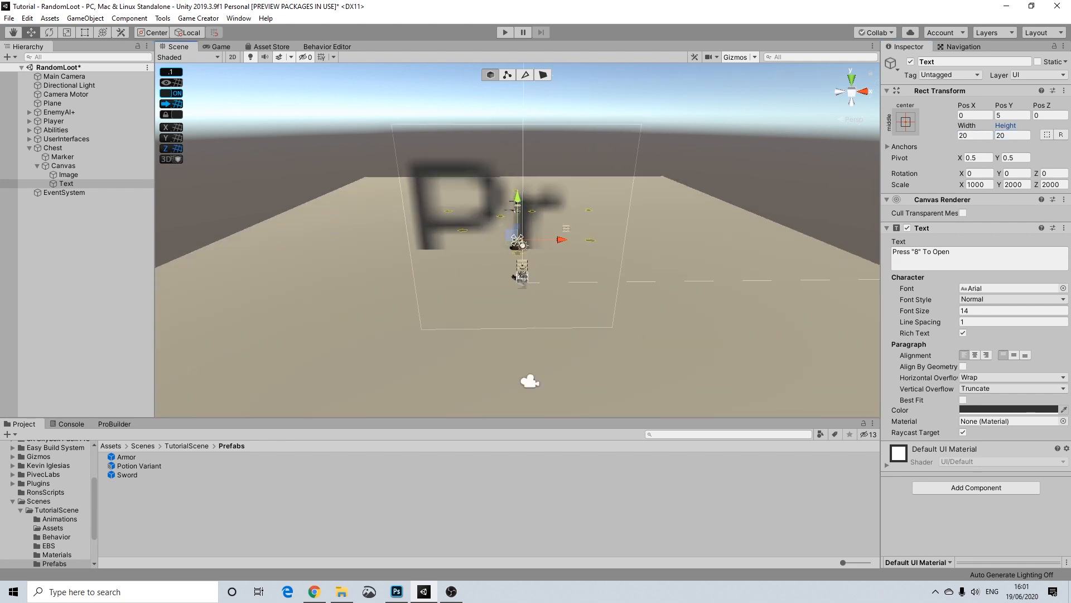
Try several font sizes on the Text, ending with 18.
left_click(998, 311)
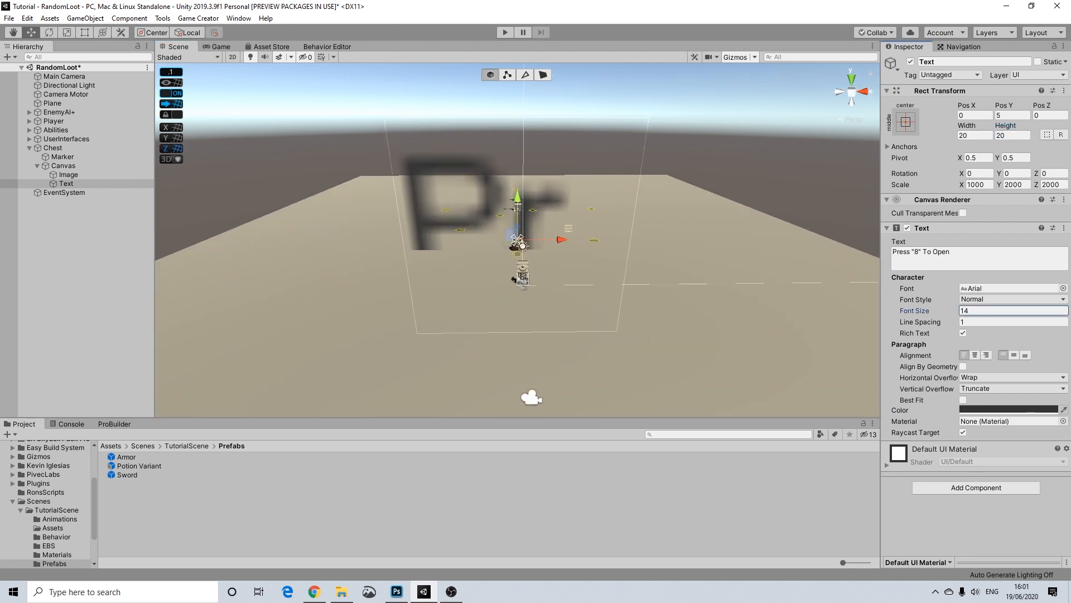
type("0")
type("132")
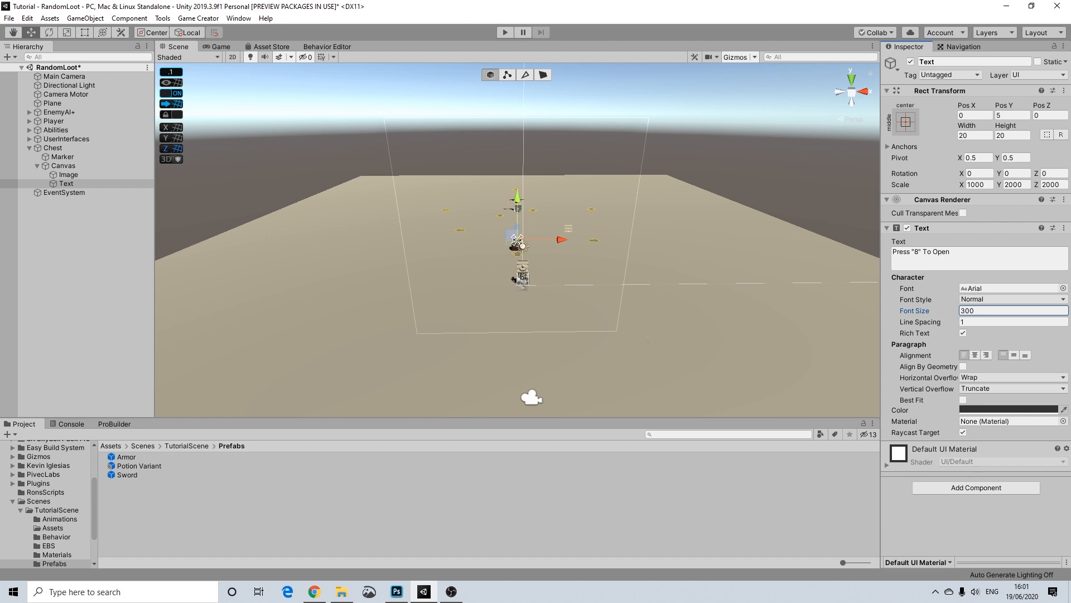
key("BackSpace")
key("BackSpace")
key("BackSpace")
type("55")
key("BackSpace")
key("BackSpace")
type("18")
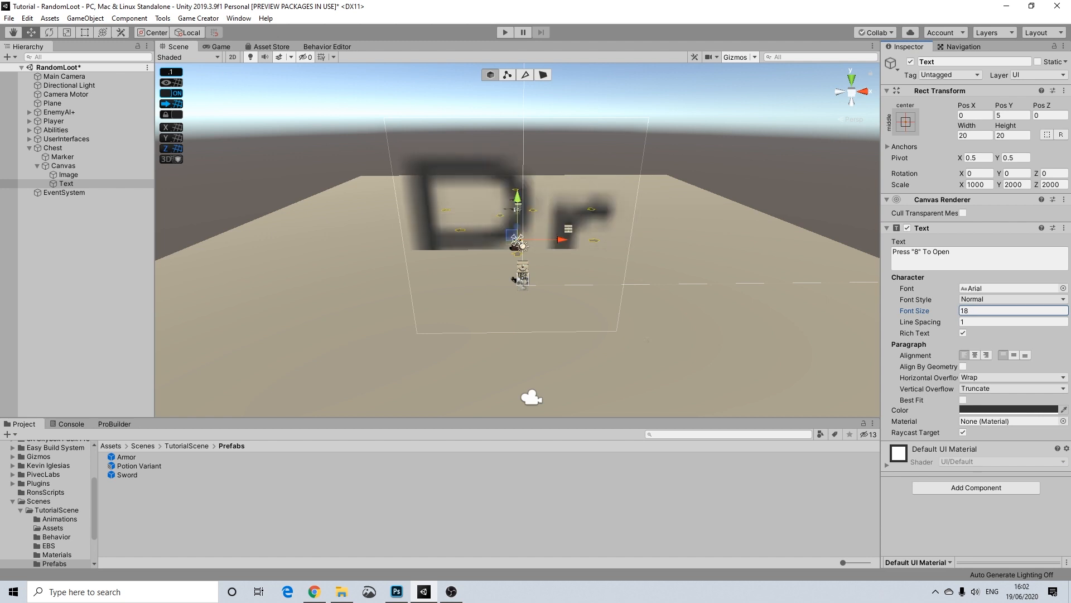
Delete the wrongly scaled Text object from the Chest's Canvas.
left_click(68, 175)
left_click(66, 184)
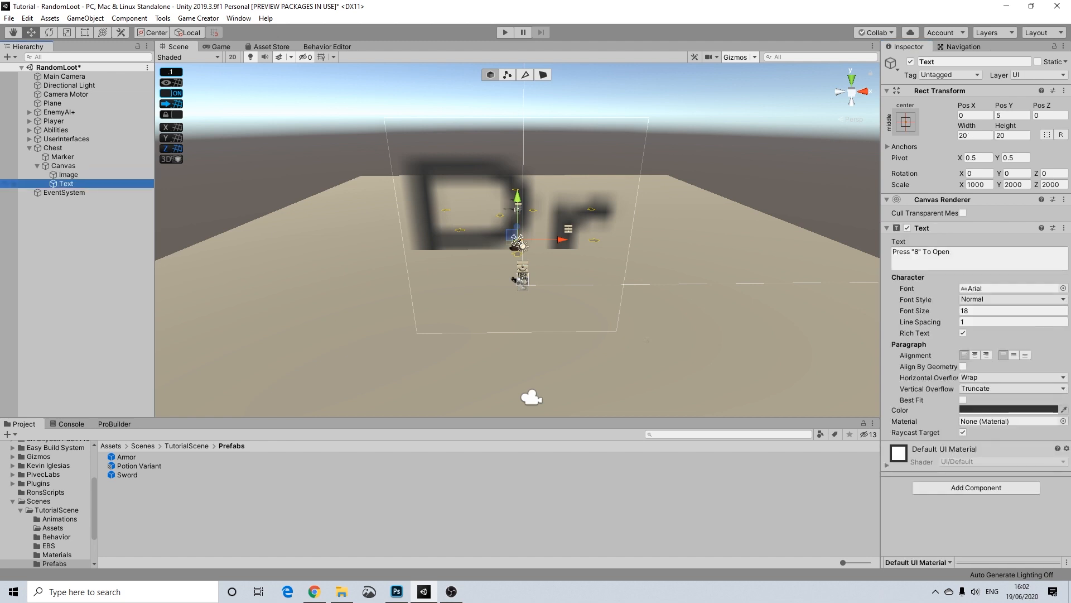
key("Delete")
Create a new UI Text object as a direct child of the Chest's Canvas.
scroll(518, 240, "up", 2)
left_click(63, 165)
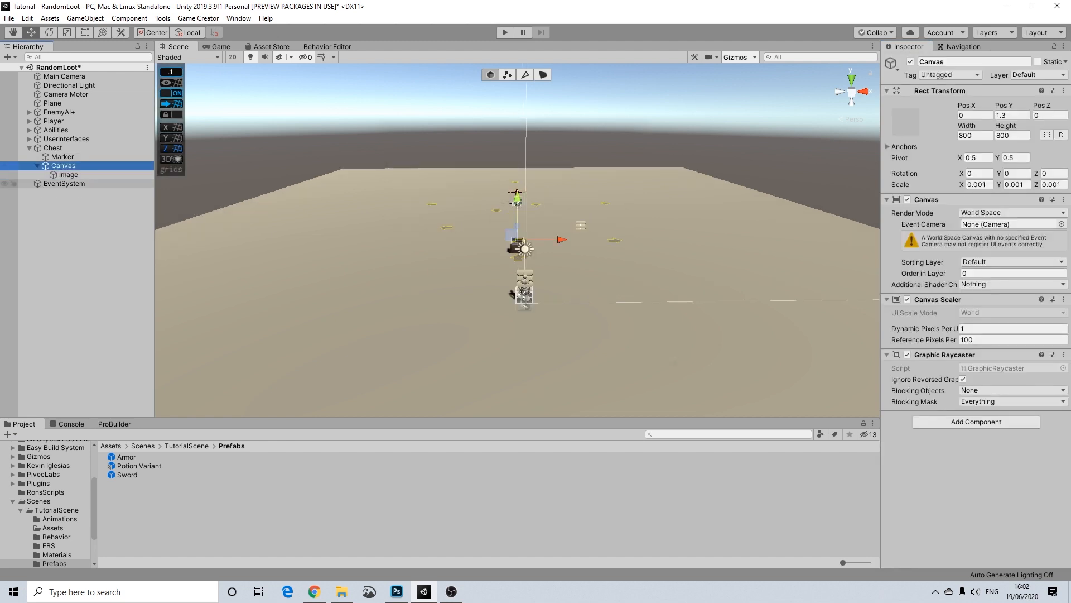
key("f")
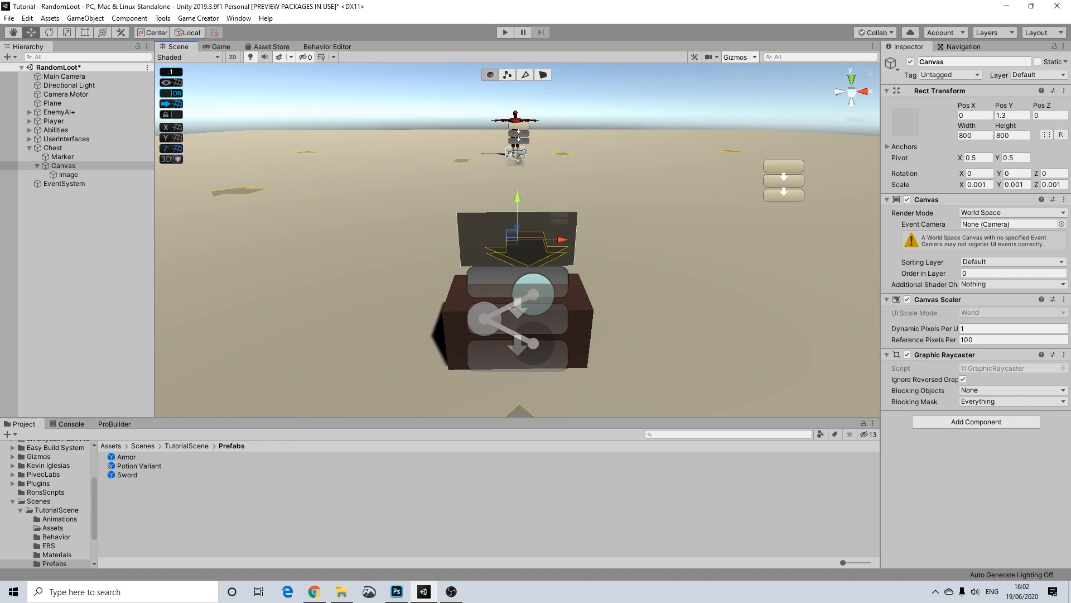
right_click(67, 168)
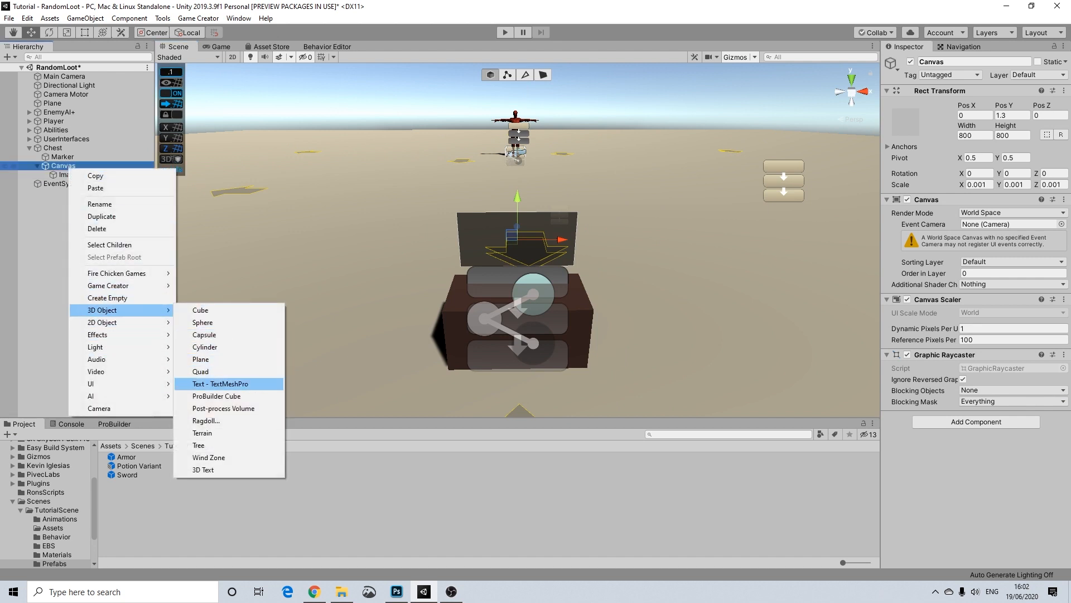
mouse_move(98, 384)
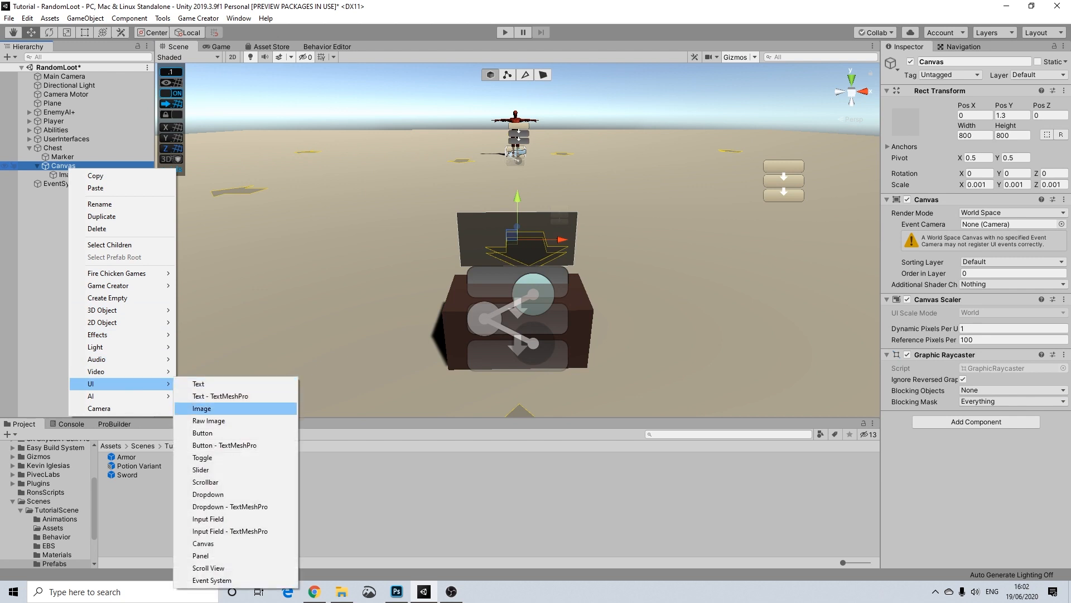
left_click(192, 383)
scroll(518, 240, "up", 10)
scroll(518, 240, "down", 4)
scroll(518, 240, "up", 10)
scroll(518, 240, "down", 8)
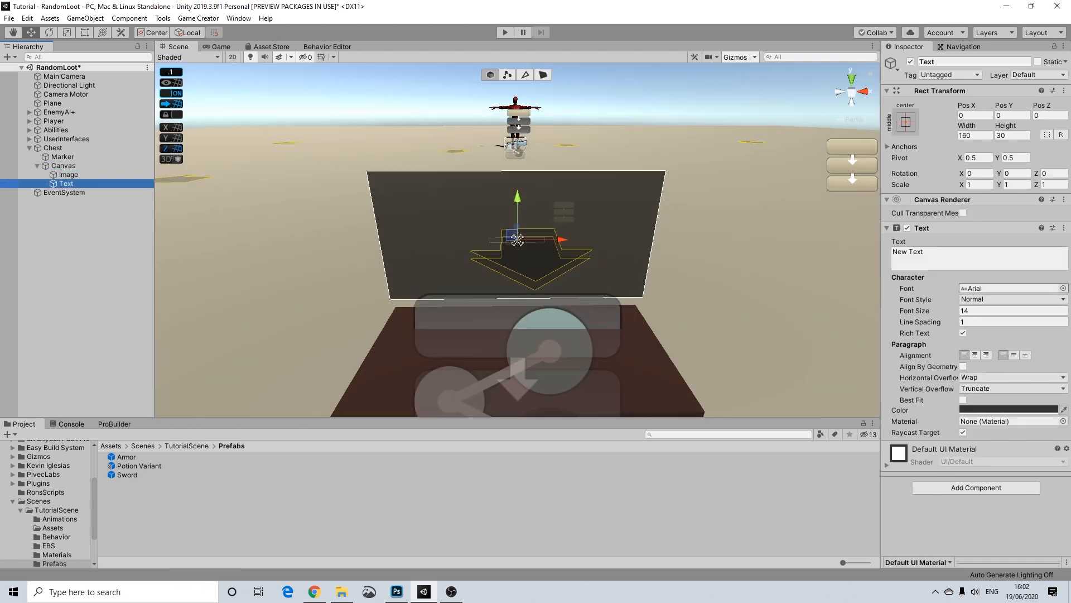
Set the new Text's width to 800 and height to 400.
left_click(975, 135)
type("800")
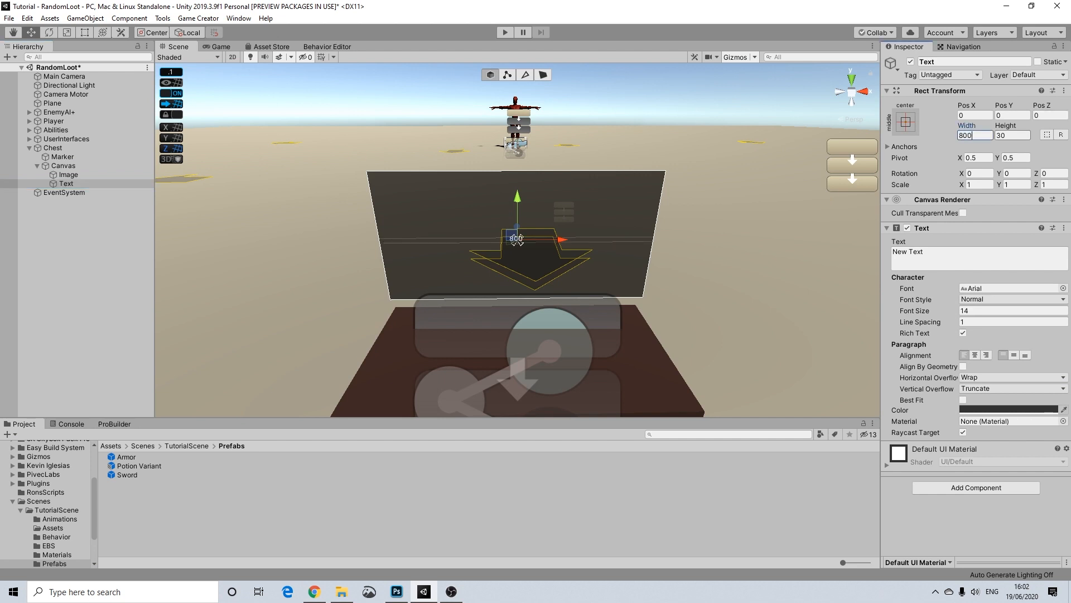
key("Tab")
type("5")
type("00")
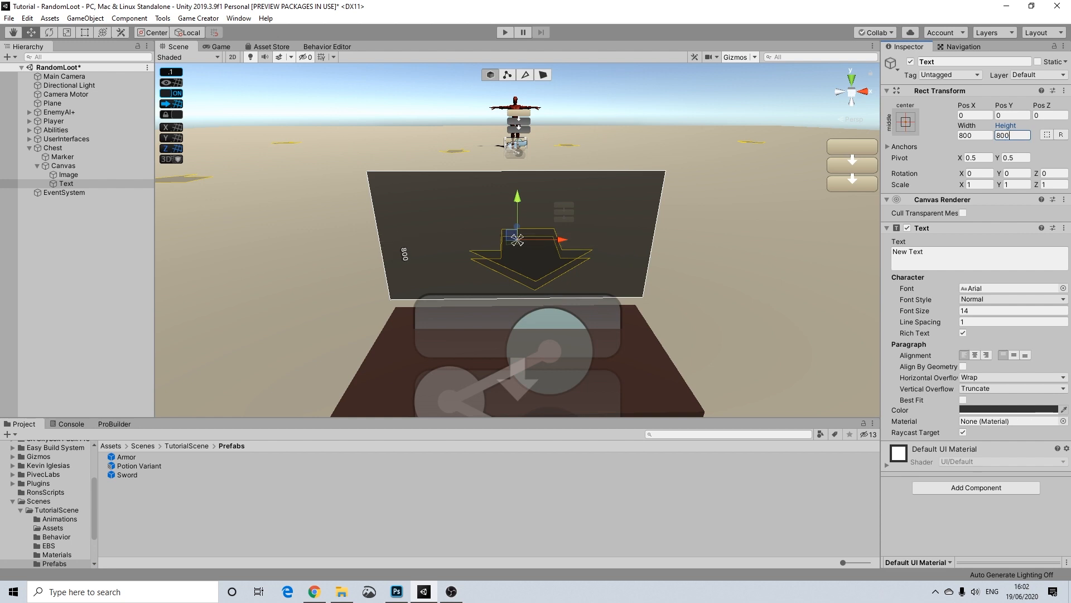
key("BackSpace")
key("BackSpace")
key("BackSpace")
type("400")
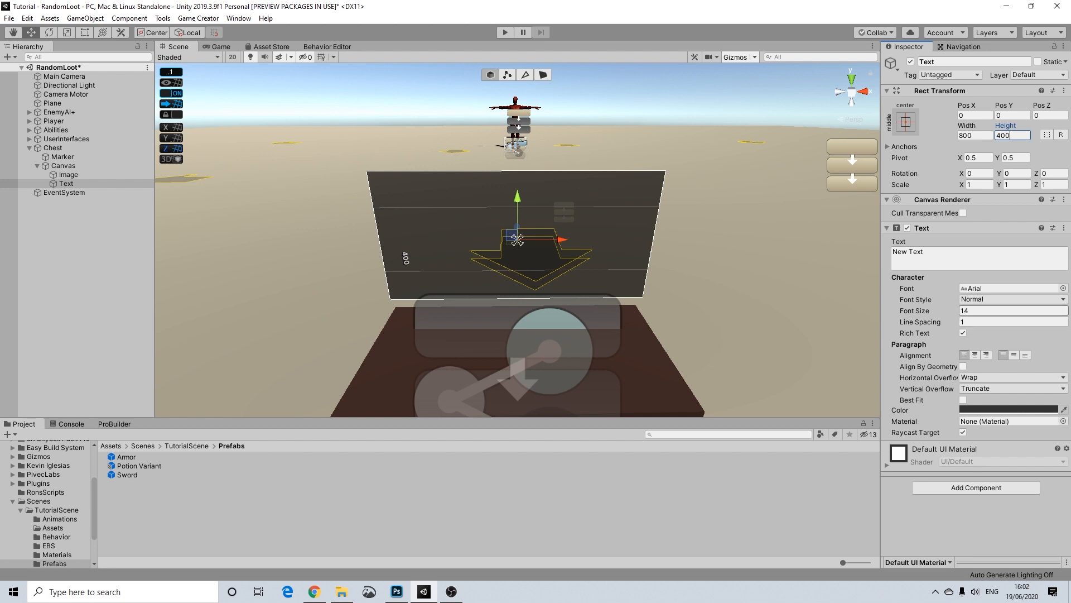
Format the Text with font size 158, centered alignment and a white color.
left_click(1005, 311)
type("158")
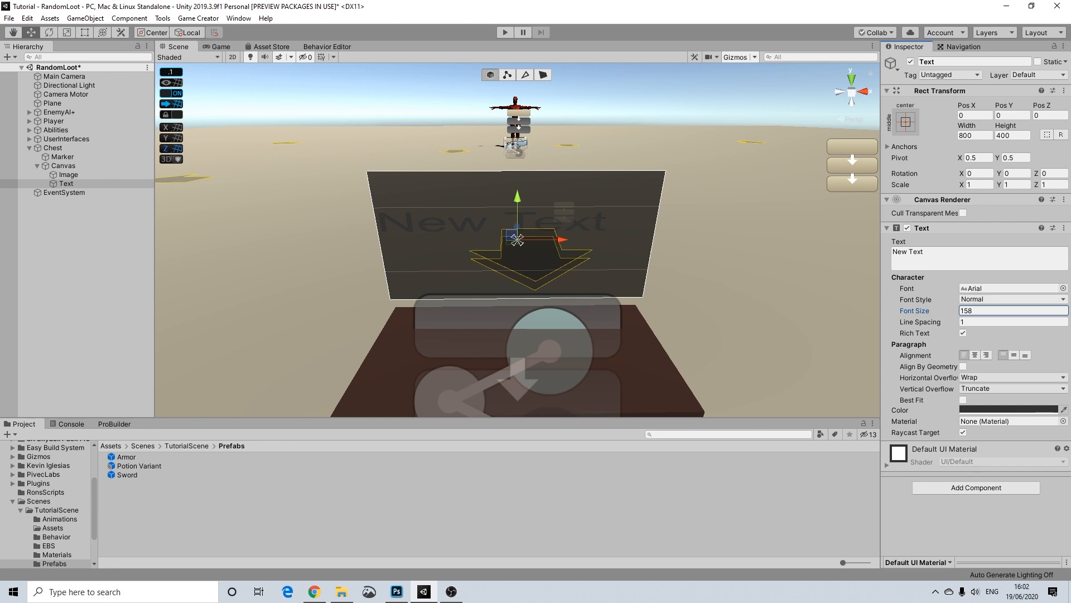
left_click(1007, 409)
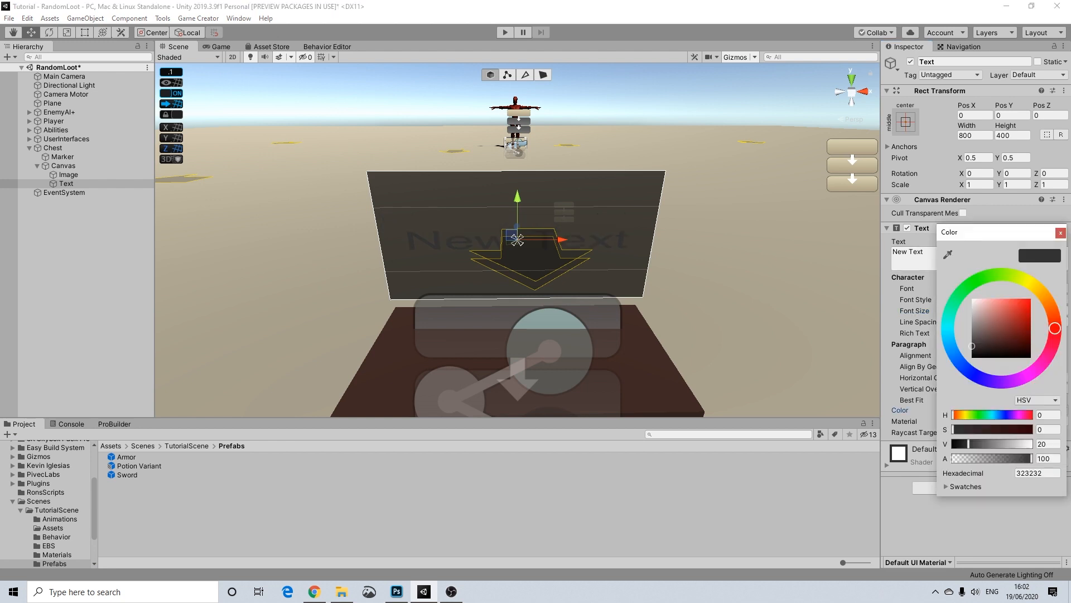
left_click(972, 299)
left_click(1061, 233)
Replace the Text's default content with Press 8 To Open.
left_click(970, 257)
type("Press")
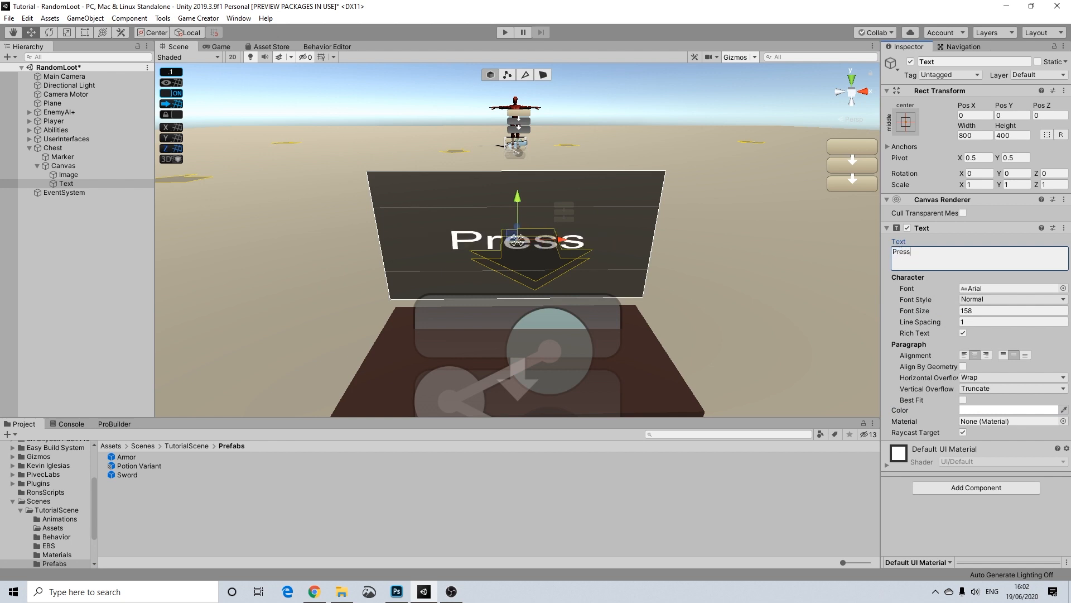
type(" 8 To Open")
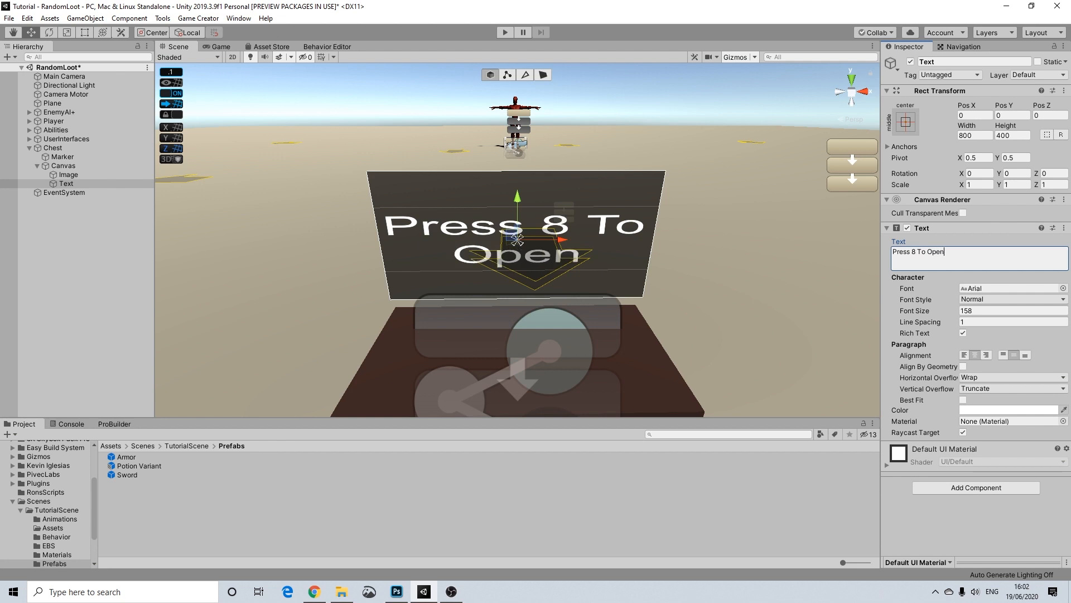
Resize the Text to width 600 and height 800, and check the prompt above the chest.
left_click(976, 135)
type("600")
key("Tab")
type("600")
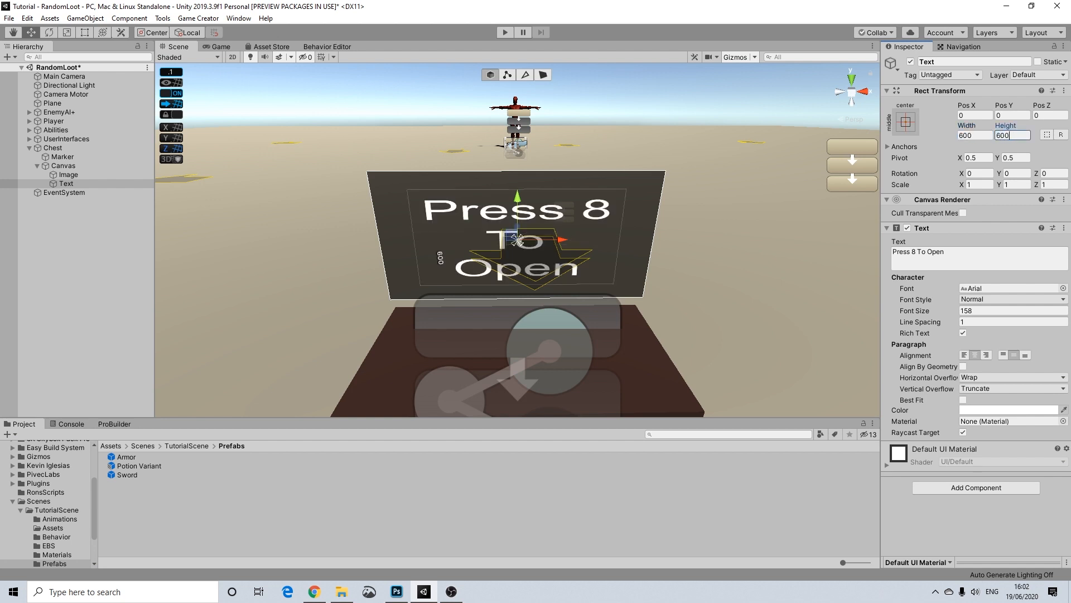
left_click_drag(1012, 136, 945, 156)
type("800")
left_click_drag(691, 235, 689, 192, "alt")
scroll(689, 190, "down", 10)
left_click(689, 187)
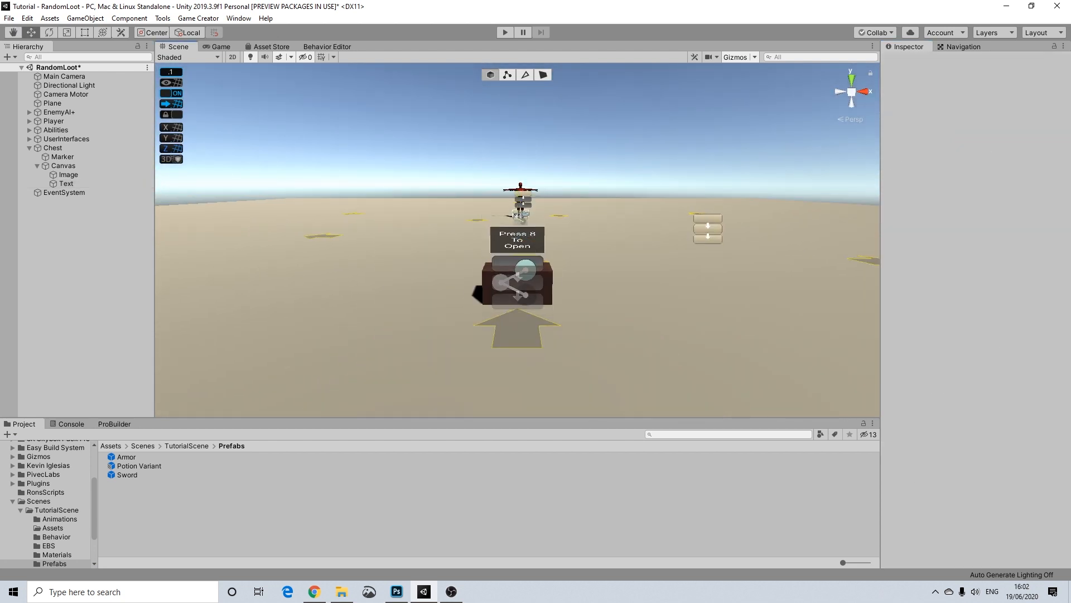
scroll(689, 187, "up", 8)
mouse_move(688, 187)
left_mouse_down("alt")
mouse_move(614, 191)
mouse_move(707, 190)
mouse_move(695, 190)
left_mouse_up("alt")
Create an empty child object under Chest and rename it Open.
left_click(63, 166)
key("Left")
key("Left")
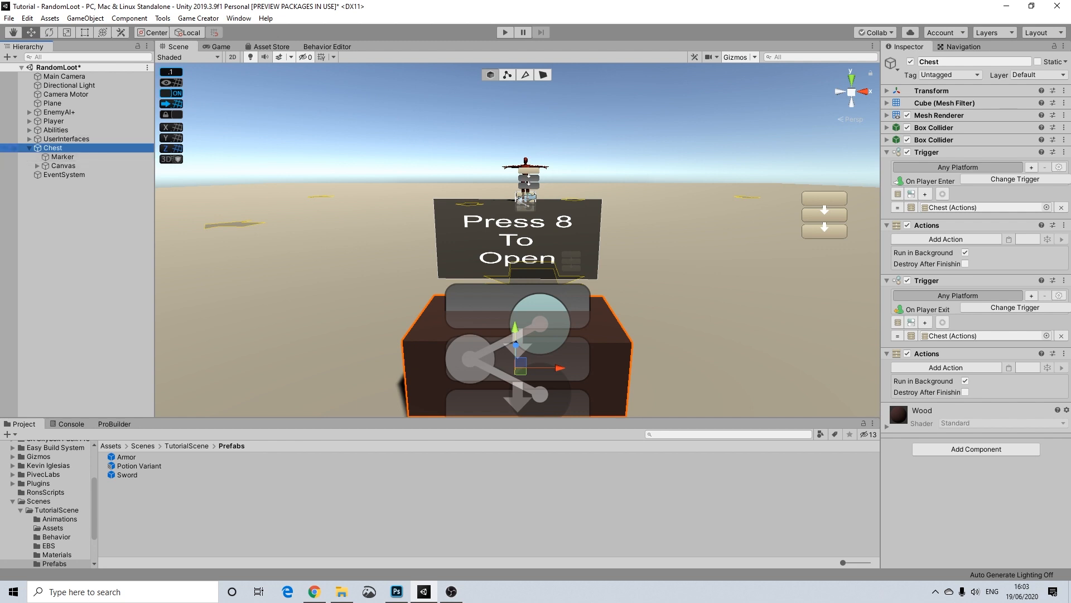
right_click(56, 148)
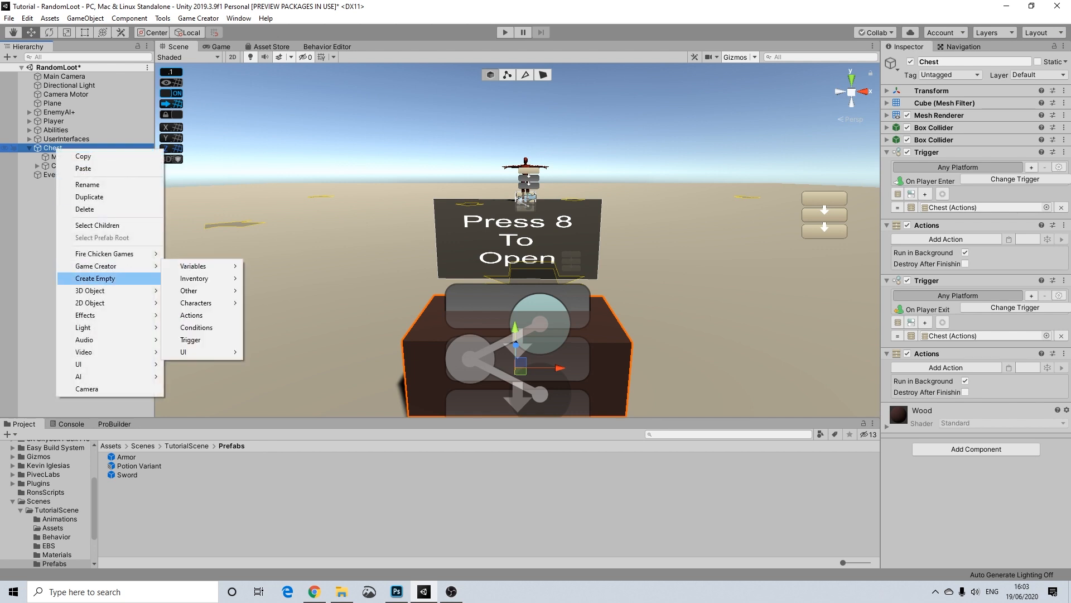
left_click(95, 278)
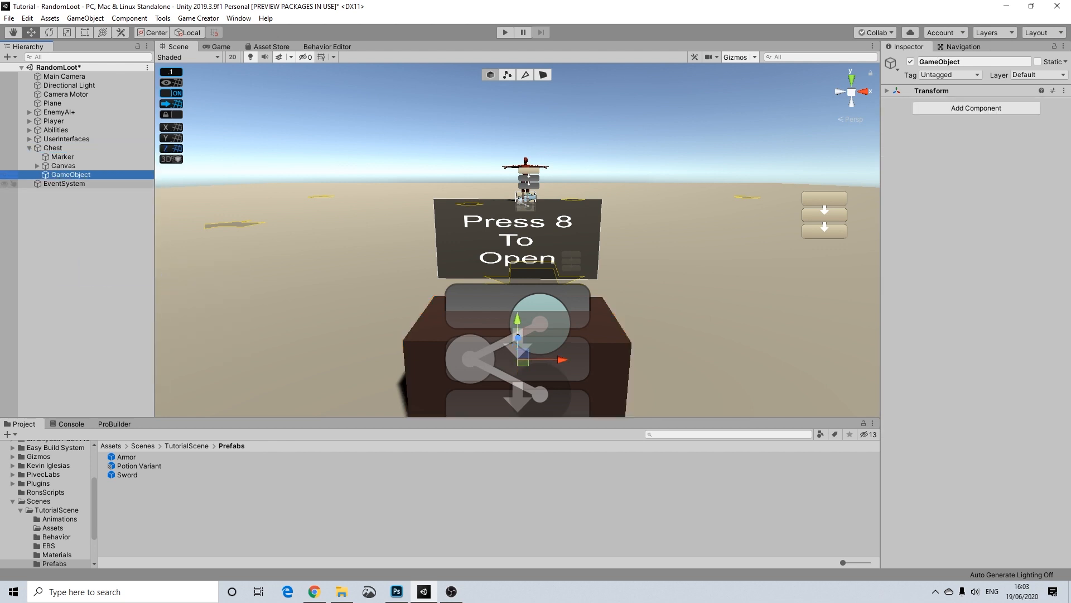
right_click(71, 175)
left_click(104, 212)
type("Open")
key("Return")
Make the Chest's Canvas a child of the Open object.
left_click_drag(63, 166, 60, 175)
left_click(60, 166)
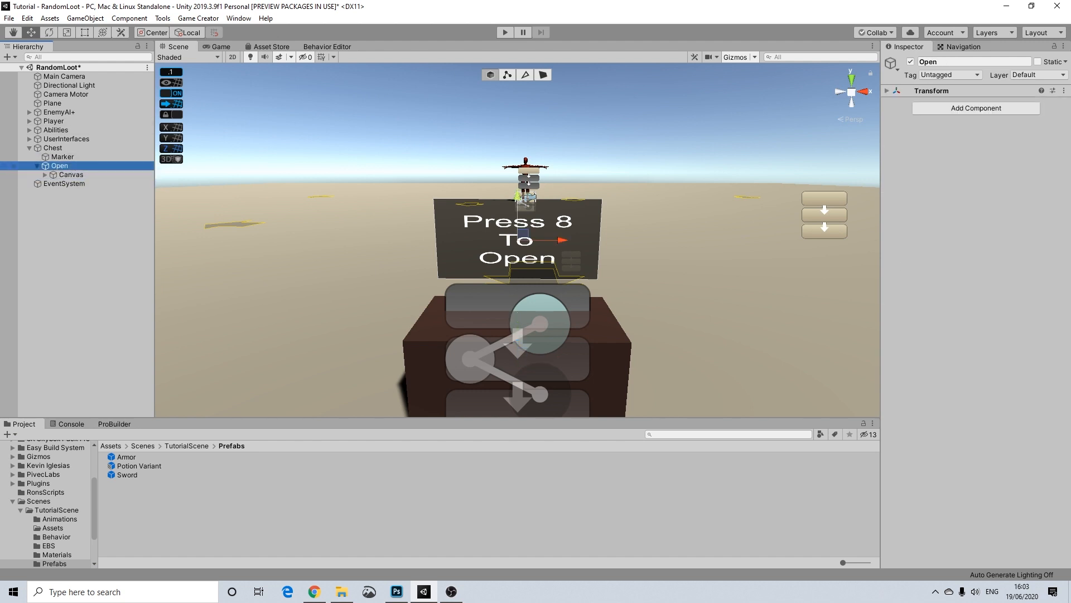
right_click(60, 166)
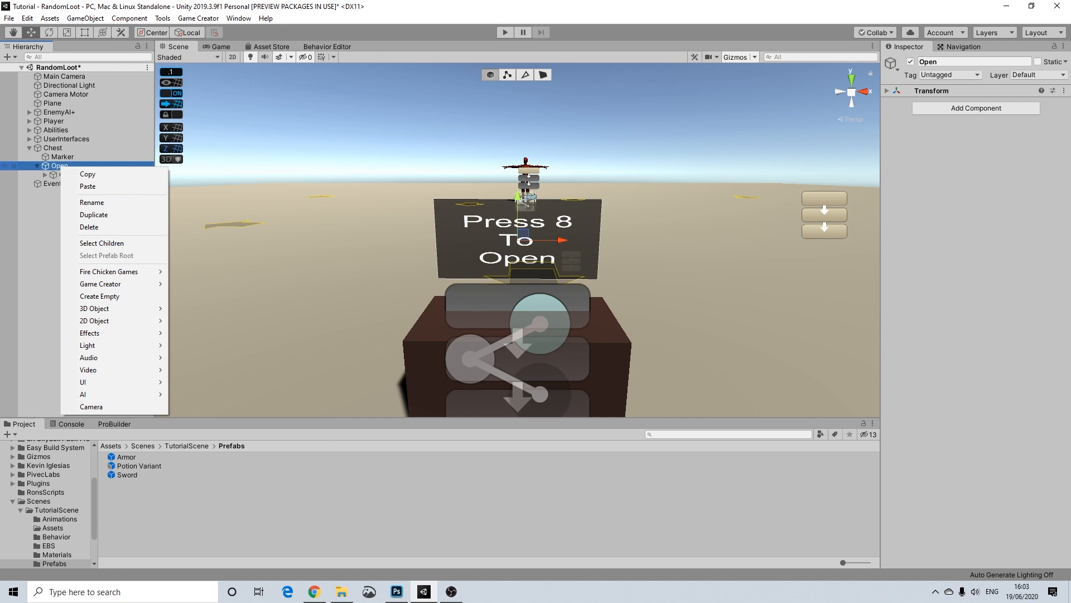
Add a Set Active action to the Chest's On Player Enter actions that activates the Open object.
left_click(53, 148)
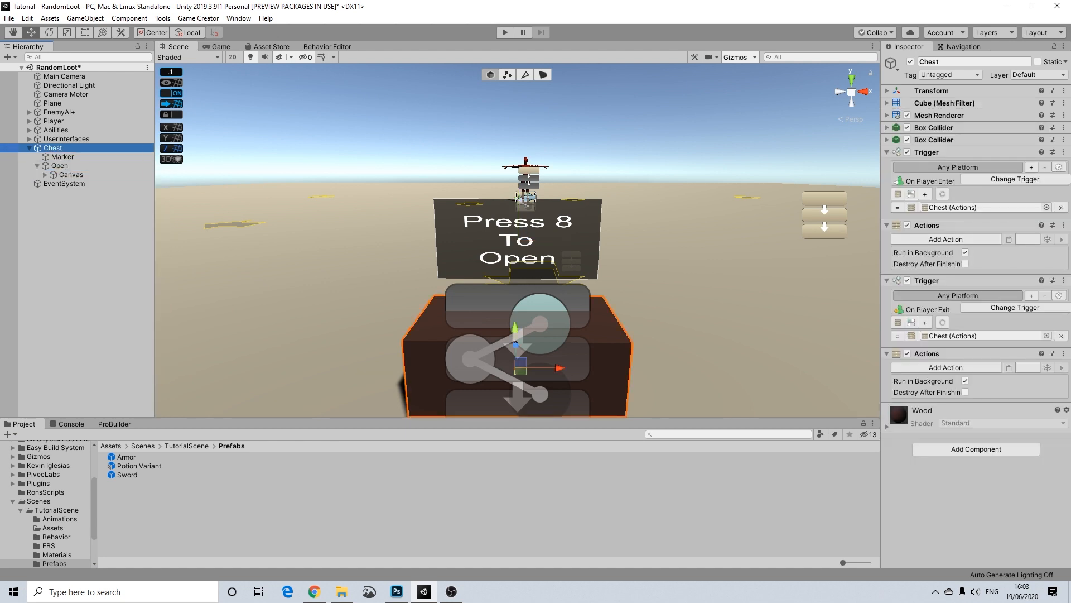
left_click(960, 239)
type("set")
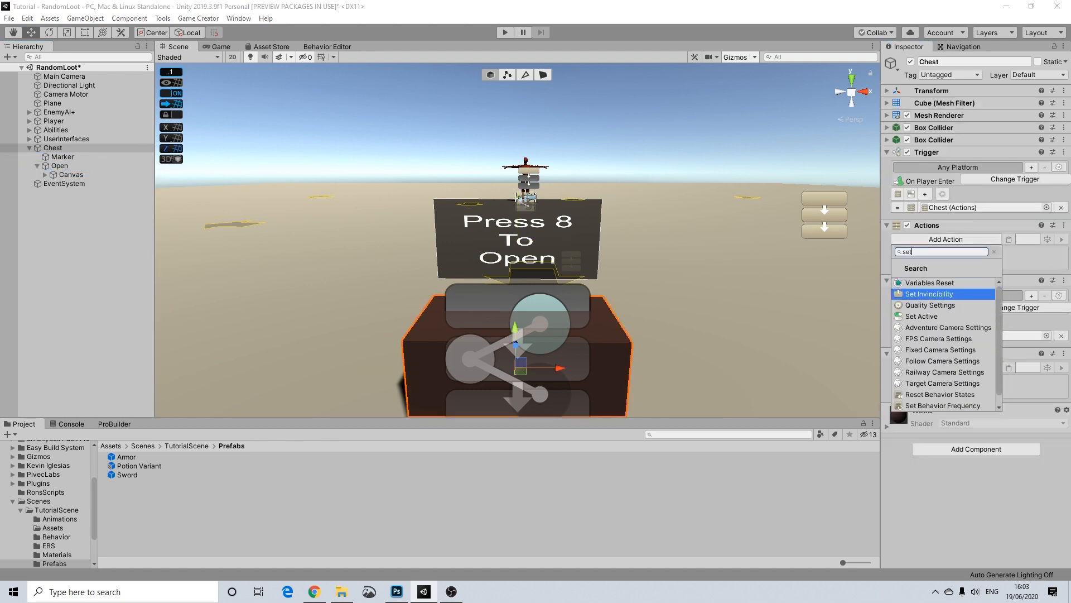
left_click(943, 317)
left_click_drag(60, 166, 1009, 262)
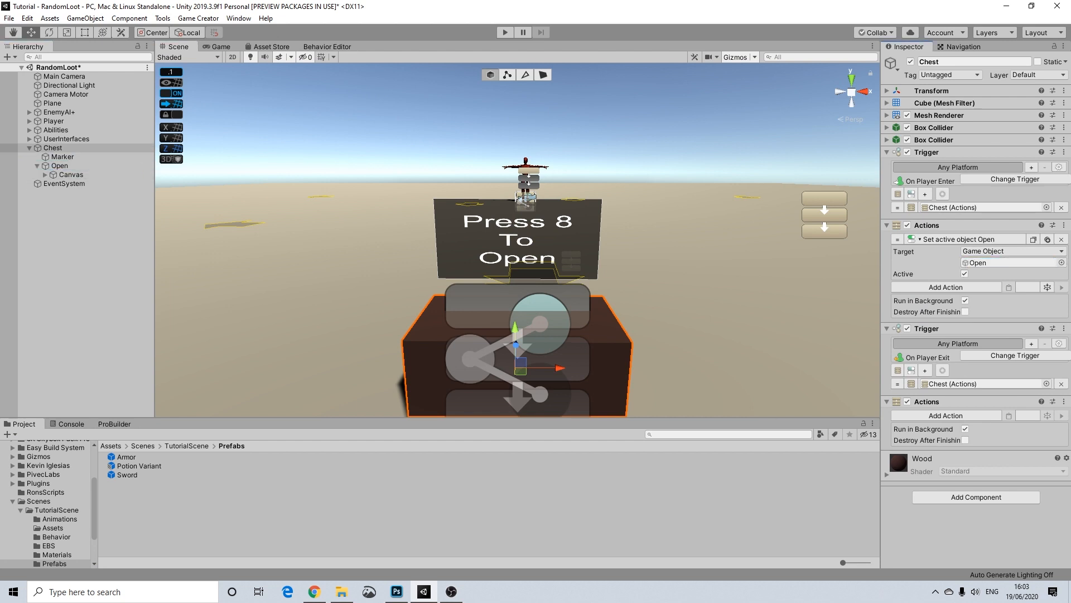
Copy the Set Active action for Open into the Chest's On Player Exit actions and turn its Active option off there.
left_click(38, 165)
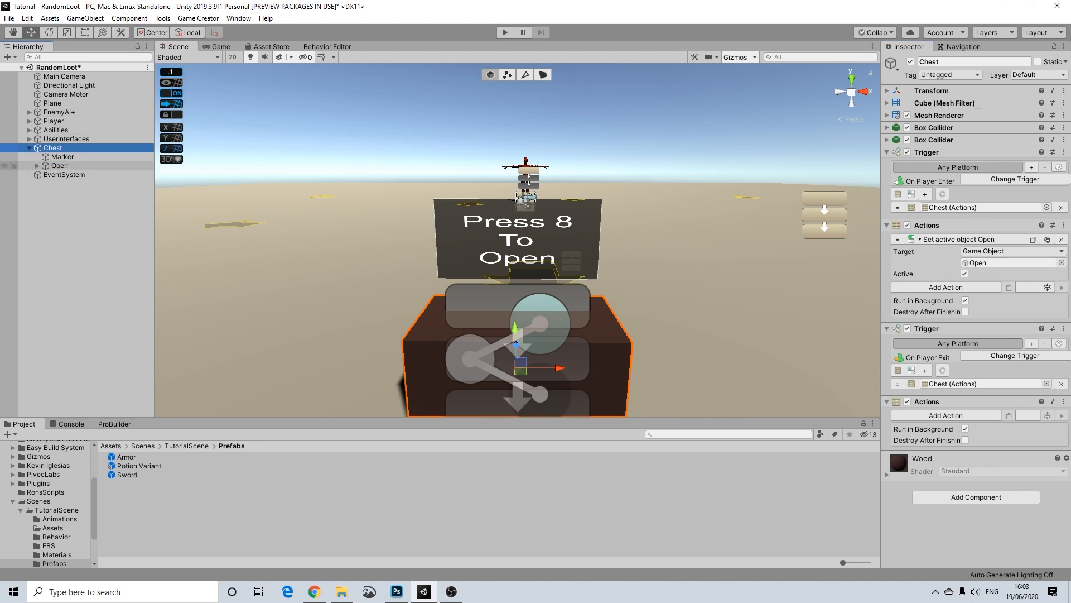
left_click(60, 166)
left_click(53, 148)
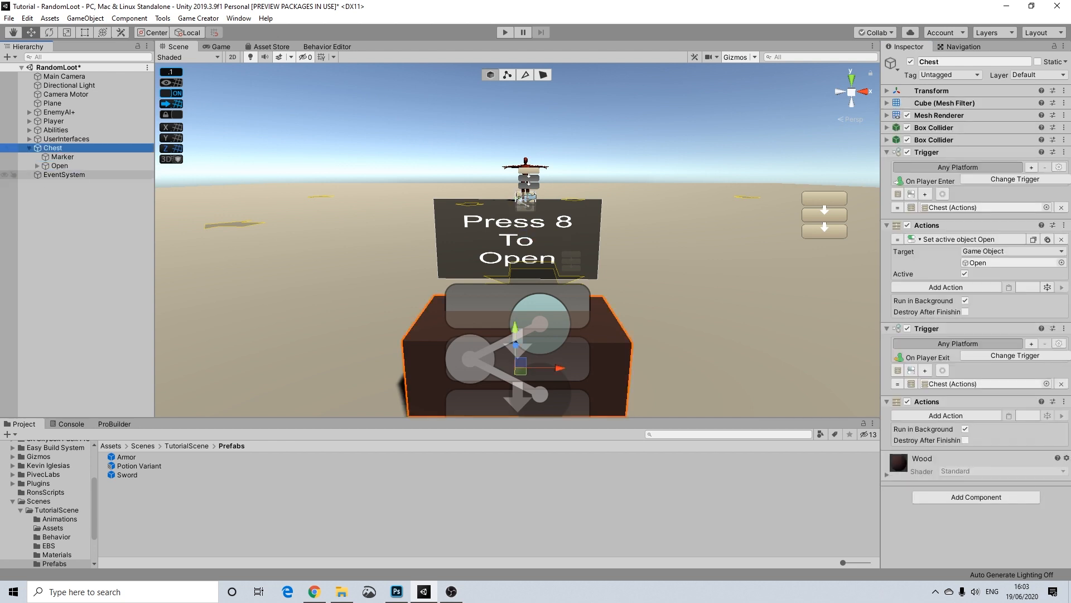
left_click(60, 166)
left_click(53, 148)
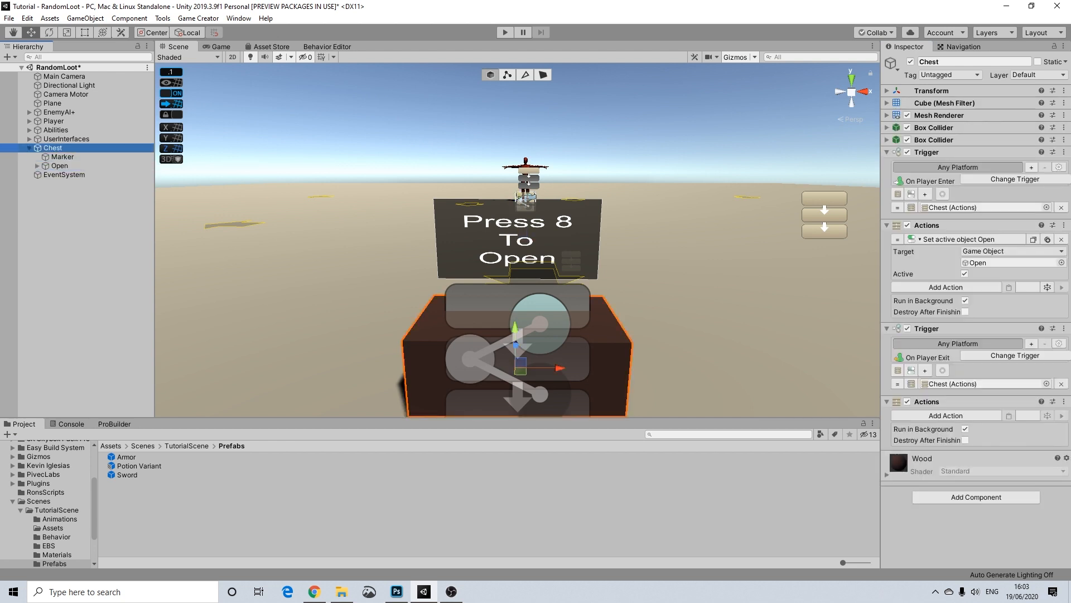
left_click(945, 415)
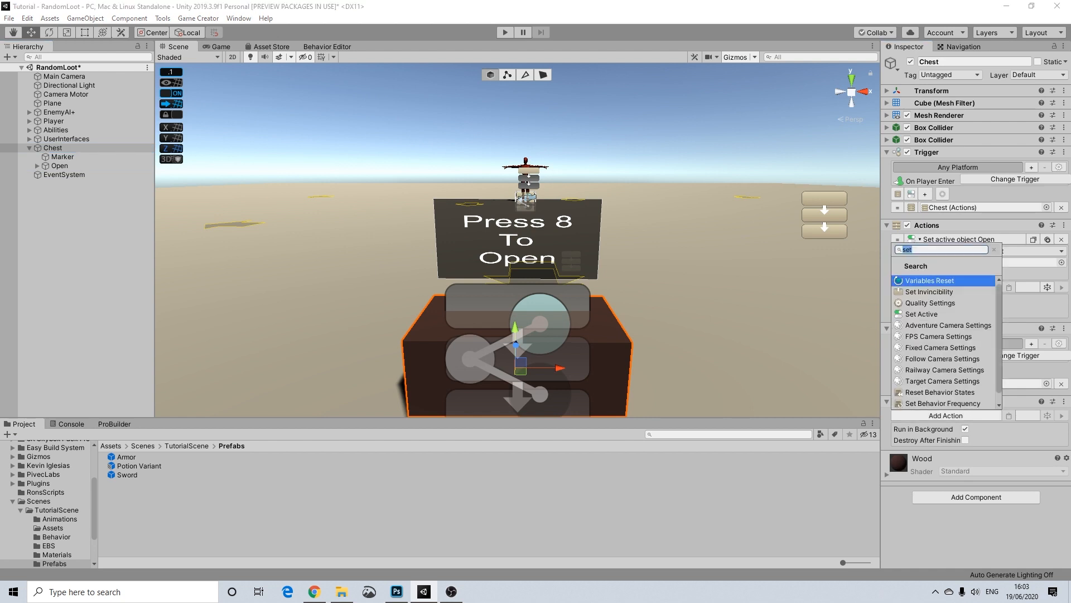
left_click(1033, 240)
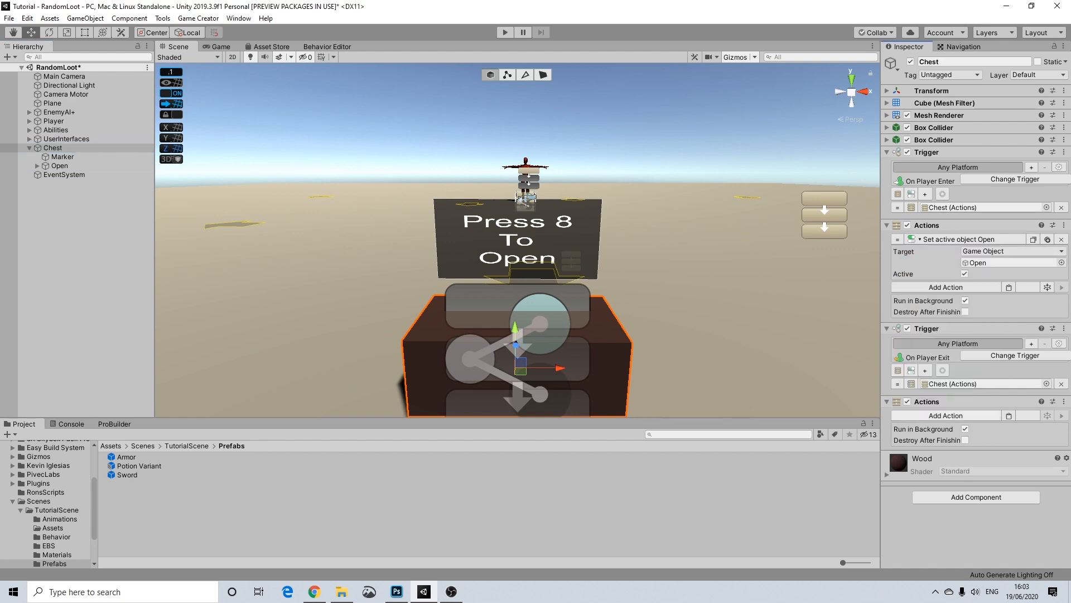
left_click(1008, 415)
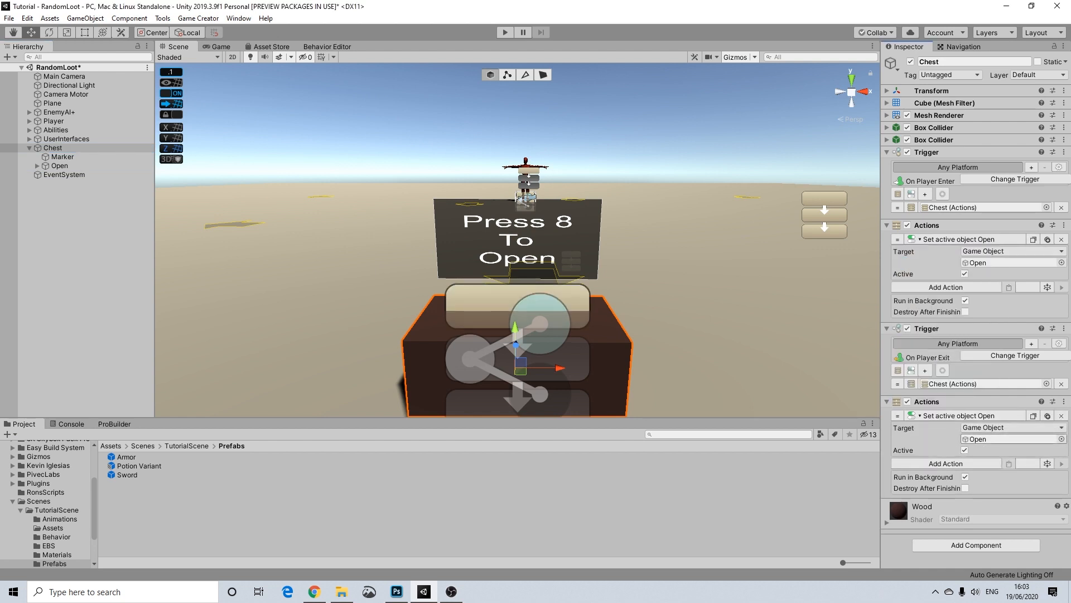
left_click(964, 450)
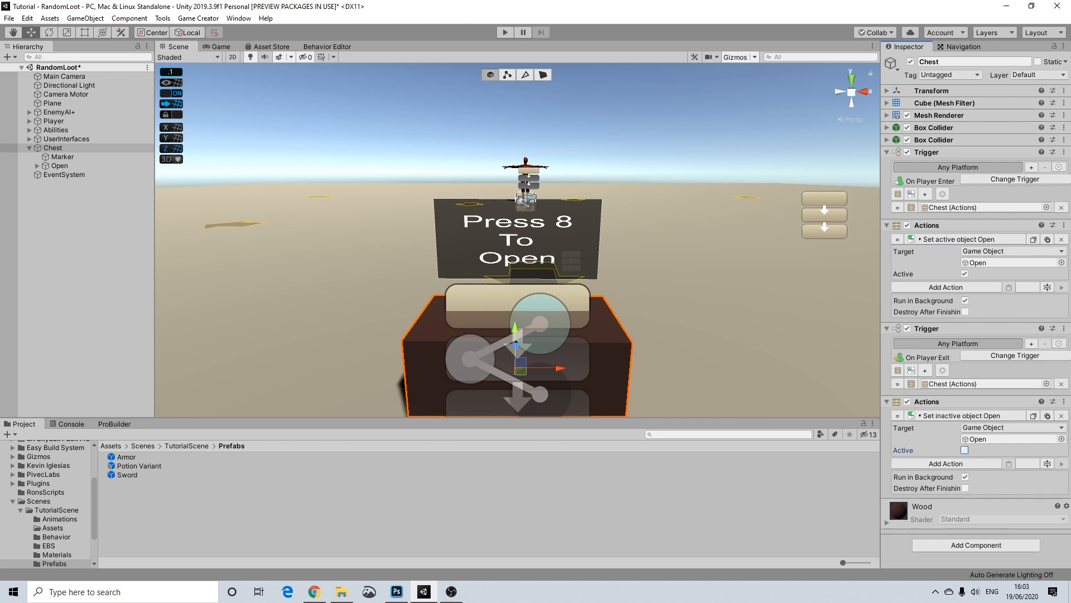
Add a Trigger component to the Open object under Chest.
scroll(516, 196, "down", 3)
left_click(56, 166)
left_click(37, 165)
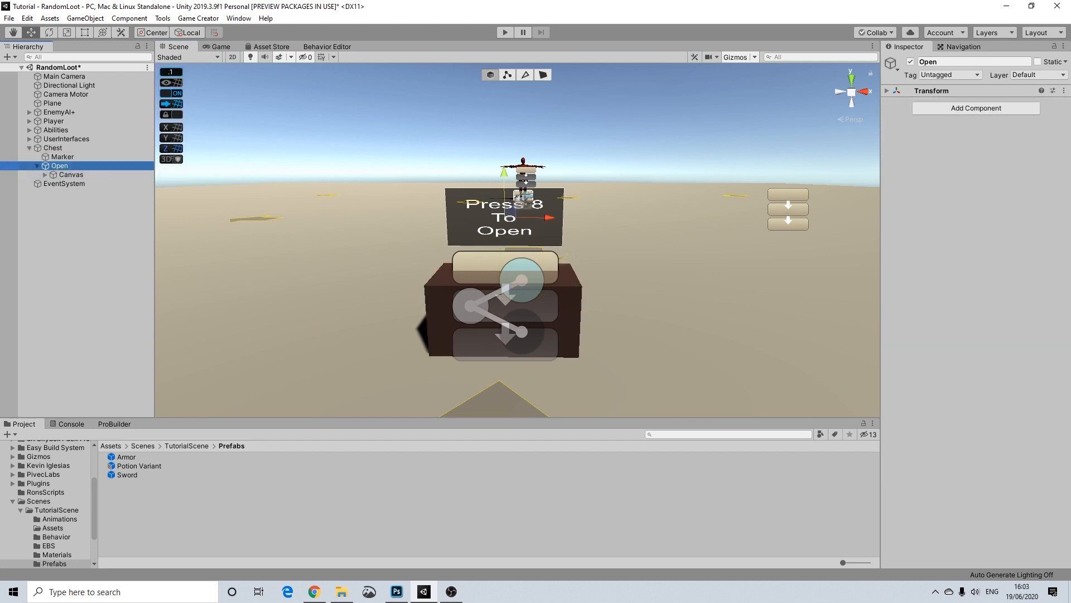
left_click(60, 166)
left_click(71, 175)
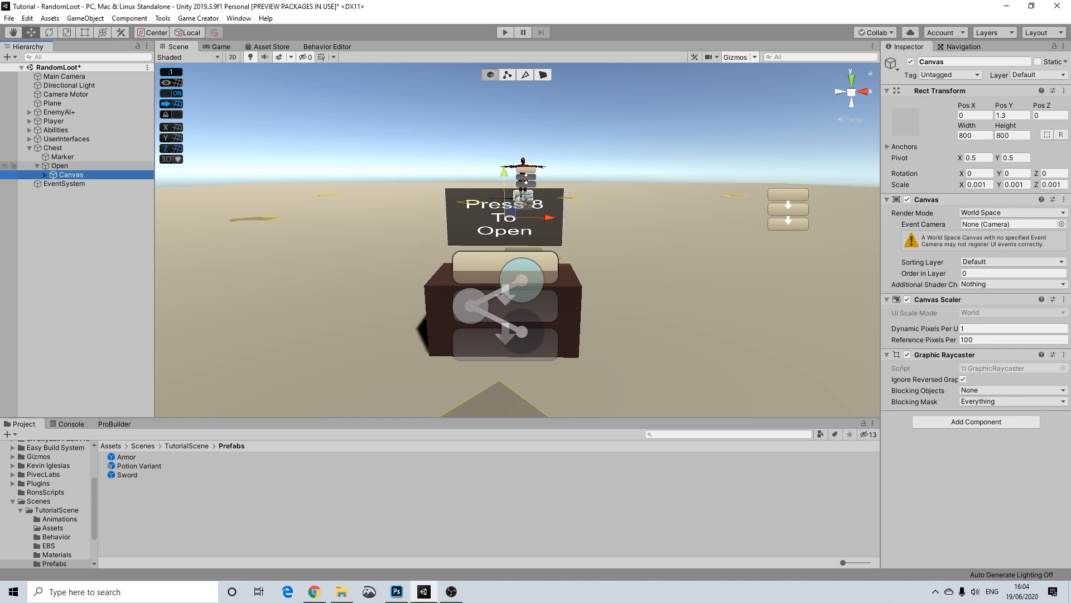
left_click(60, 166)
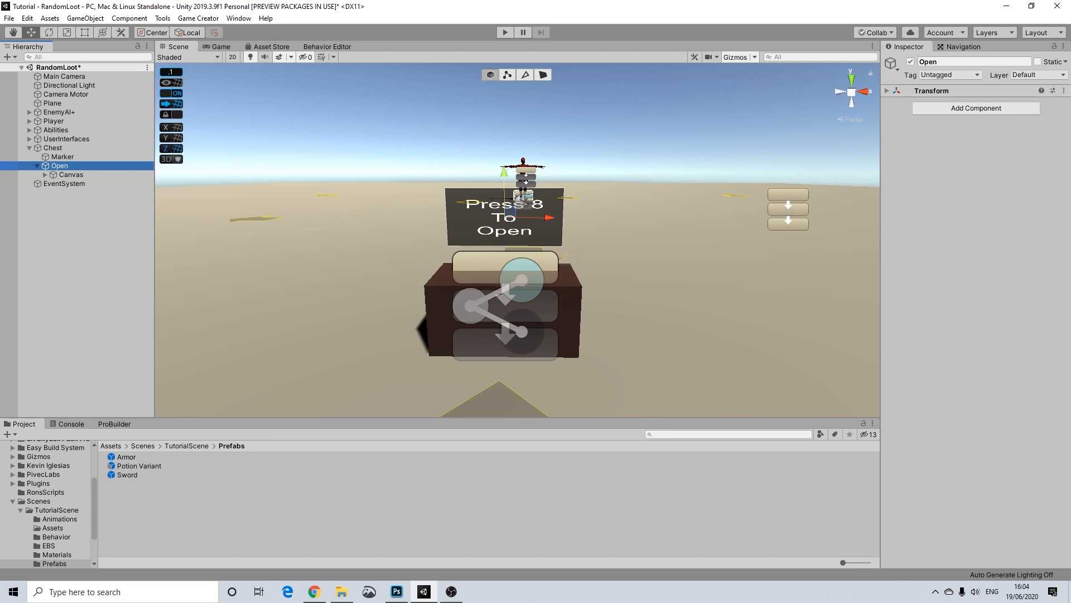
left_click(975, 108)
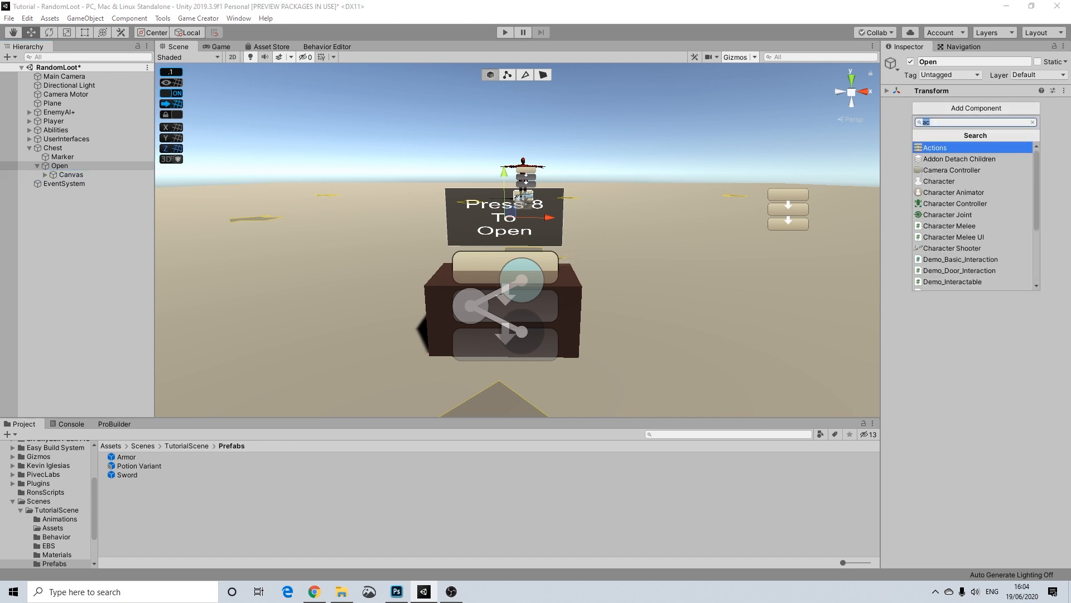
type("trigger")
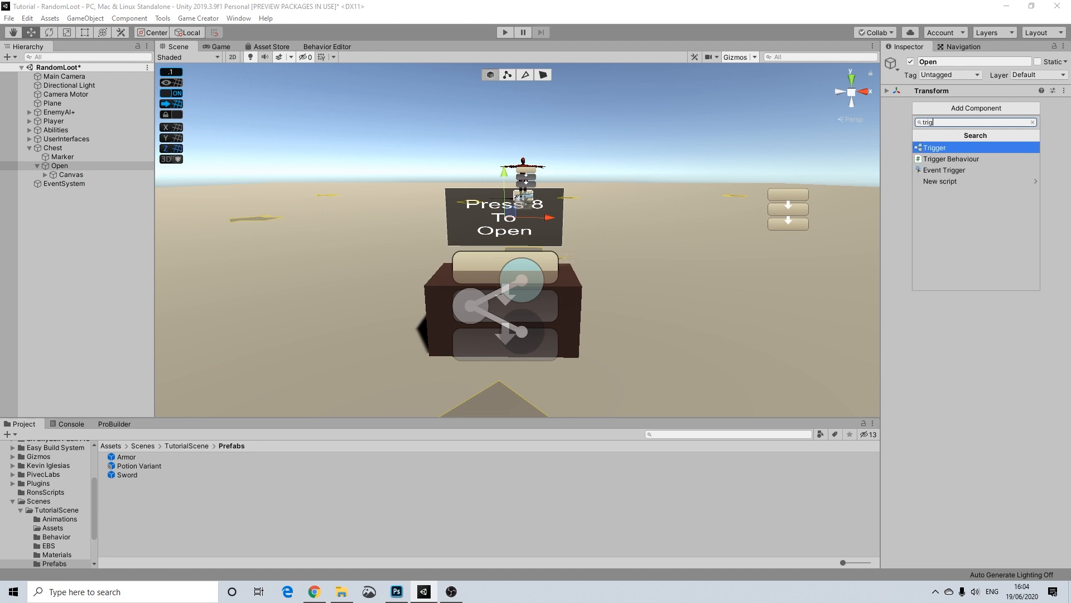
key("Return")
Change the Open object's trigger to On Key Down with key code Keypad 8.
left_click(1015, 130)
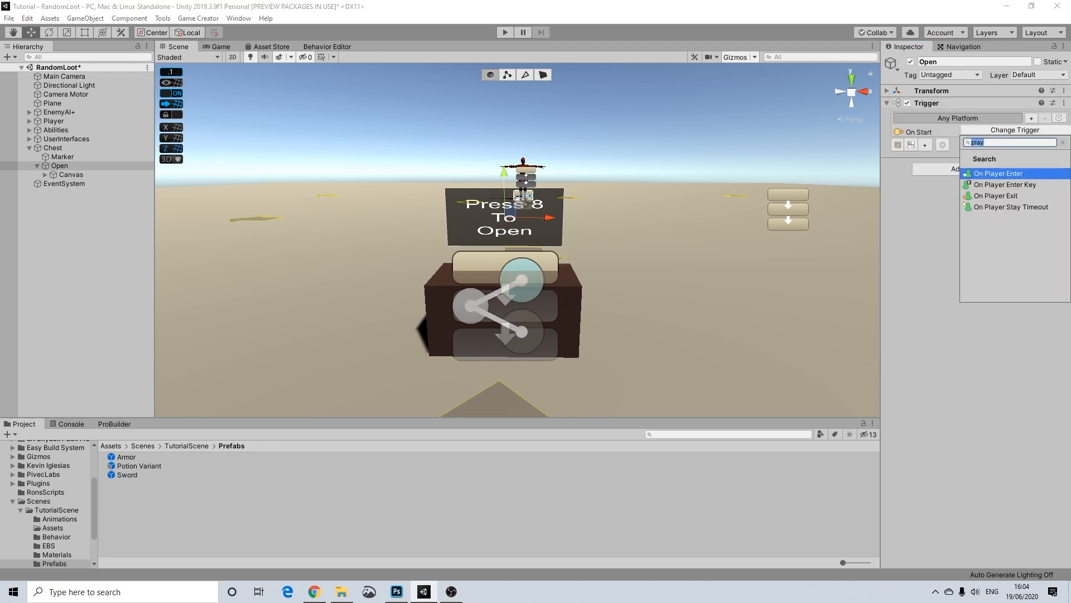
type("key")
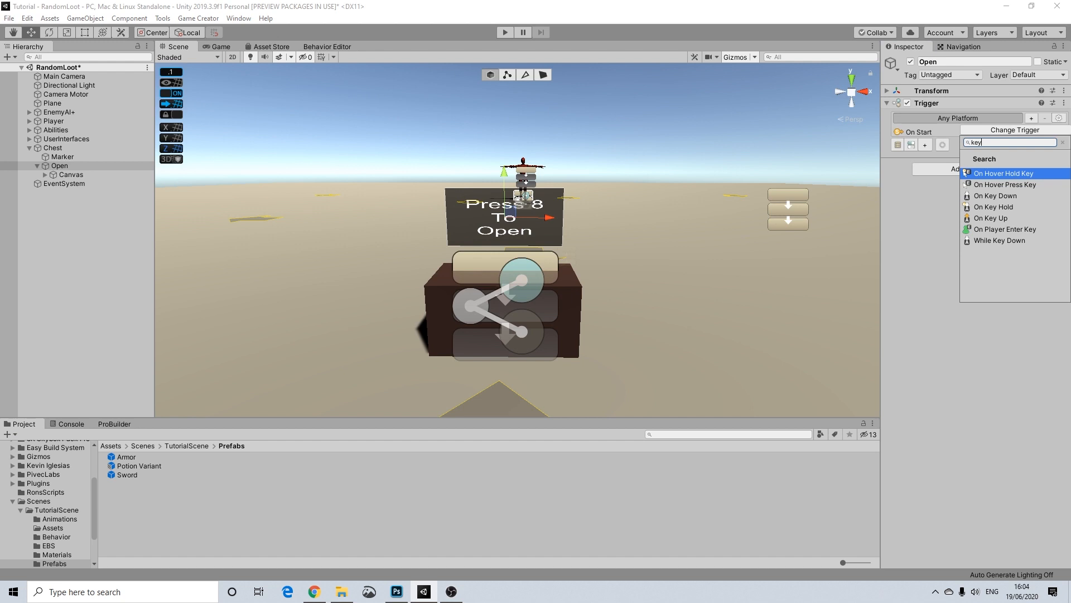
left_click(995, 196)
left_click(1013, 141)
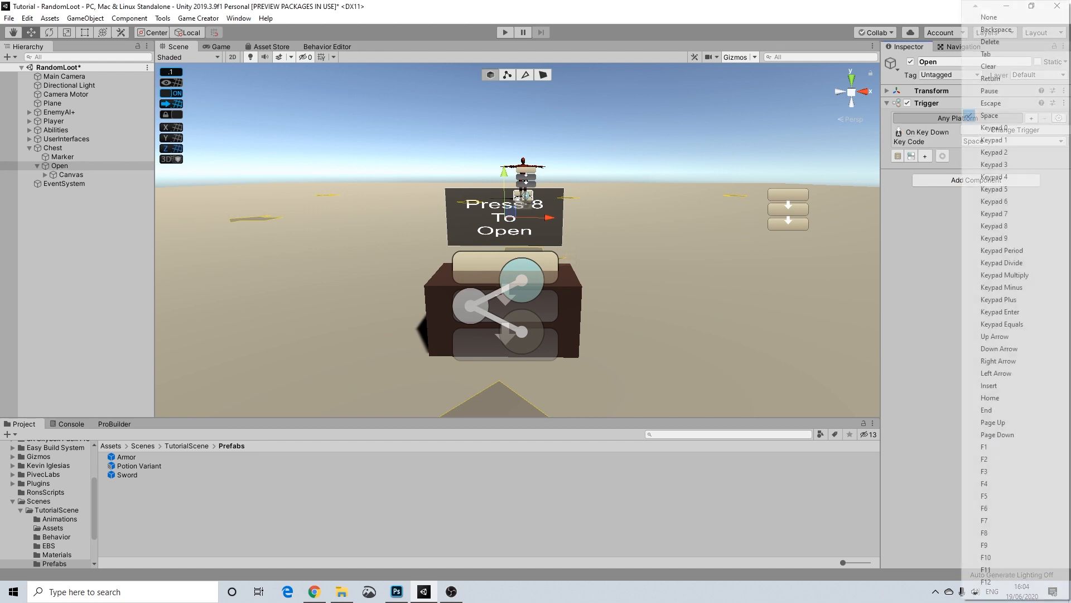
left_click(994, 226)
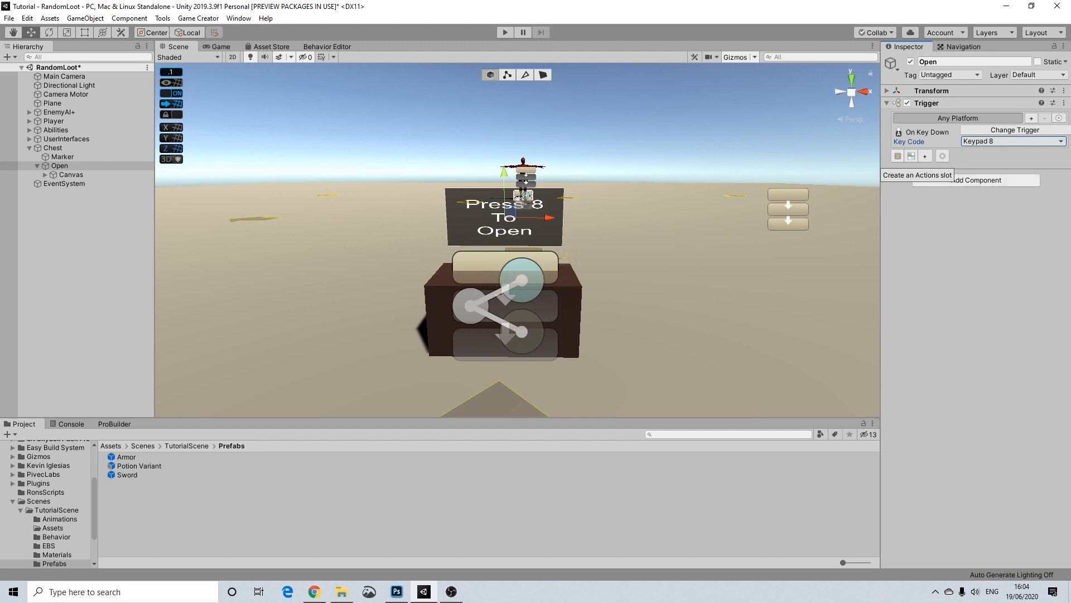
Add an Actions component to the Open object and link it to the Keypad 8 trigger.
left_click(977, 181)
type("ac")
key("Return")
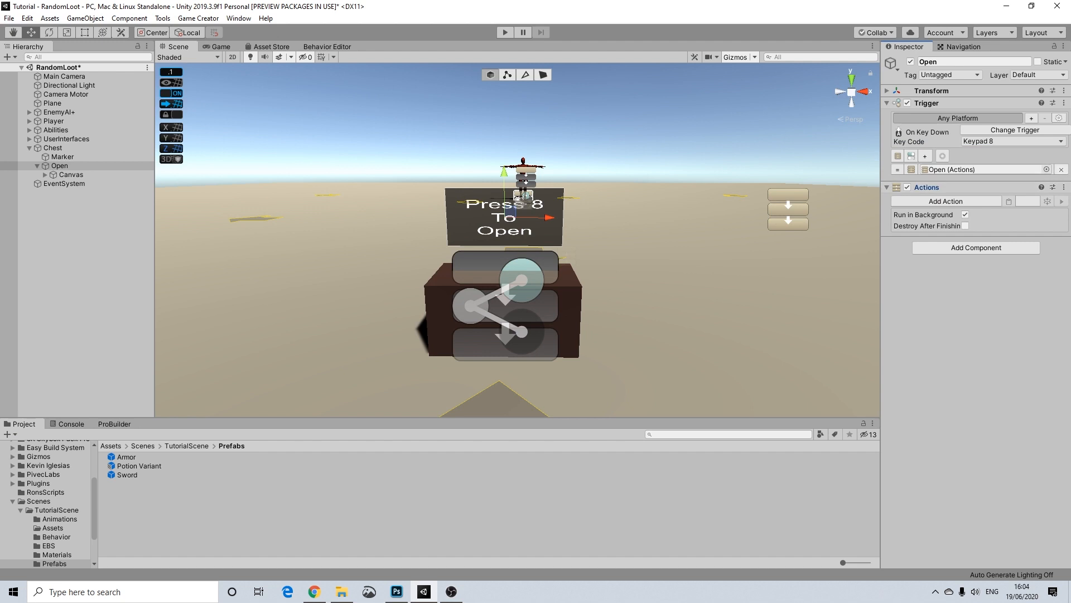
Add a Move Character action to Open's actions that moves the Player to the Chest's Marker.
left_click(946, 202)
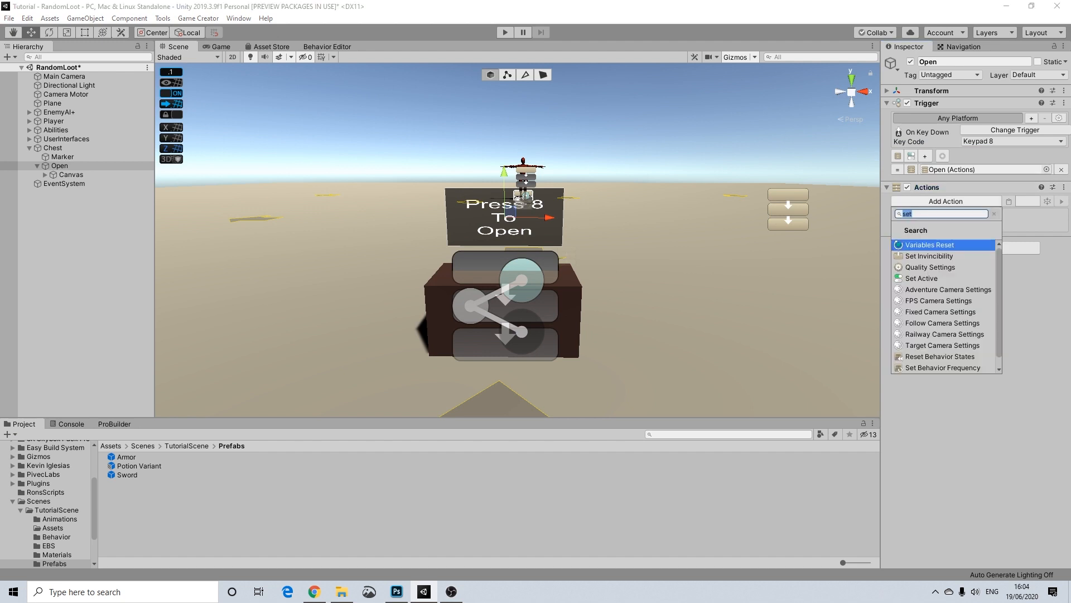
type("move")
key("Down")
key("Down")
key("Return")
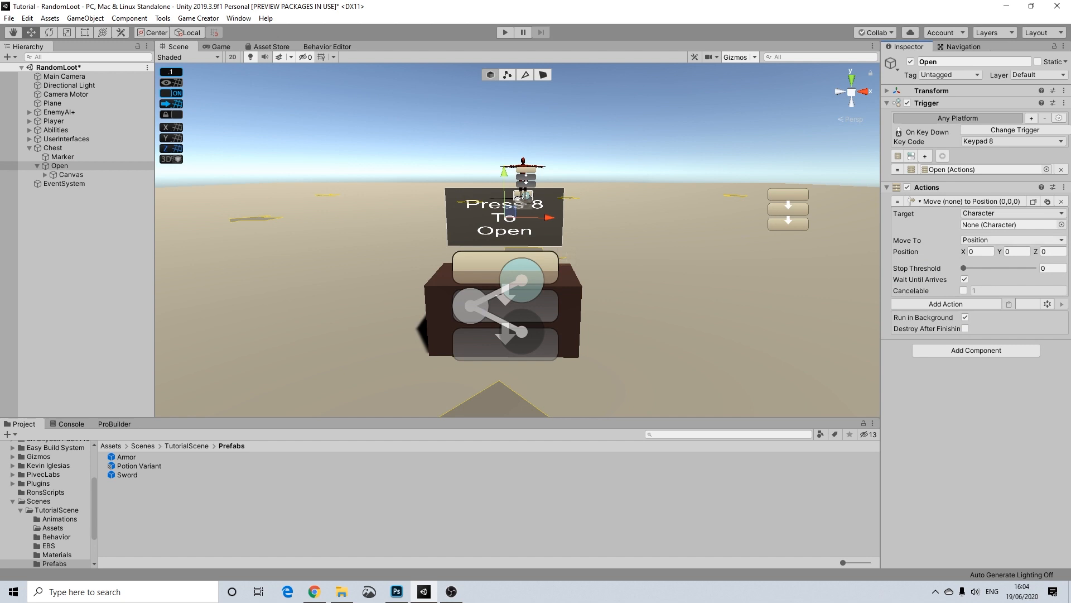
left_click(1012, 212)
left_click(989, 221)
left_click(1013, 228)
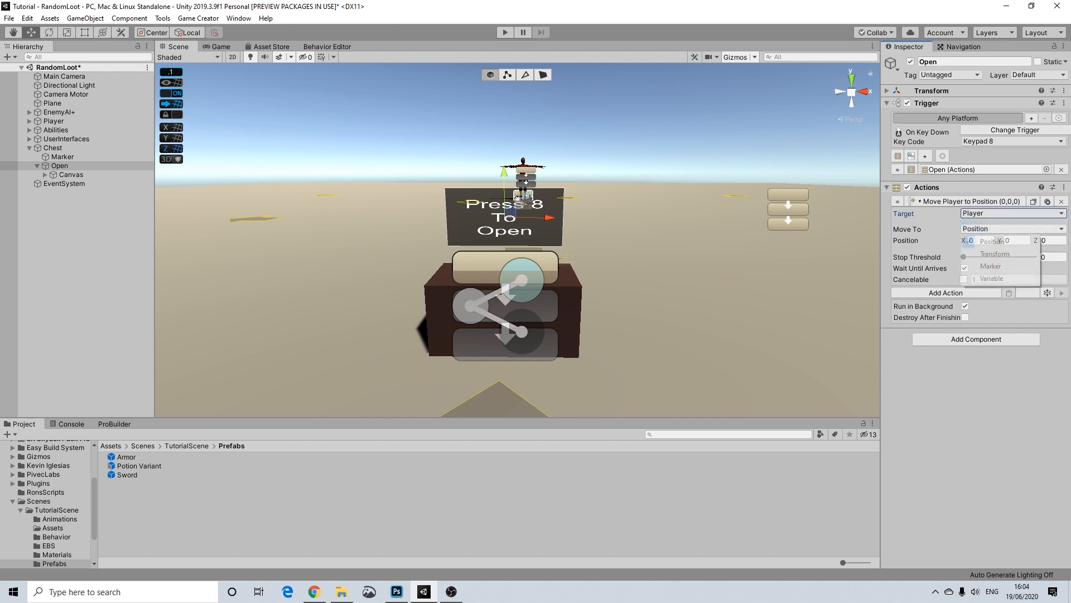
left_click(993, 266)
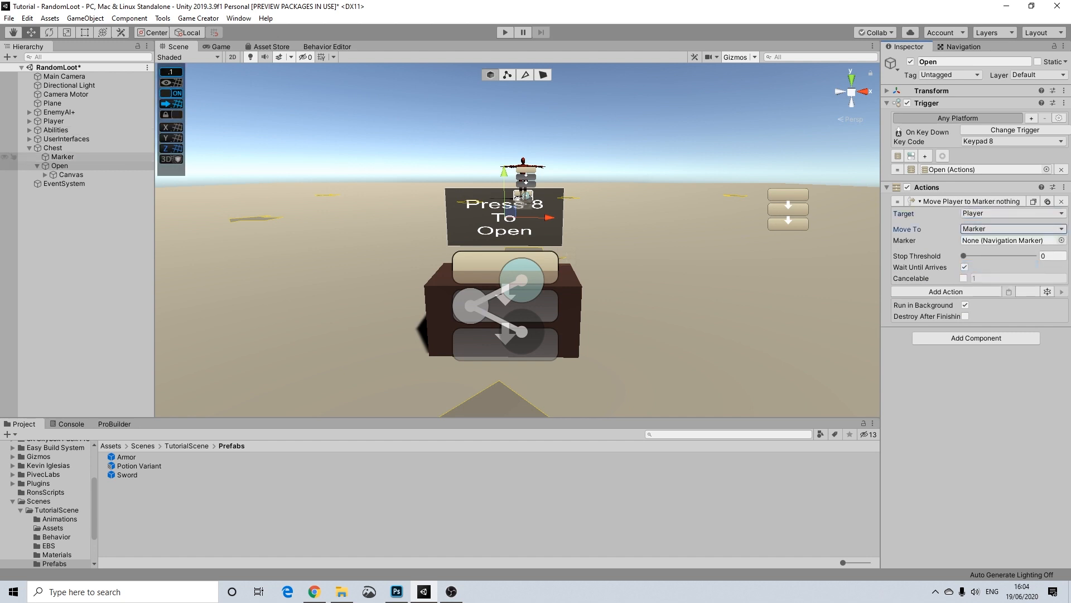
left_click_drag(63, 157, 1010, 241)
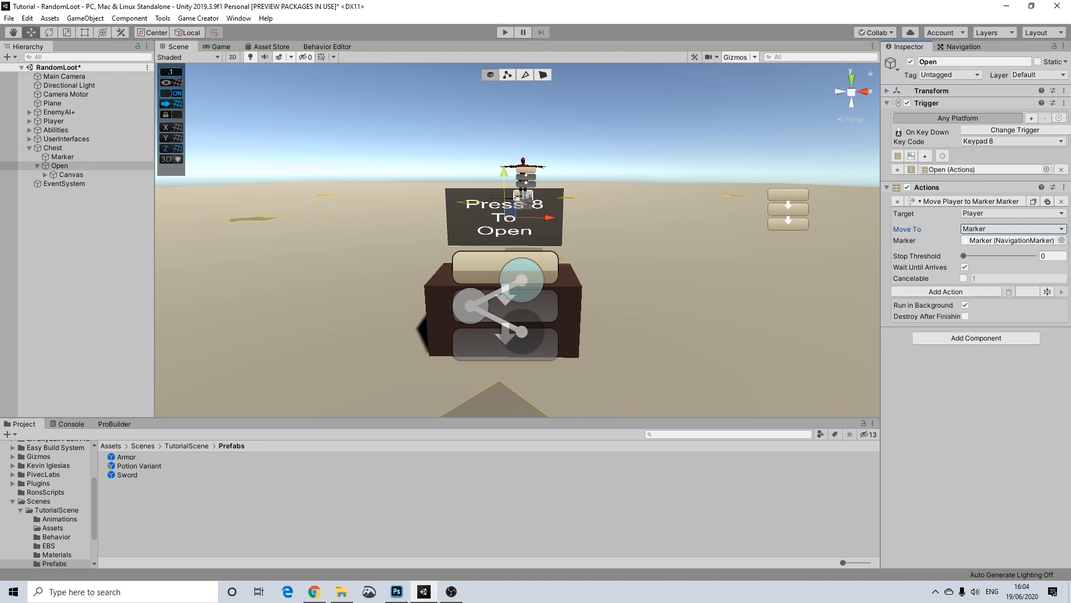
Add a Set Active action to Open's actions targeting the Canvas, with Active turned off.
left_click(945, 292)
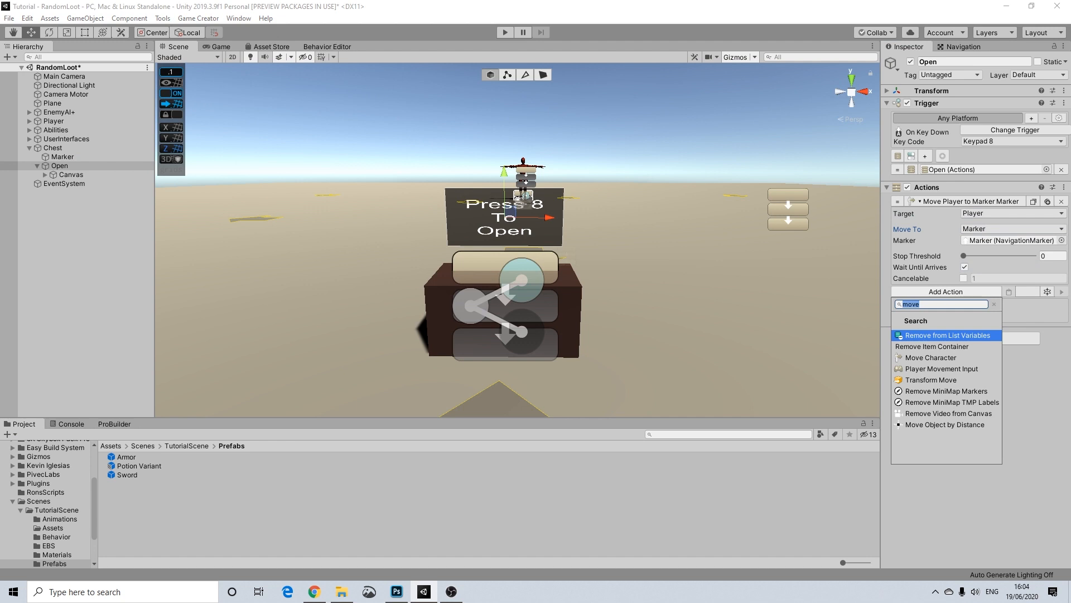
type("set")
key("Down")
key("Down")
key("Down")
key("Return")
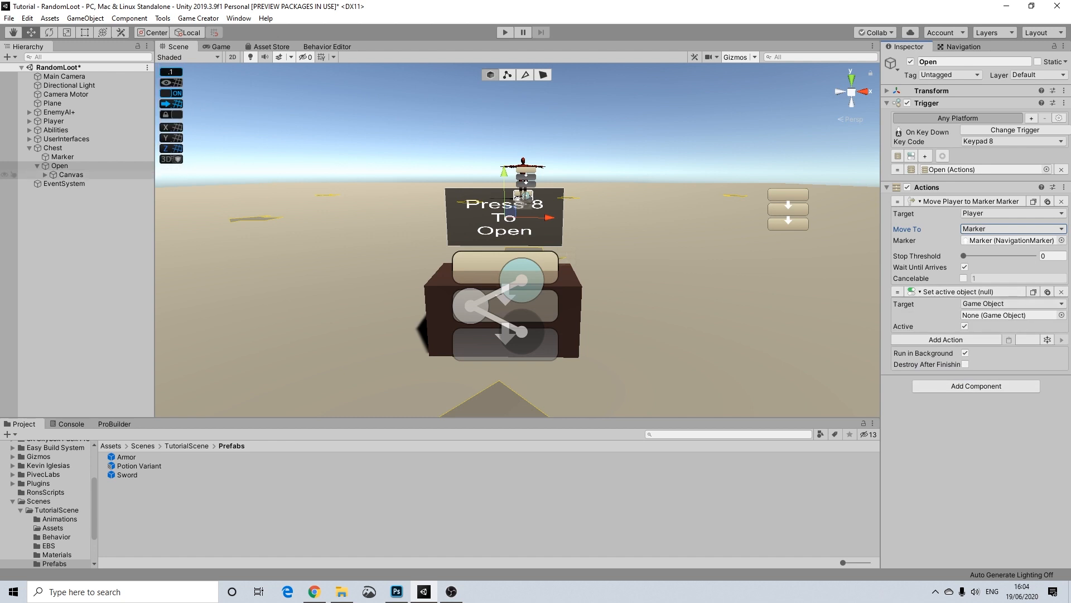
left_click_drag(71, 174, 1009, 315)
left_click(965, 325)
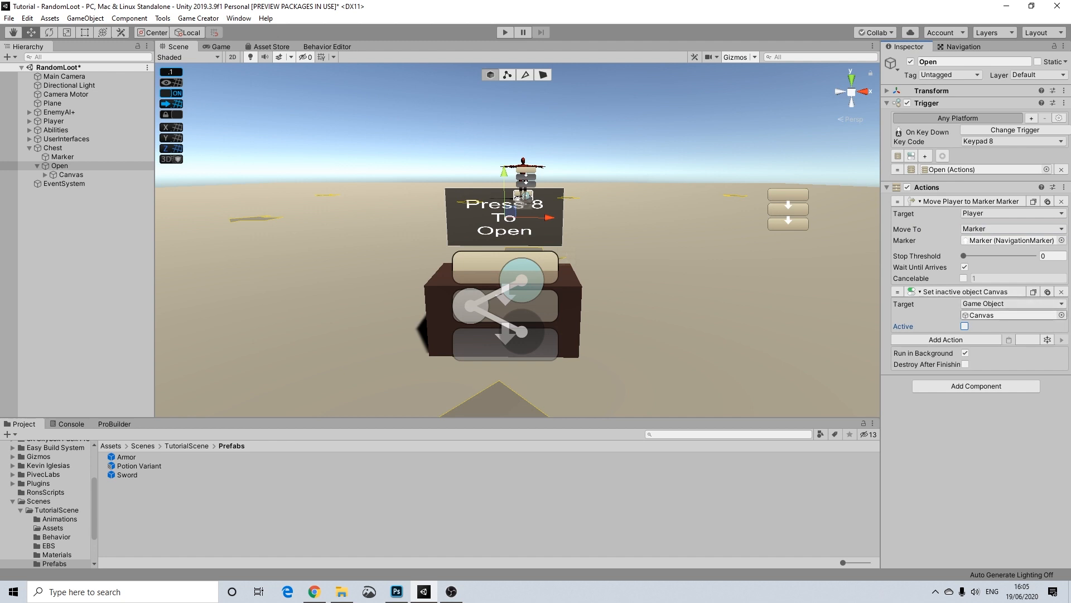
Duplicate the Set Active action for Canvas and insert a Wait action of 0.2 seconds between the two copies.
left_click(946, 340)
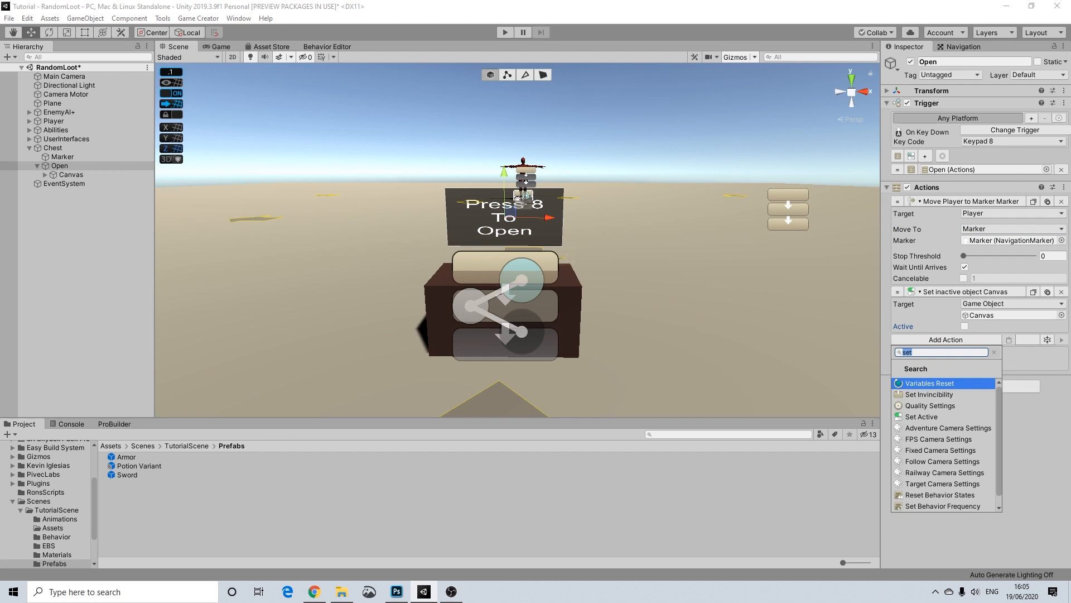
left_click(1033, 291)
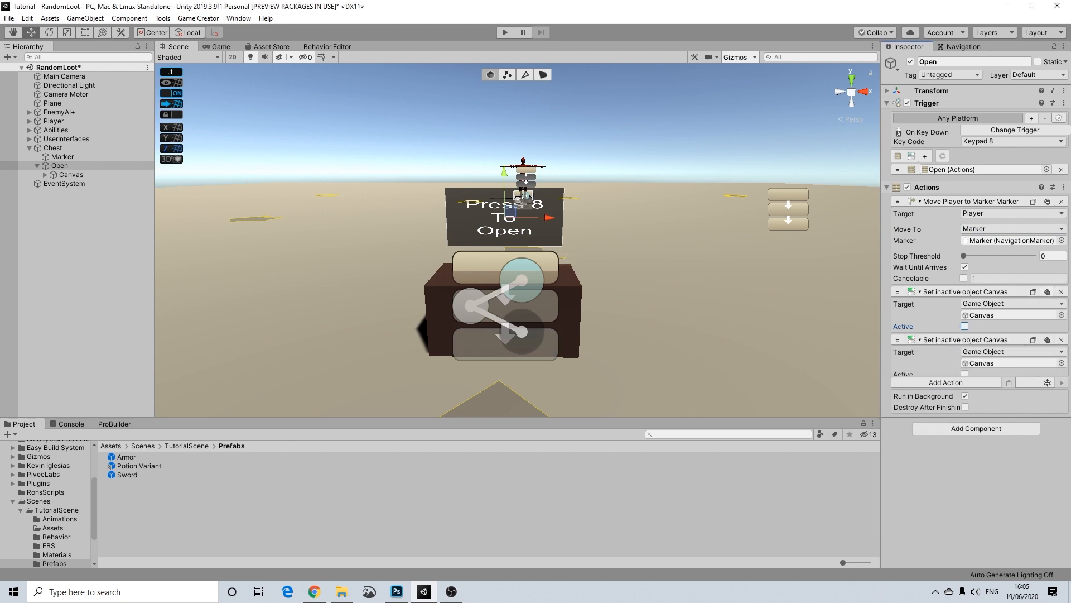
left_click(946, 387)
type("wa")
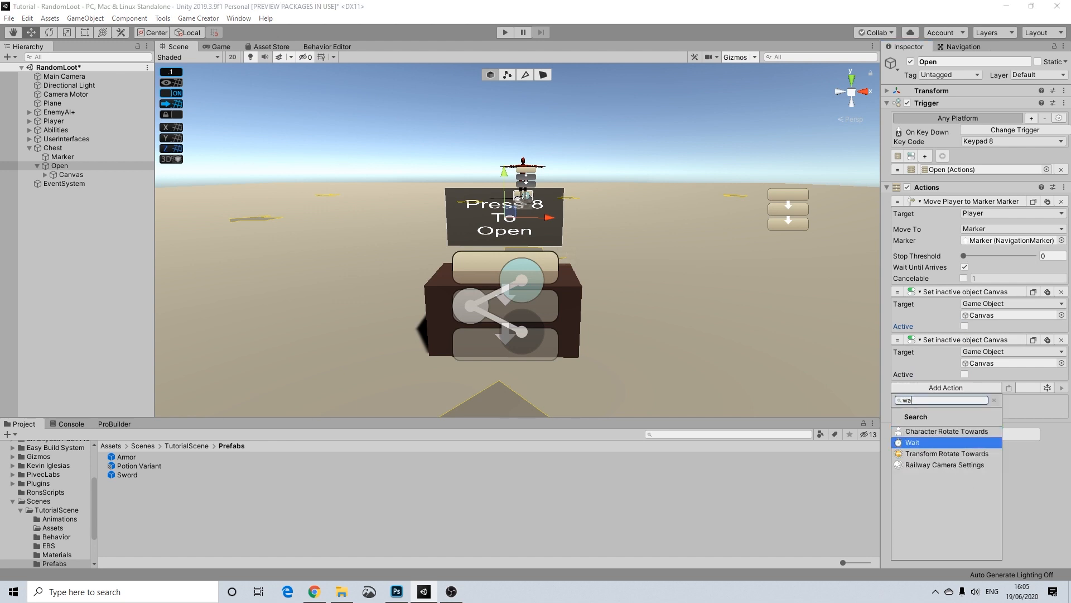
key("Return")
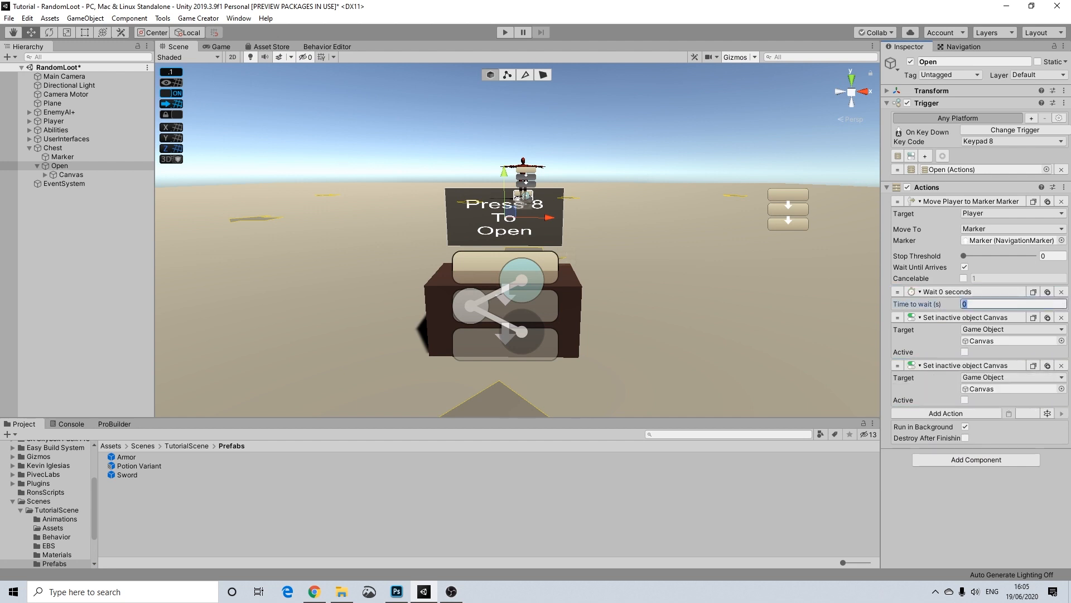
type(".2")
left_click_drag(897, 292, 897, 360)
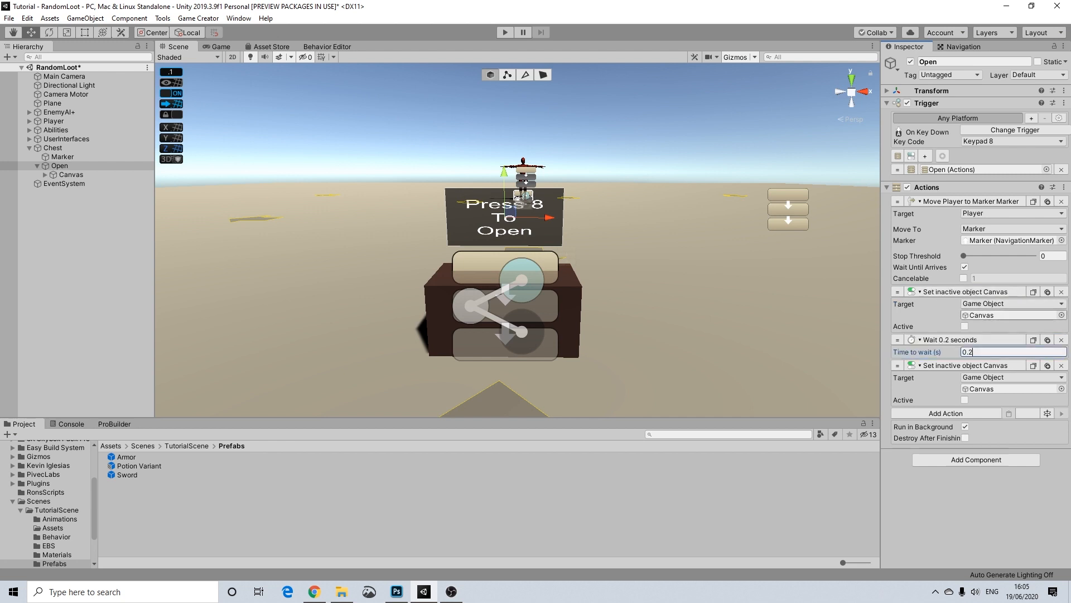
left_click(975, 498)
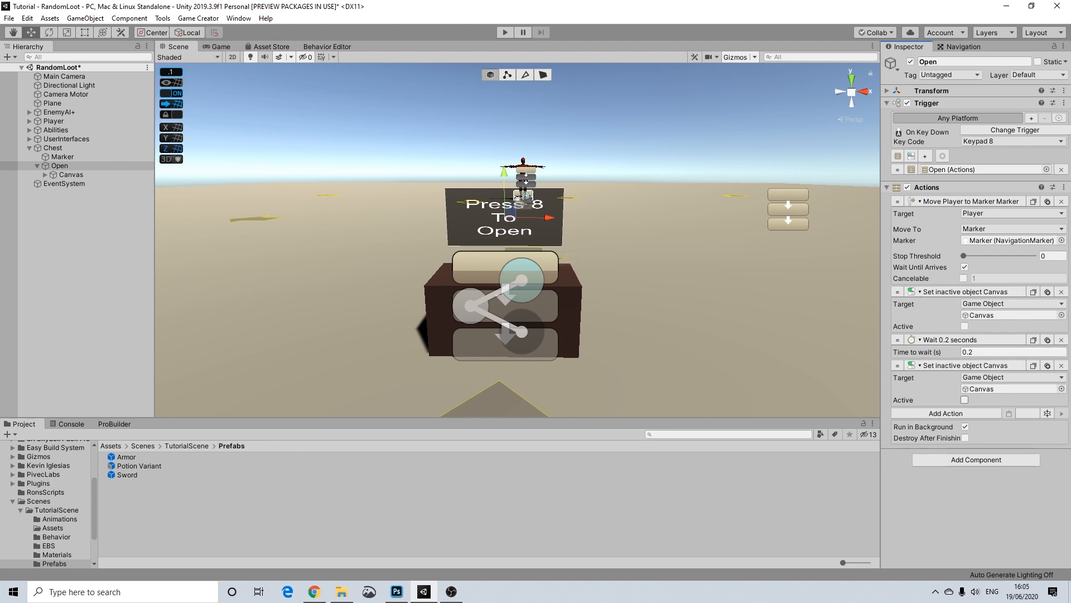
left_click(1062, 389)
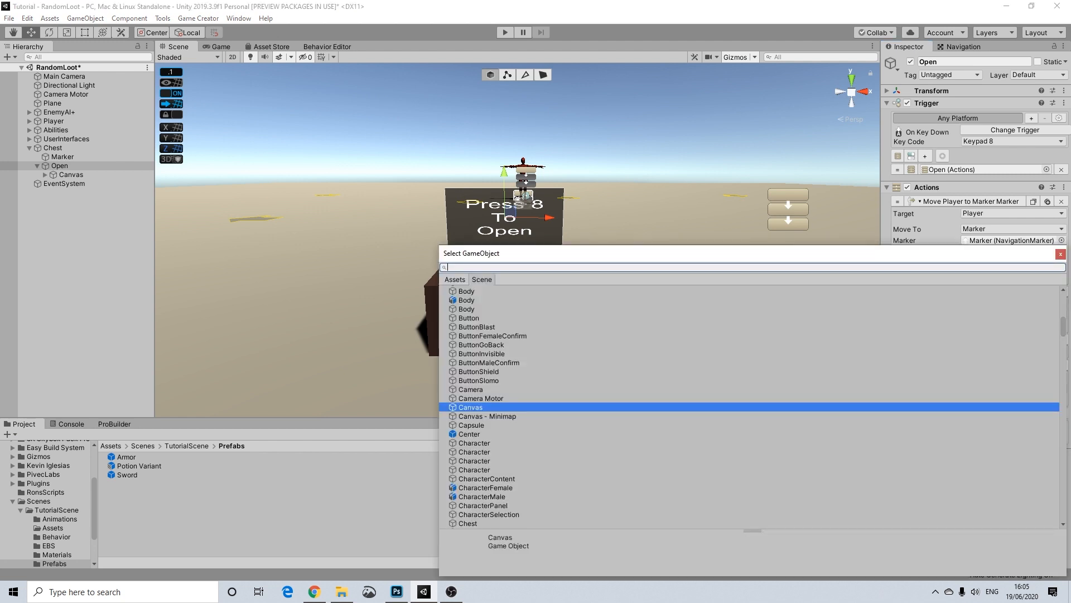
left_click(1060, 254)
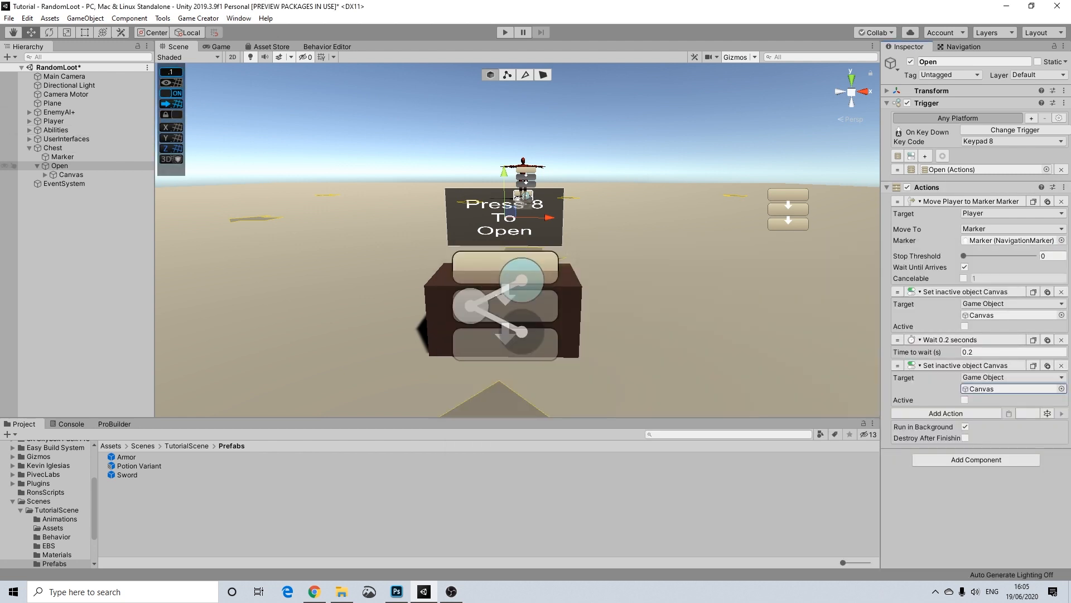
Create a Spawner with SphereCollider from the Fire Chicken Games objects and select it.
scroll(518, 268, "down", 5)
left_click_drag(518, 268, 407, 286, "alt")
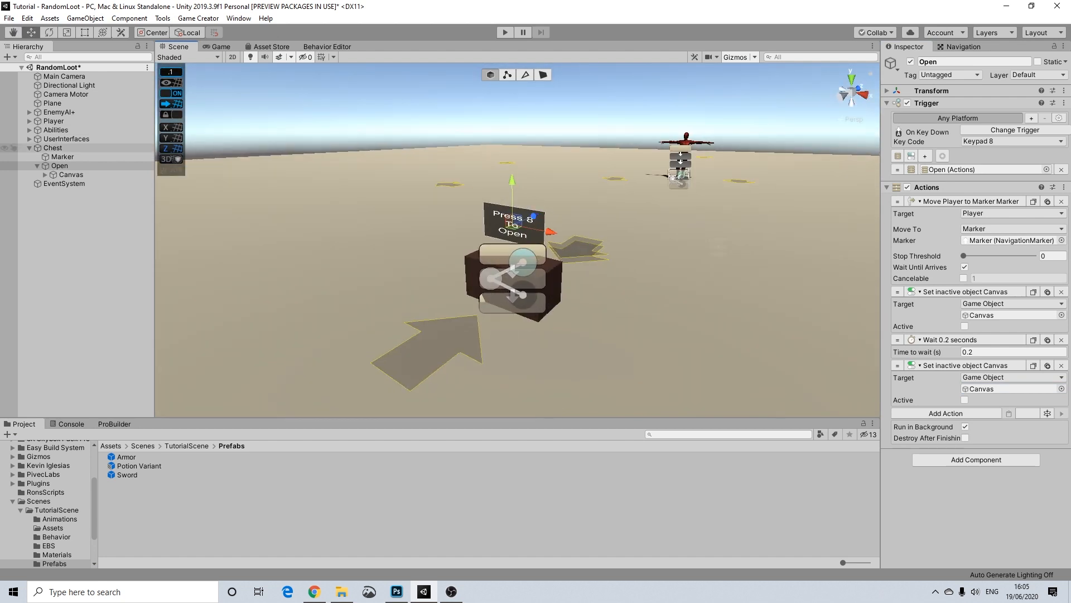
right_click(51, 148)
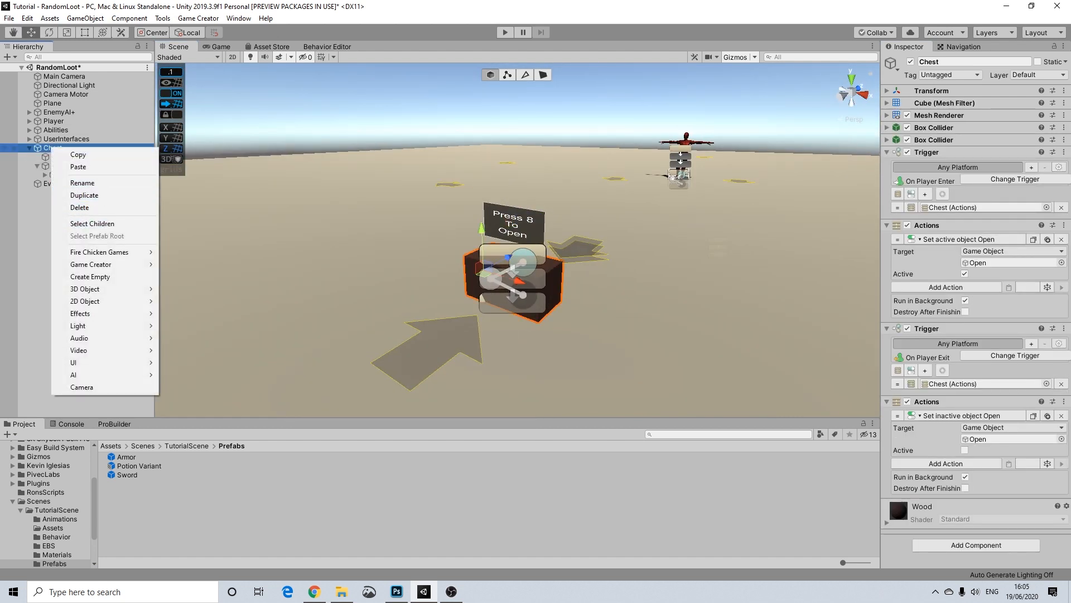
left_click(67, 139)
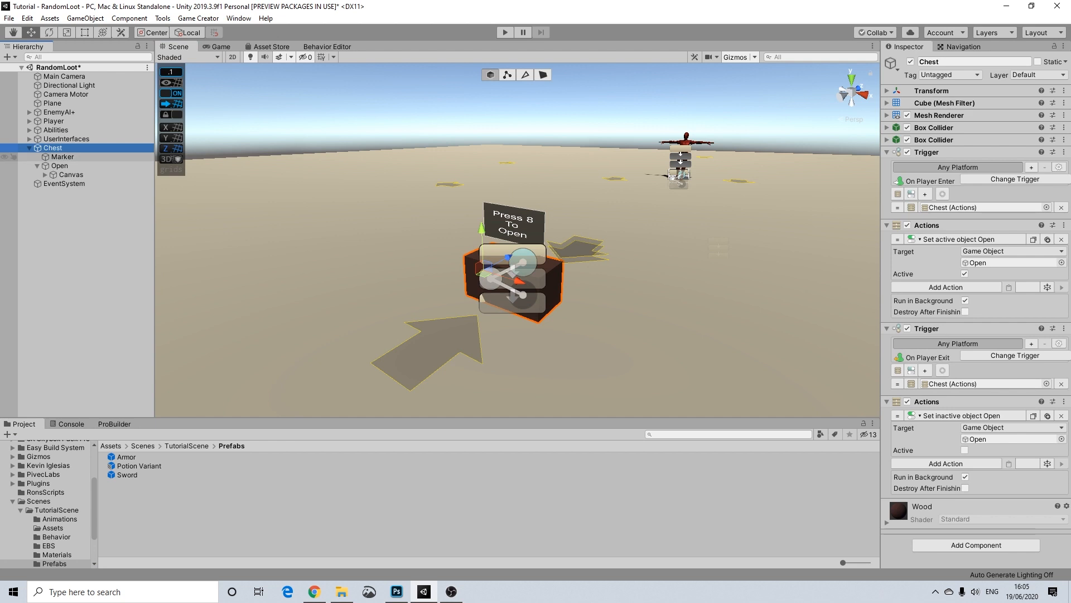
left_click(60, 166)
left_click_drag(312, 251, 268, 262, "alt")
right_click(59, 166)
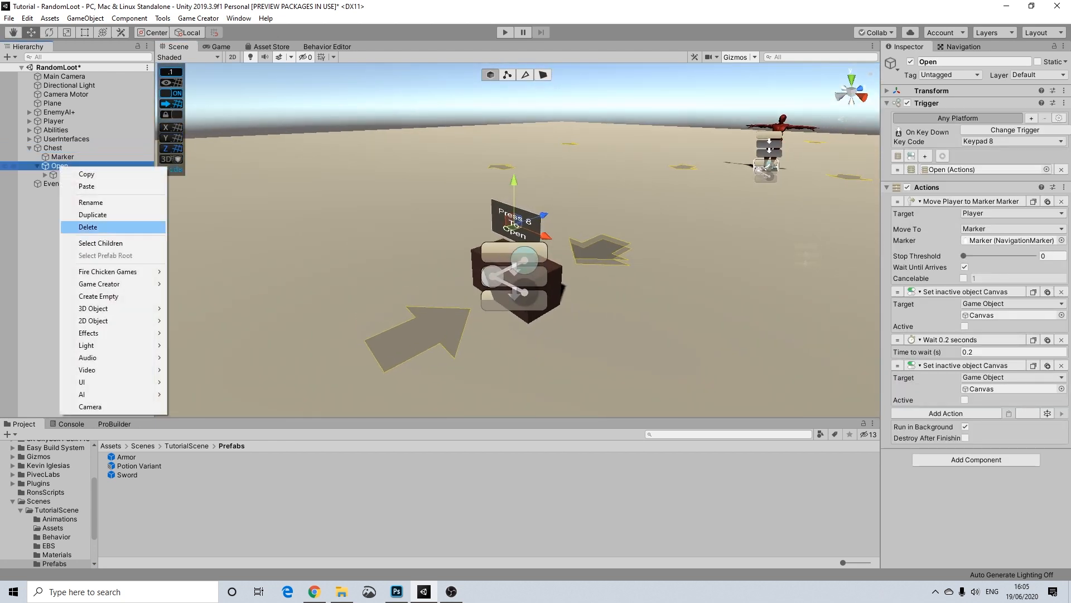
mouse_move(108, 271)
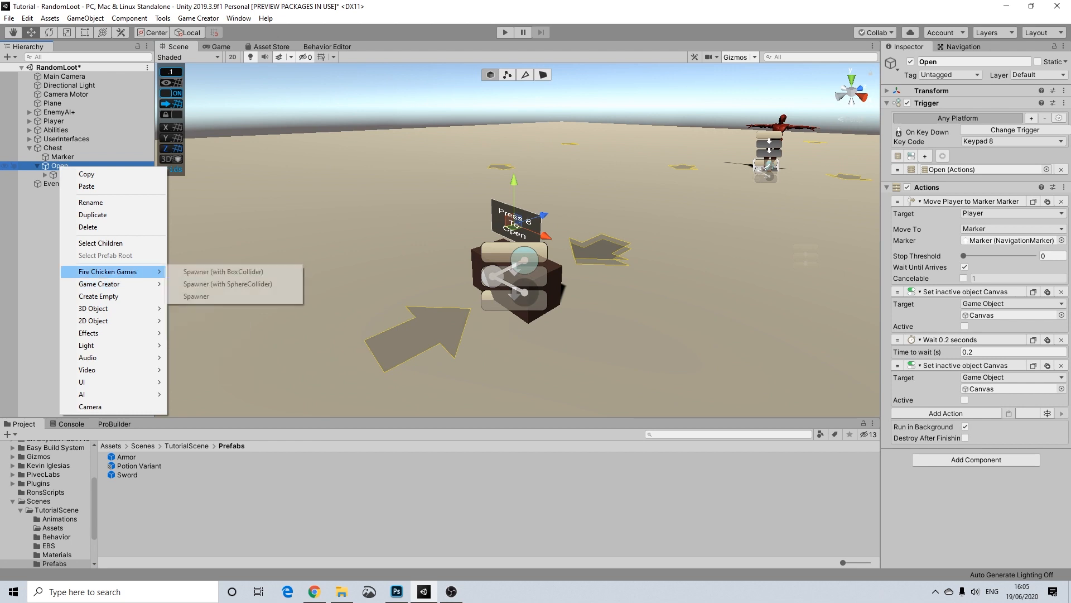
left_click(228, 283)
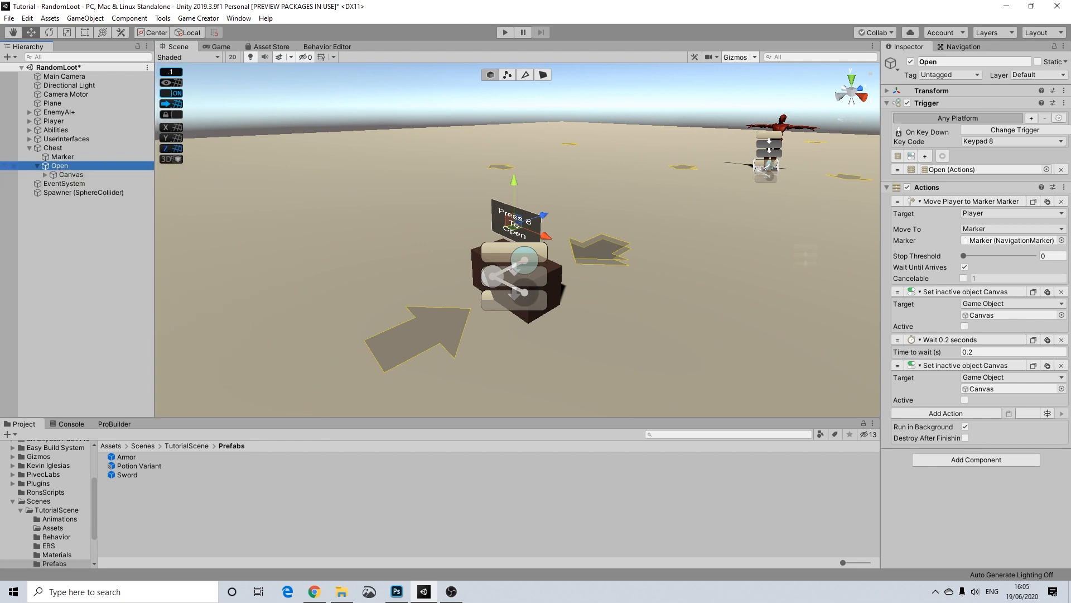
left_click(83, 192)
Move the Spawner to the Chest and raise it so it sits above the chest near the prompt.
scroll(518, 240, "down", 15)
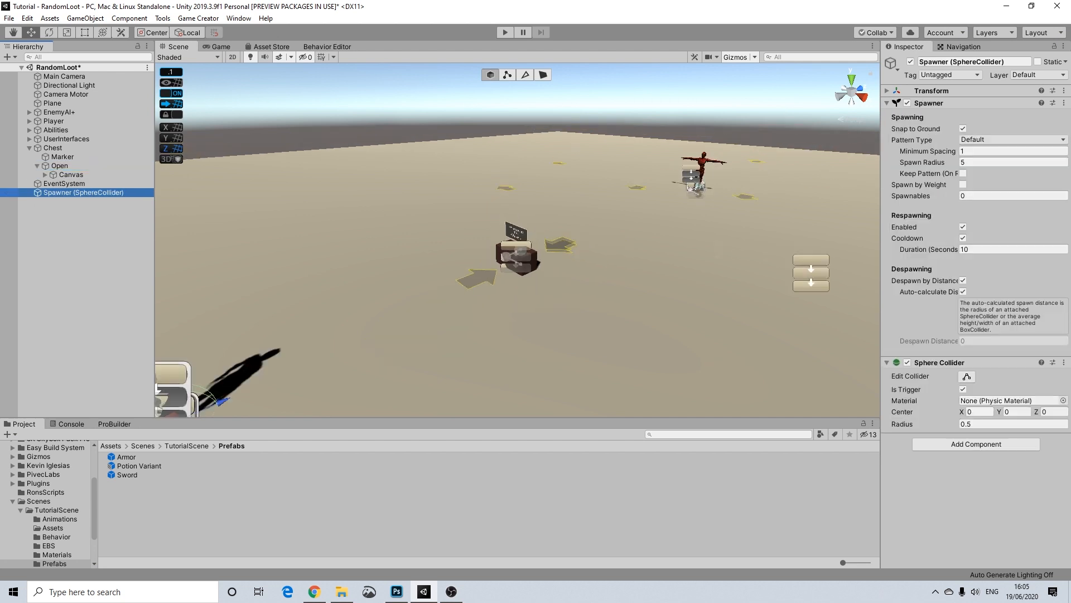
left_click_drag(386, 296, 522, 253)
key("f")
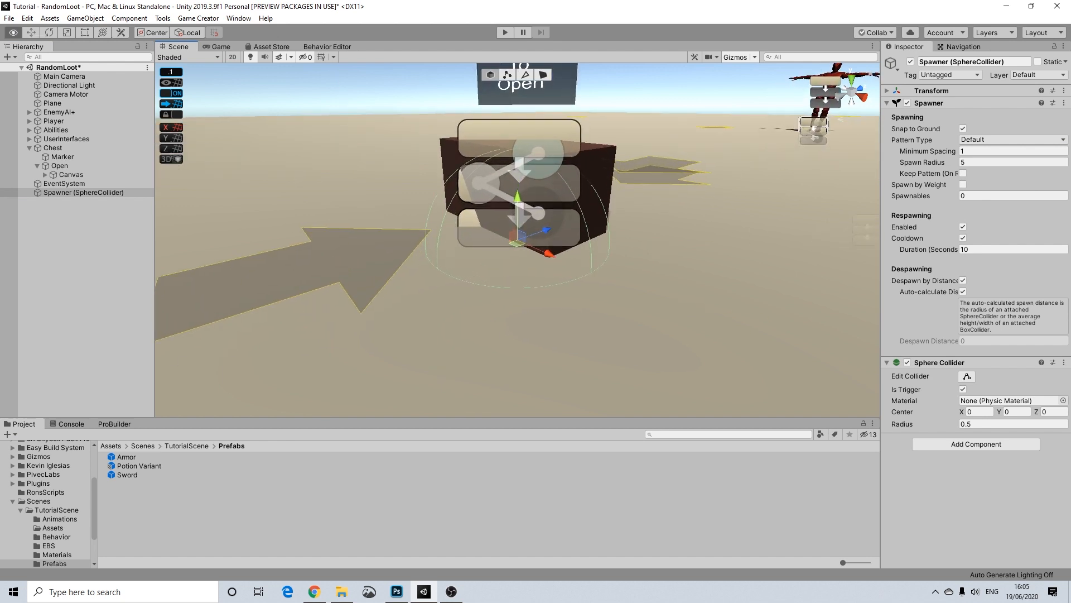
left_click_drag(561, 241, 876, 317)
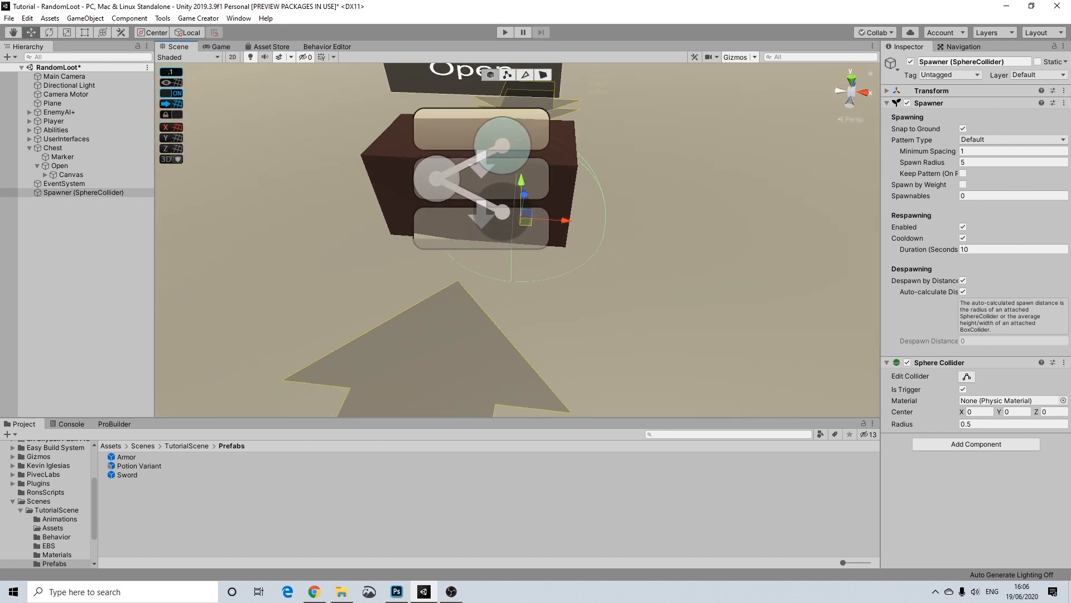
middle_click_drag(557, 234, 641, 244)
left_click_drag(612, 228, 543, 84)
scroll(592, 240, "down", 10)
left_click_drag(530, 125, 391, 164)
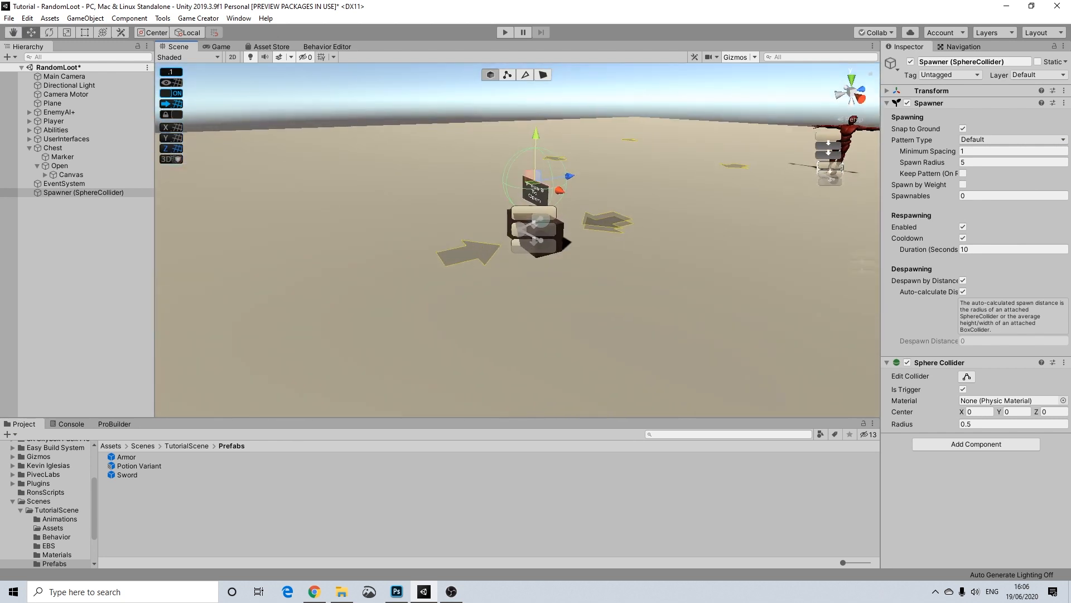
left_click_drag(536, 193, 760, 175, "alt")
scroll(680, 196, "up", 5)
scroll(737, 198, "up", 4)
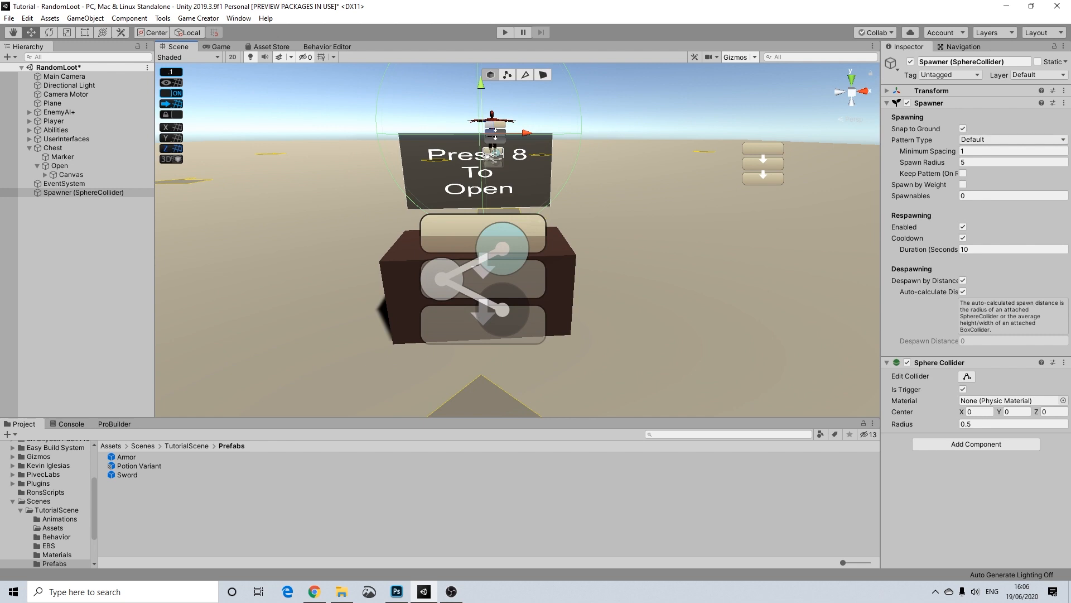
Set the Spawner's Pattern Type to At Spawner Origin and turn off Snap to Ground.
left_click(1012, 140)
left_click(1002, 189)
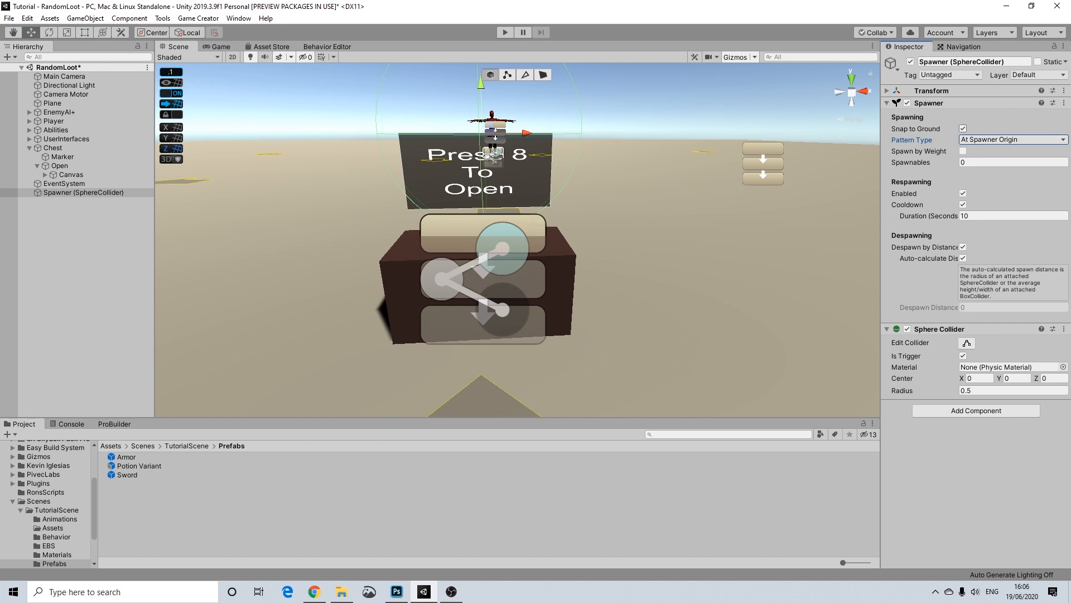
left_click(963, 129)
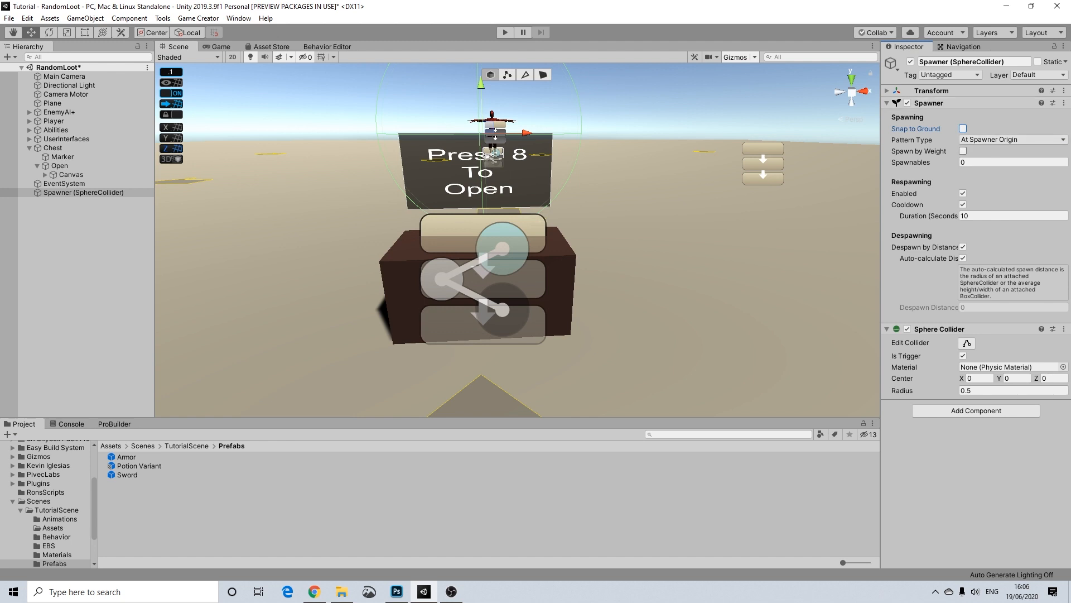
Enable Spawn by Weight on the Spawner and set the number of Spawnables to 3.
left_click(963, 151)
left_click(998, 174)
type("3")
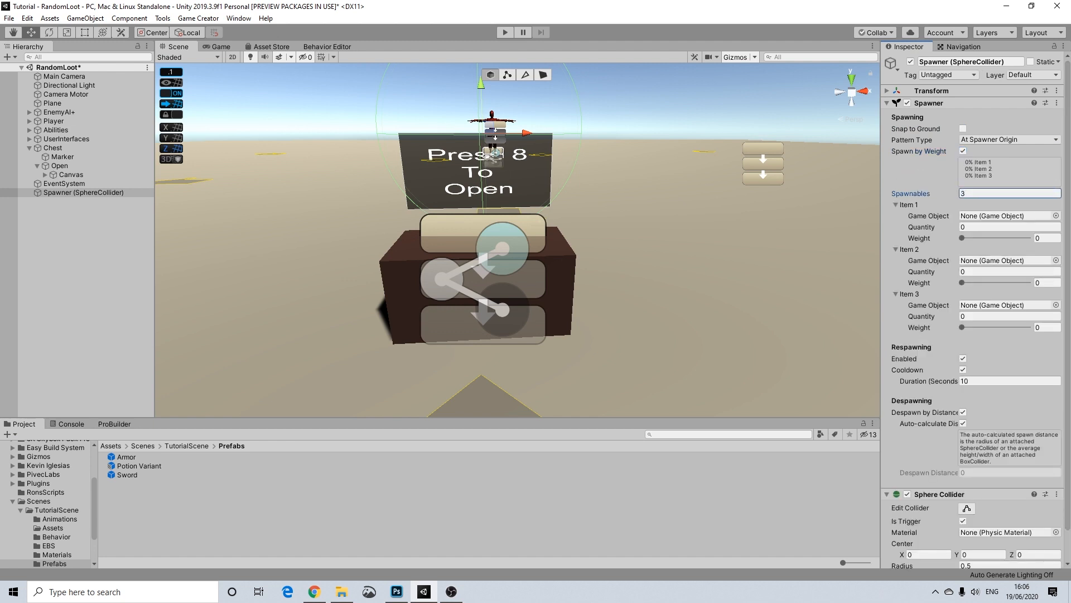
Assign the Potion Variant, Armor and Sword prefabs to spawnable Items 1, 2 and 3 respectively.
left_click_drag(138, 466, 998, 216)
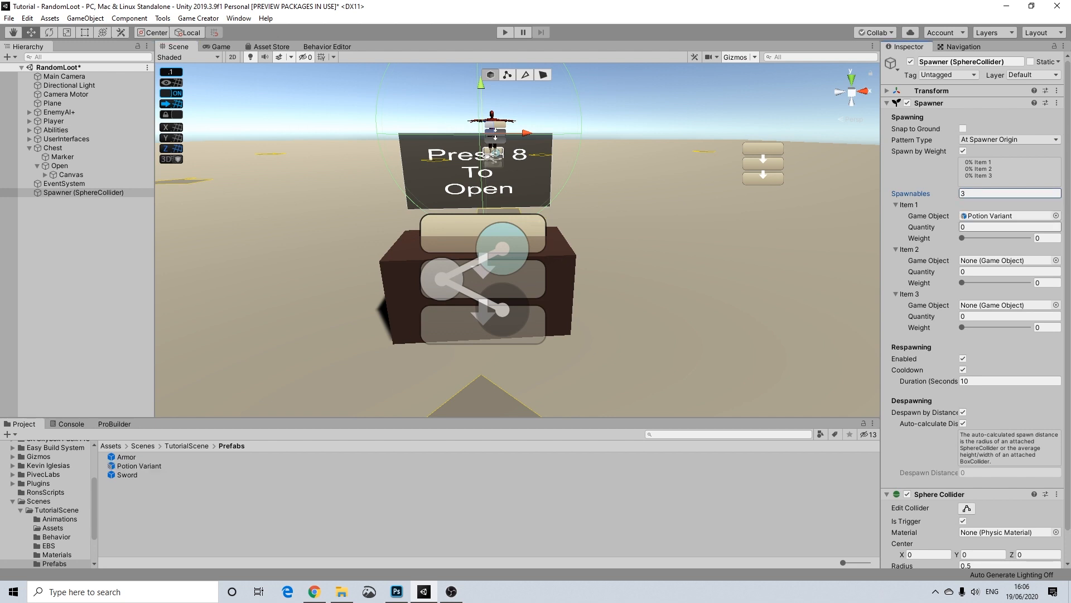
left_click_drag(127, 457, 998, 261)
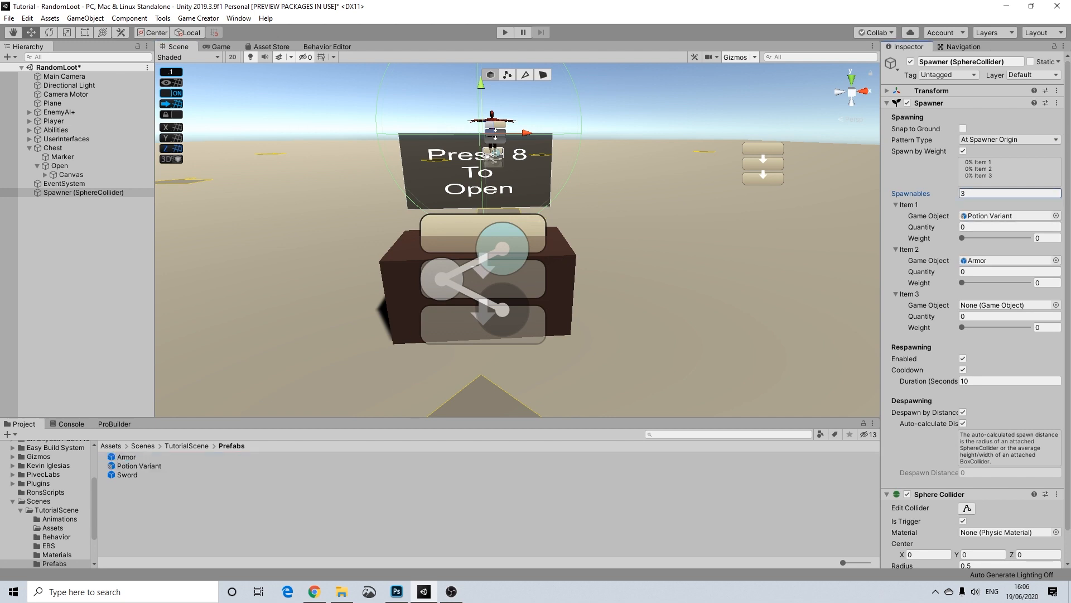
left_click_drag(127, 475, 999, 305)
Set the spawnable quantities to 3 for Potion Variant, 1 for Armor and 1 for Sword.
left_click(1009, 316)
type("1")
left_click(1010, 271)
type("1")
left_click(1009, 227)
type("1")
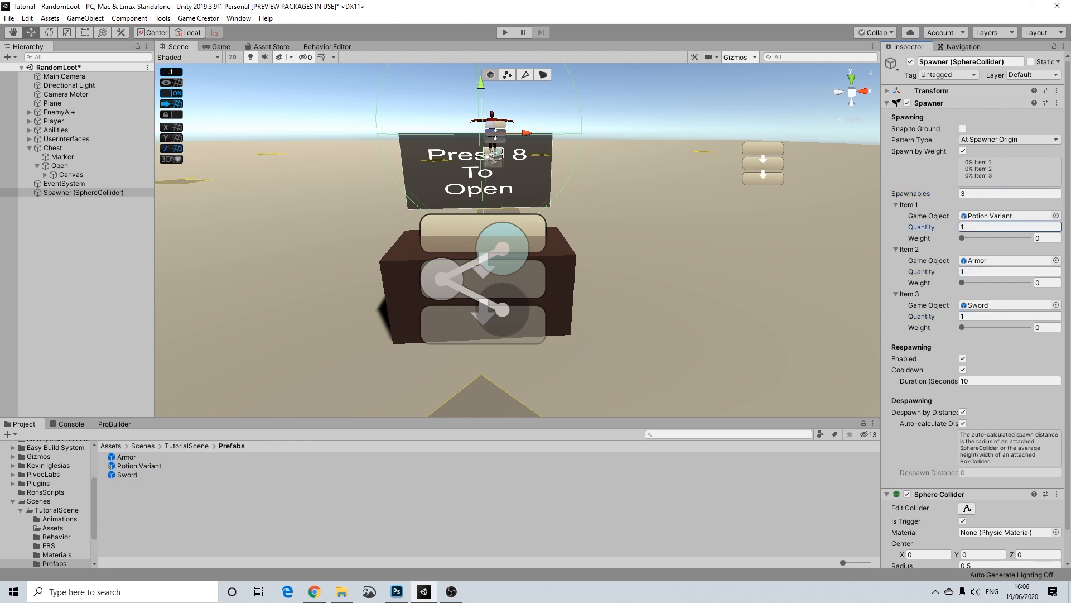
double_click(964, 227)
type("3")
Give all three spawnable items a weight of 50.
key("Tab")
type("50")
key("Tab")
key("Tab")
type("50")
key("Tab")
key("Tab")
type("50")
Turn off the Spawner's respawning and its cooldown, and disable Despawn by Distance.
left_click(963, 359)
left_click(962, 370)
left_click(963, 413)
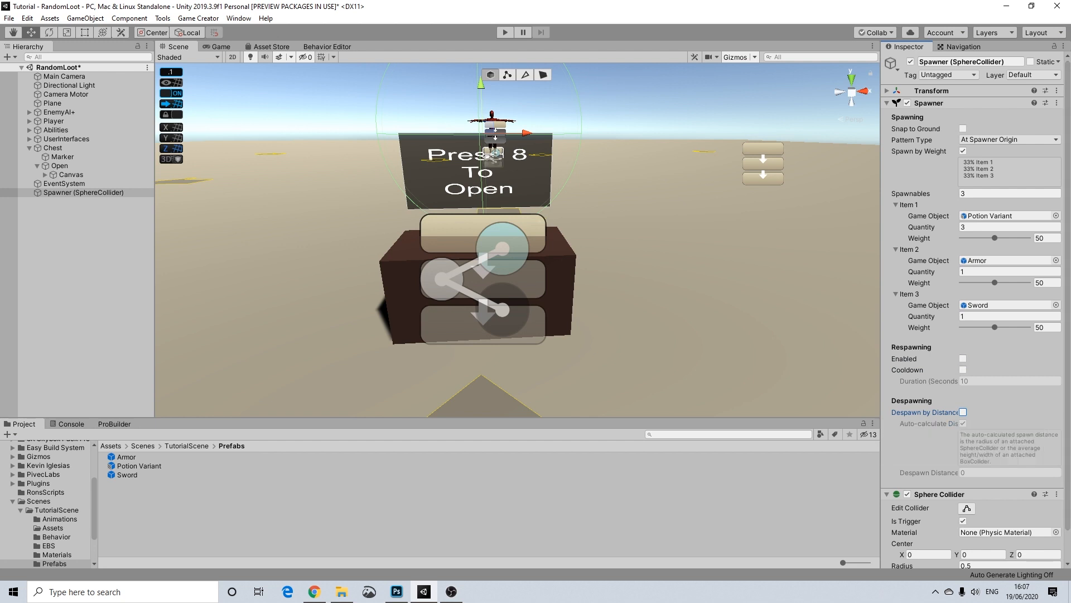
scroll(518, 240, "down", 4)
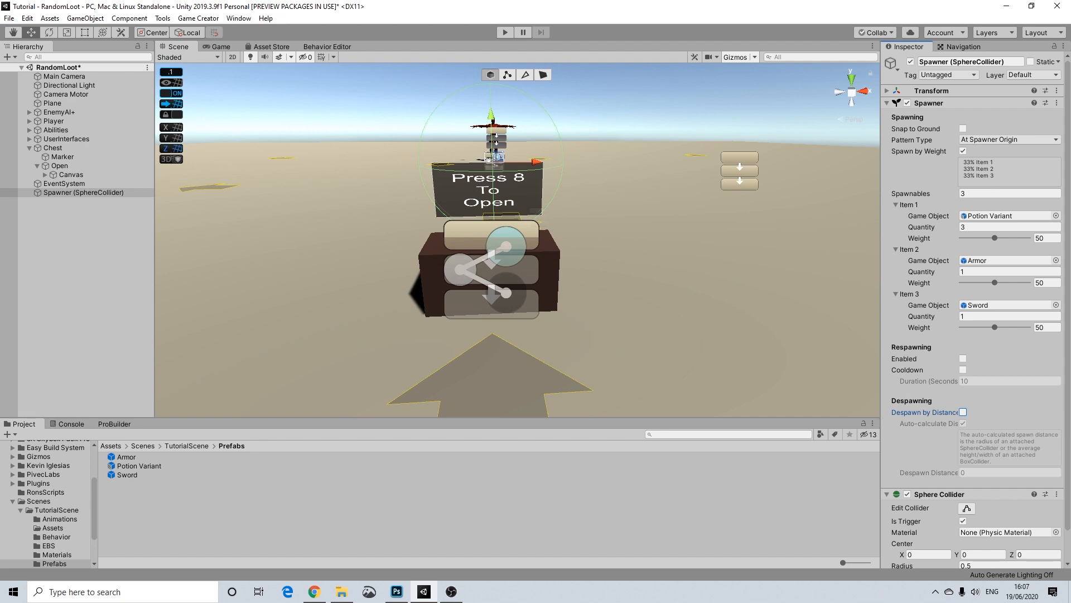
left_click(963, 412)
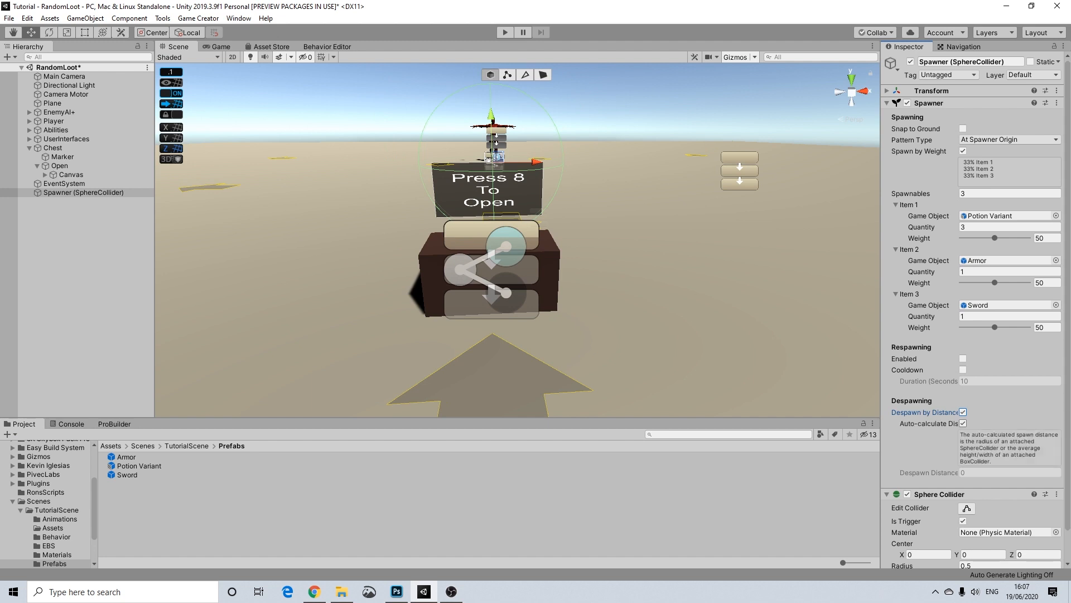
left_click(962, 423)
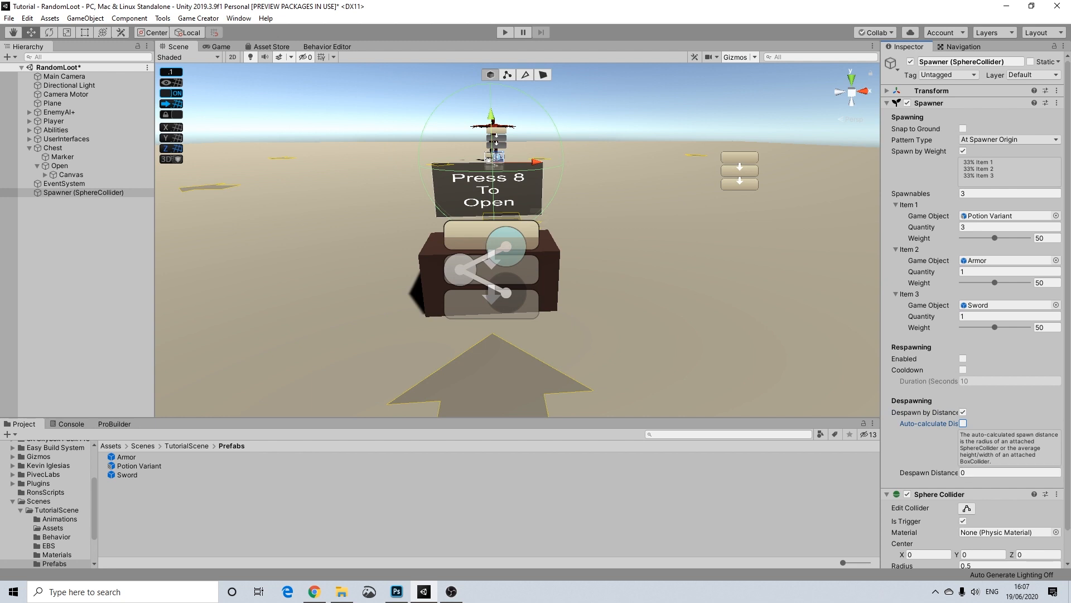
left_click(962, 423)
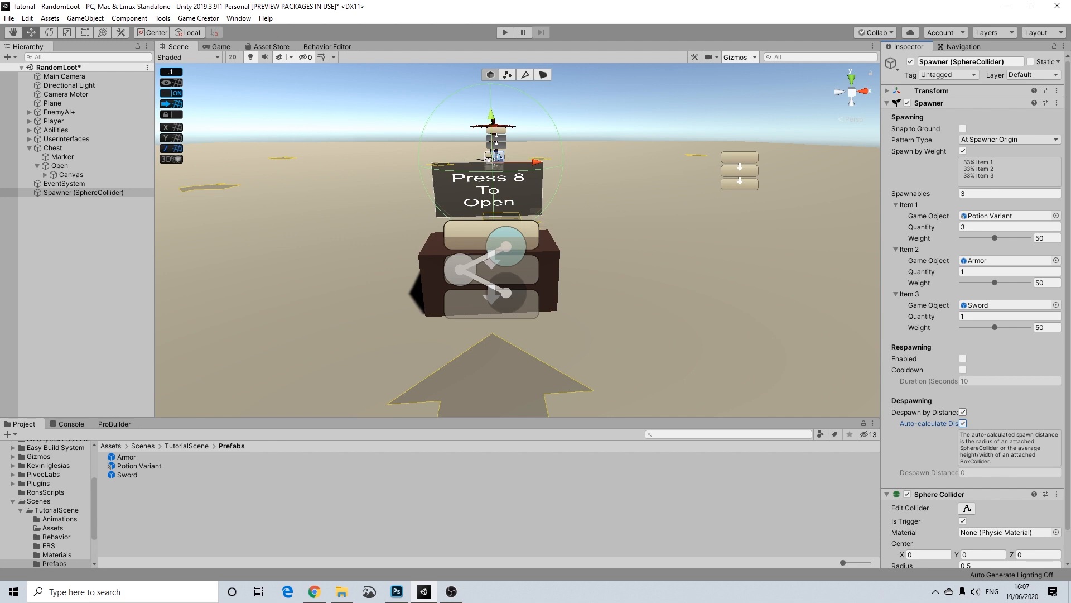
left_click(963, 412)
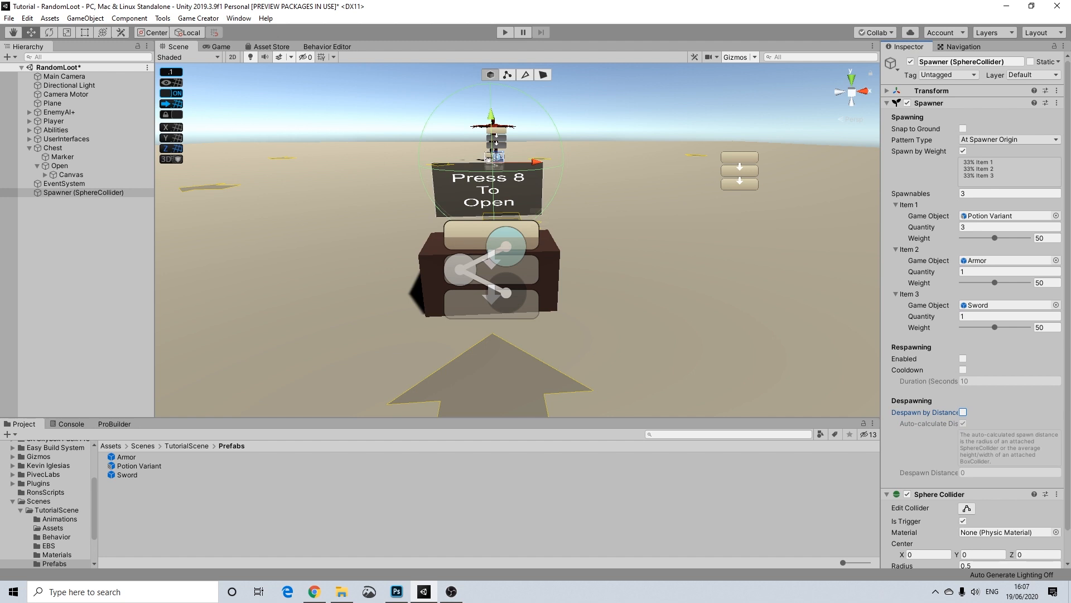
Collapse the Spawner component and try a Sphere Collider radius of 100.
scroll(518, 240, "down", 3)
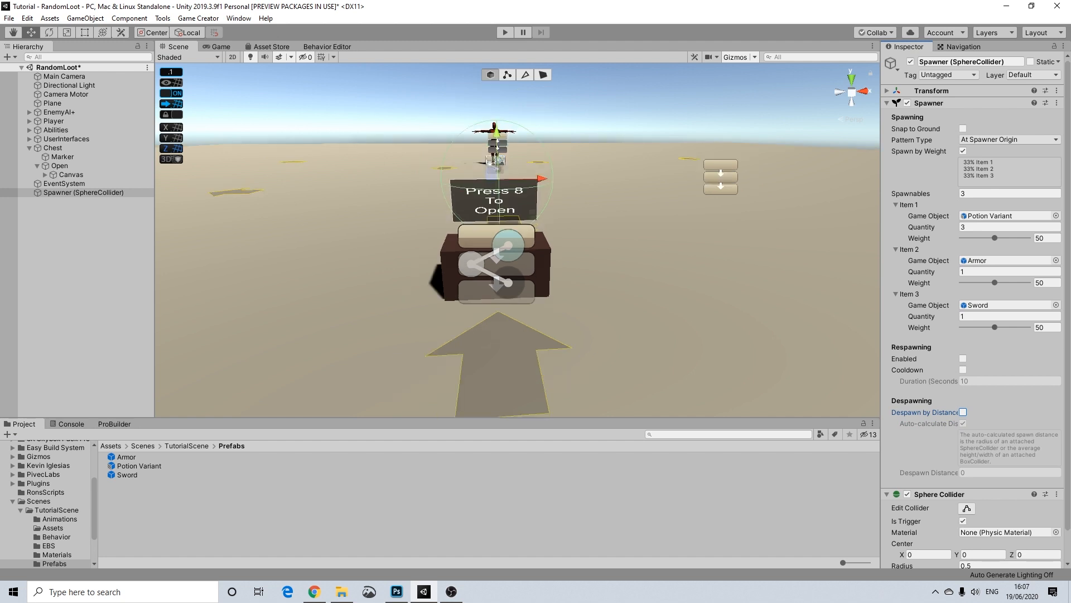
left_click(929, 104)
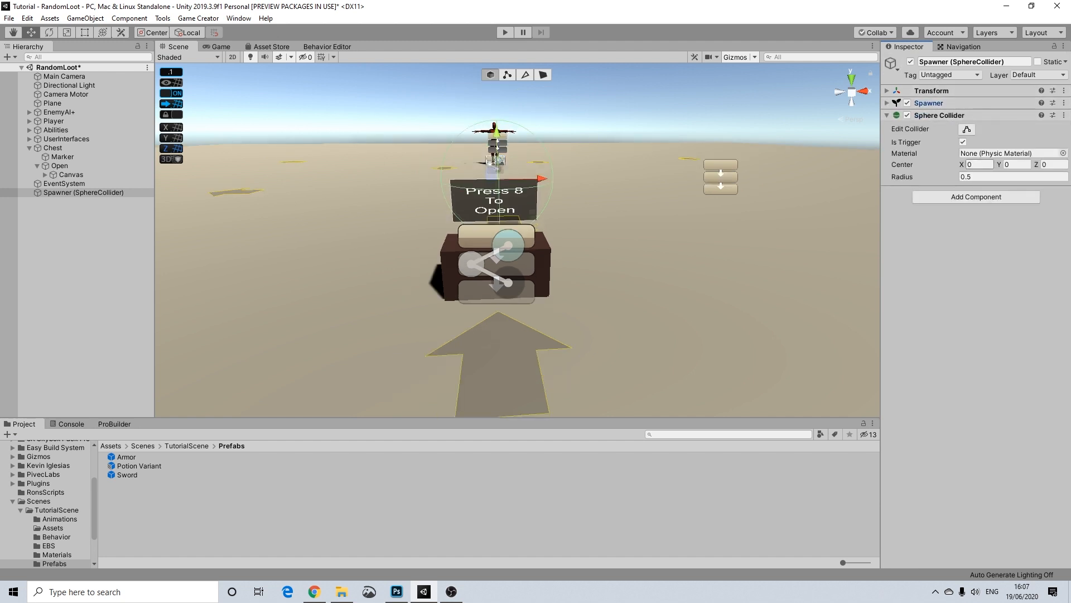
left_click(982, 176)
left_click_drag(973, 177, 960, 177)
type("100")
scroll(518, 240, "down", 15)
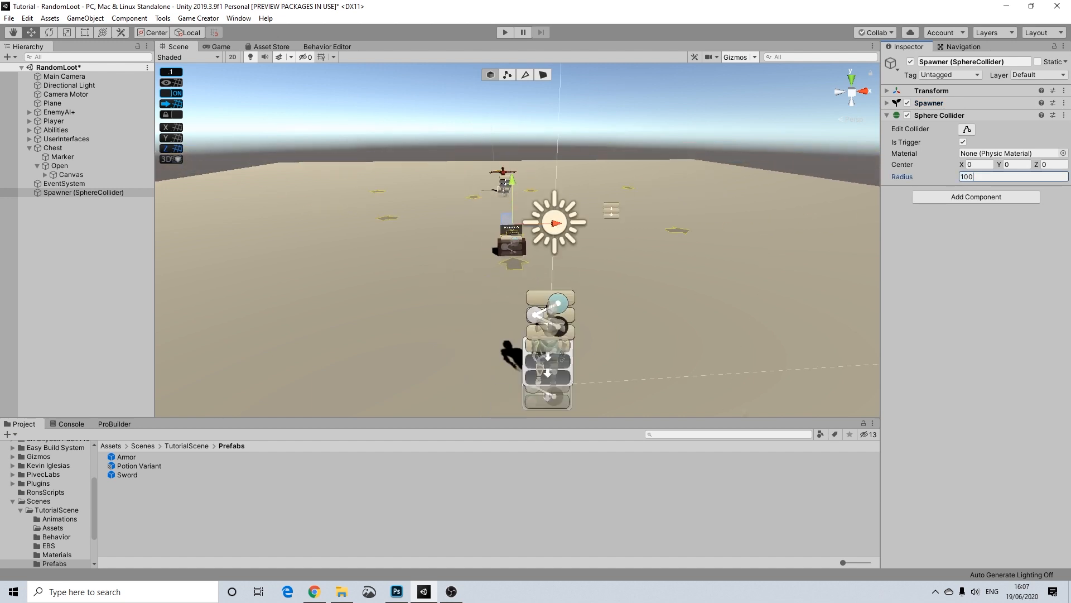
scroll(517, 240, "down", 6)
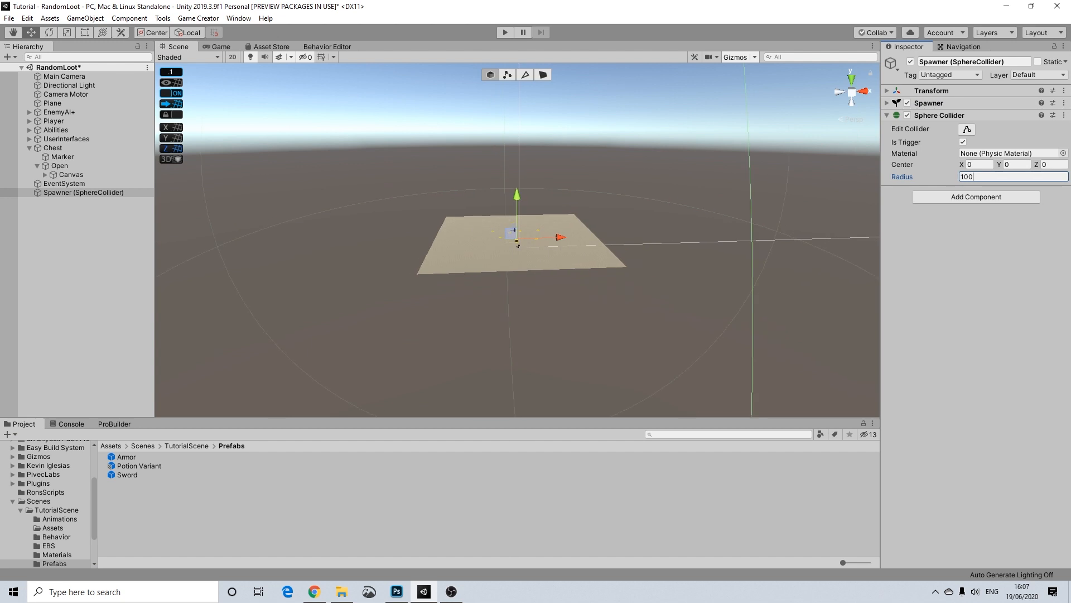
Try a Sphere Collider radius of 50 on the Spawner, then settle on a radius of 40.
double_click(967, 177)
type("50")
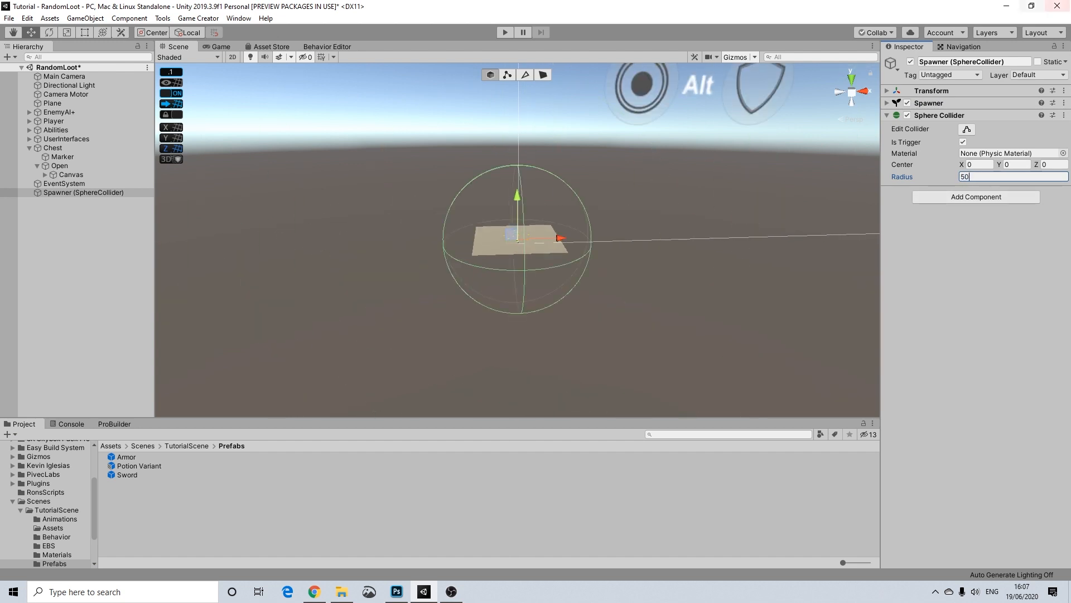
key("BackSpace")
key("BackSpace")
type("40")
scroll(517, 240, "up", 12)
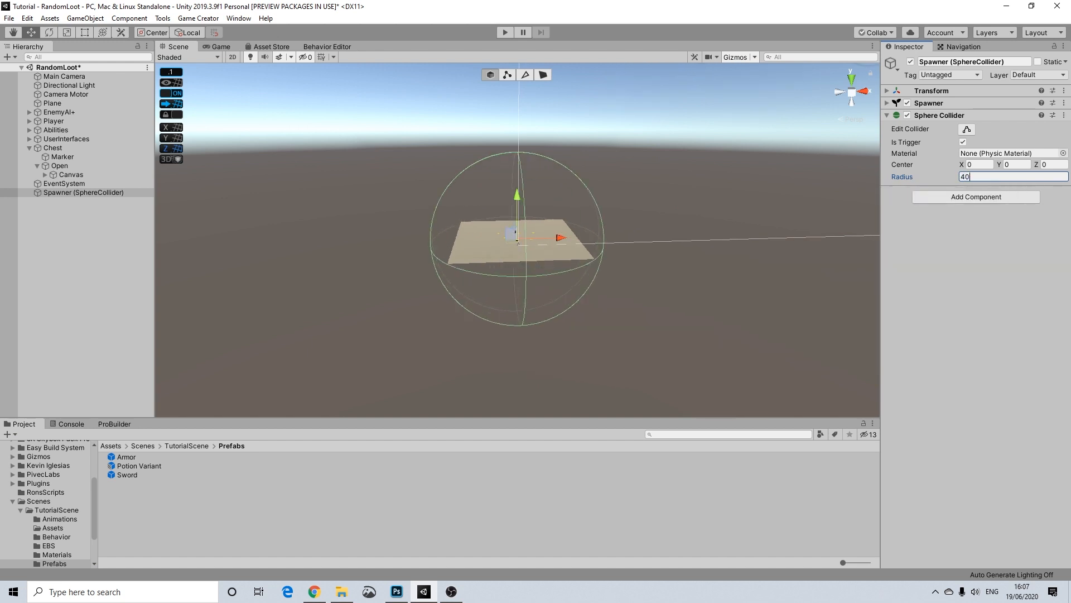
scroll(517, 239, "up", 8)
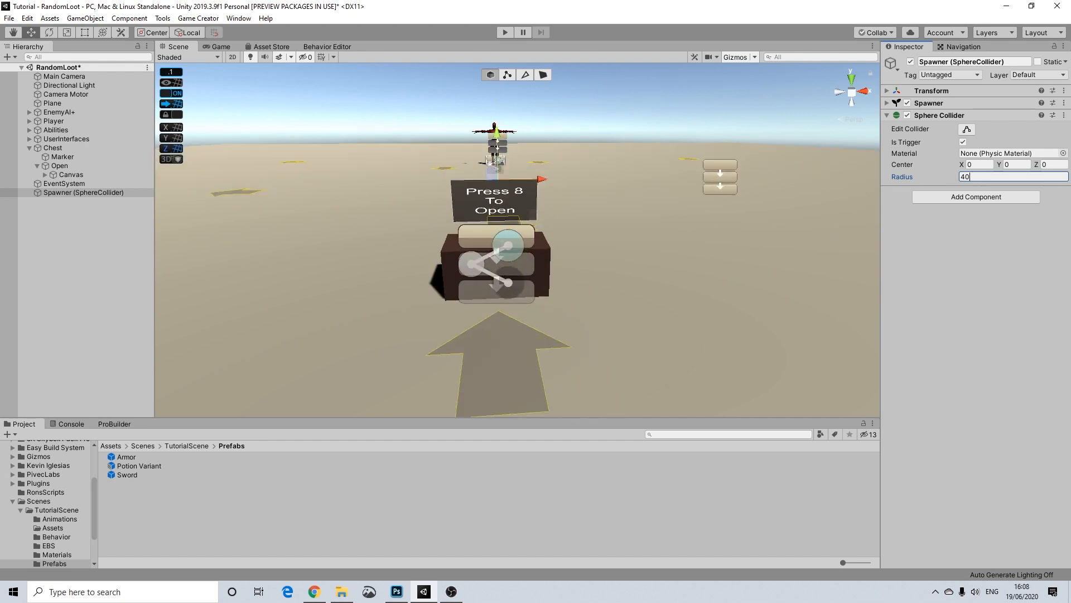
scroll(538, 179, "down", 3)
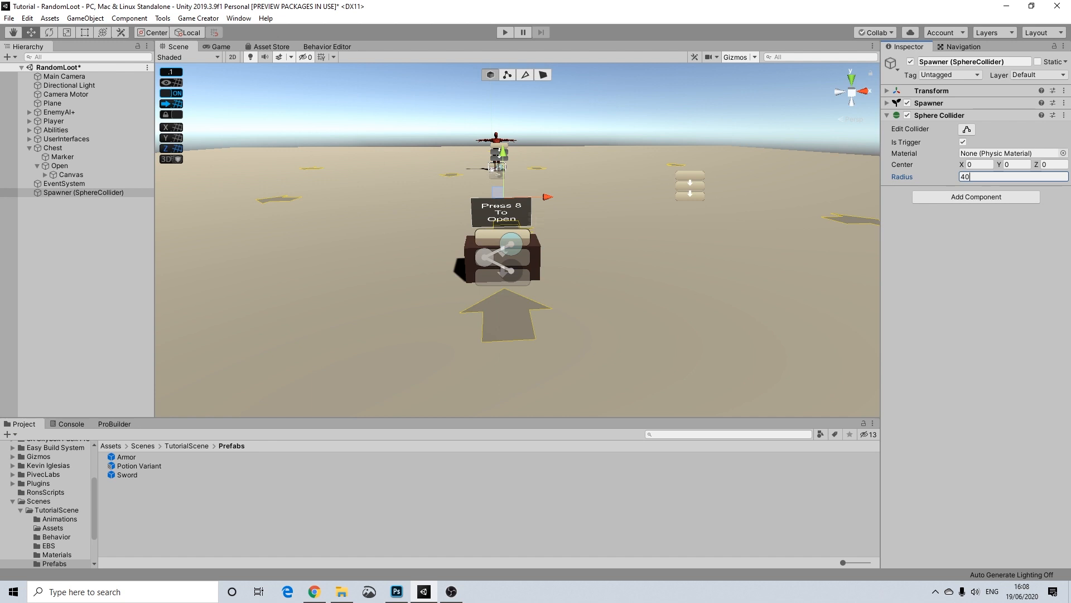
scroll(517, 240, "down", 6)
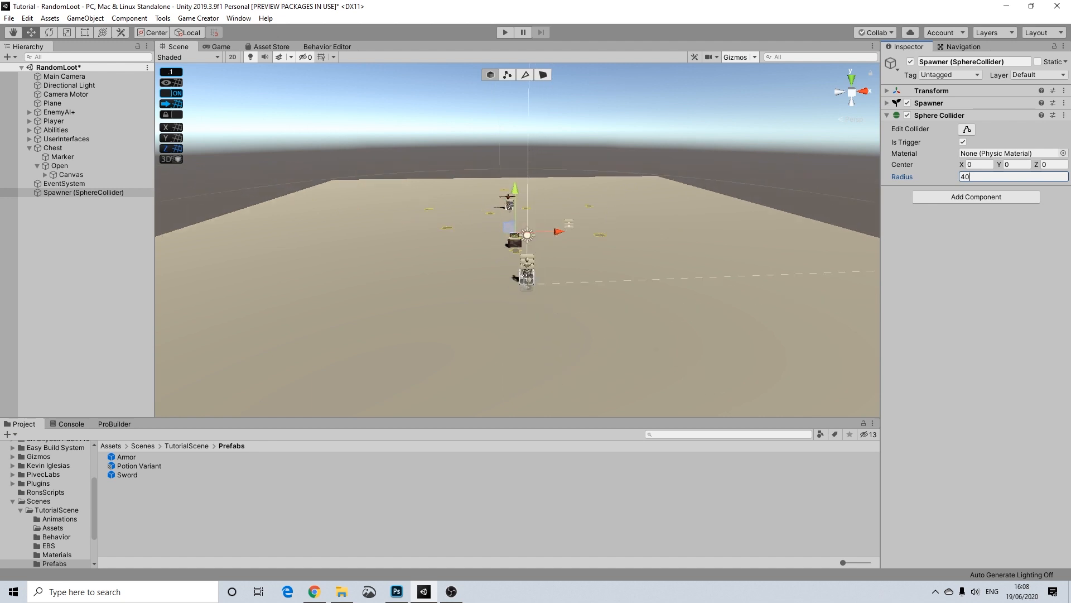
Make the Spawner a child of the Chest object and collapse the Open object's hierarchy.
scroll(524, 265, "down", 8)
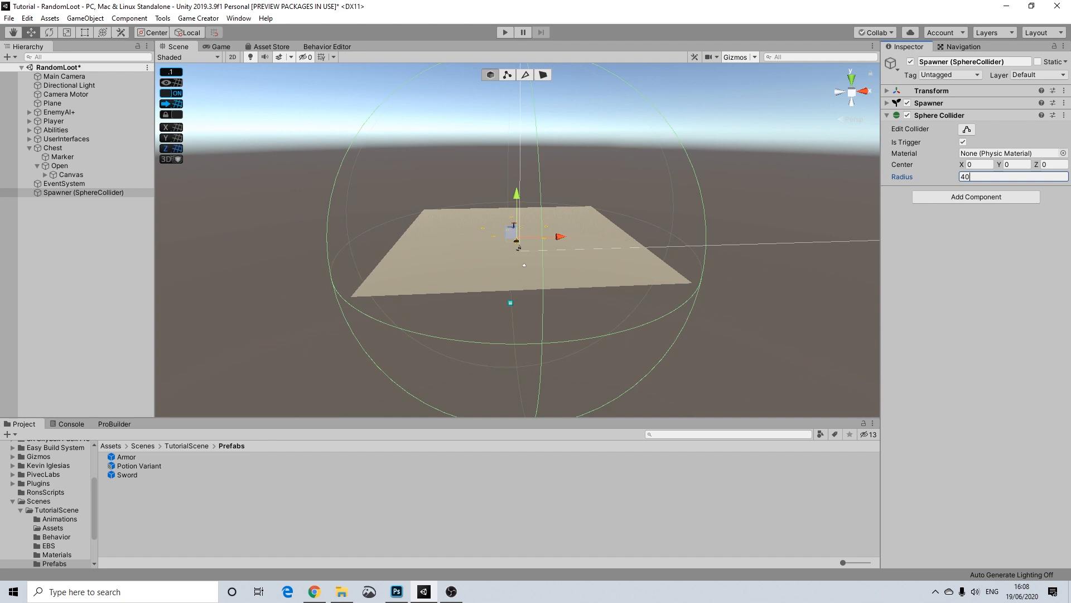
scroll(524, 265, "up", 10)
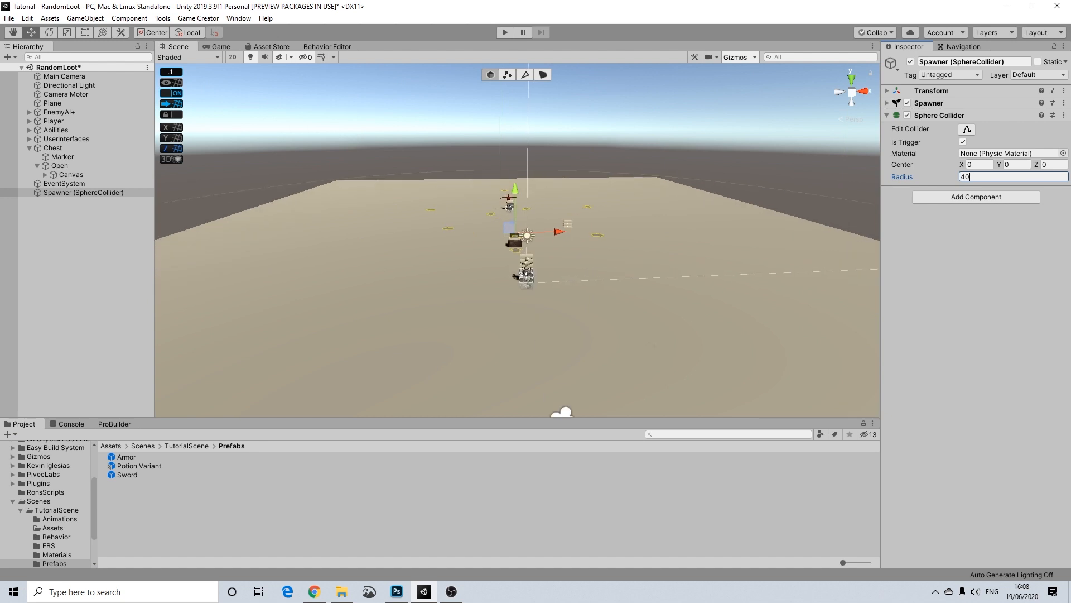
scroll(525, 265, "up", 5)
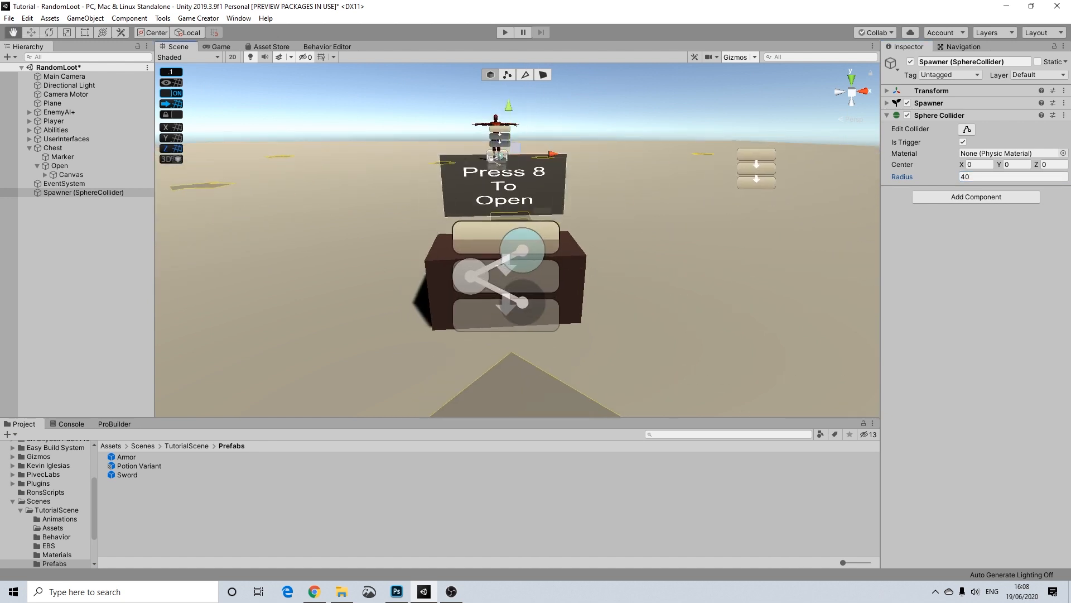
left_click(84, 193)
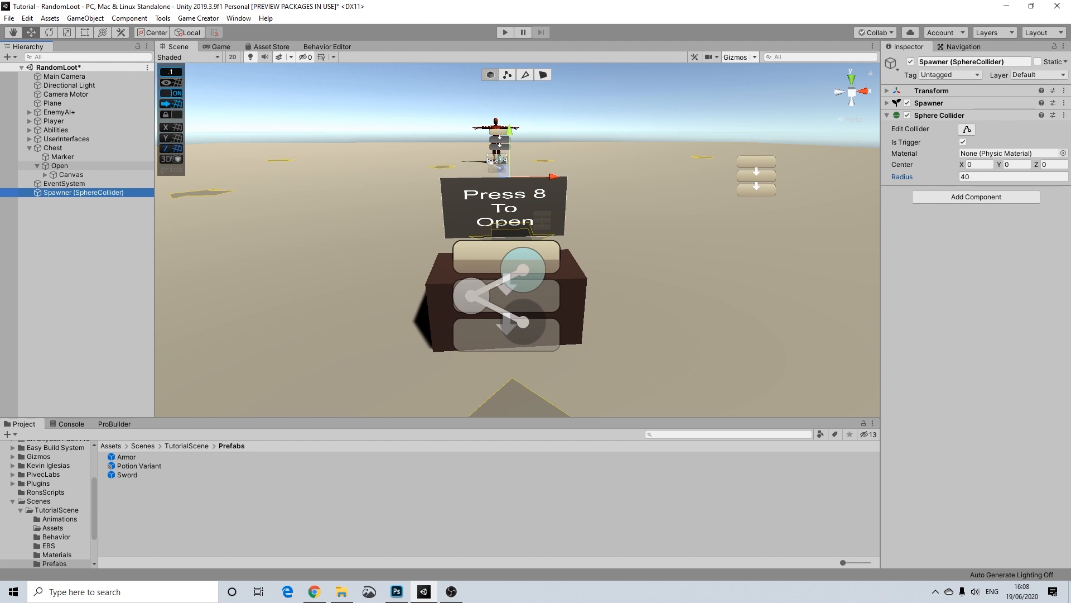
left_click_drag(84, 192, 59, 166)
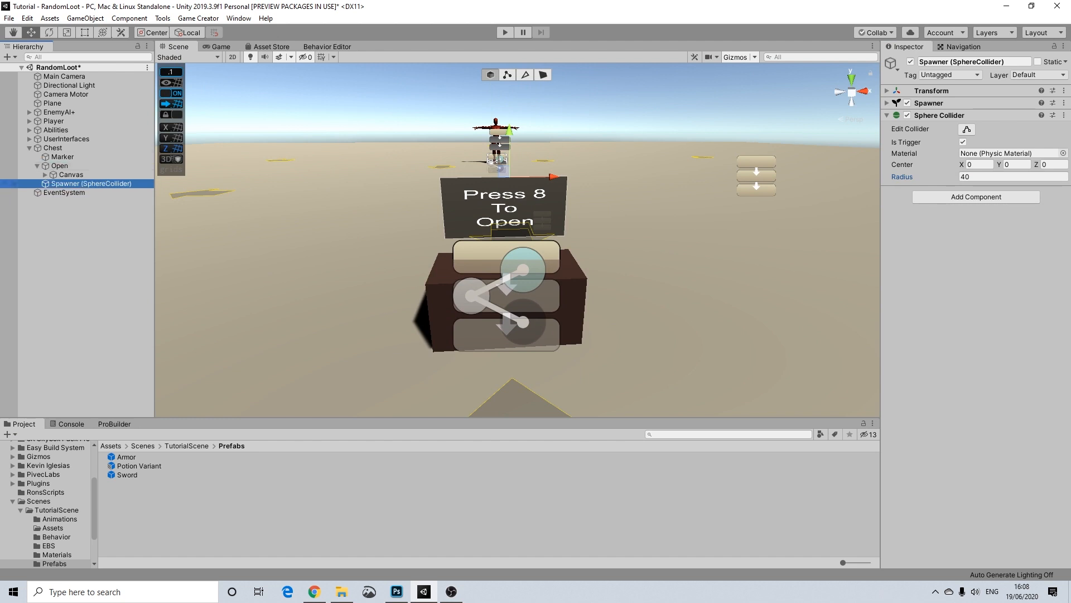
left_click(38, 165)
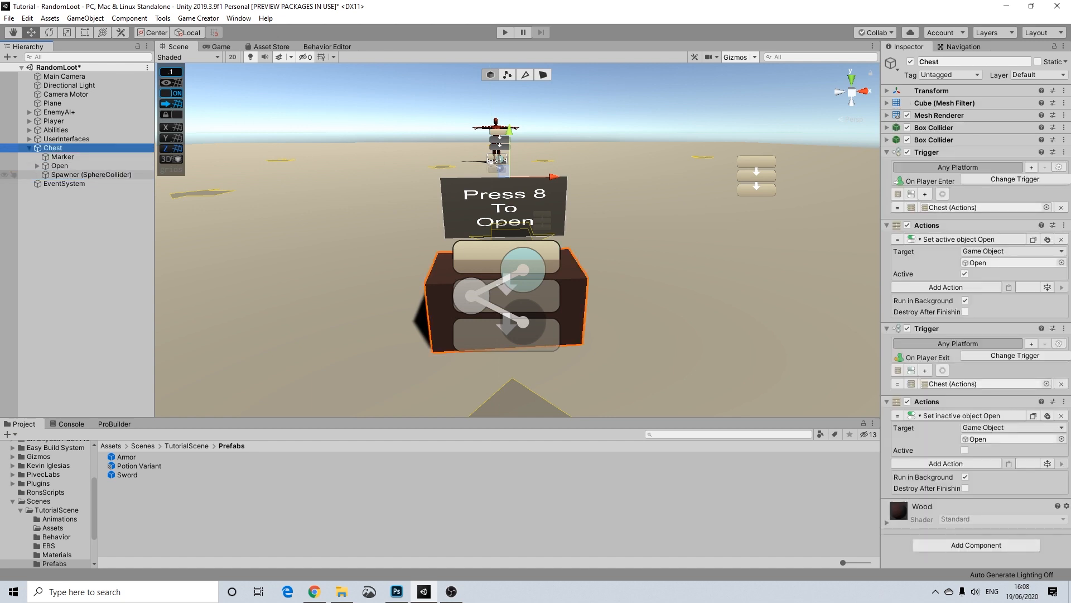
Have the Open object's final action set the Spawner active, and make the Spawner object itself inactive by default.
left_click(60, 166)
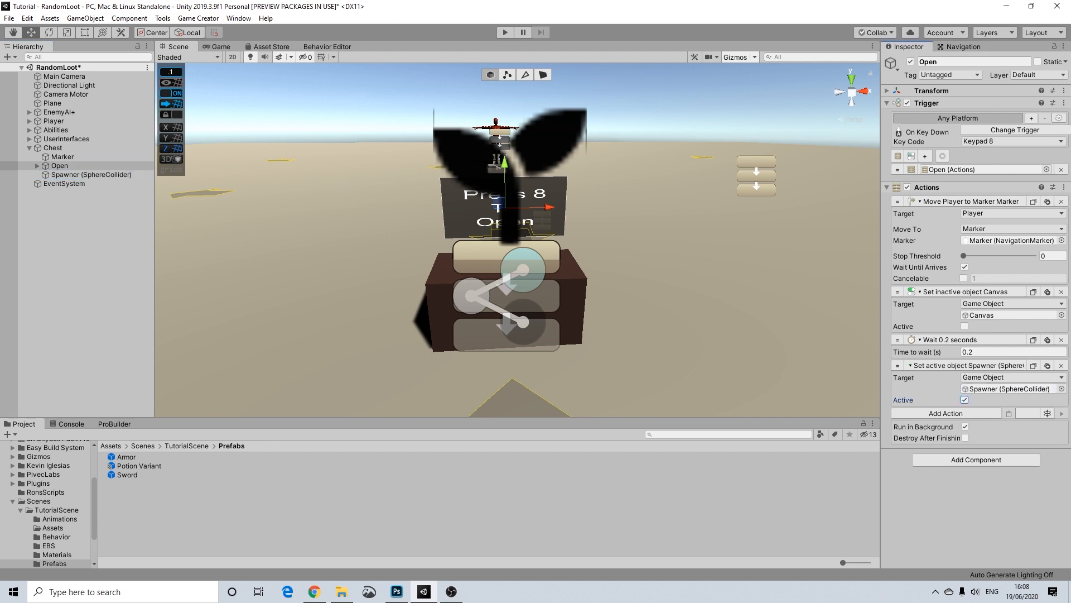
left_click(91, 174)
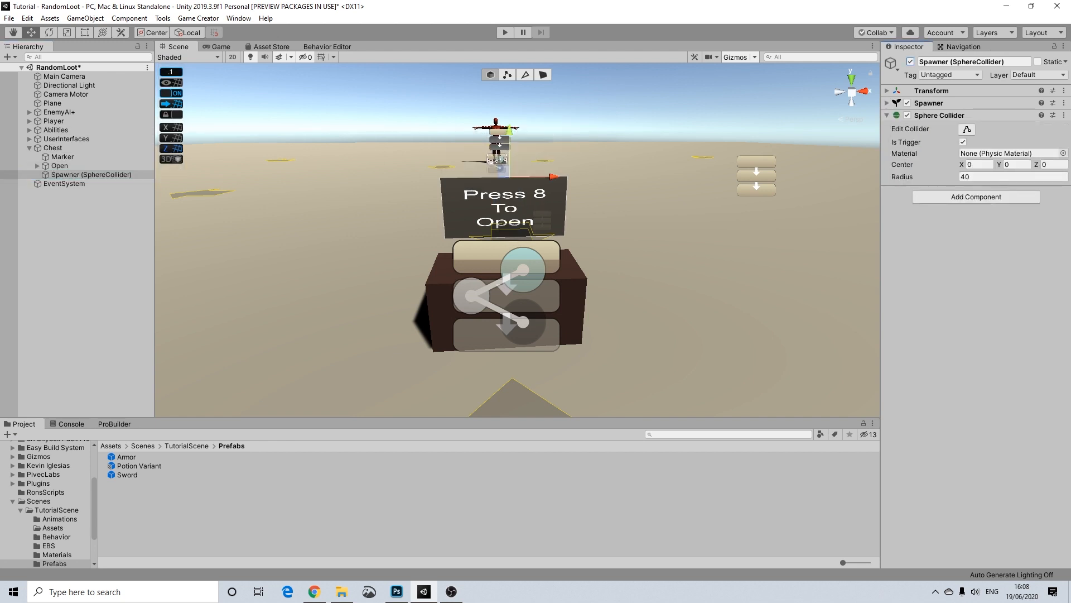
scroll(517, 240, "down", 5)
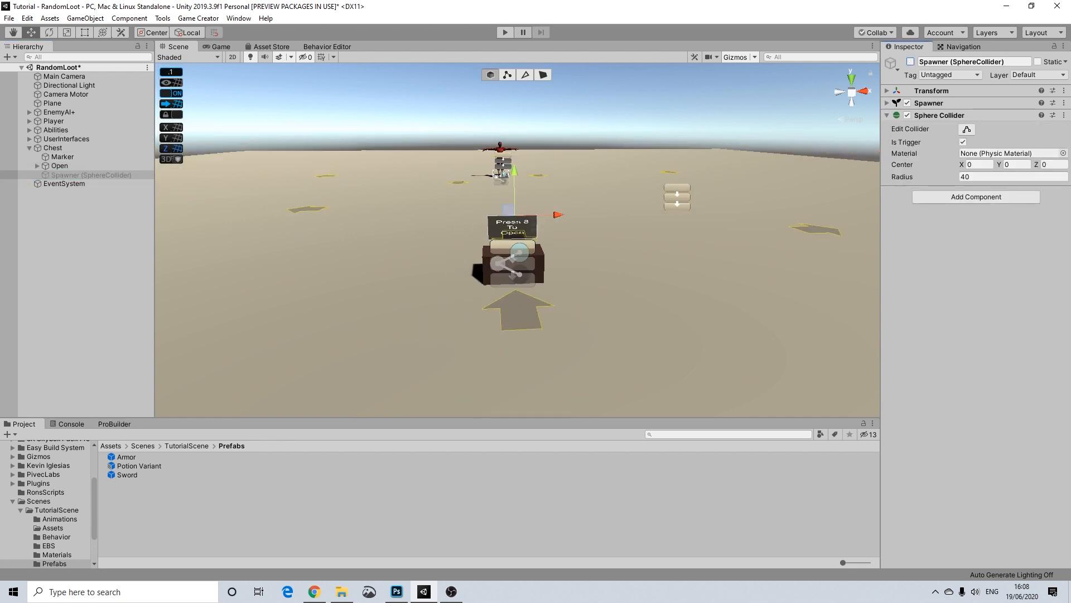
Play-test the scene by moving the player toward the chest, and stop the run.
left_click(60, 166)
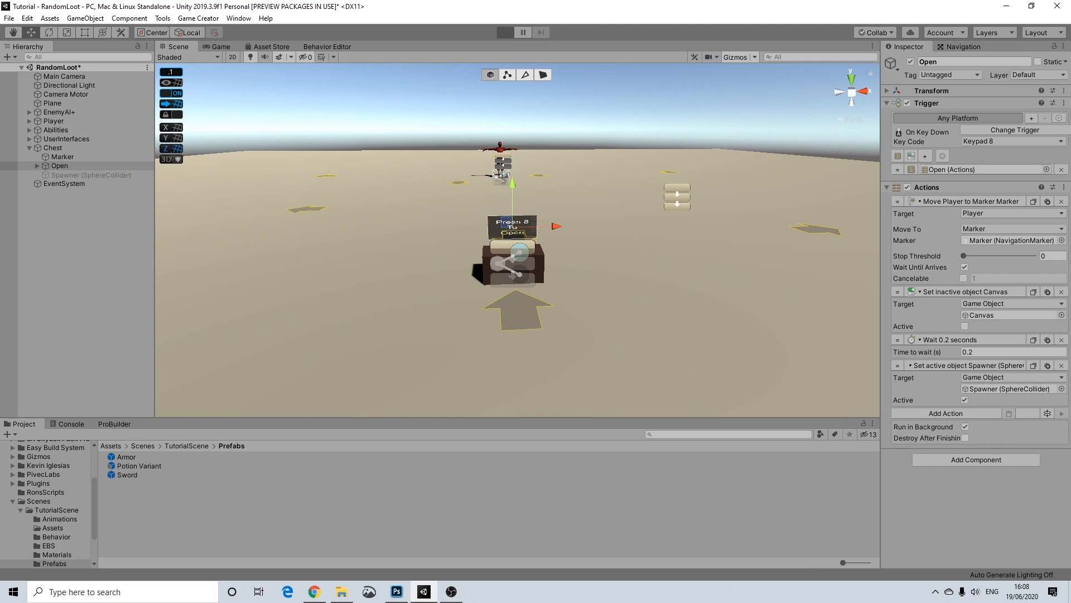
key("w")
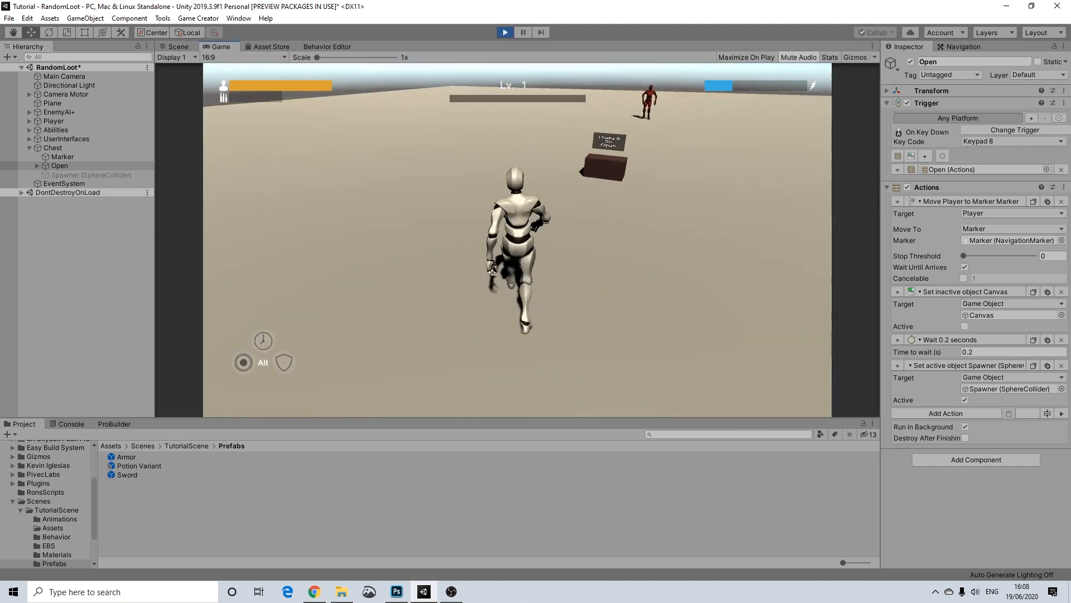
key("ctrl+p")
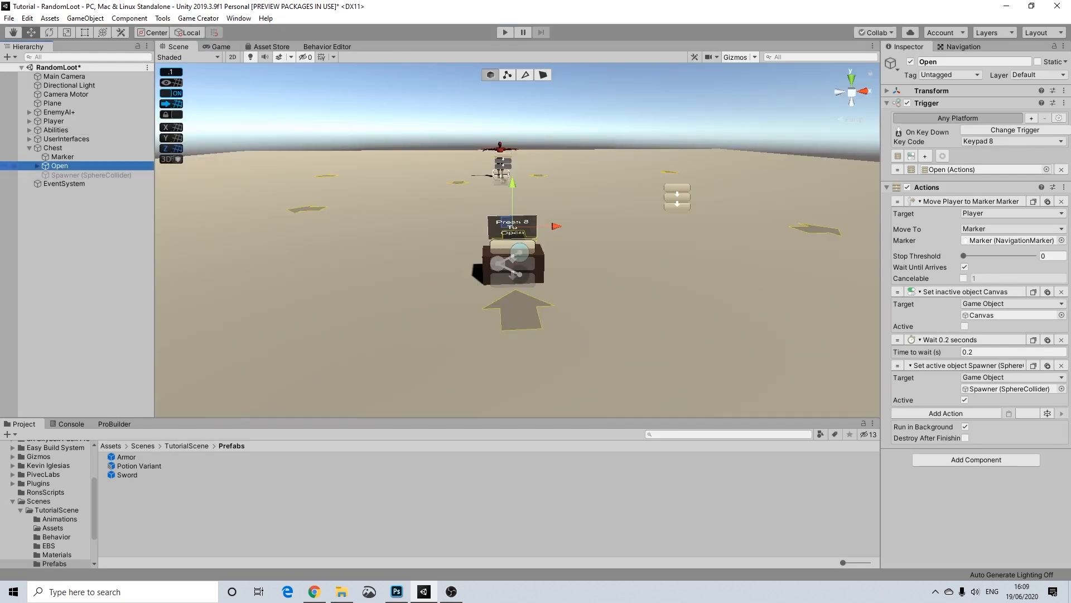
Make the chest's Open object inactive by default while keeping its child Canvas enabled.
left_click(71, 174)
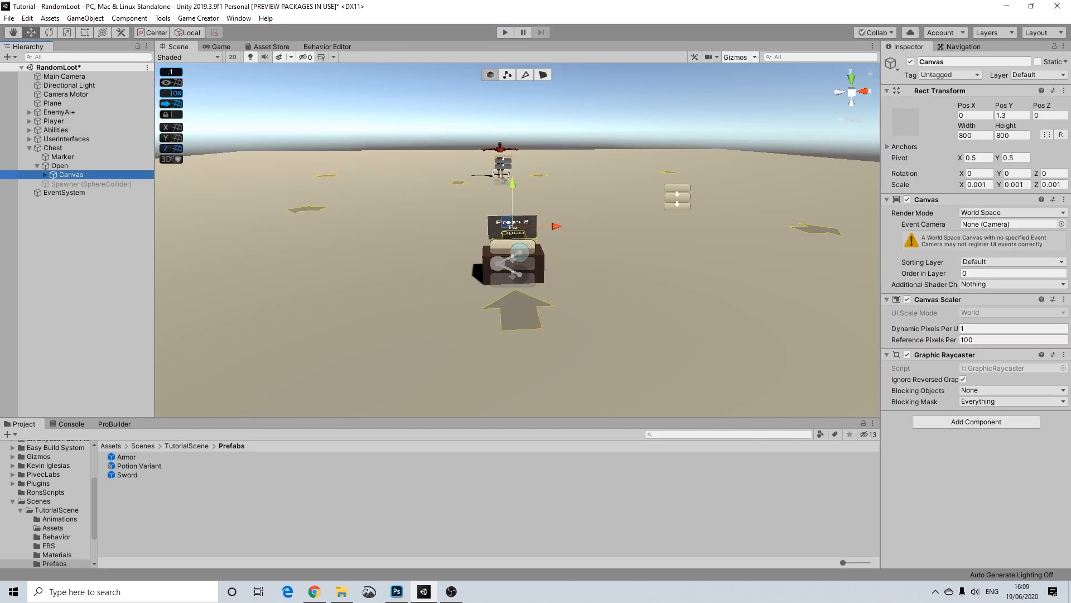
left_click(910, 62)
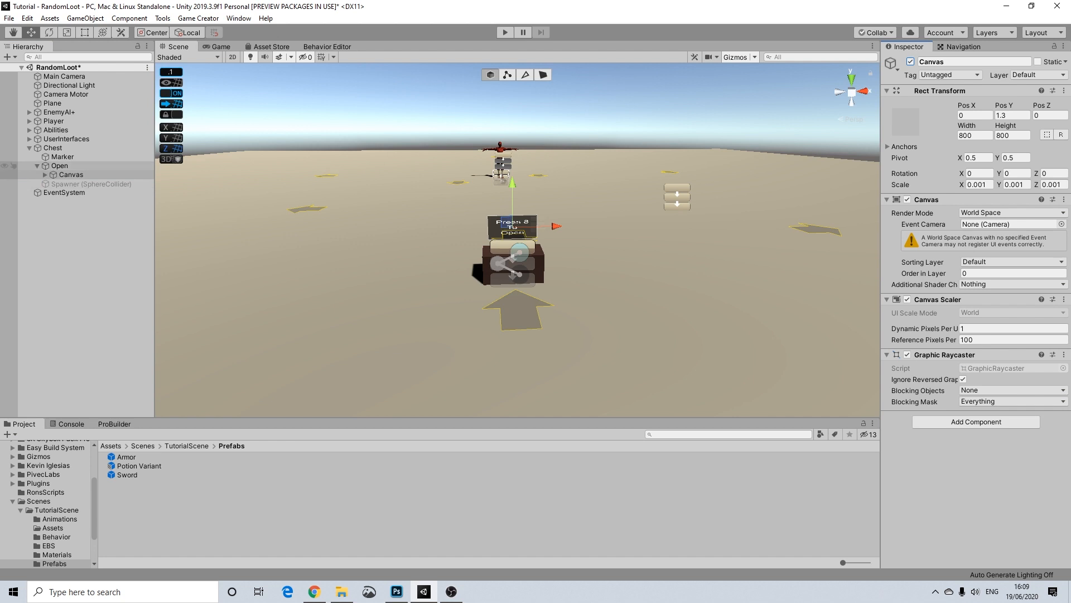
left_click(59, 165)
left_click(910, 62)
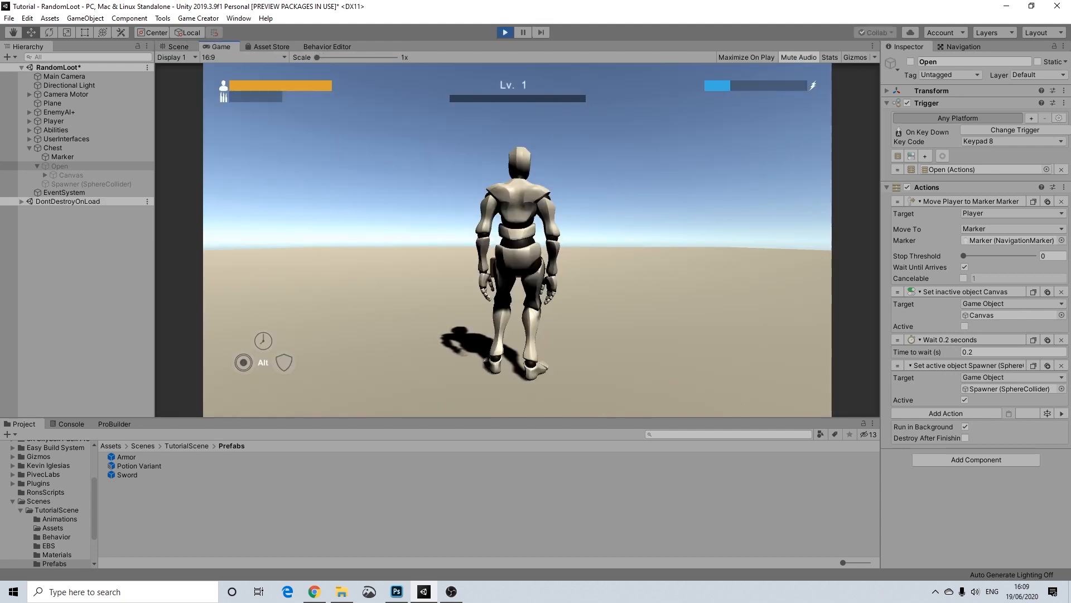
Play-test the scene: walk to the chest, open it with keypad 8, check the spawned loot and walk away.
key("s")
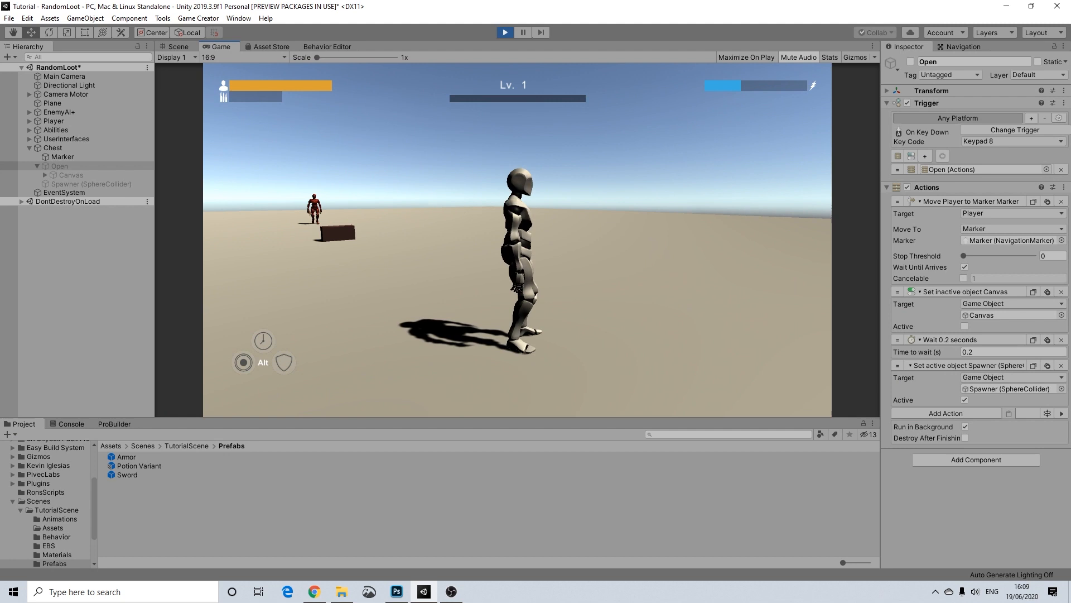
key("w")
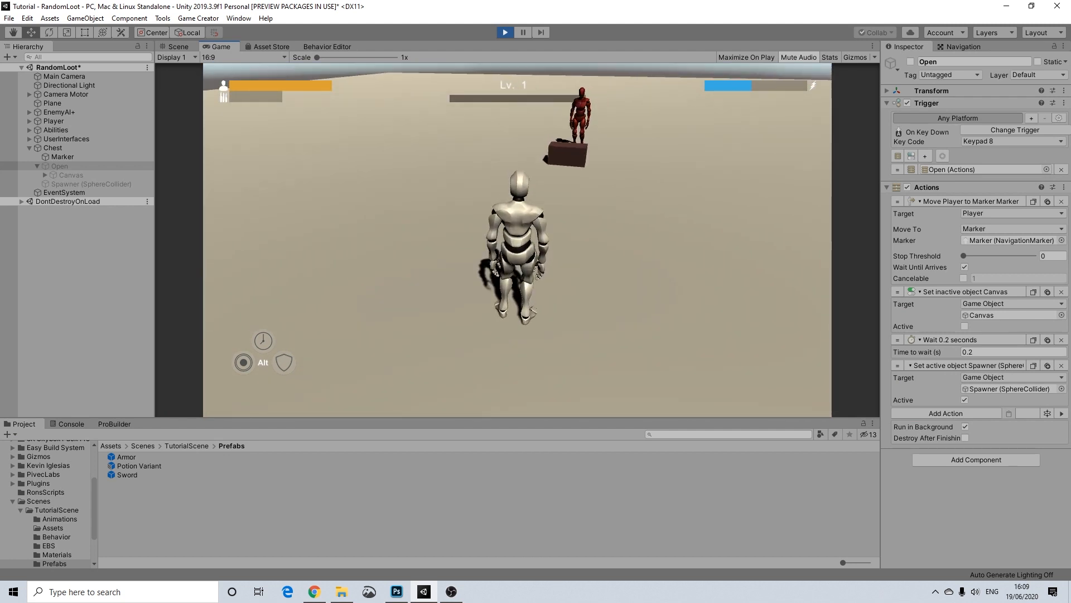
key("w")
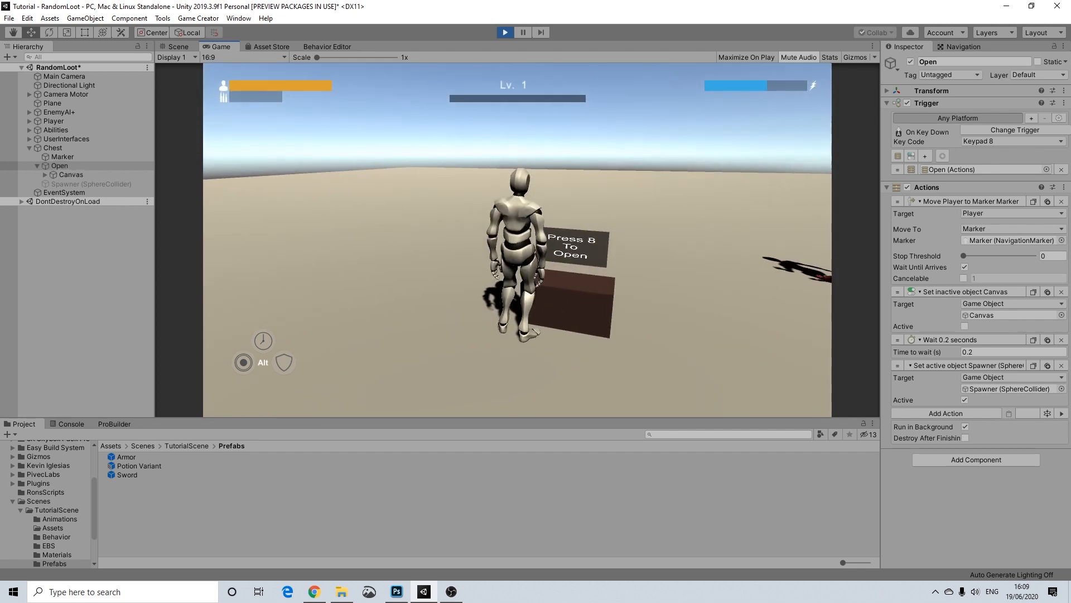
key("KP_8")
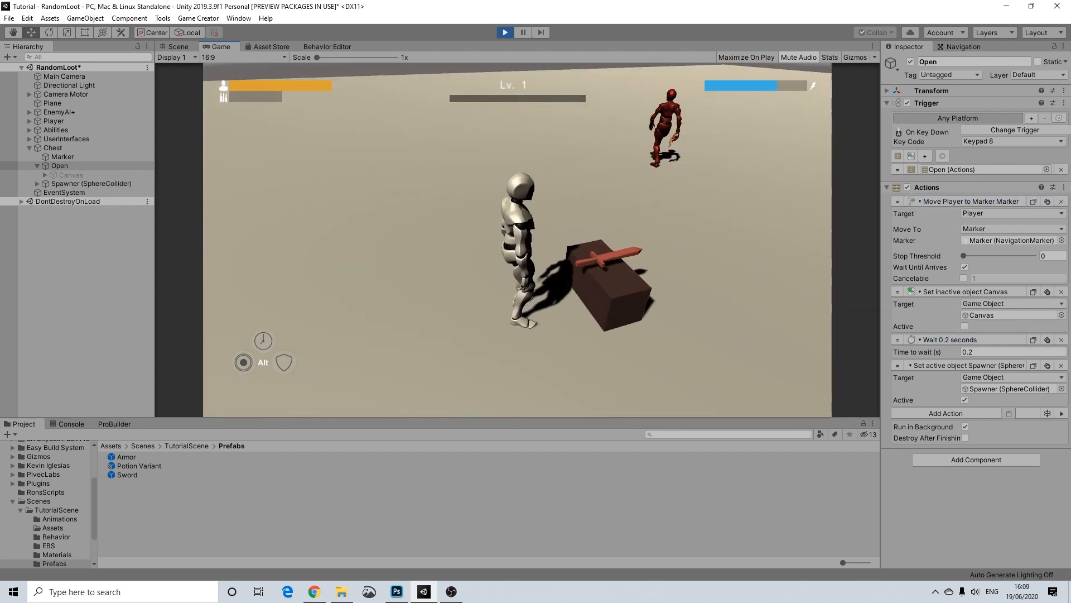
key("d")
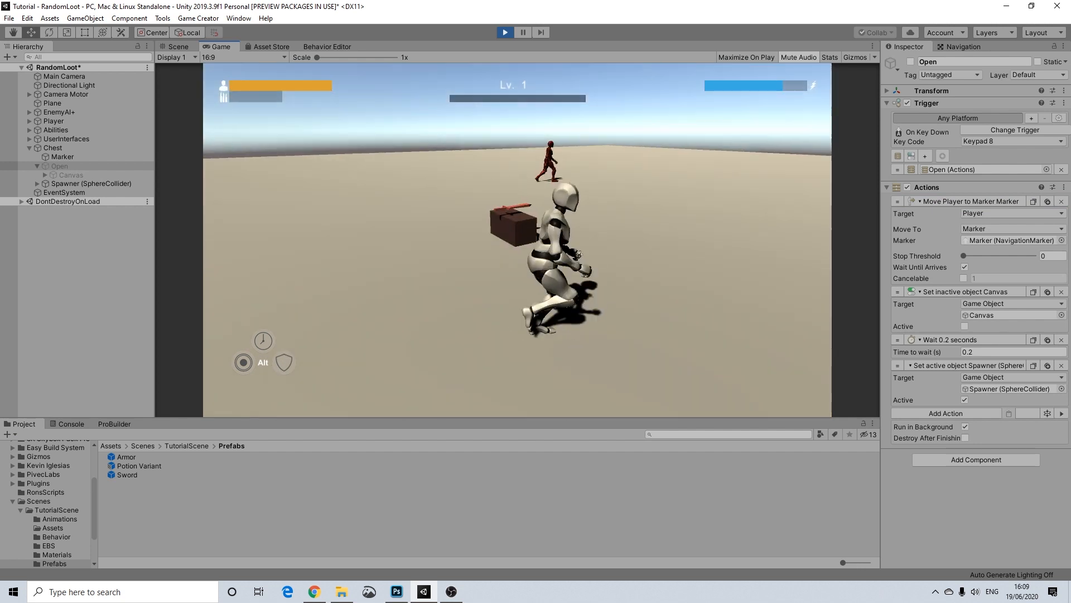
key("a")
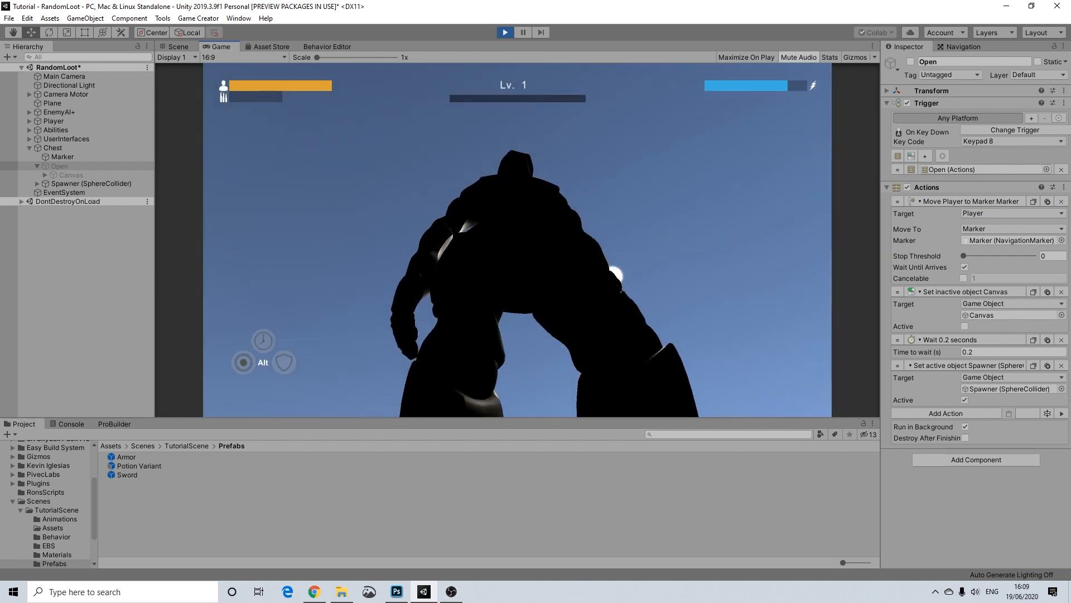
key("ctrl+p")
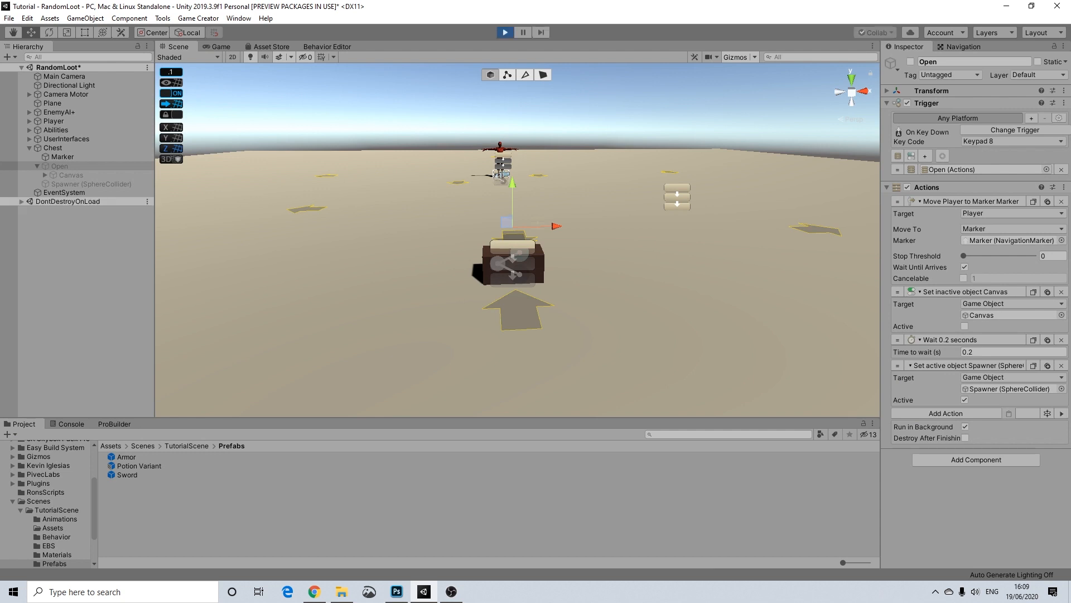
Run the scene two more times, opening the chest with keypad 8 each time to compare the random loot.
key("w")
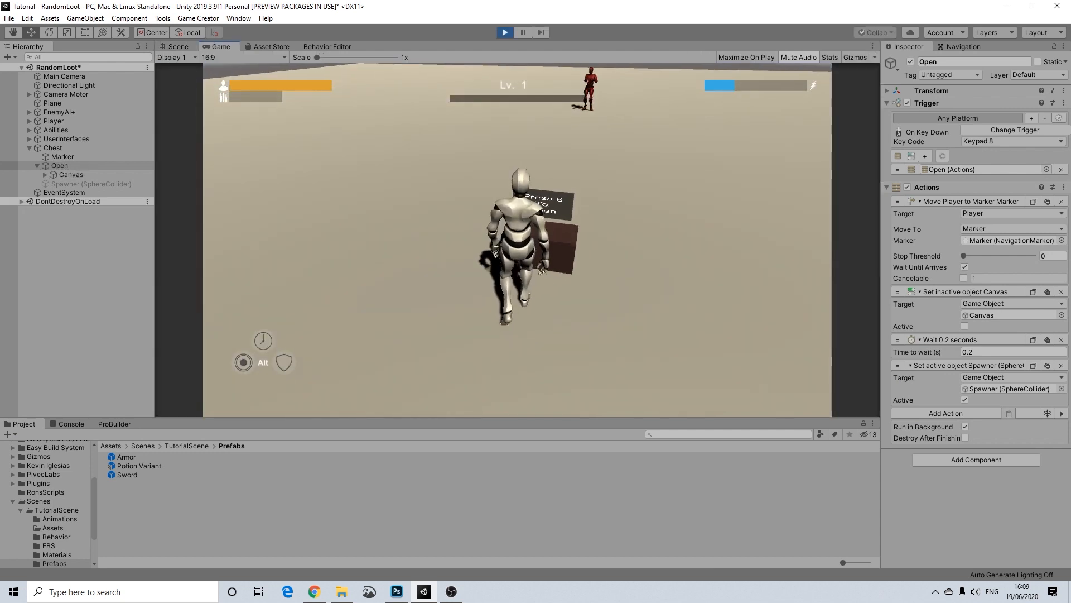
key("KP_8")
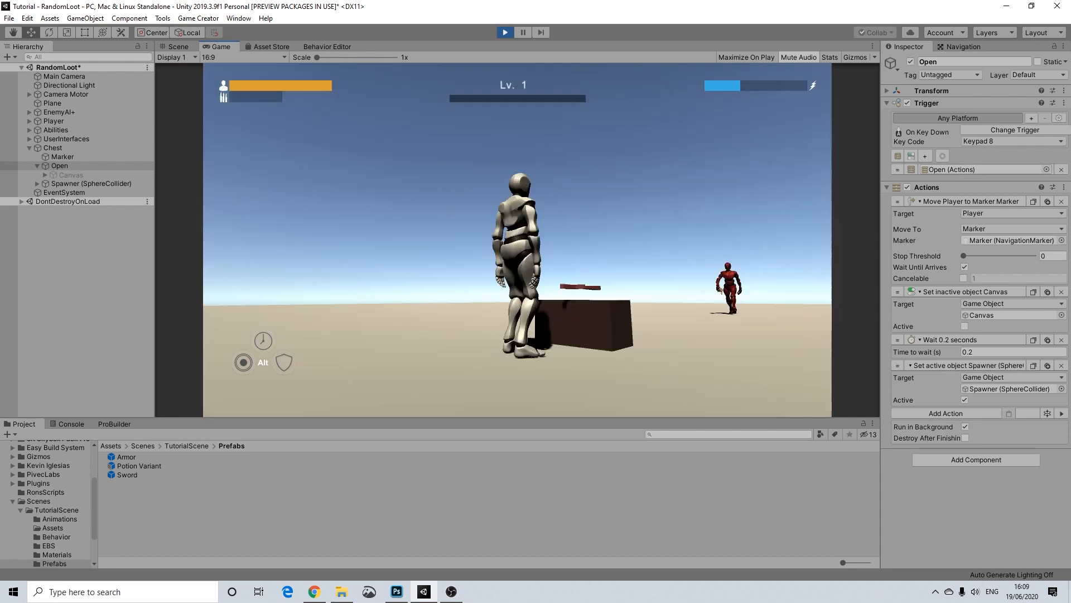
key("ctrl+p")
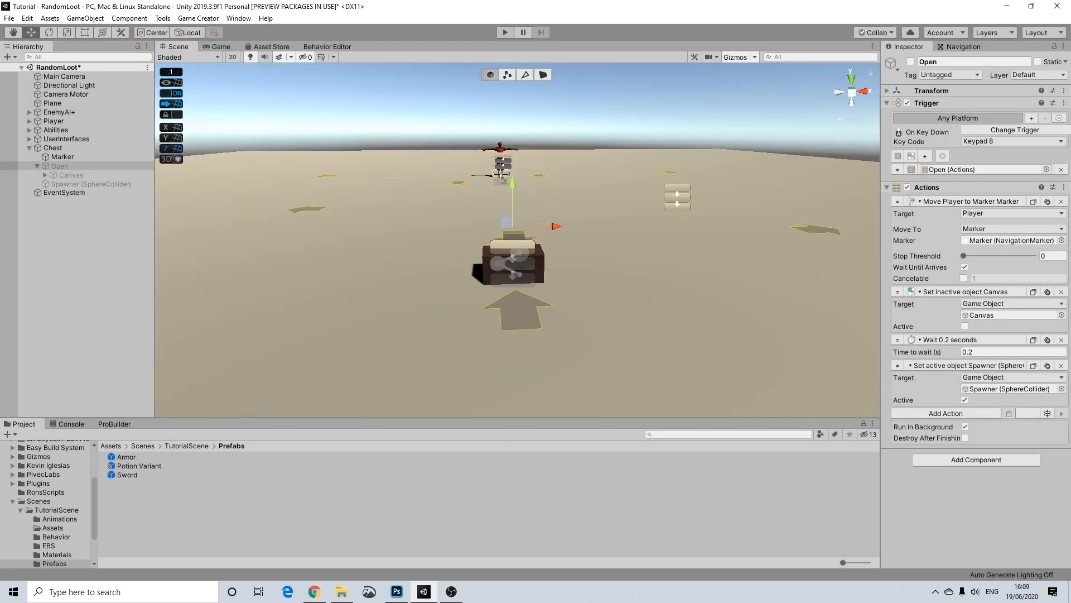
key("ctrl+p")
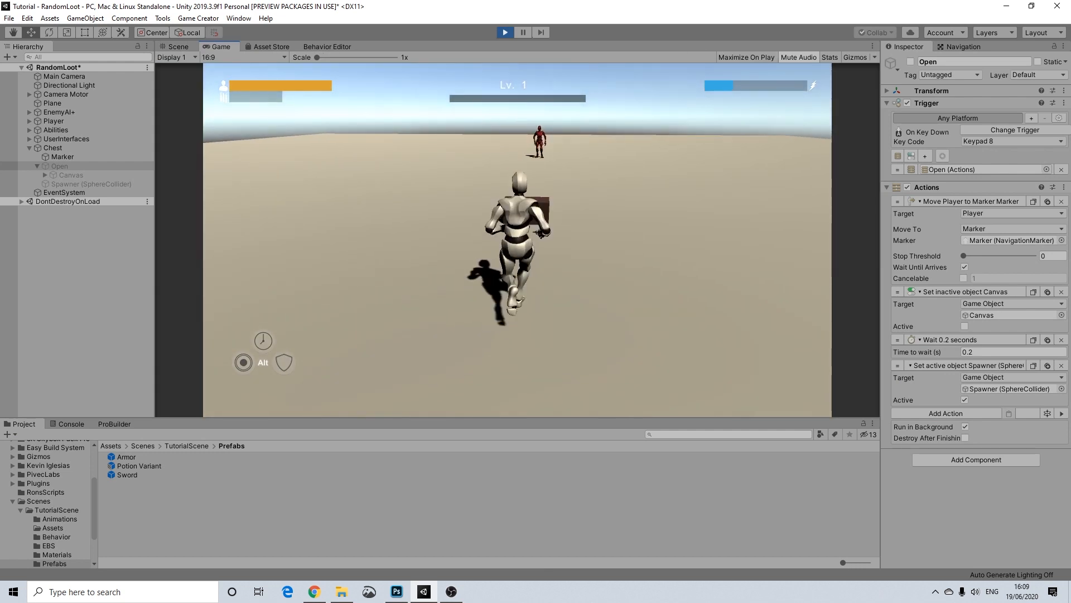
key("KP_8")
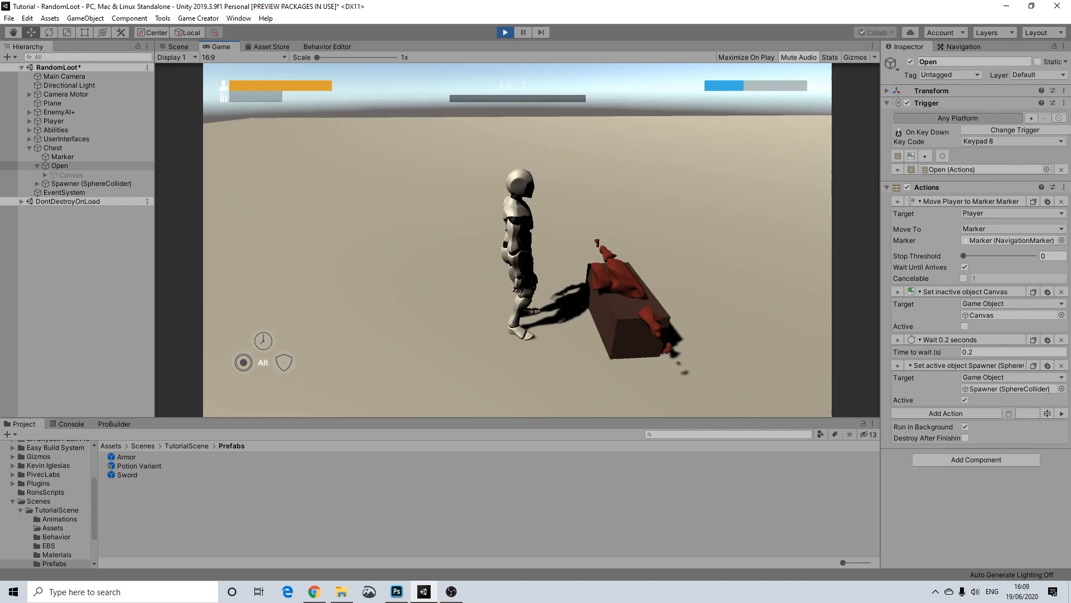
key("ctrl+p")
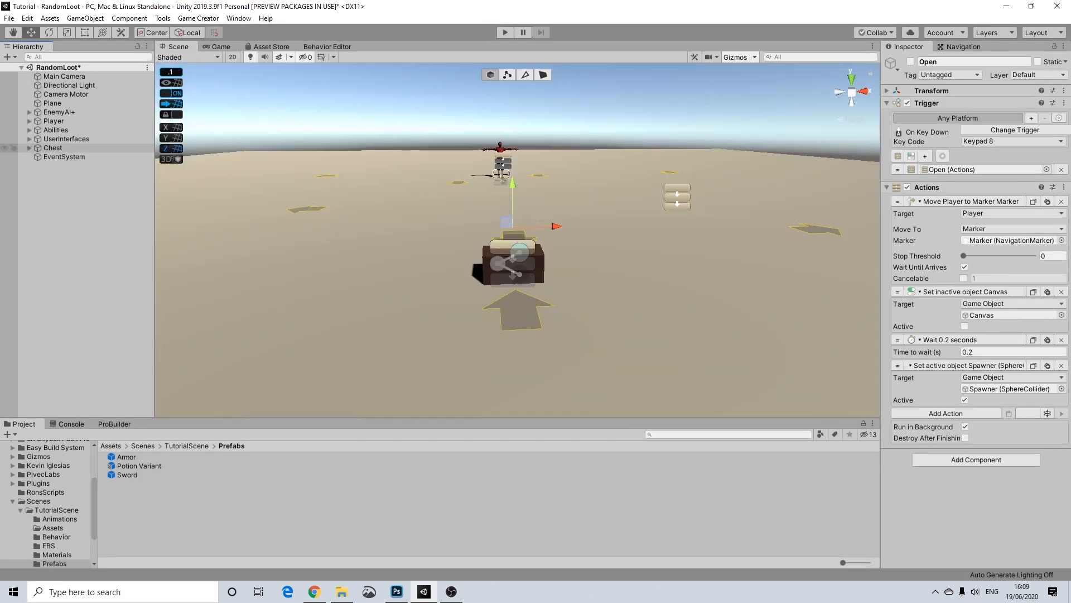
Duplicate the Chest twice and place one copy on each side of the original along the X axis.
left_click(53, 148)
scroll(518, 251, "down", 5)
middle_click_drag(518, 252, 367, 275)
left_click_drag(367, 275, 367, 320, "alt")
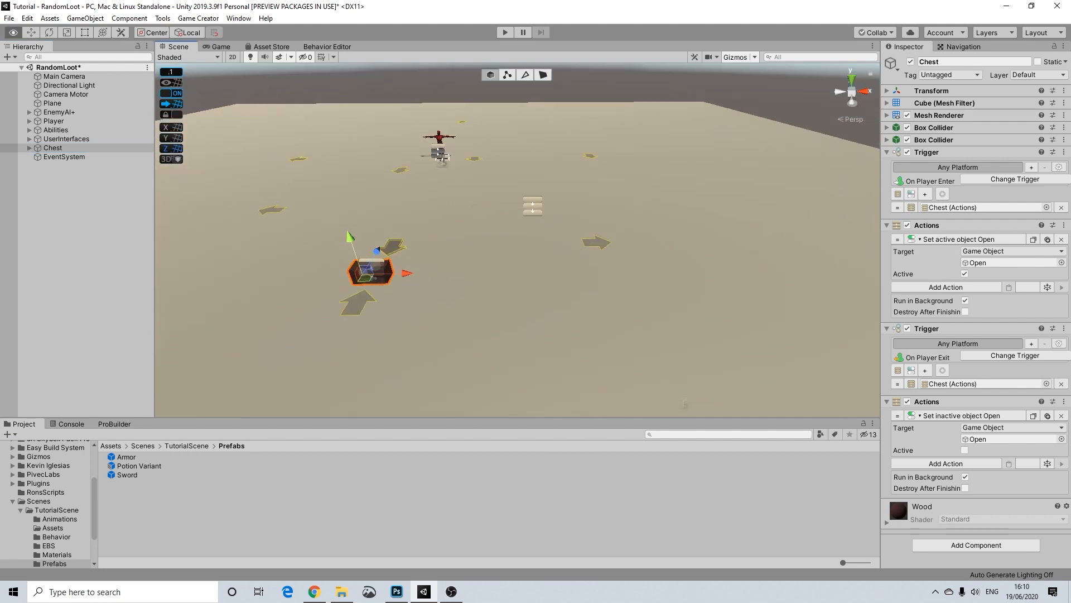
right_click_drag(367, 265, 367, 274)
middle_click_drag(367, 274, 522, 291)
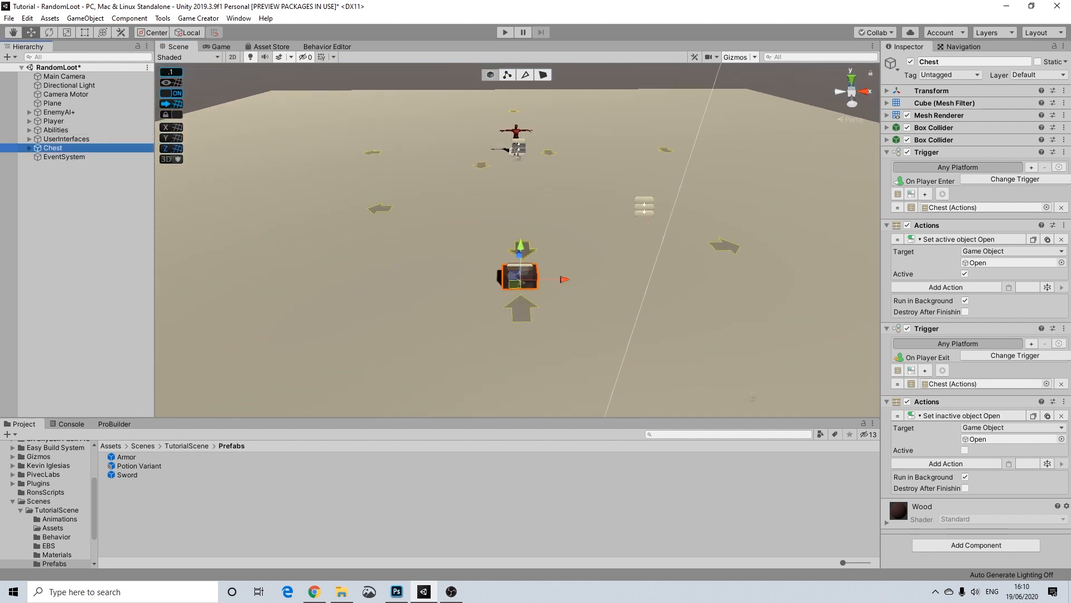
key("ctrl+d")
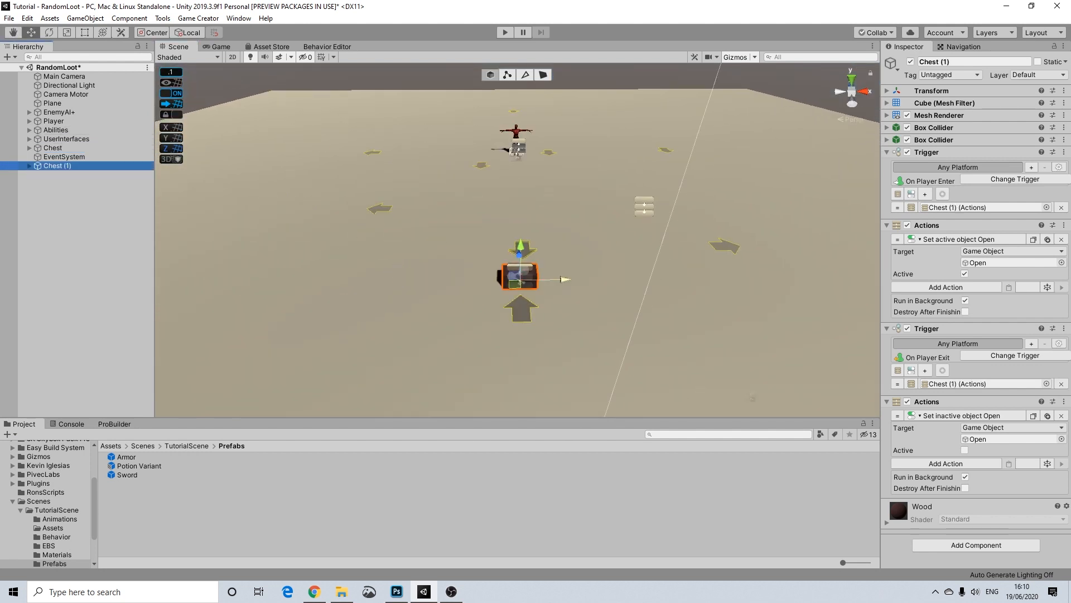
left_click_drag(550, 279, 463, 278)
key("ctrl+d")
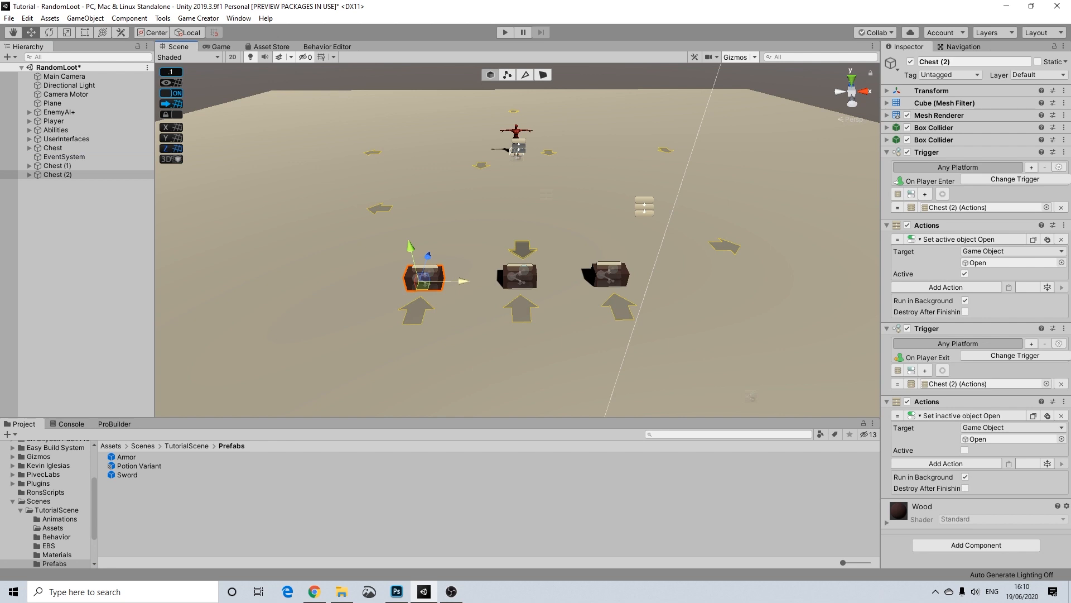
Duplicate two more chests and place one at each end of the row, making five evenly spaced chests.
key("ctrl+d")
left_click_drag(463, 280, 390, 282)
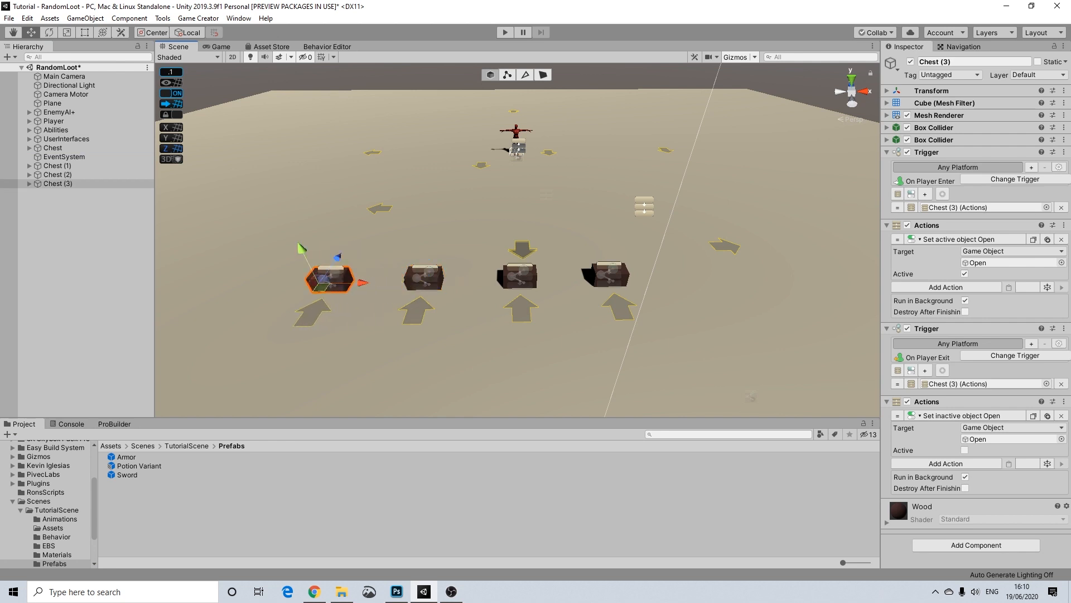
left_click(57, 174)
key("ctrl+d")
left_click_drag(658, 278, 779, 275)
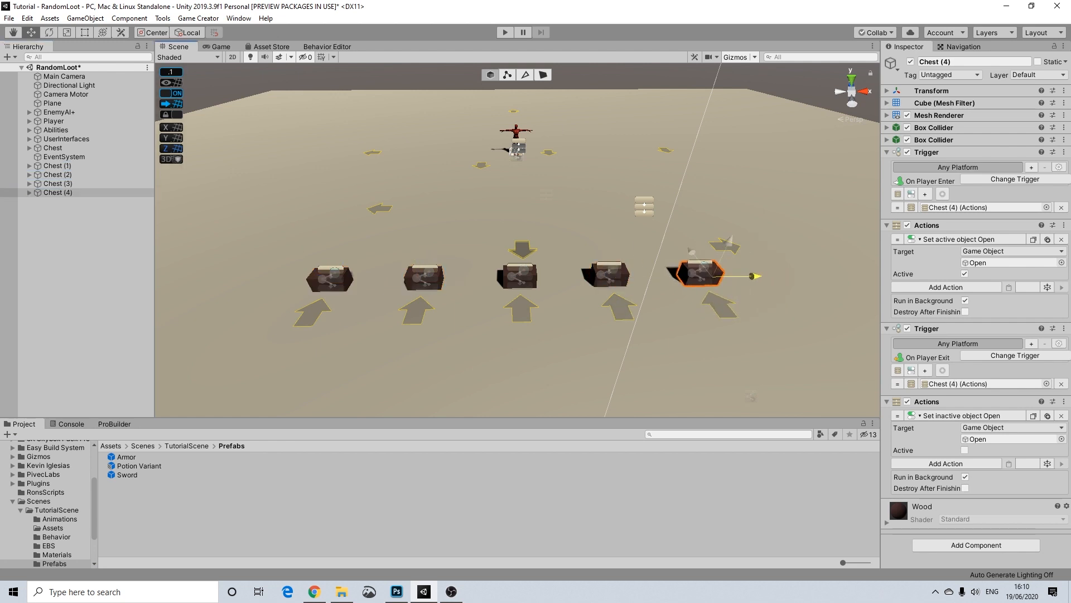
scroll(517, 240, "down", 2)
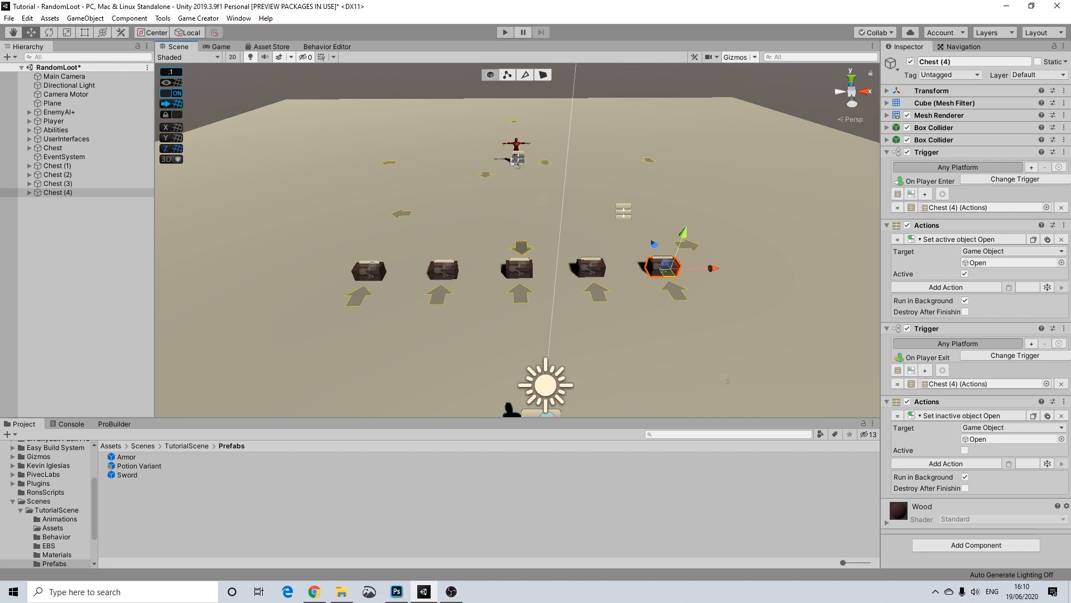
Play-test the scene, walking along the row and opening all five chests one after another with keypad 8.
key("ctrl+p")
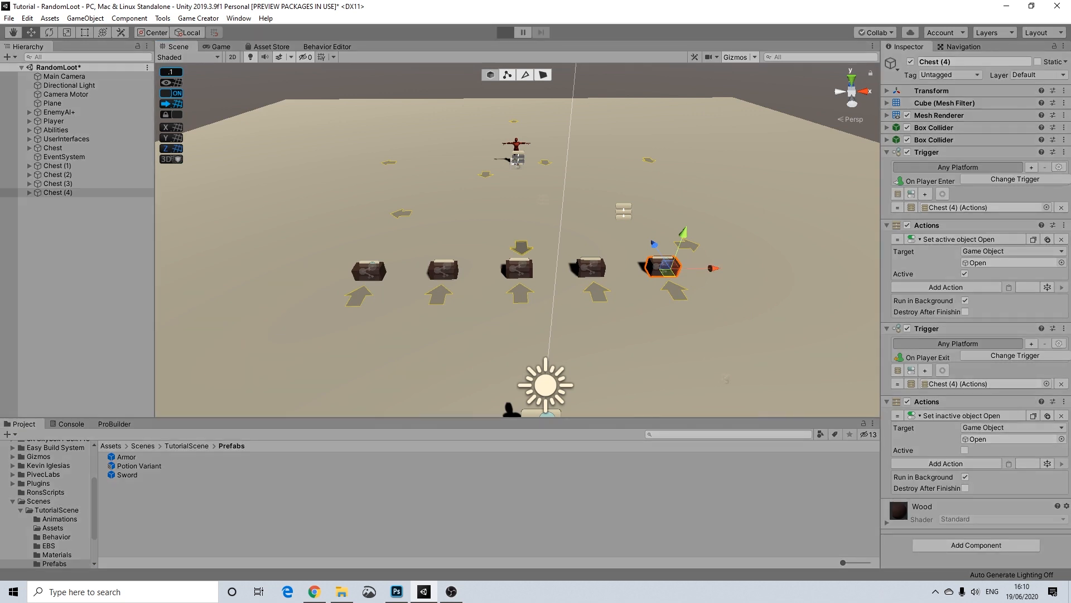
key("w")
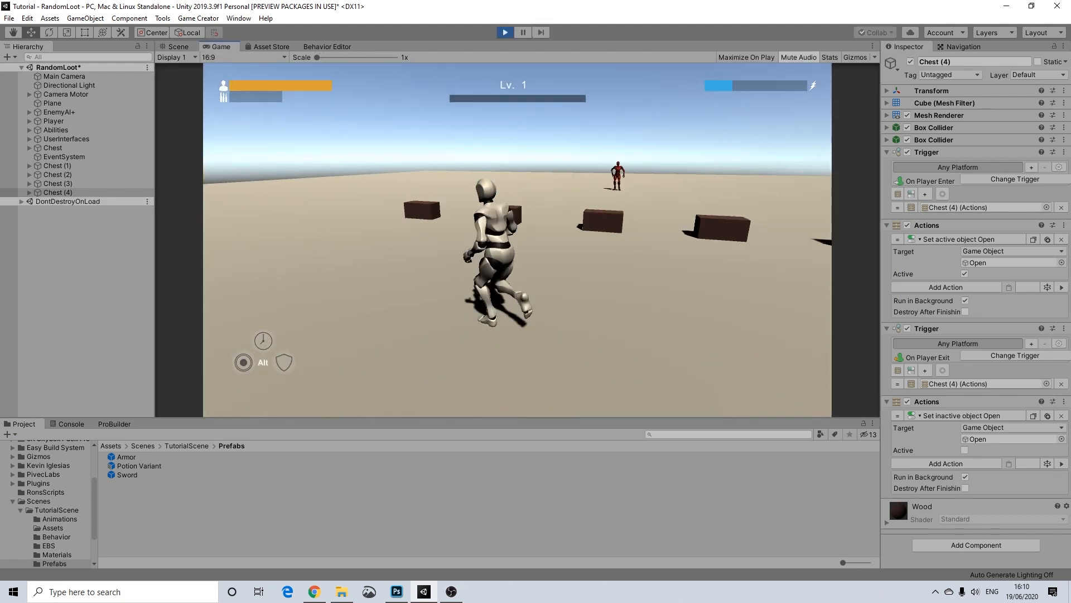
key("w")
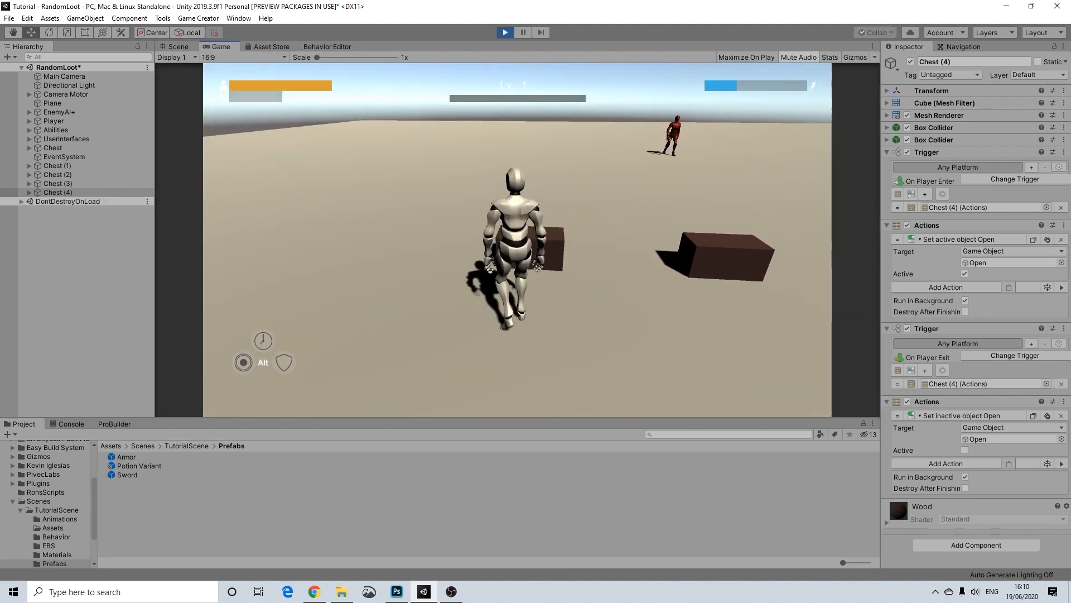
key("8")
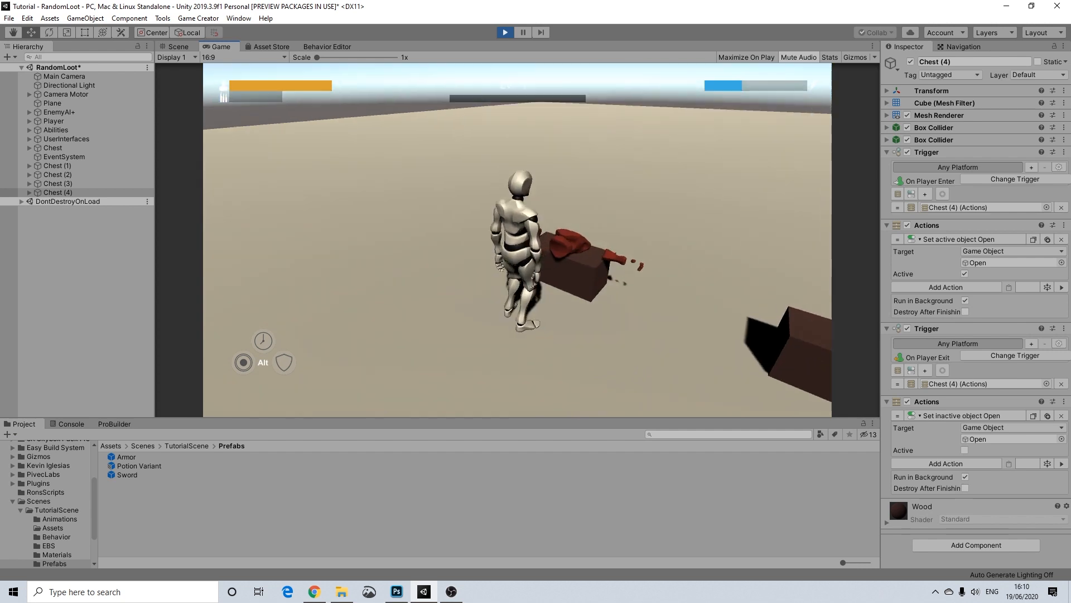
key("d")
key("w")
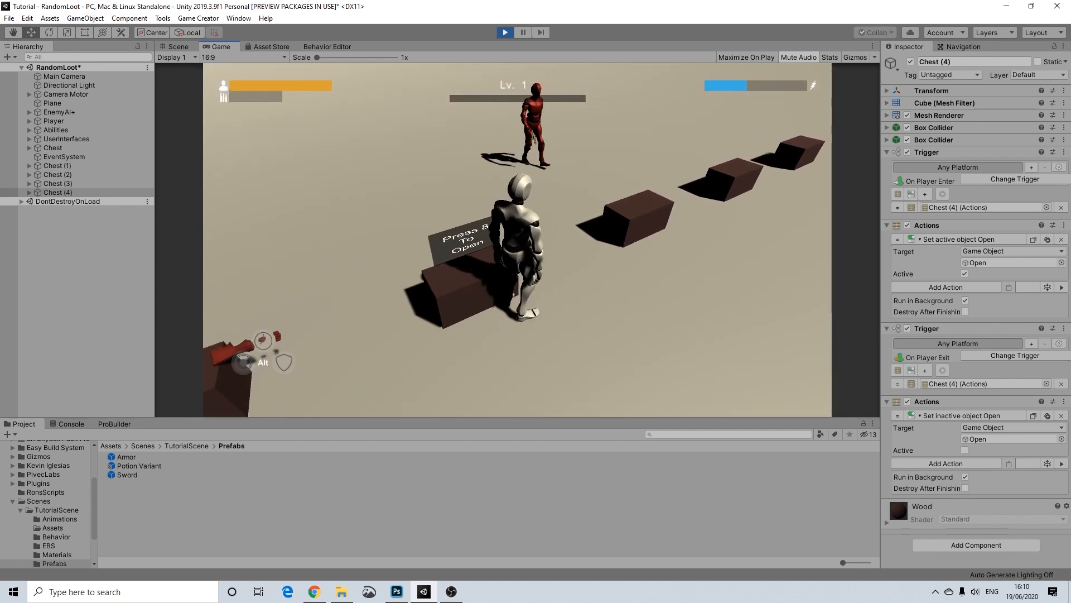
key("8")
key("w")
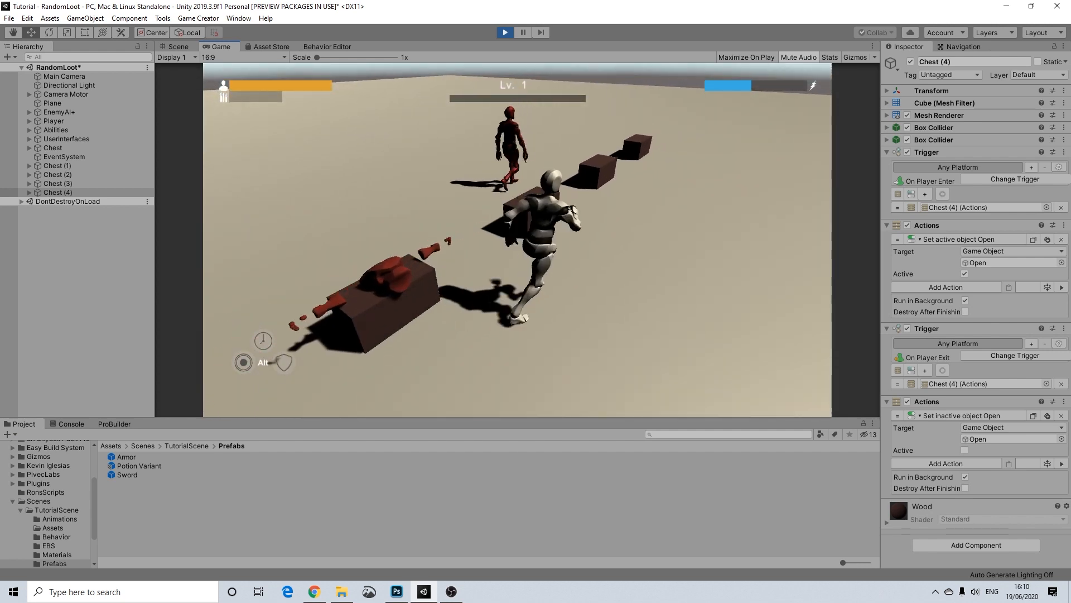
key("8")
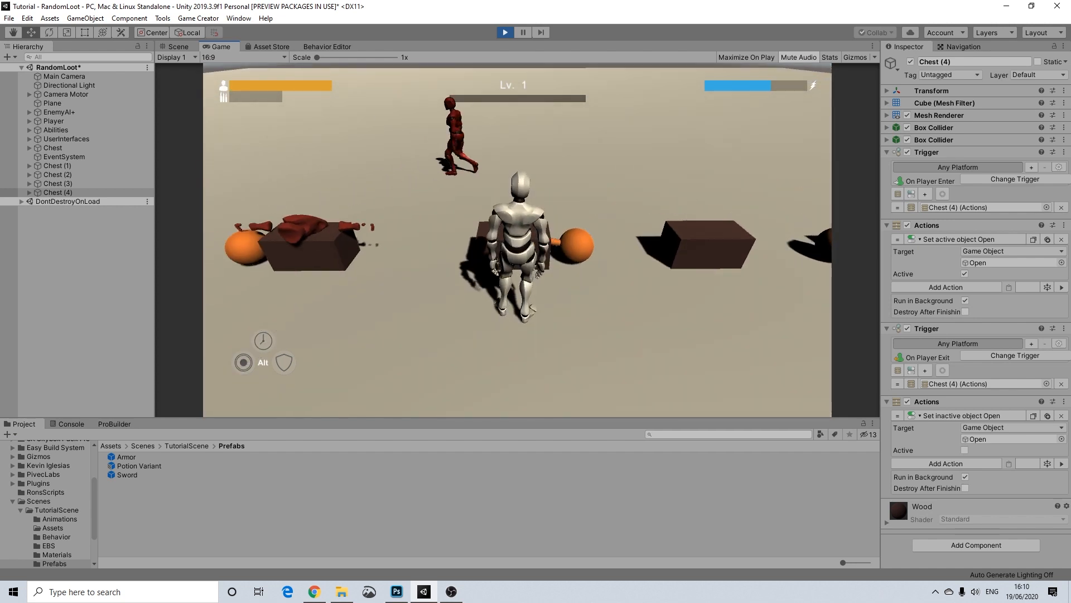
key("w")
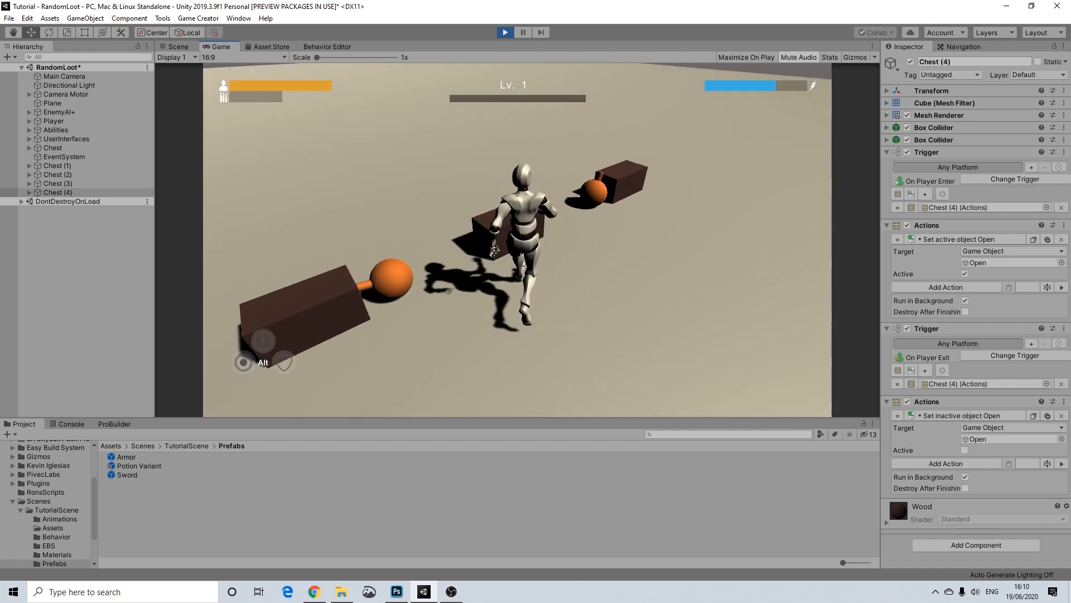
key("f")
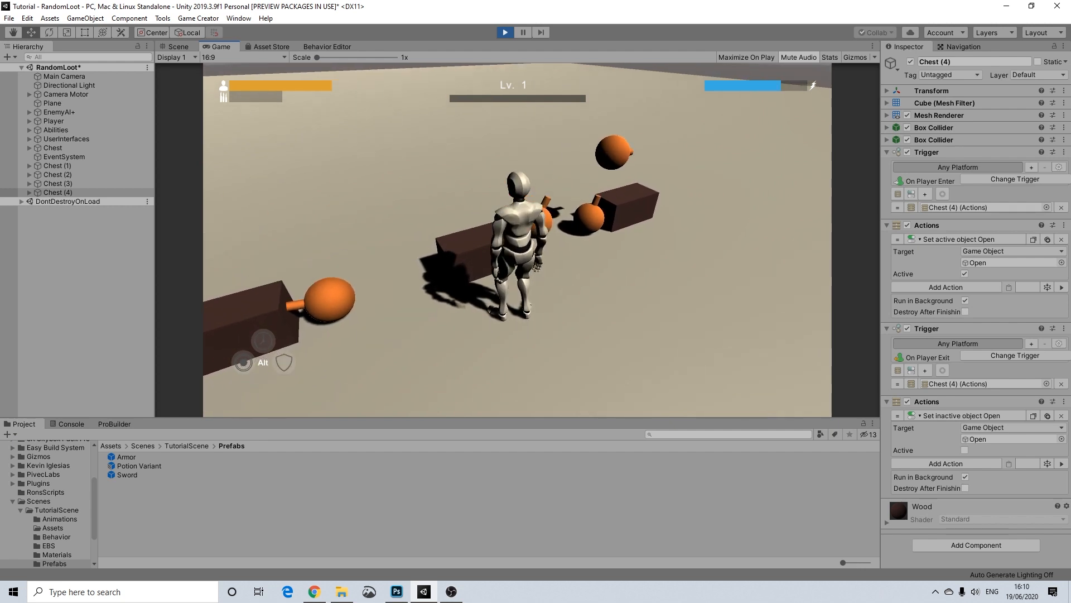
key("w")
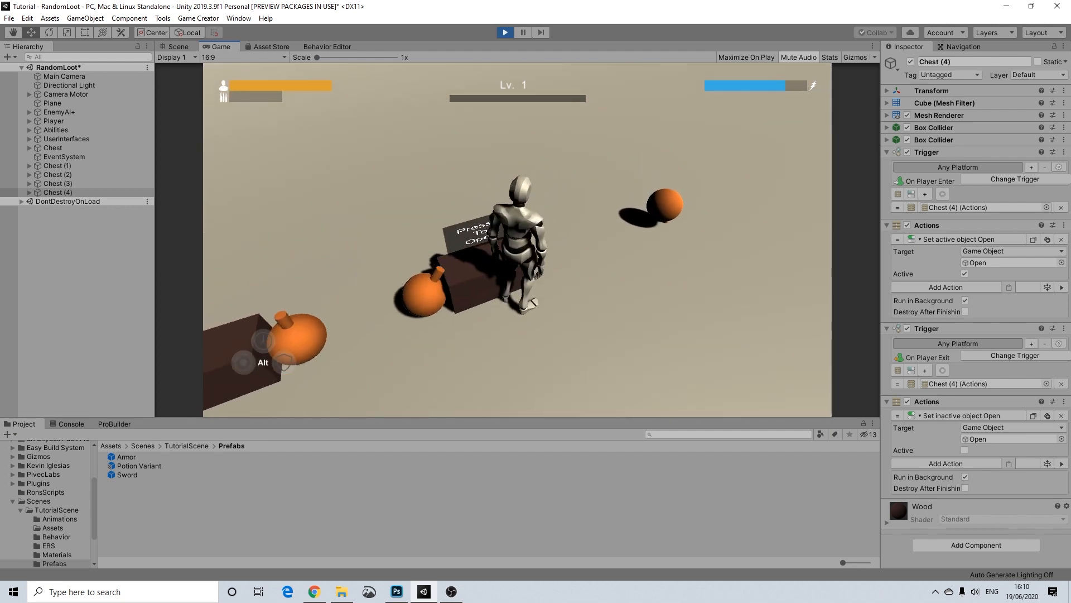
key("f")
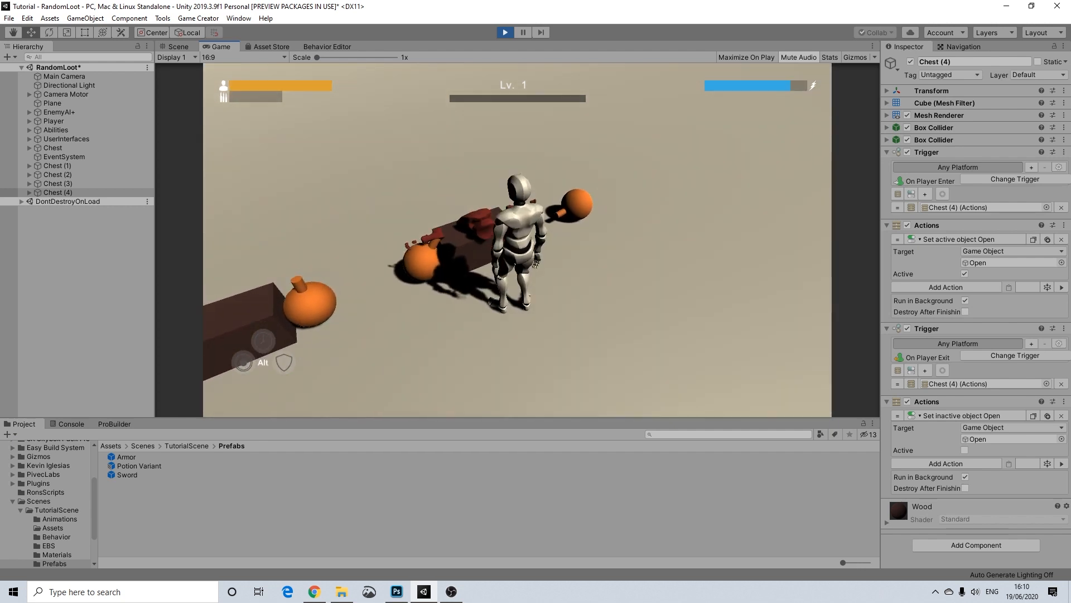
key("s")
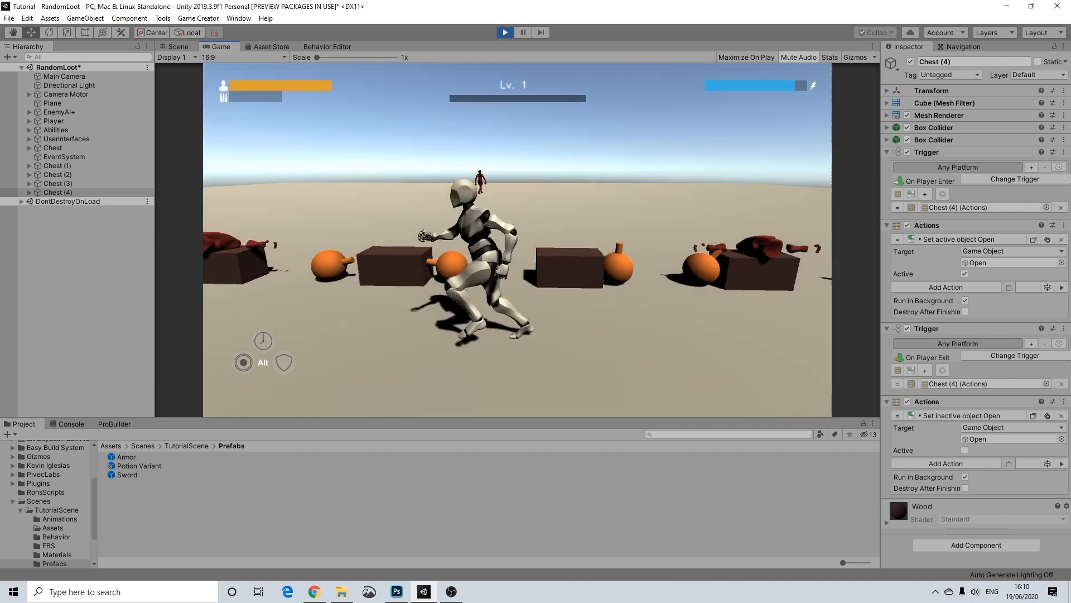
Walk around in front of the opened chests to compare their random loot, and stop the play-test.
key("w")
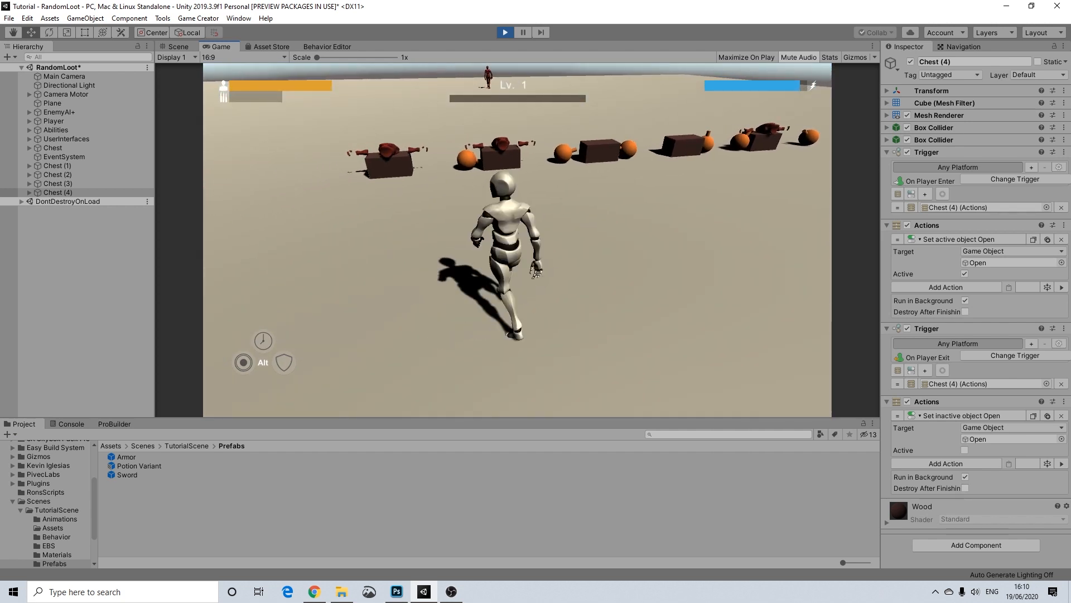
key("d")
key("s")
key("w")
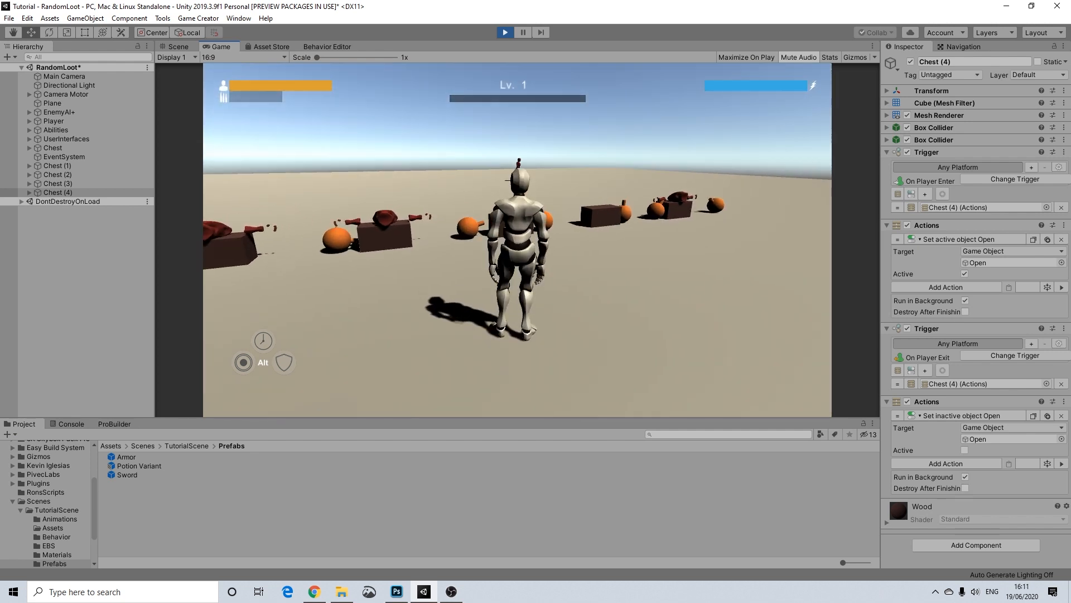
key("d")
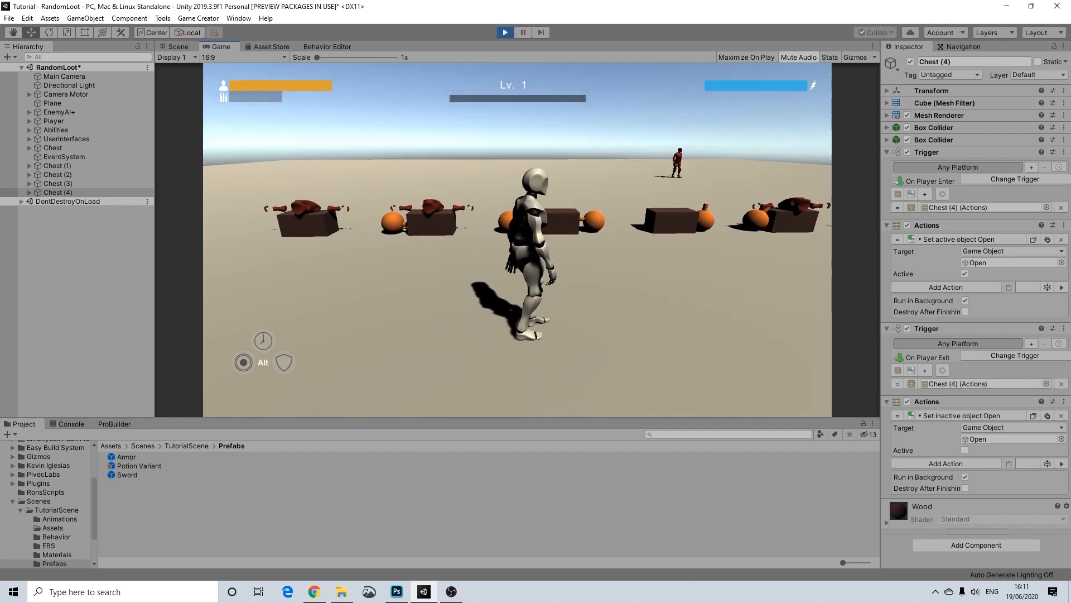
key("w")
key("d")
key("space")
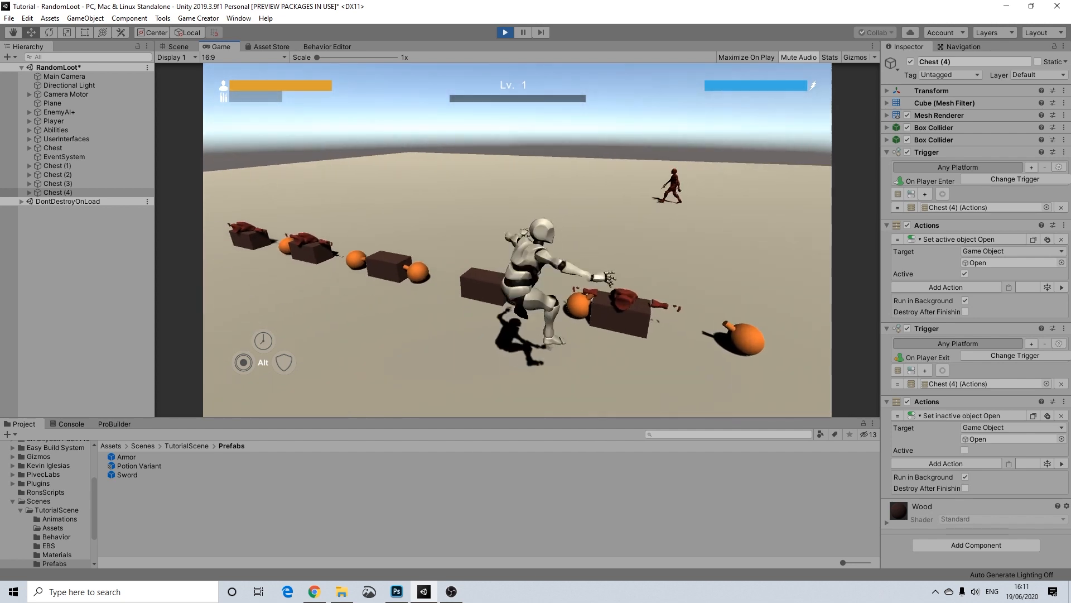
key("a")
key("s")
key("d")
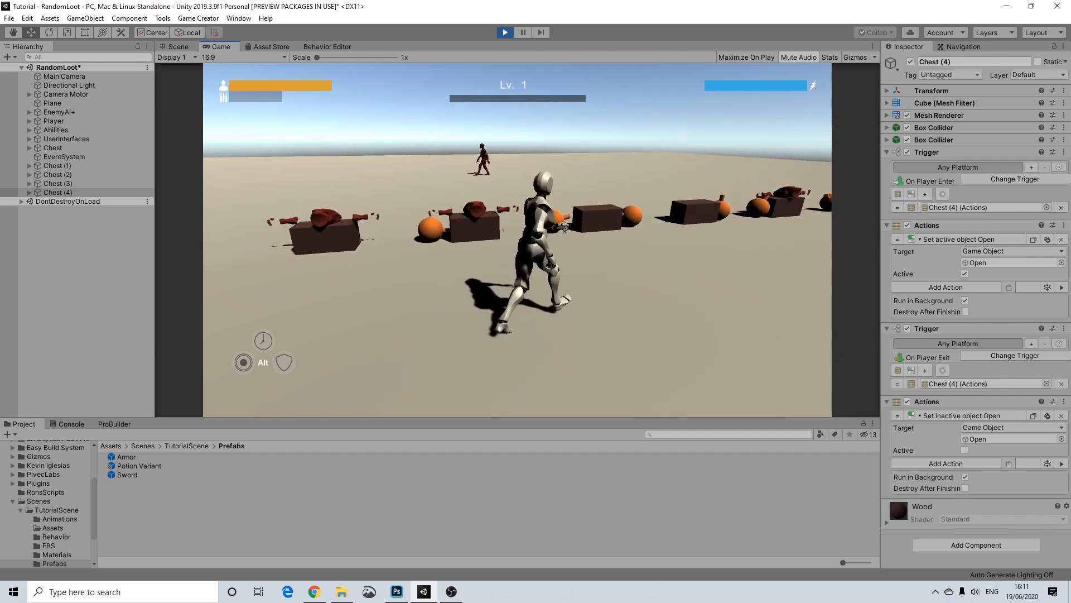
key("space")
key("a")
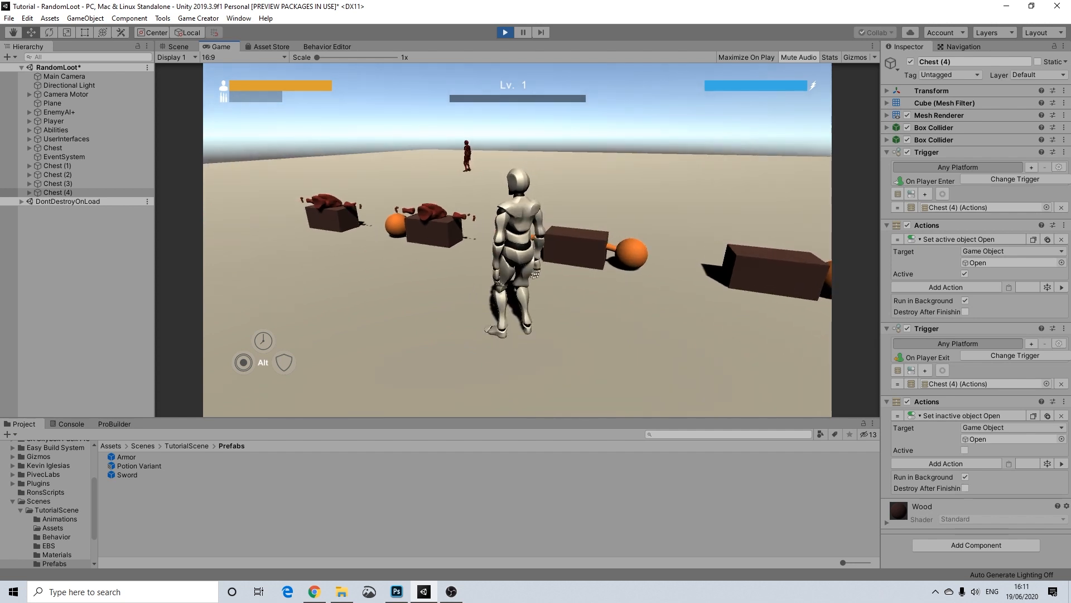
key("a")
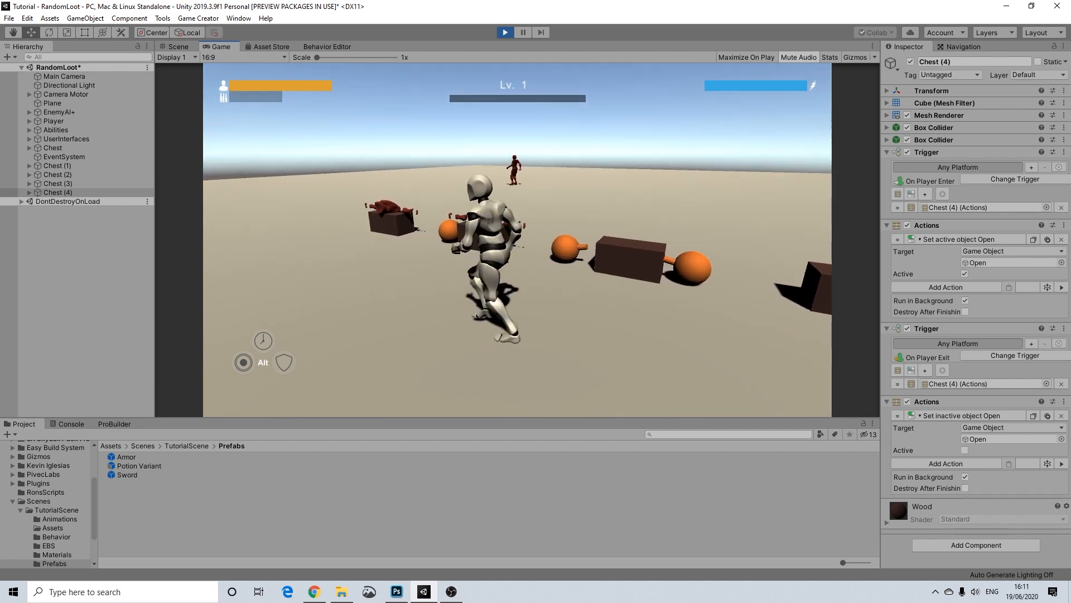
key("d")
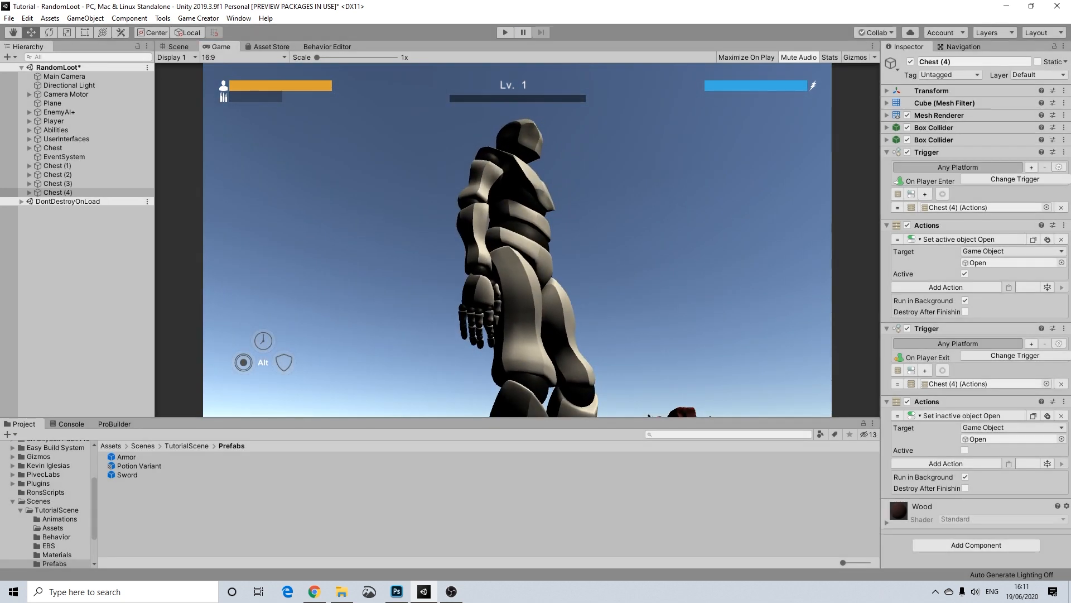
key("ctrl+p")
Duplicate the Spawner (SphereCollider) of Chest (4) and make the copy a child of EnemyAI+.
key("w")
right_click_drag(518, 240, 540, 218)
scroll(518, 240, "up", 8)
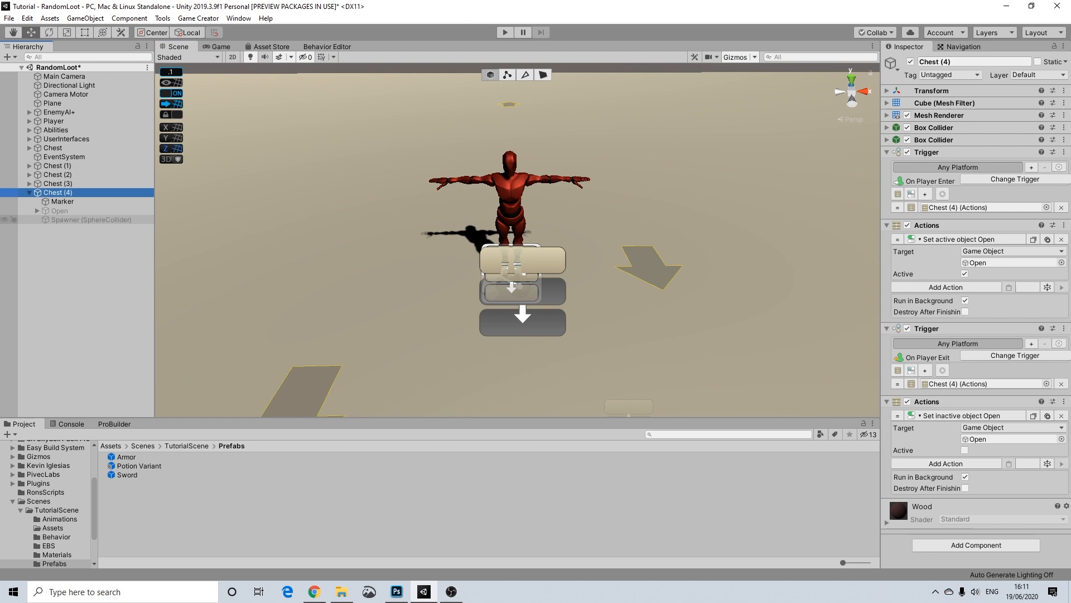
left_click(91, 220)
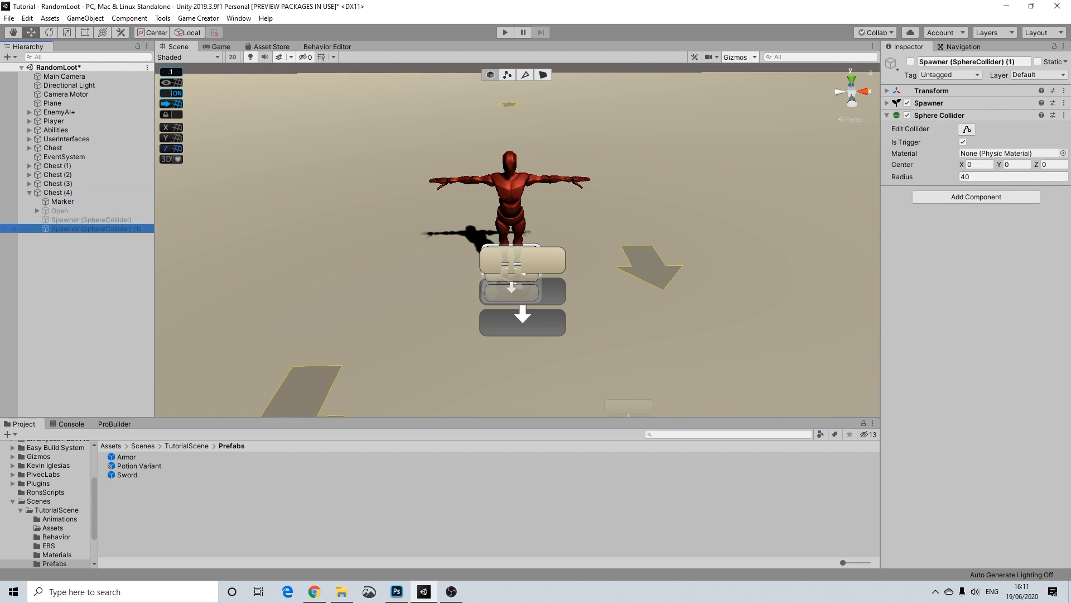
left_click_drag(91, 228, 58, 111)
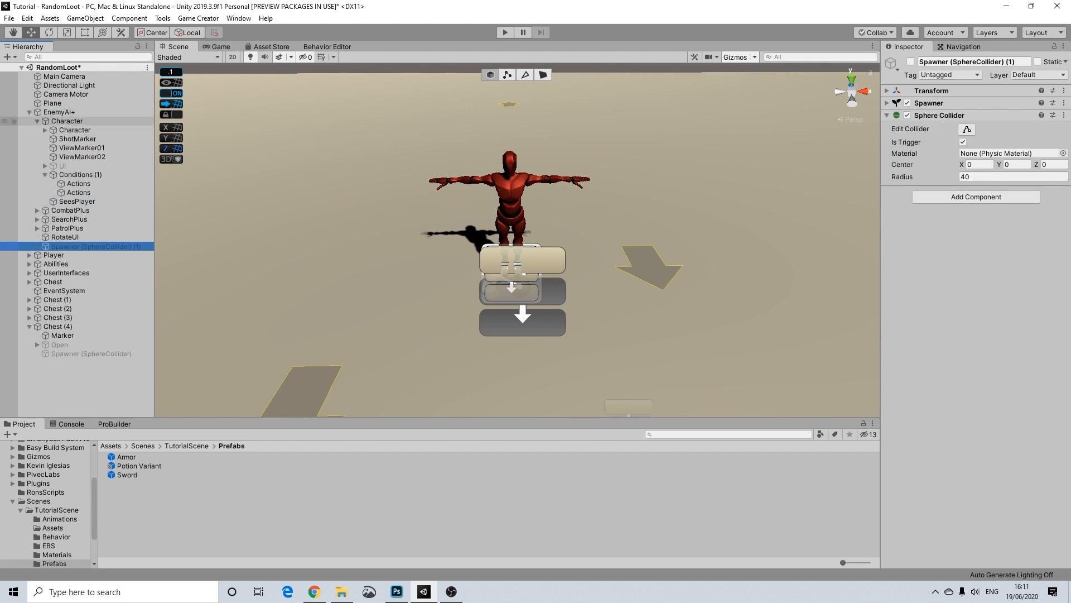
left_click(37, 121)
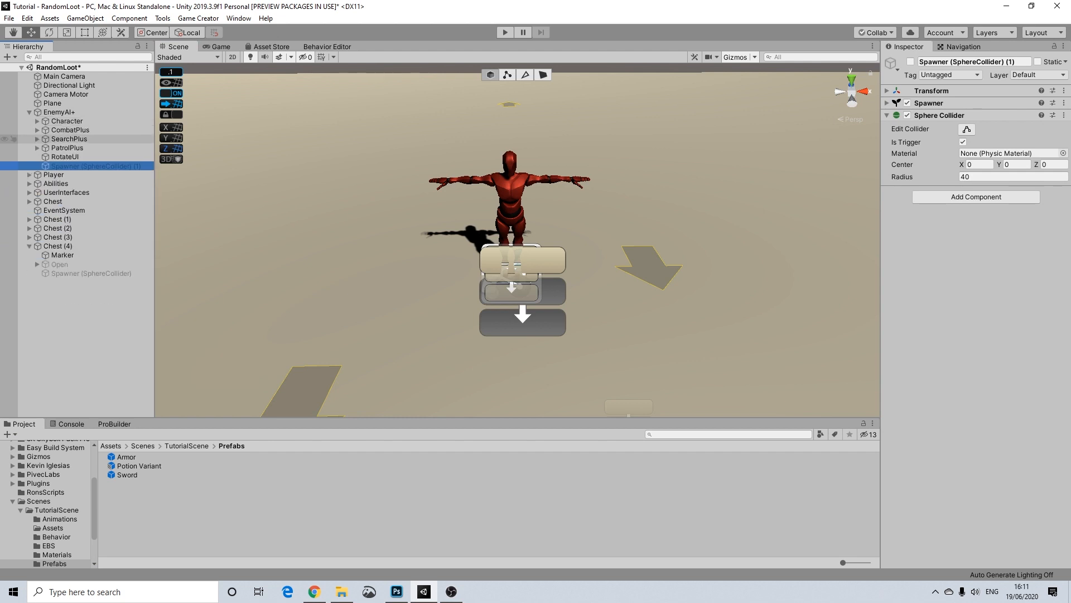
Activate the copied spawner and move it horizontally from the chest to the enemy's position.
scroll(518, 240, "down", 10)
scroll(517, 240, "down", 6)
left_click_drag(517, 240, 286, 176, "alt")
scroll(357, 239, "down", 3)
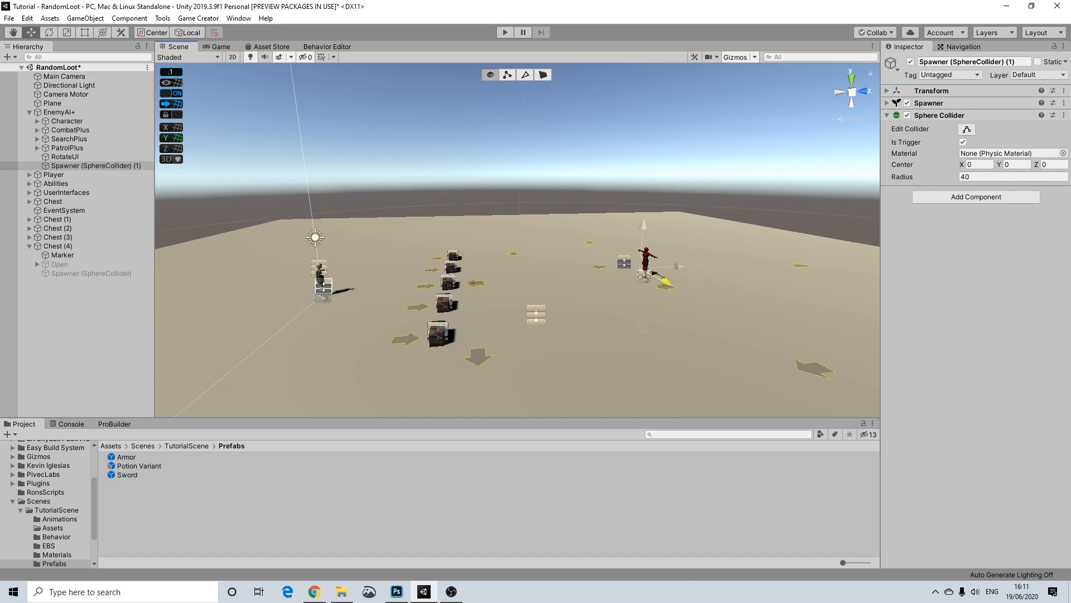
scroll(517, 240, "down", 8)
scroll(517, 240, "up", 5)
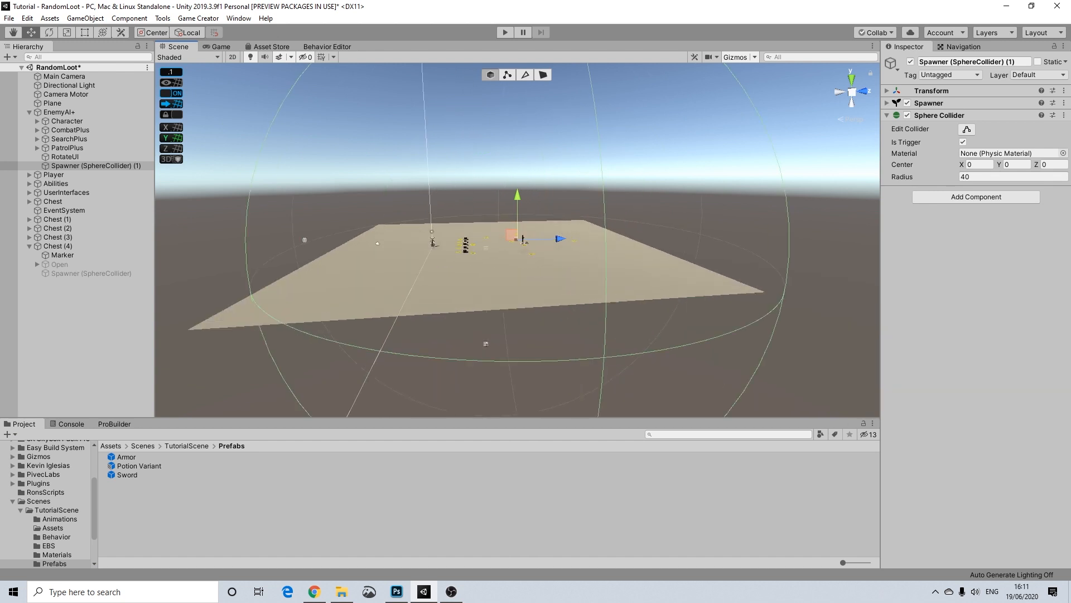
scroll(517, 240, "up", 15)
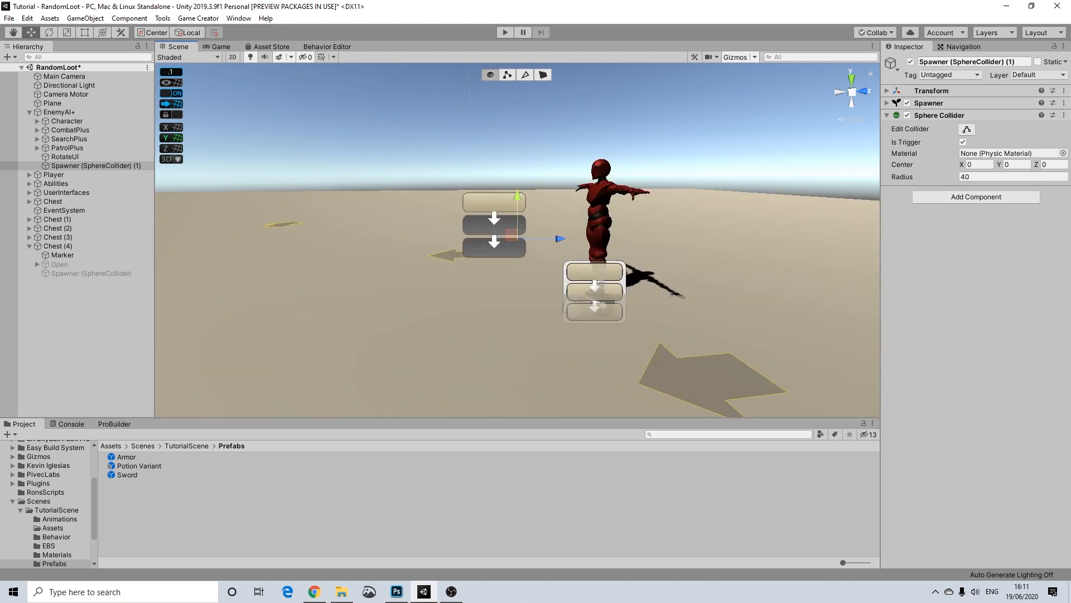
left_click_drag(446, 224, 592, 279, "alt")
left_click_drag(418, 175, 561, 242, "alt")
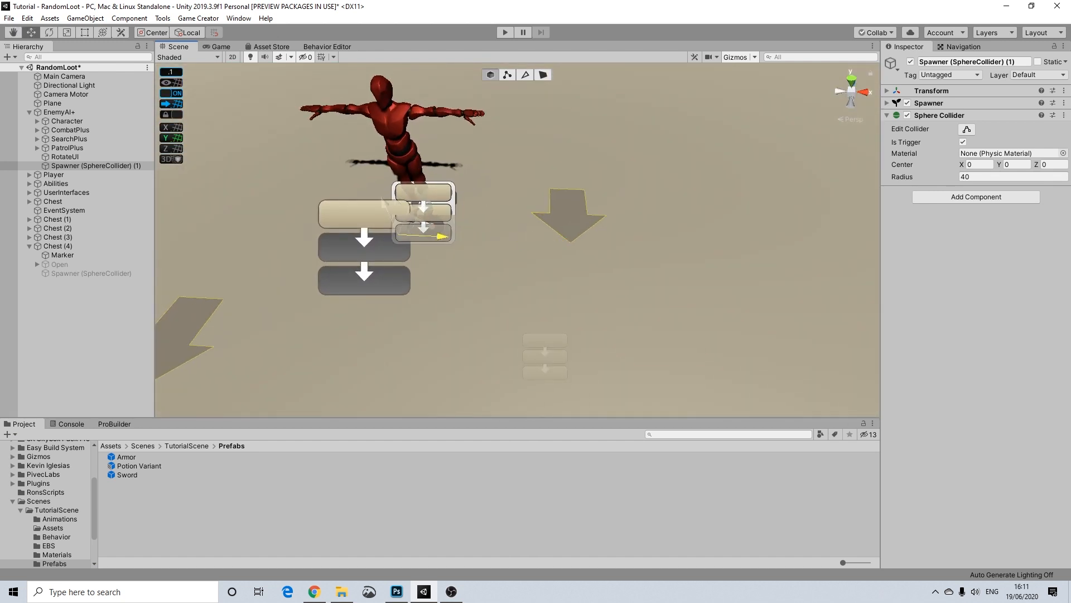
left_click_drag(386, 91, 424, 284, "alt")
Align the copied spawner at the enemy's head height, expand its Spawner settings and deactivate the spawner object.
left_click_drag(424, 335, 712, 165, "alt")
left_click_drag(453, 357, 169, 304, "alt")
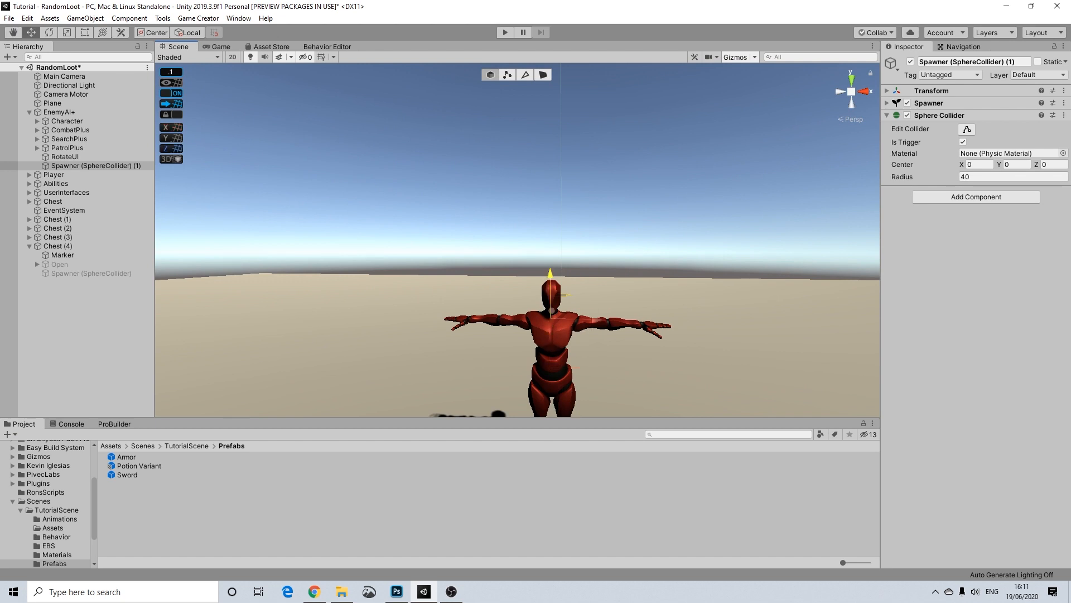
left_click_drag(550, 276, 547, 299, "alt")
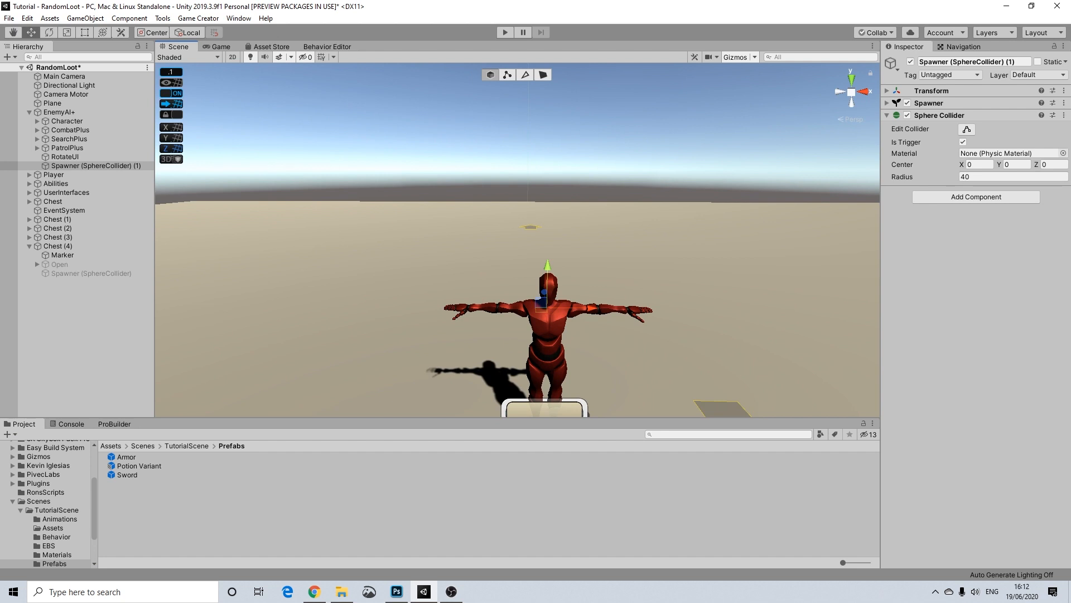
scroll(546, 298, "down", 8)
scroll(525, 290, "down", 2)
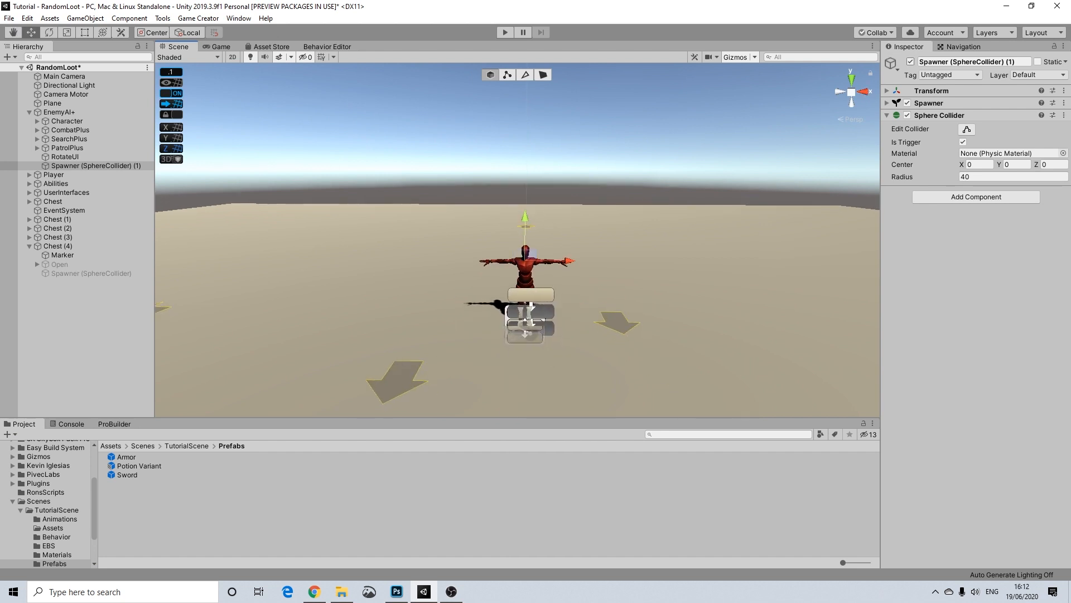
left_click(930, 103)
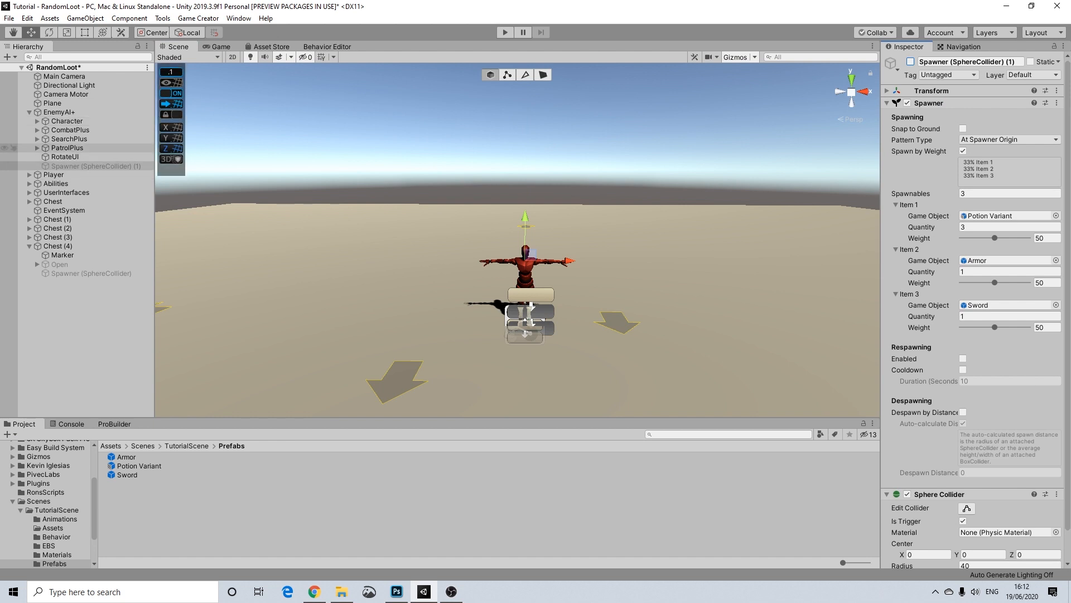
Examine the enemy's triggers and the first Actions object under its Character's Conditions (1), which holds the Ragdoll character action.
left_click(59, 112)
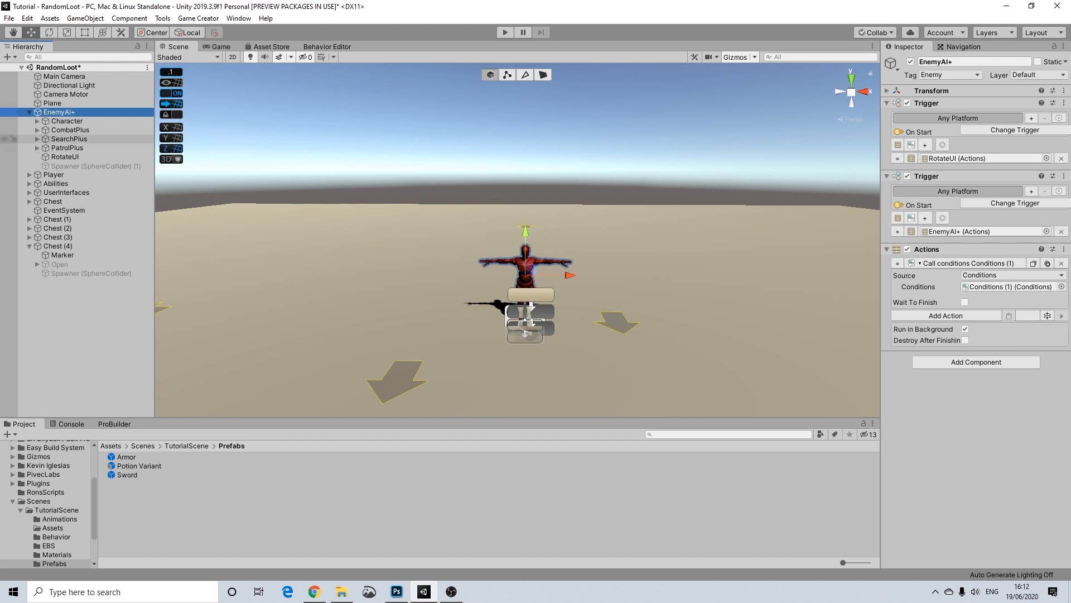
left_click(37, 121)
left_click(45, 175)
left_click(45, 174)
left_click(62, 166)
left_click(80, 175)
left_click(78, 183)
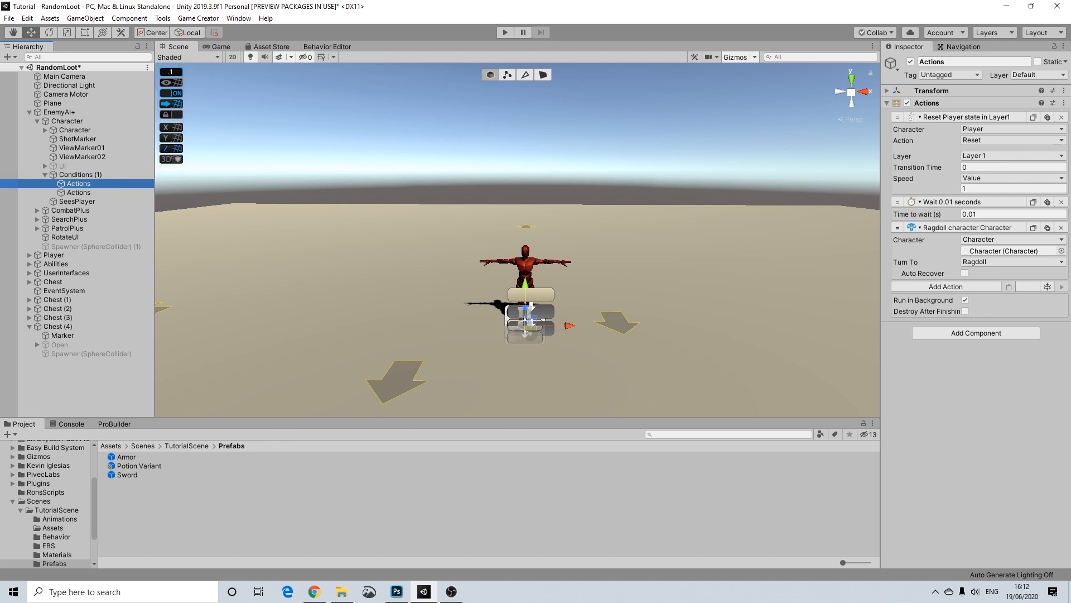
scroll(524, 313, "up", 2)
middle_click_drag(524, 312, 518, 276)
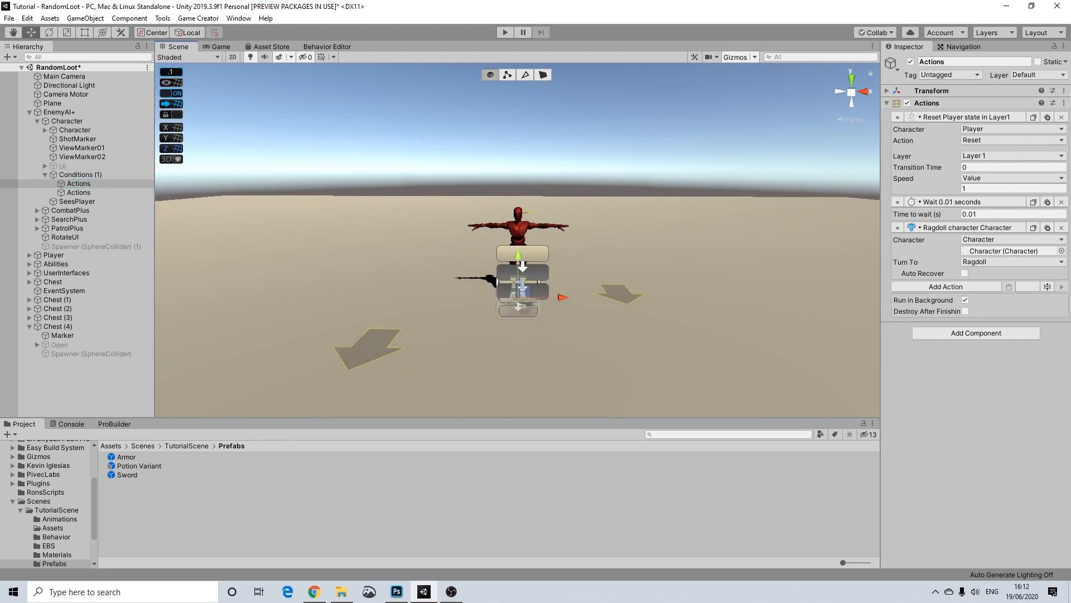
Add a Wait action of 2 seconds after the Ragdoll action in the first Actions object under the enemy's Conditions (1).
scroll(498, 281, "up", 5)
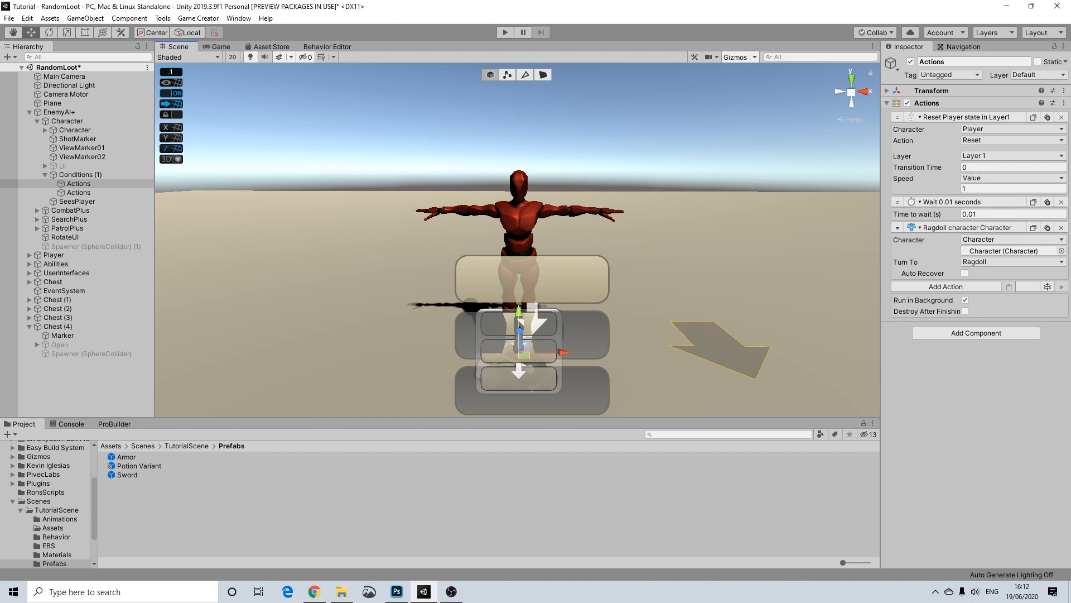
left_click(80, 175)
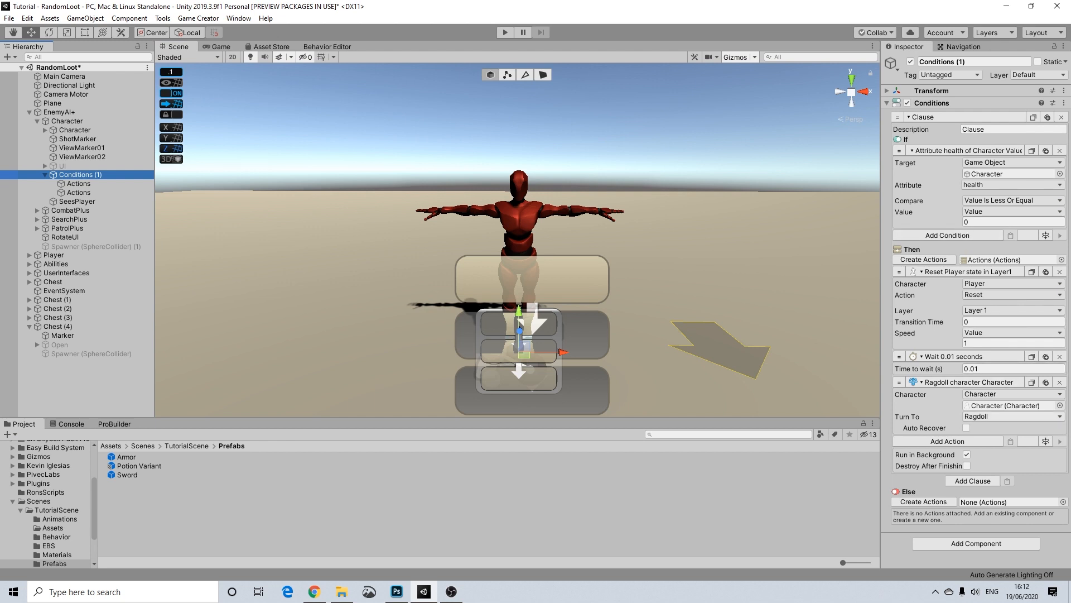
left_click(79, 184)
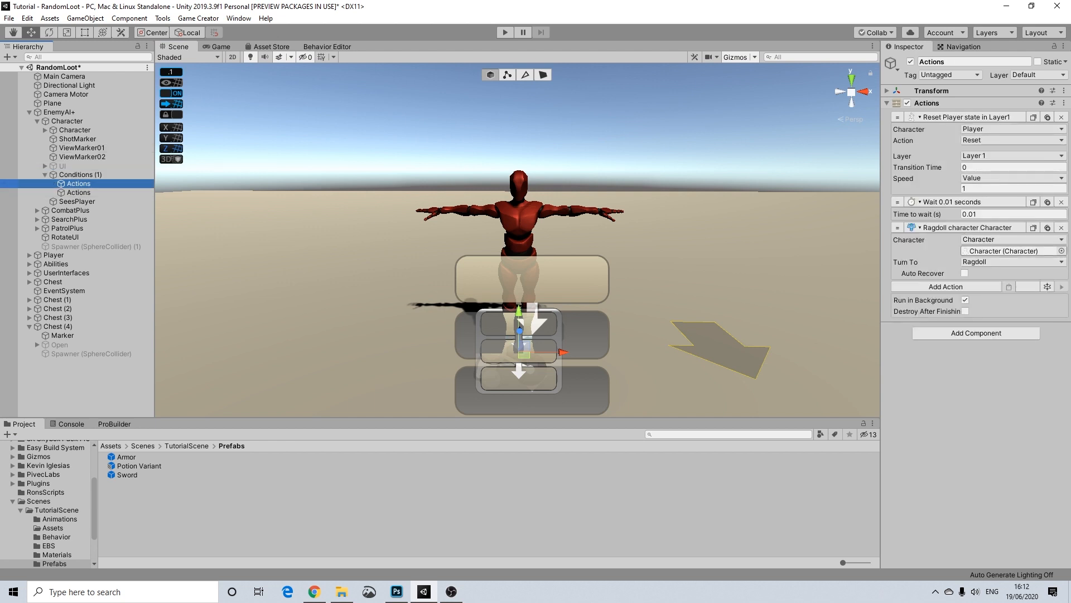
left_click(946, 287)
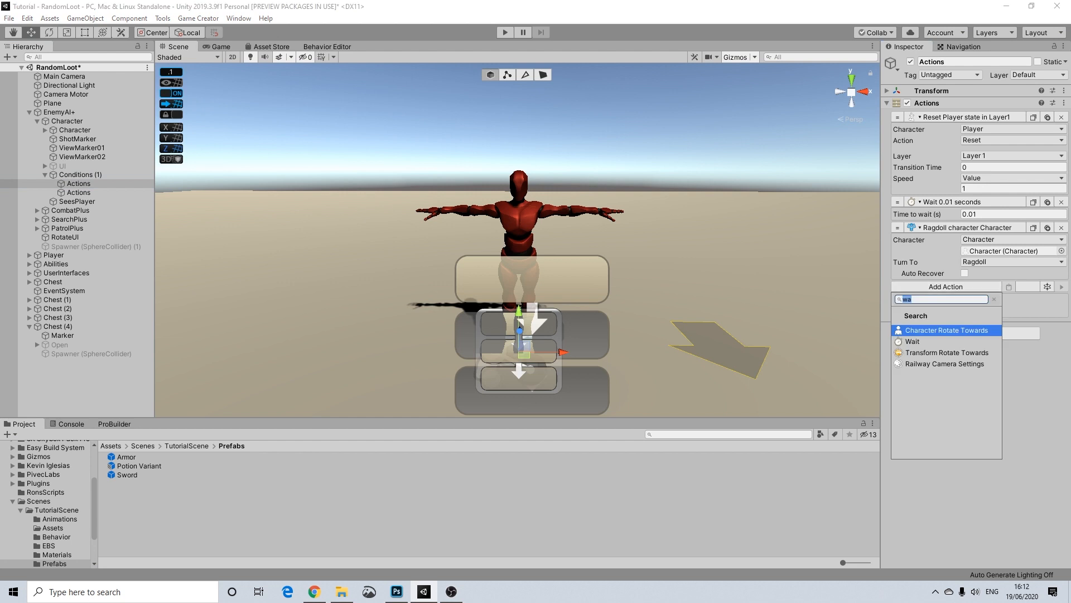
type("wait")
key("Return")
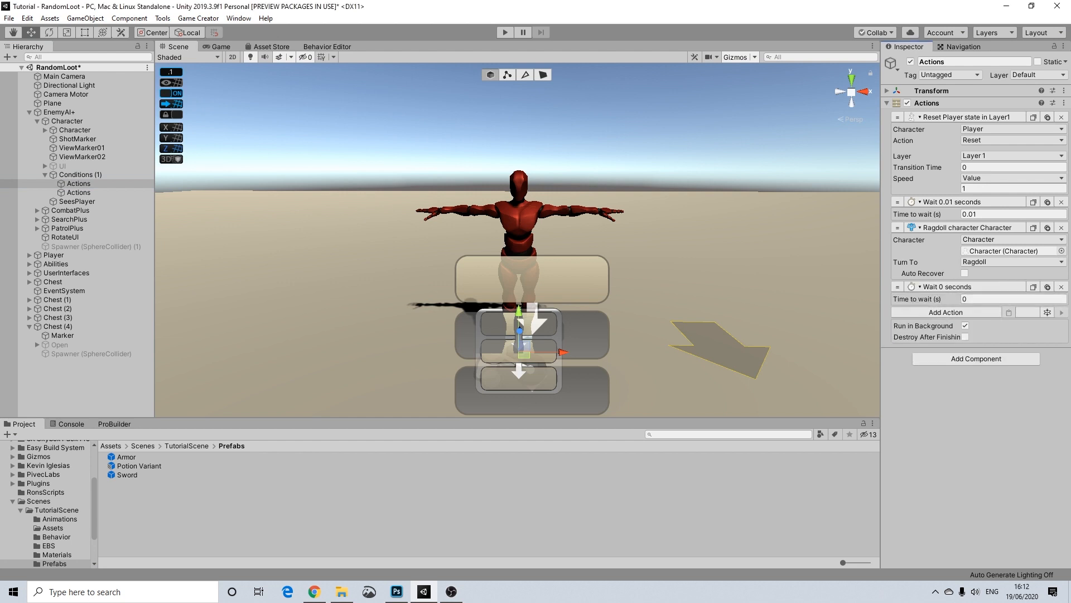
left_click(999, 299)
Add a Set Active action after the 2-second wait, with the enemy's Spawner (SphereCollider) (1) as its target object.
left_click(946, 312)
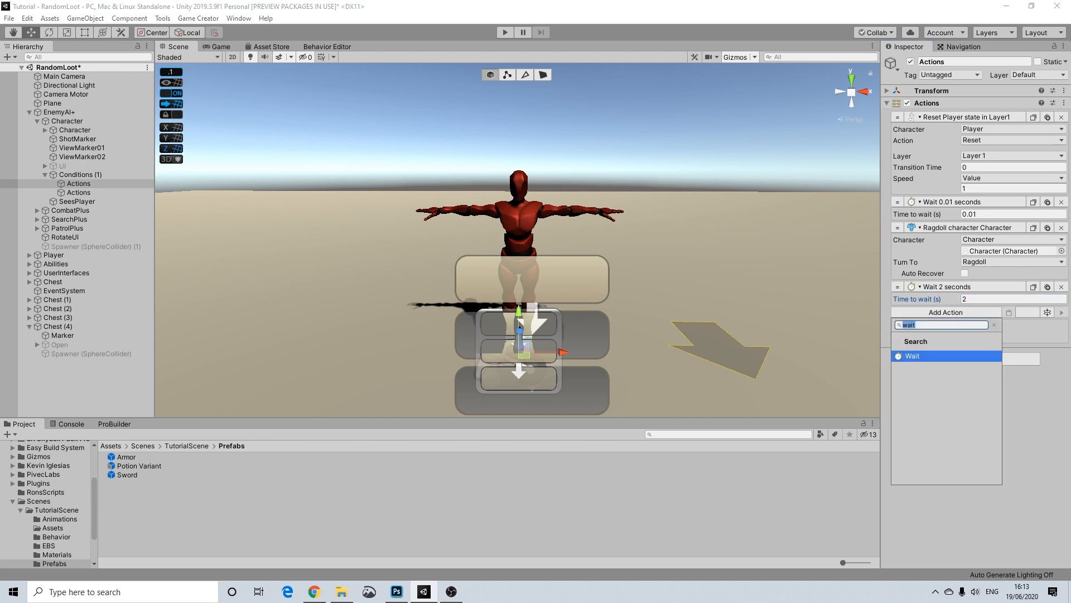
type("set")
key("Down")
key("Down")
key("Down")
key("Return")
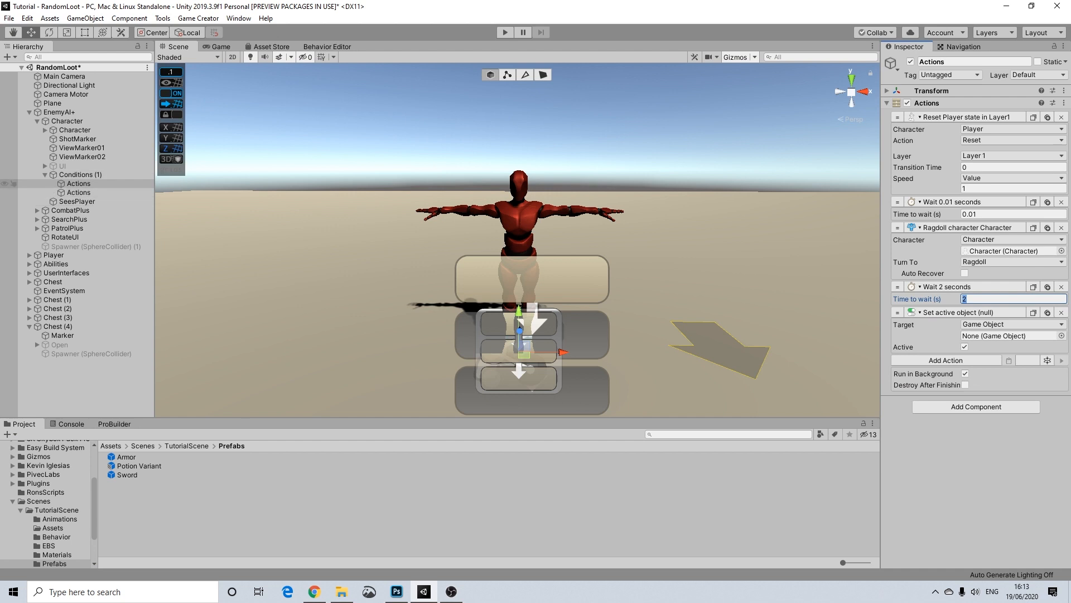
left_click_drag(89, 246, 1010, 336)
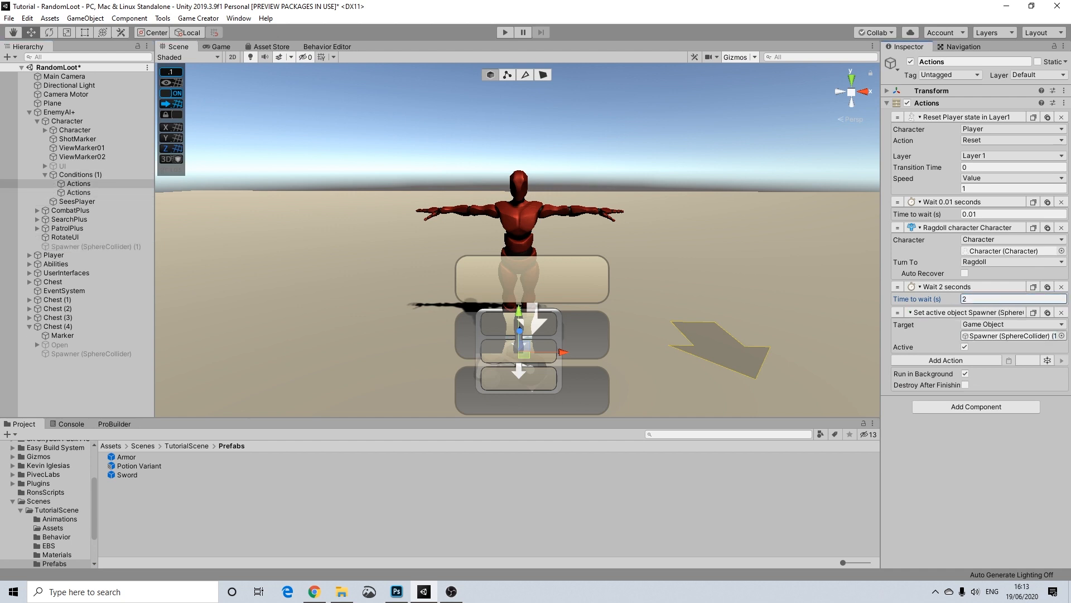
Make Spawner (SphereCollider) (1) a child of the enemy's Character object and review the action list of Conditions (1).
left_click_drag(89, 247, 90, 121)
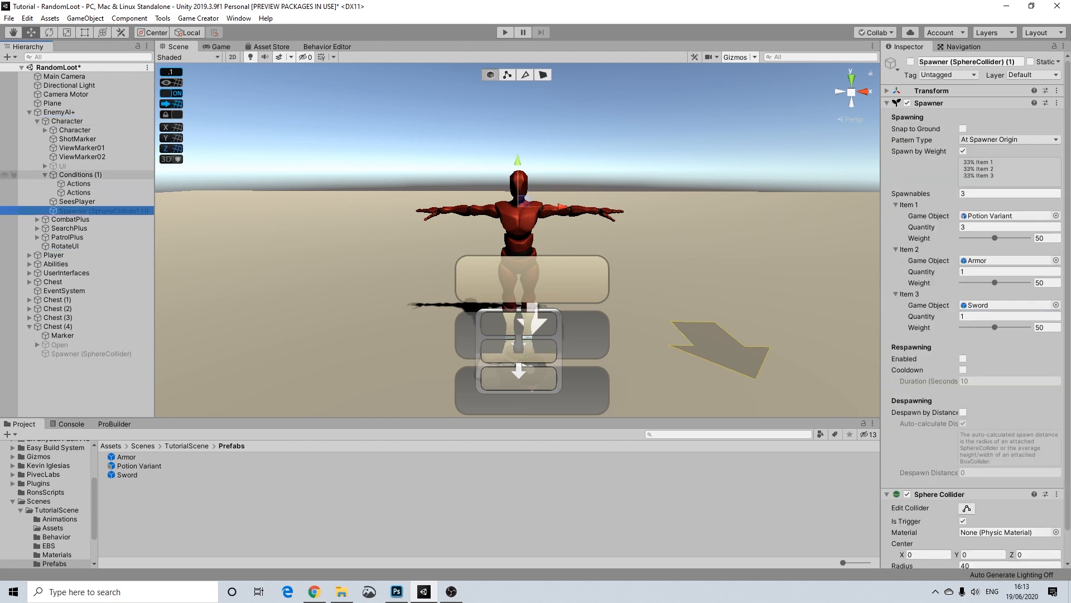
left_click(45, 174)
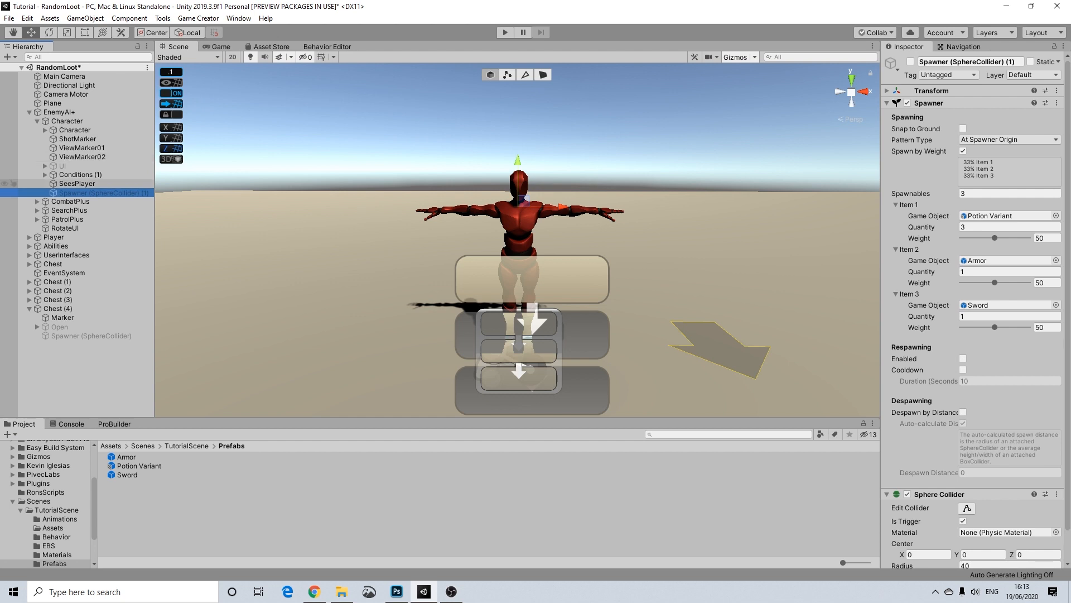
left_click(80, 175)
left_click_drag(1068, 366, 1058, 428)
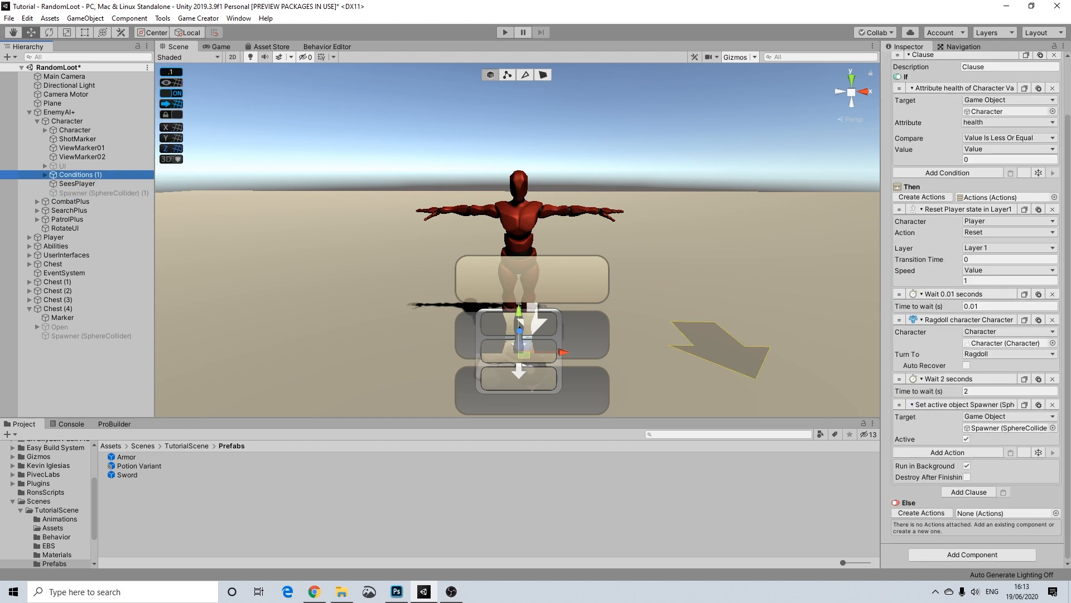
Playtest the scene by drawing the sword, defeating the enemy and inspecting its loot drop, and end play mode.
left_click(505, 32)
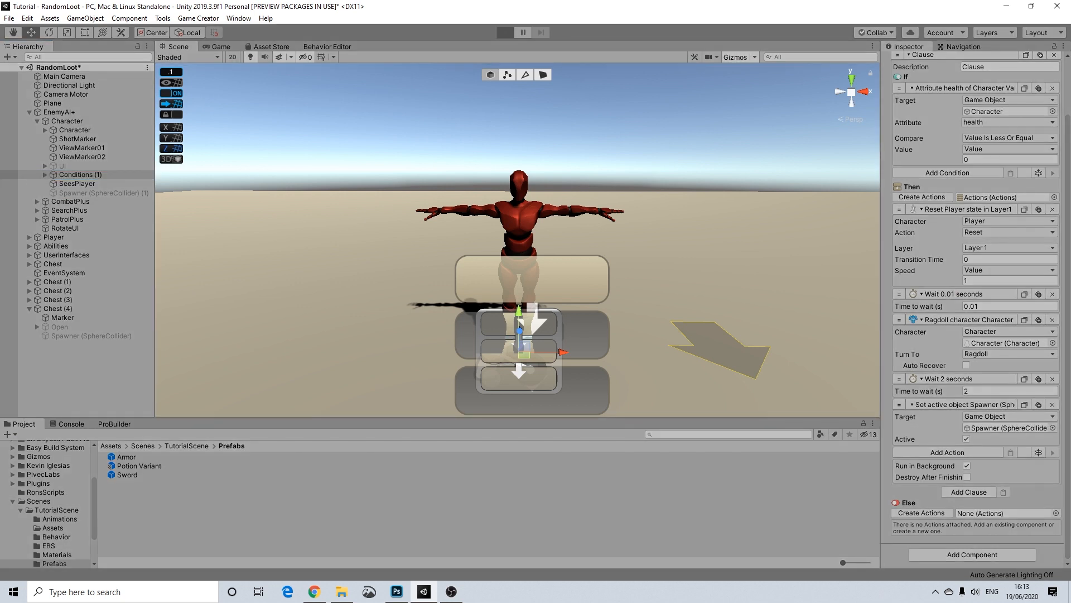
key("w")
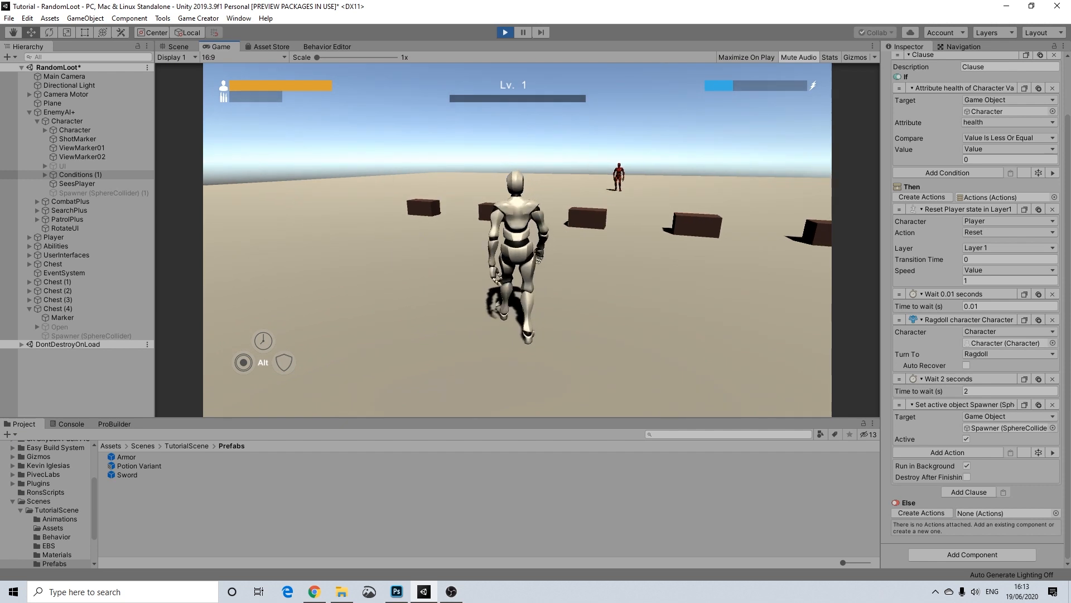
key("1")
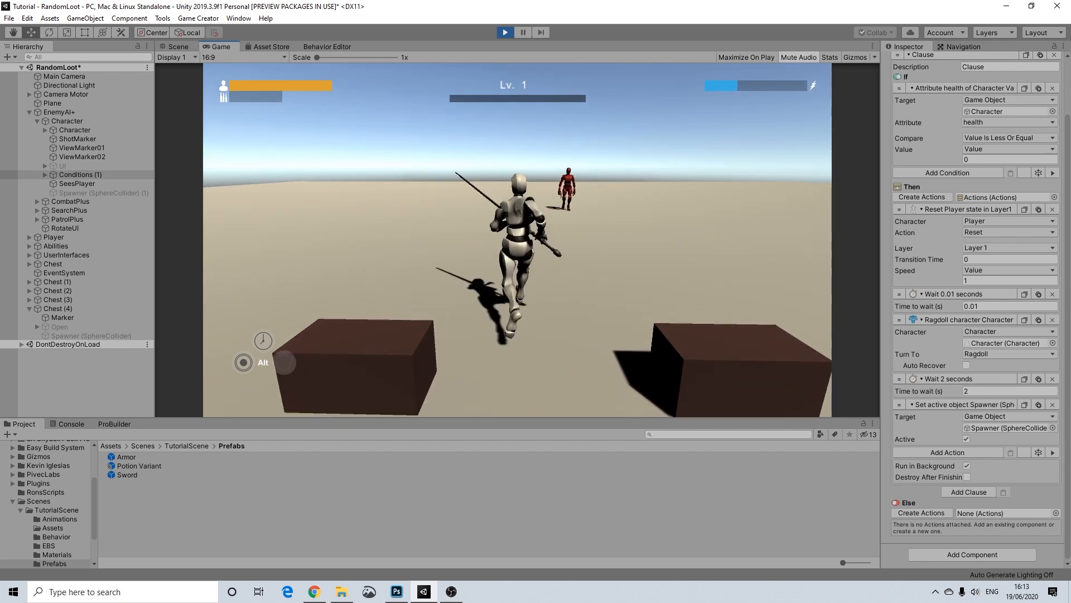
left_click(517, 240)
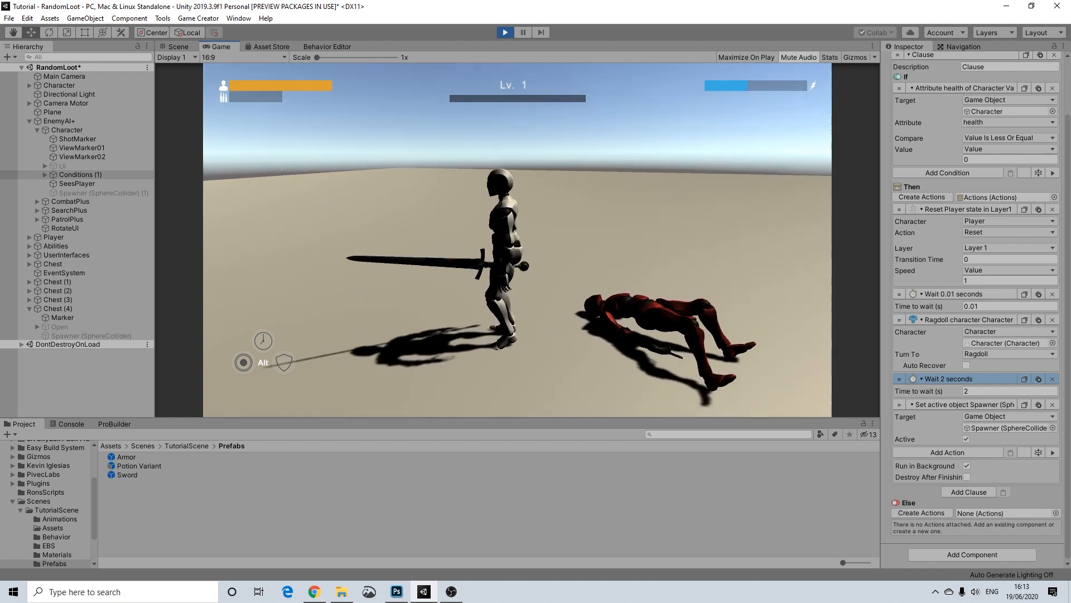
key("w")
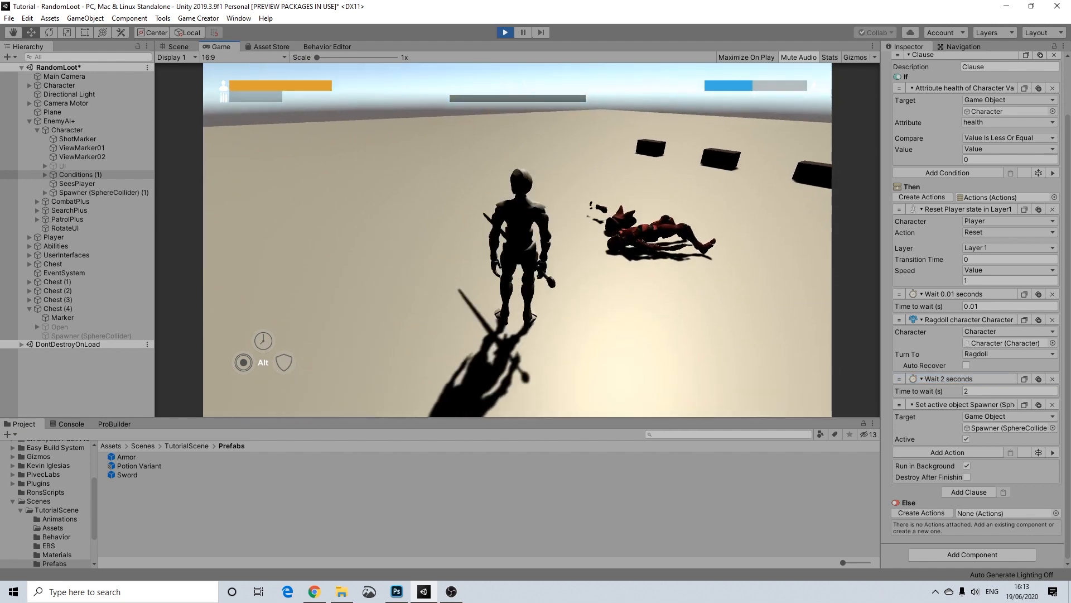
key("a")
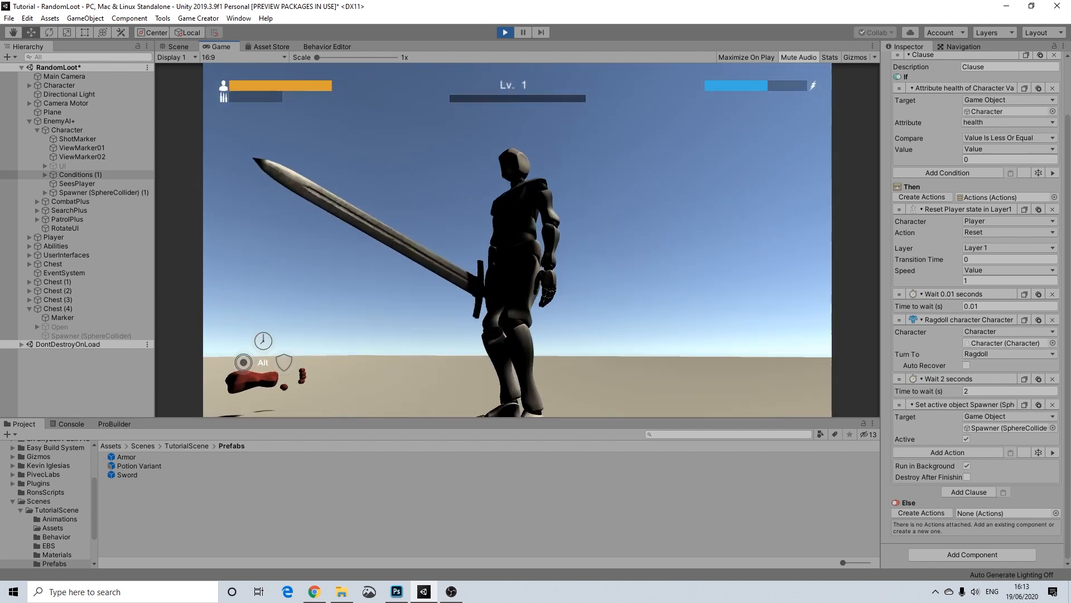
key("ctrl+p")
Disable Use Gravity on the Rigidbody of the Sword prefab.
scroll(518, 240, "down", 20)
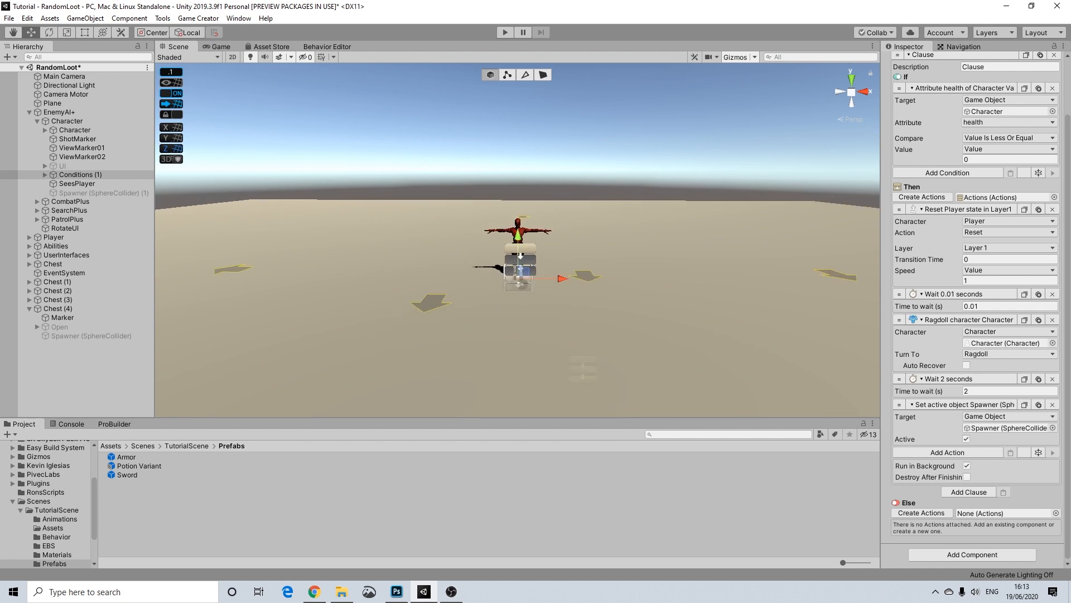
middle_click_drag(518, 240, 517, 210)
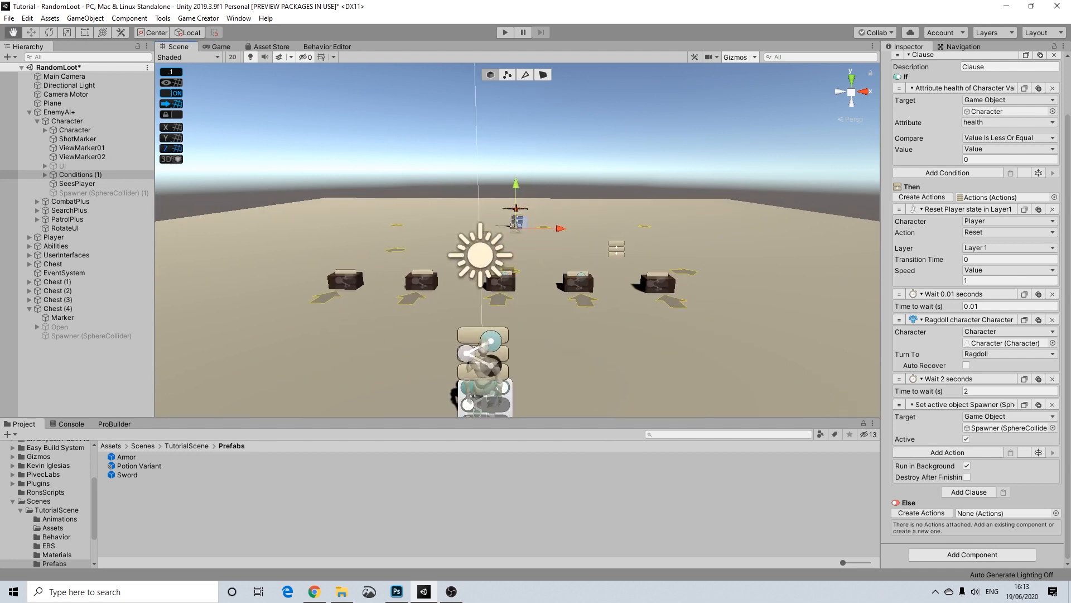
scroll(516, 211, "up", 5)
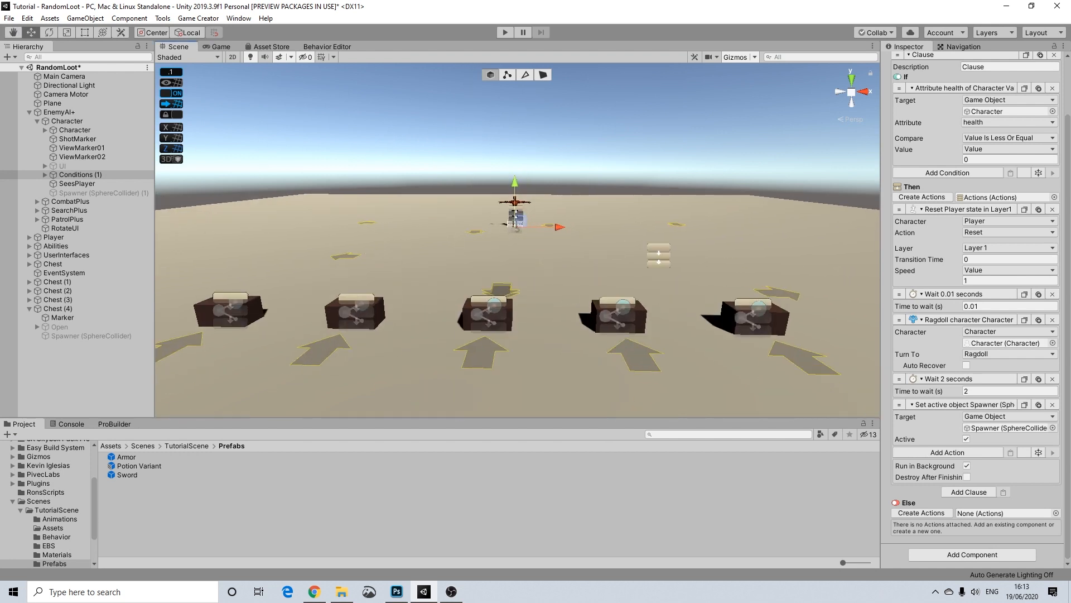
scroll(516, 210, "up", 2)
middle_click_drag(517, 210, 554, 158)
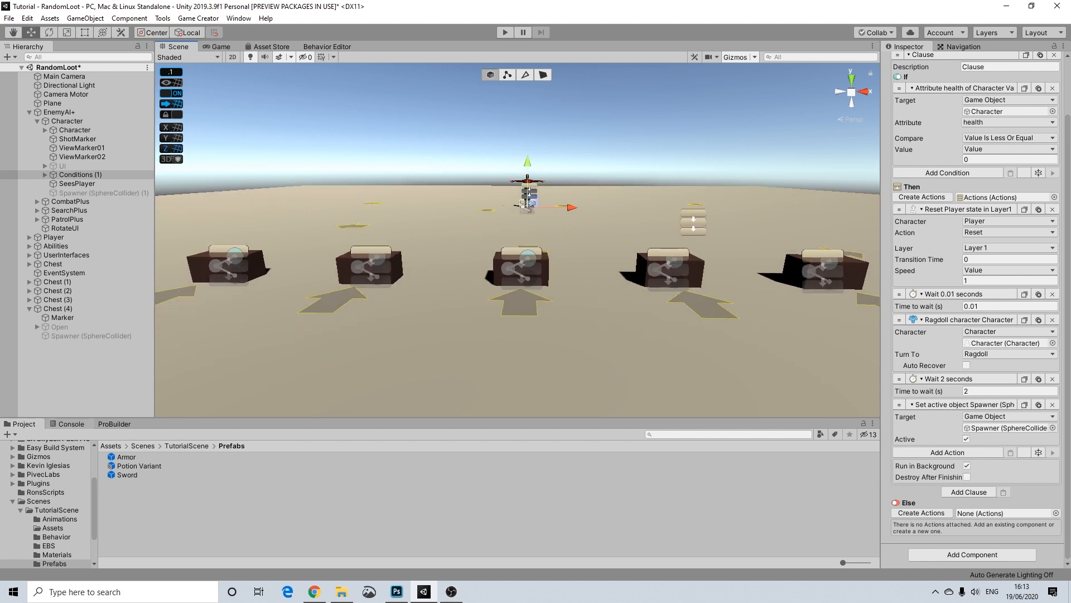
left_click(128, 474)
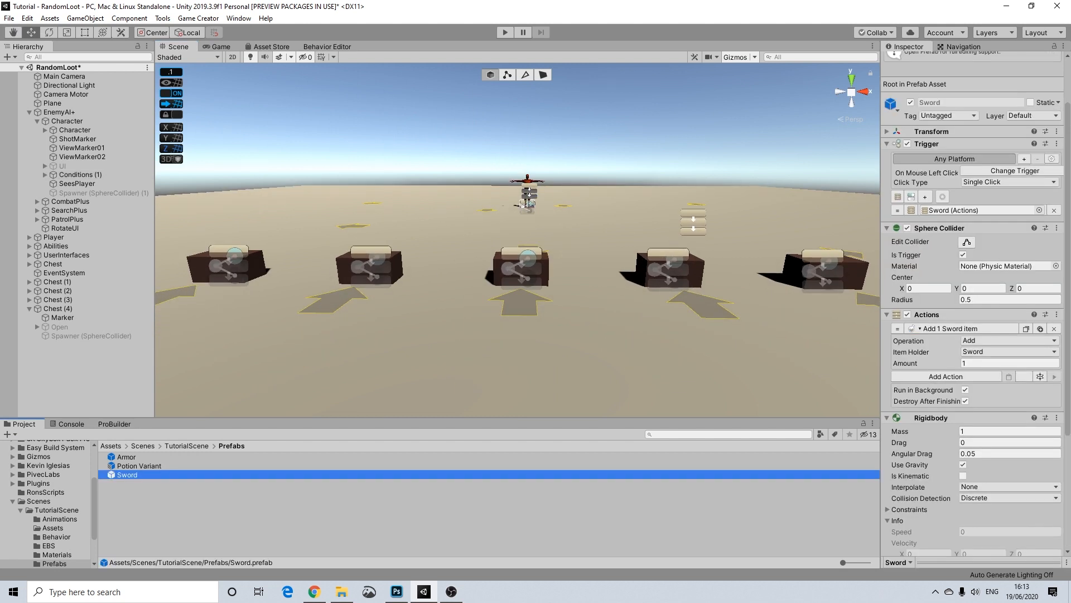
scroll(973, 290, "down", 5)
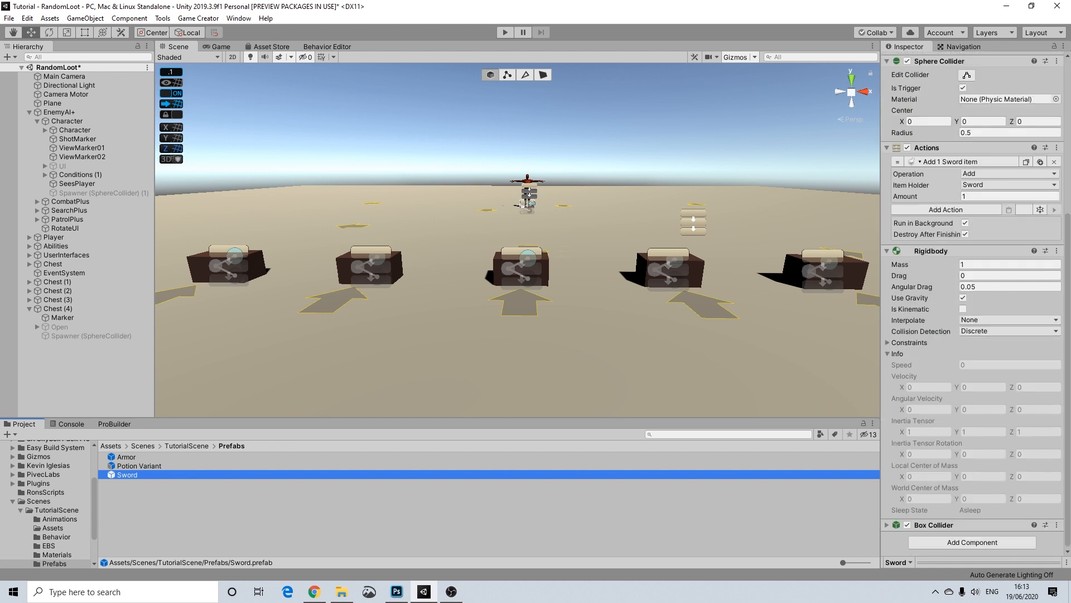
left_click(963, 298)
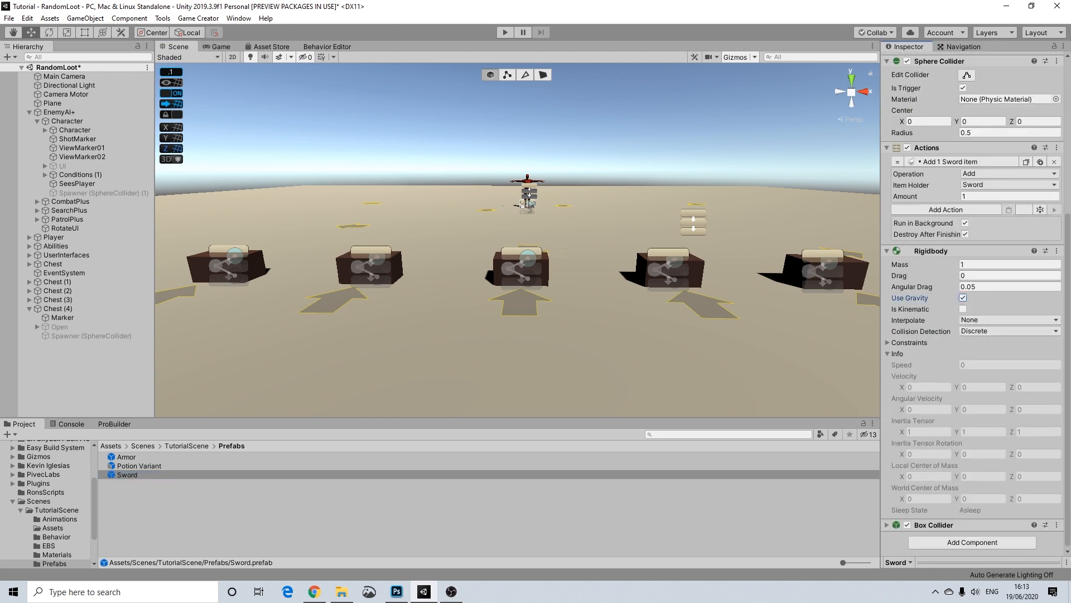
Disable Use Gravity on the Rigidbodies of the Potion Variant and Armor prefabs together.
left_click(139, 466)
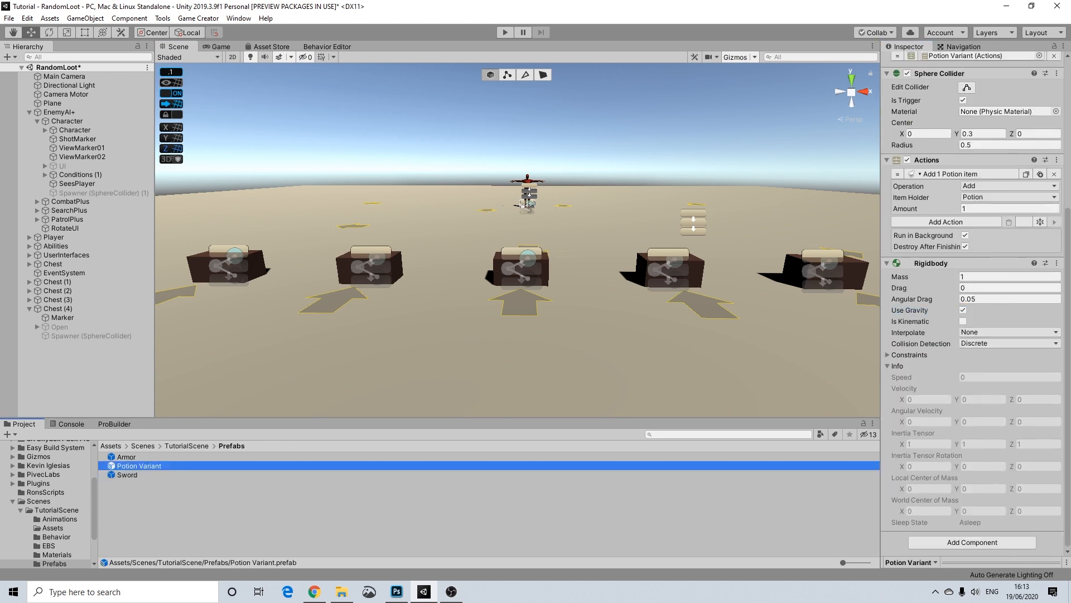
left_click(127, 457, "ctrl")
left_click(963, 380)
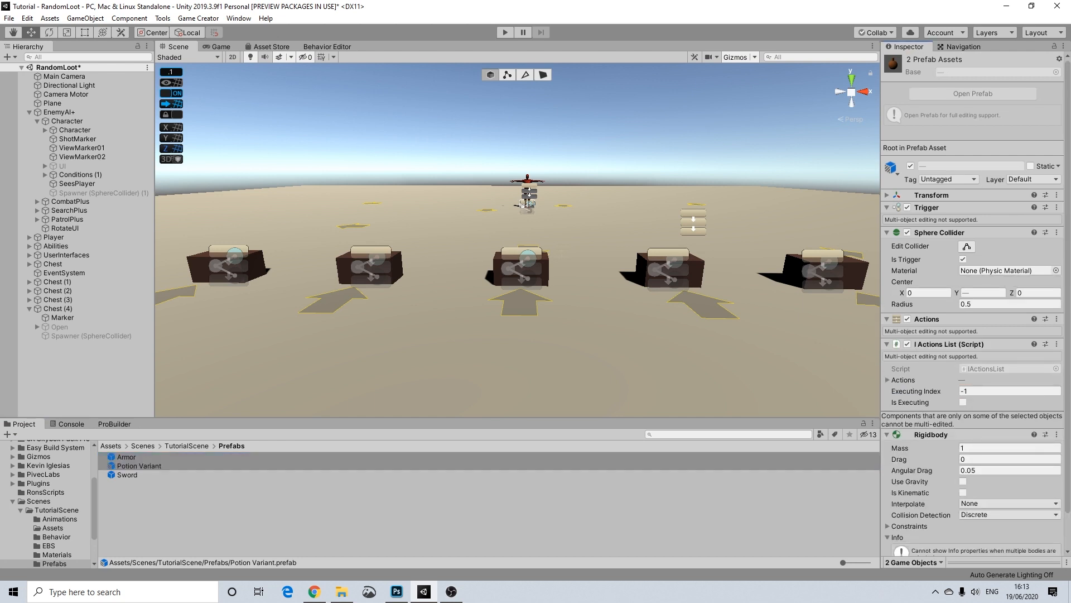
Playtest the scene by opening several chests with the 8 key to check how the loot spawns, and end play mode.
left_click(505, 32)
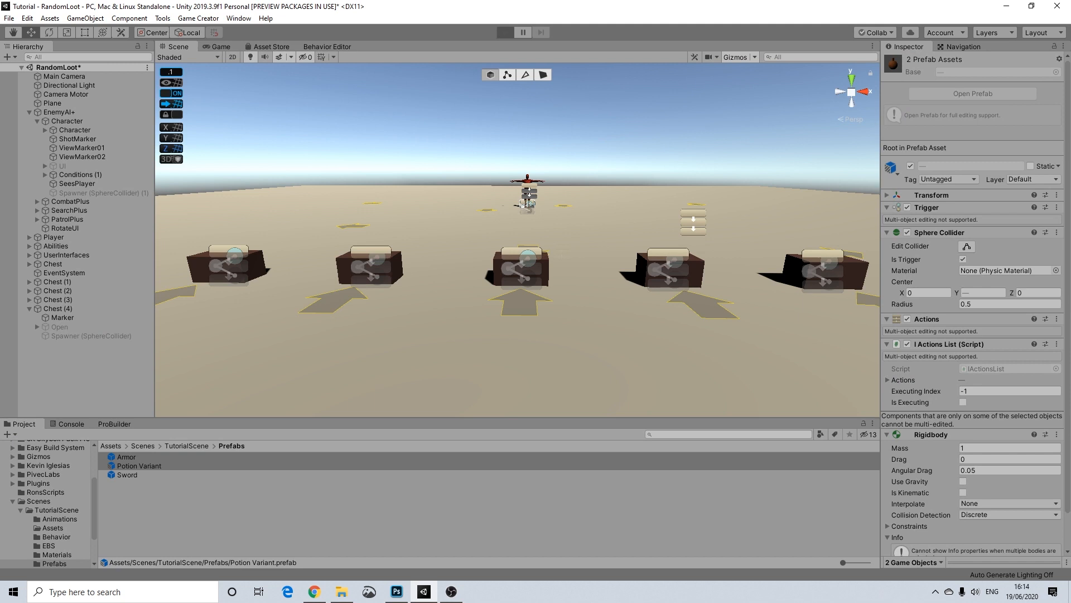
key("w")
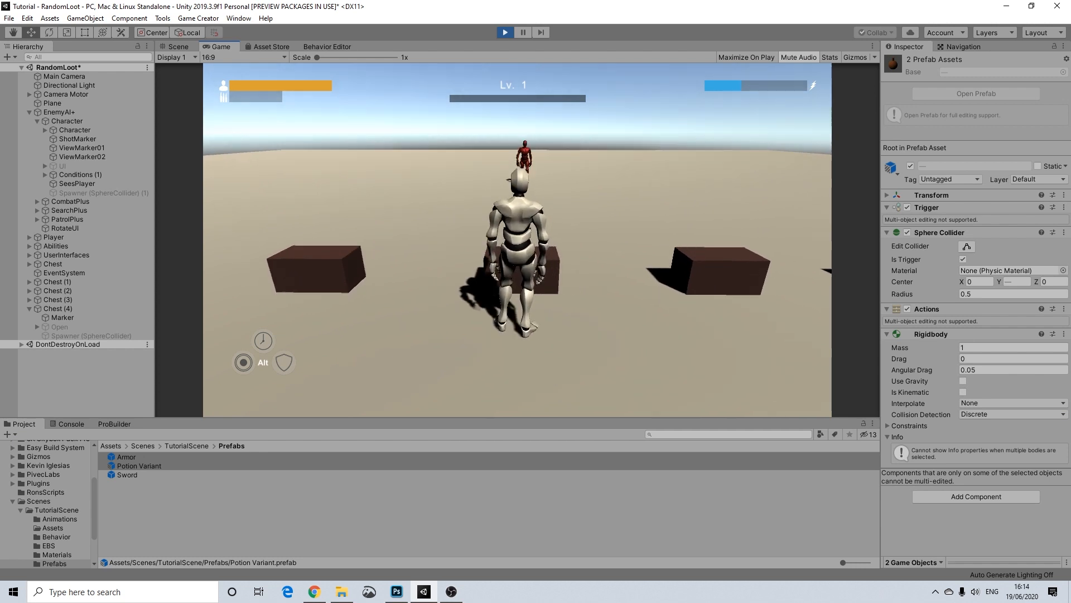
key("d")
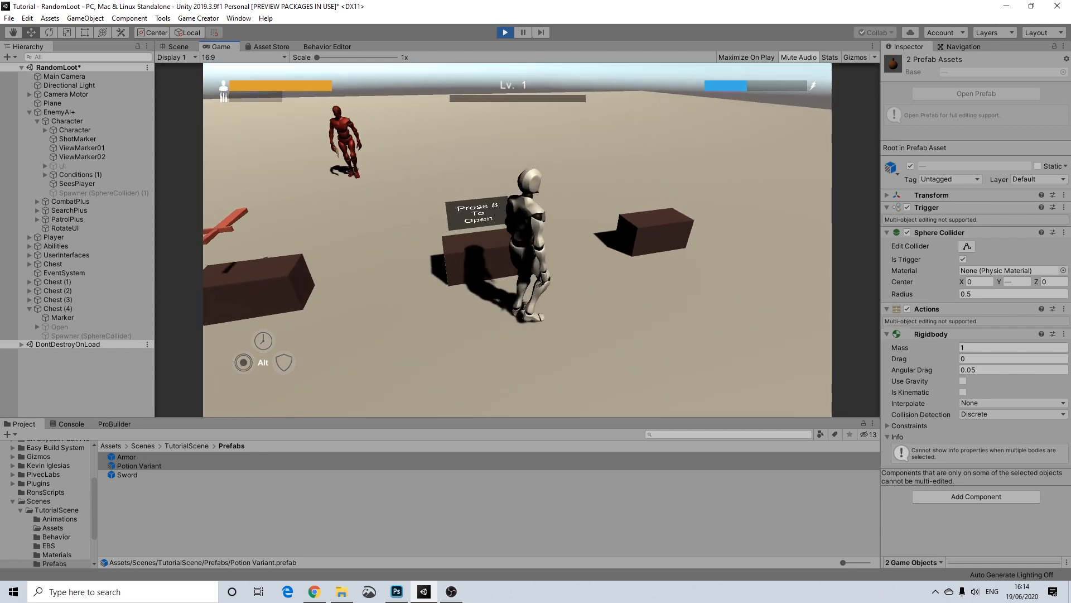
key("8")
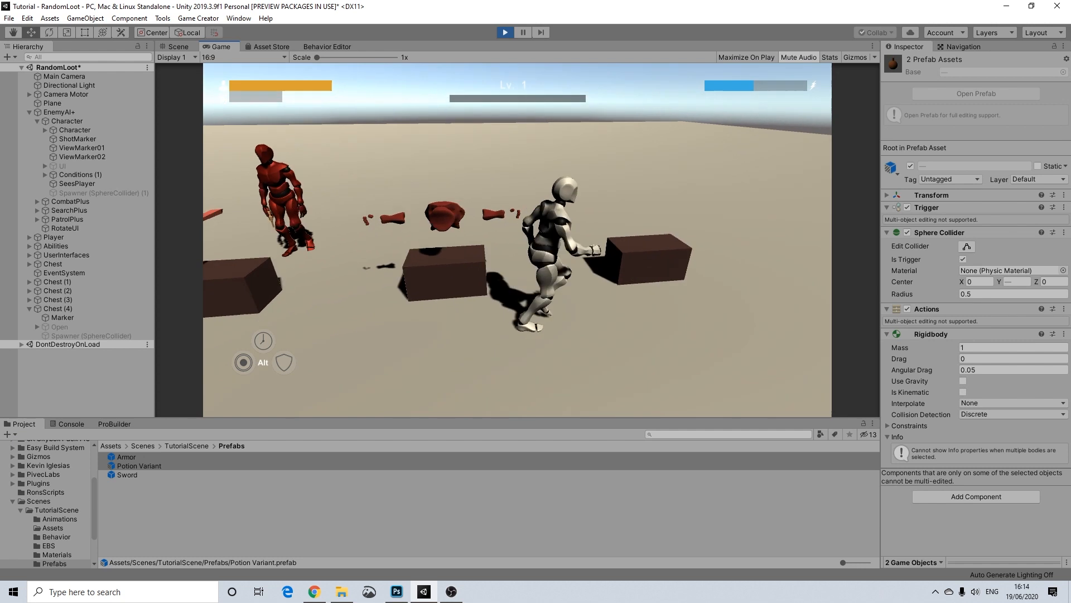
key("8")
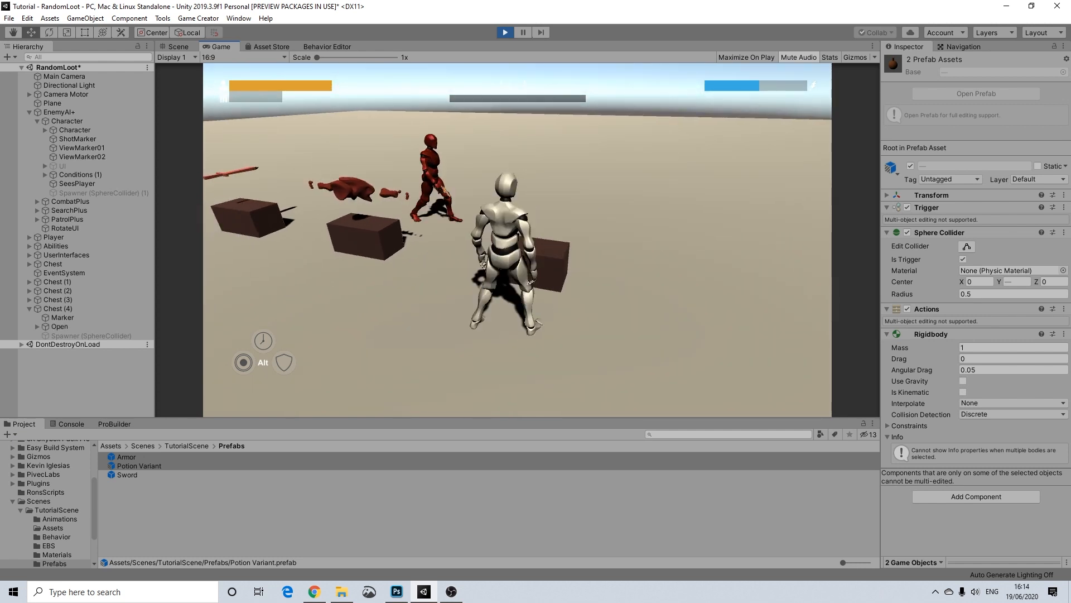
key("a")
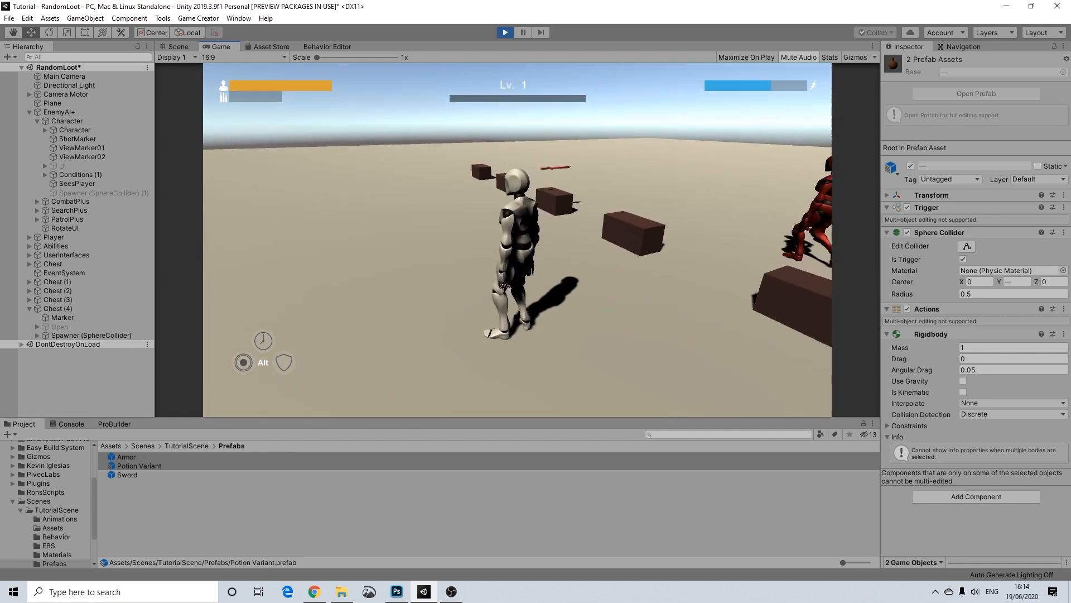
key("w")
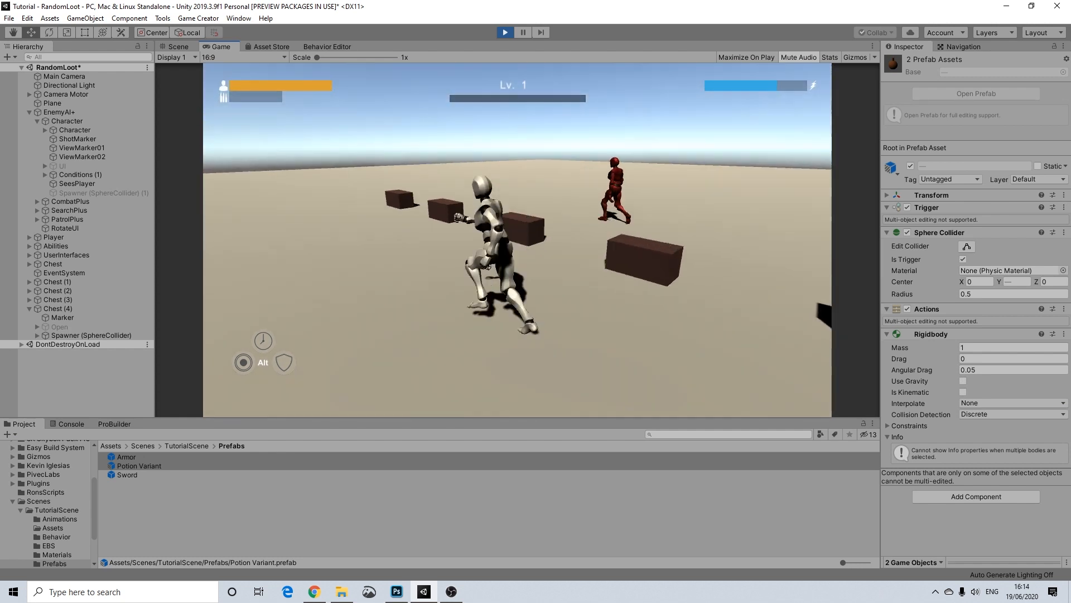
key("ctrl+p")
left_click_drag(446, 223, 524, 268, "alt")
scroll(517, 239, "down", 3)
middle_click_drag(517, 245, 427, 131)
scroll(426, 131, "up", 3)
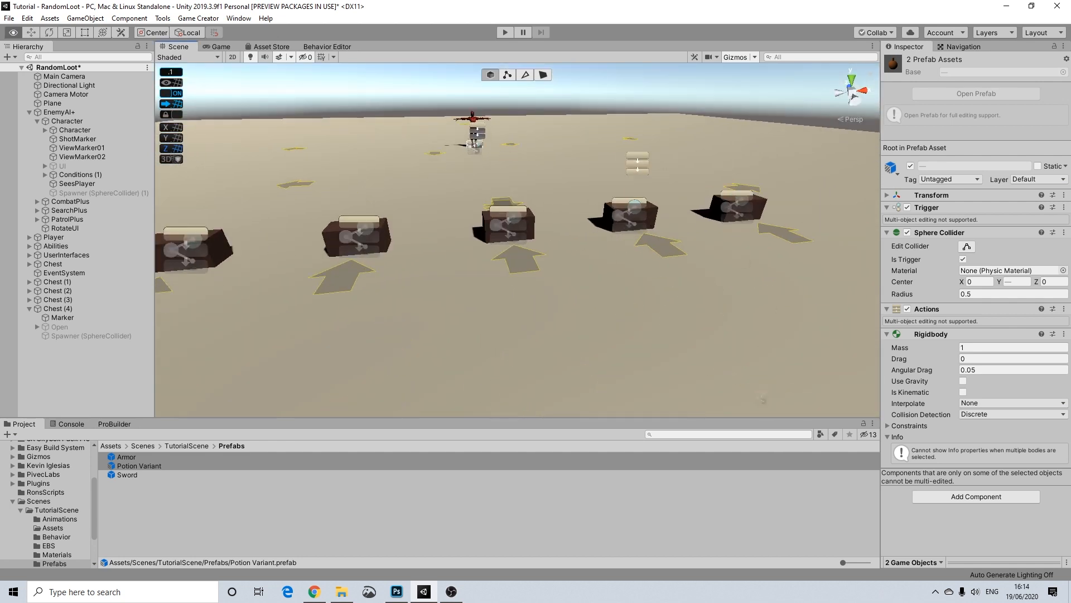
left_click_drag(512, 167, 512, 192, "alt")
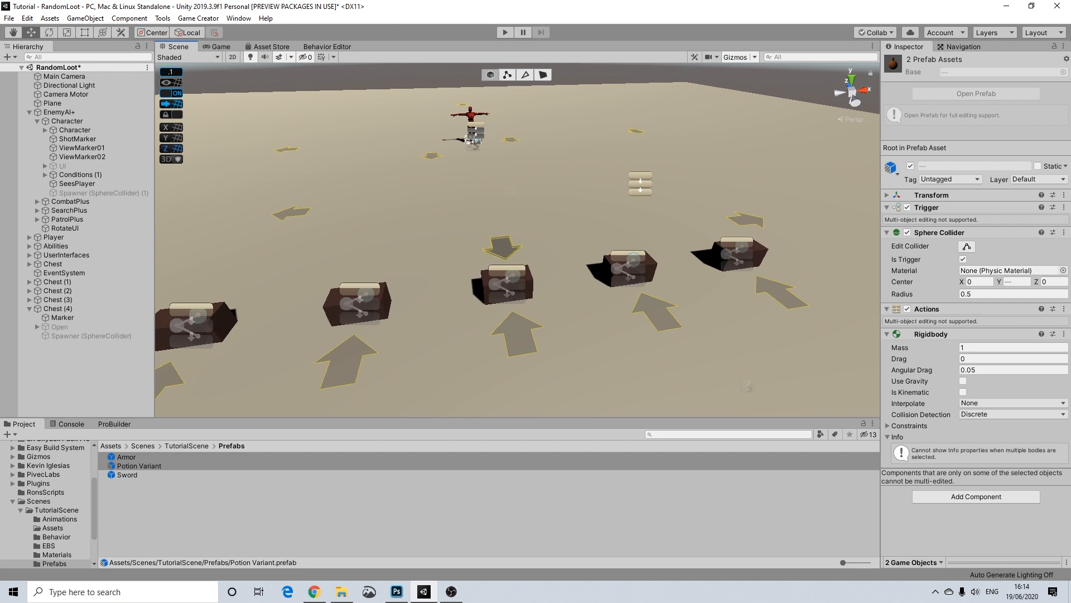
Delete the duplicated chests Chest (1) through Chest (4) from the scene, keeping only the original Chest.
middle_click_drag(512, 245, 547, 206)
scroll(547, 205, "up", 4)
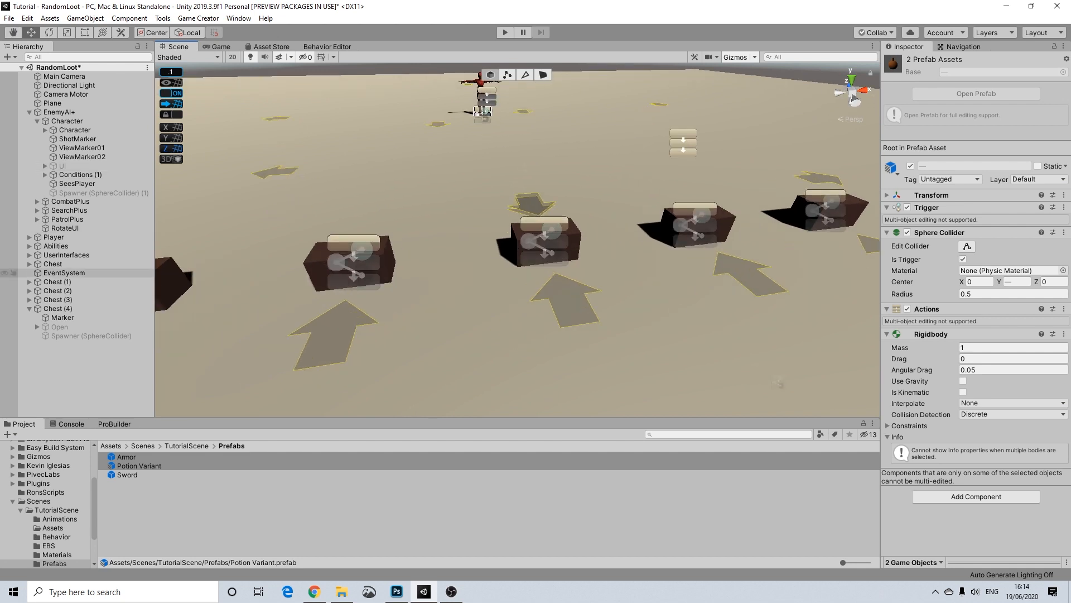
left_click(29, 308)
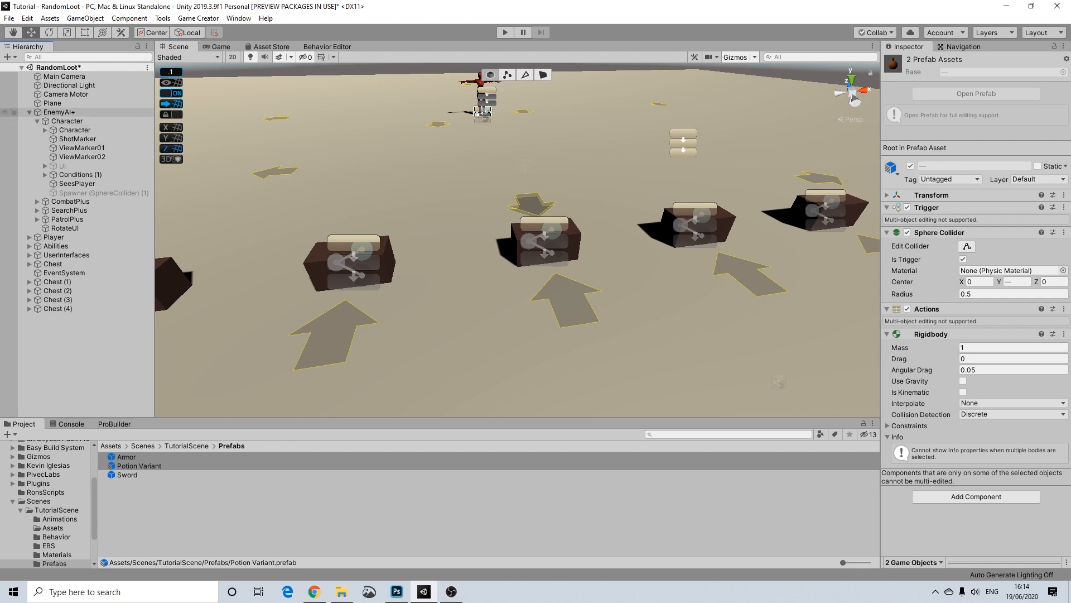
left_click(29, 113)
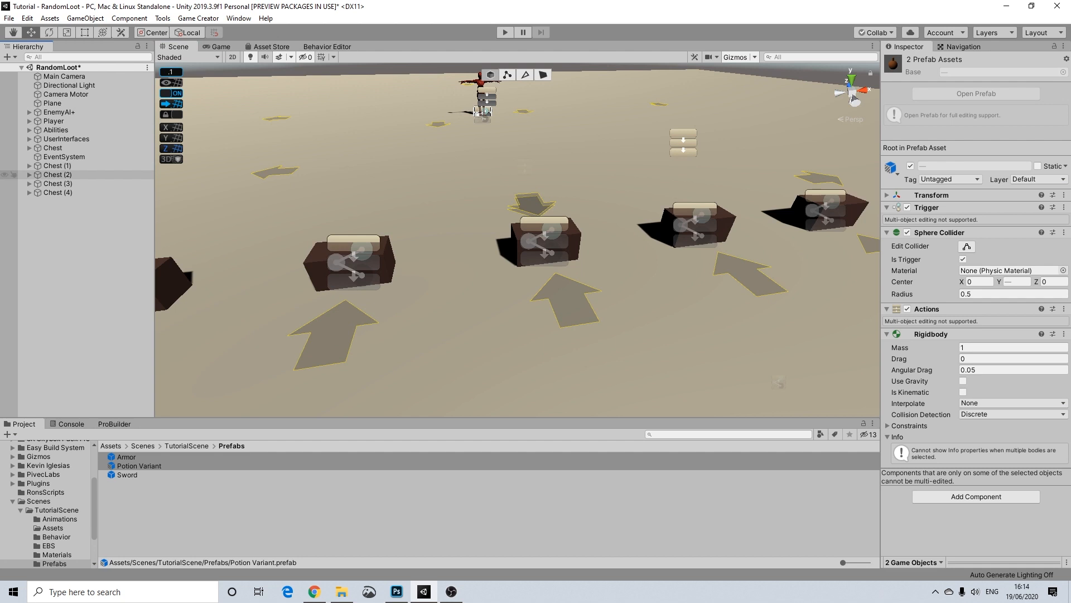
left_click(57, 175)
left_click(57, 166)
left_click(58, 193, "shift")
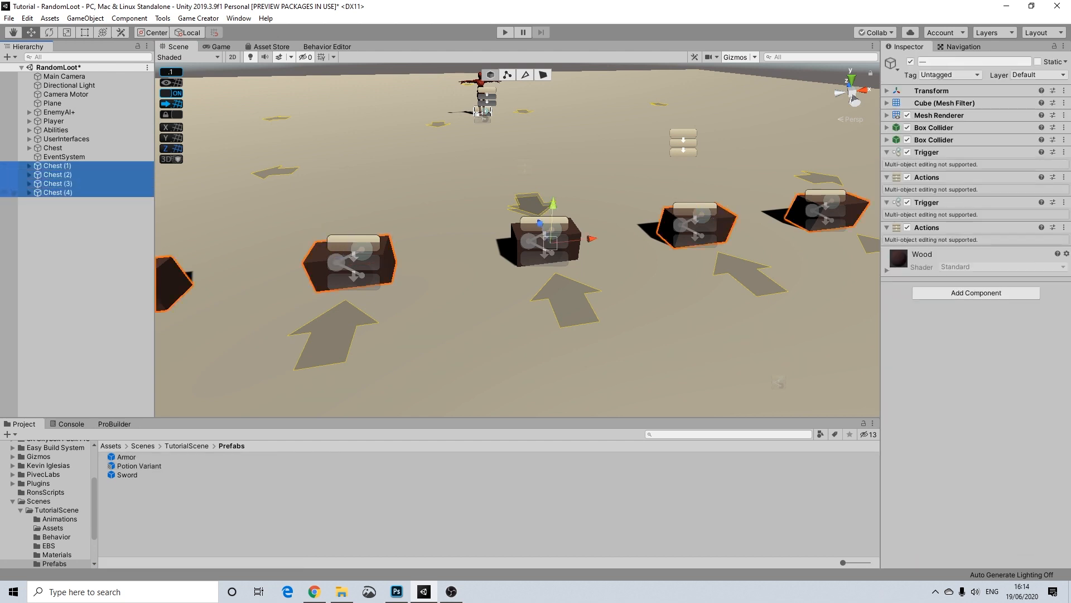
key("f")
key("Delete")
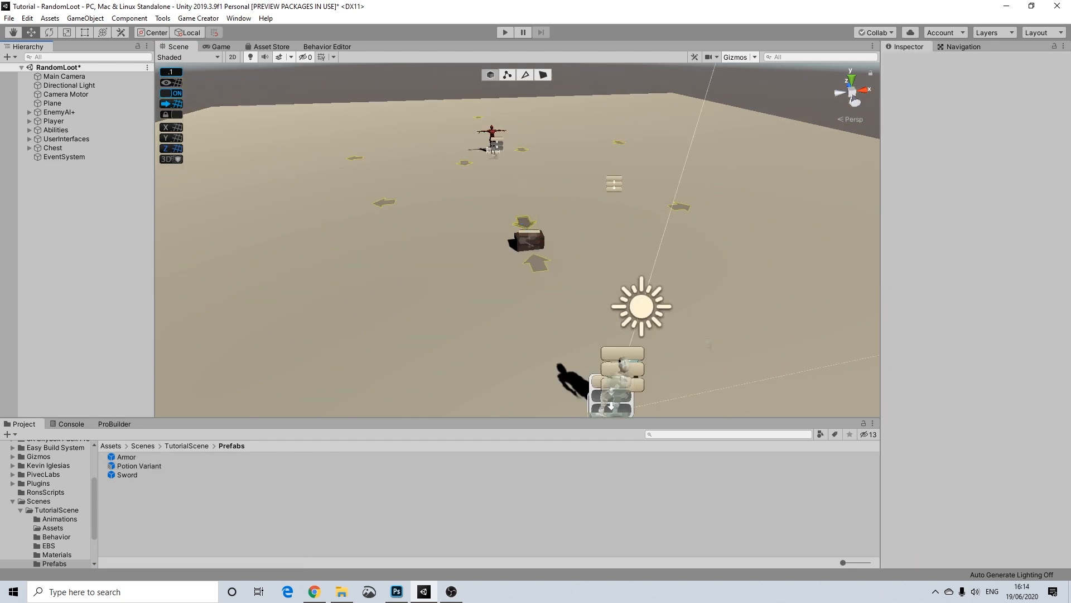
Select the Spawner inside the remaining Chest and review its available spawn pattern types.
scroll(552, 244, "up", 15)
middle_click_drag(553, 244, 514, 244)
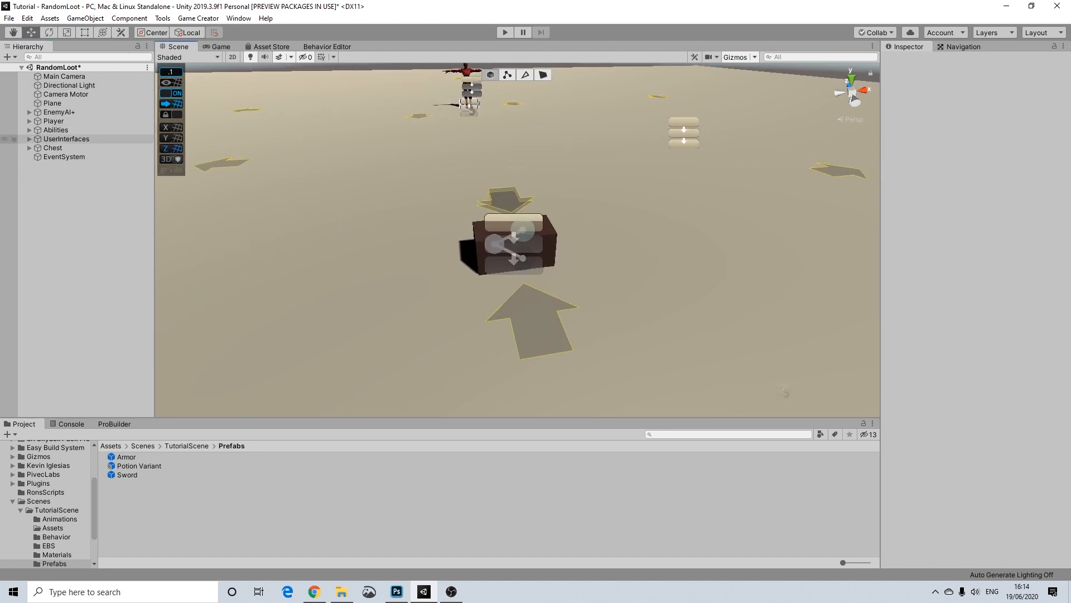
left_click(53, 147)
left_click(29, 147)
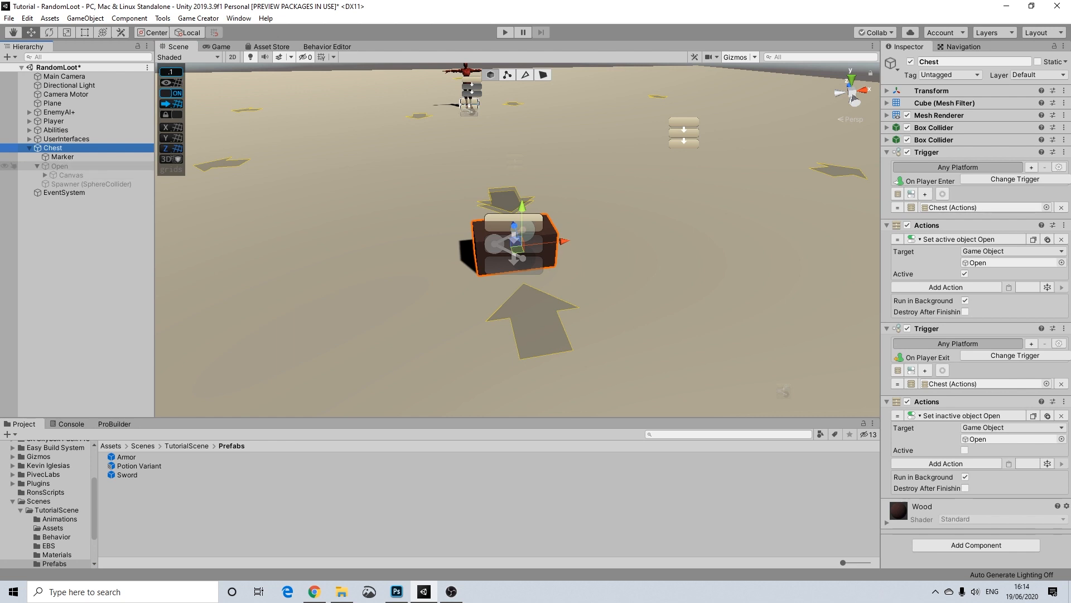
left_click(91, 183)
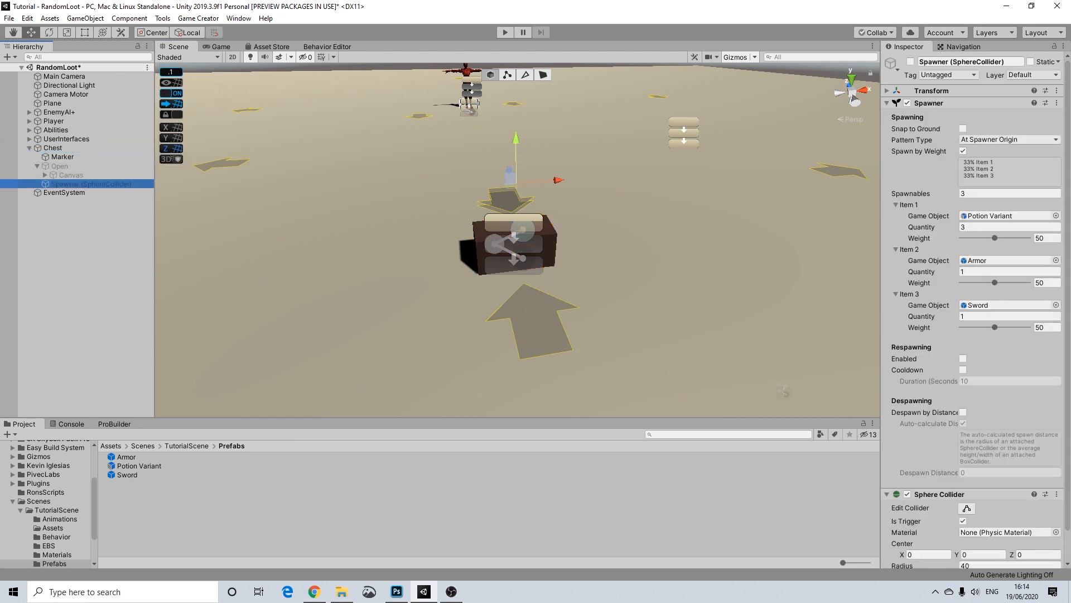
left_click(1009, 140)
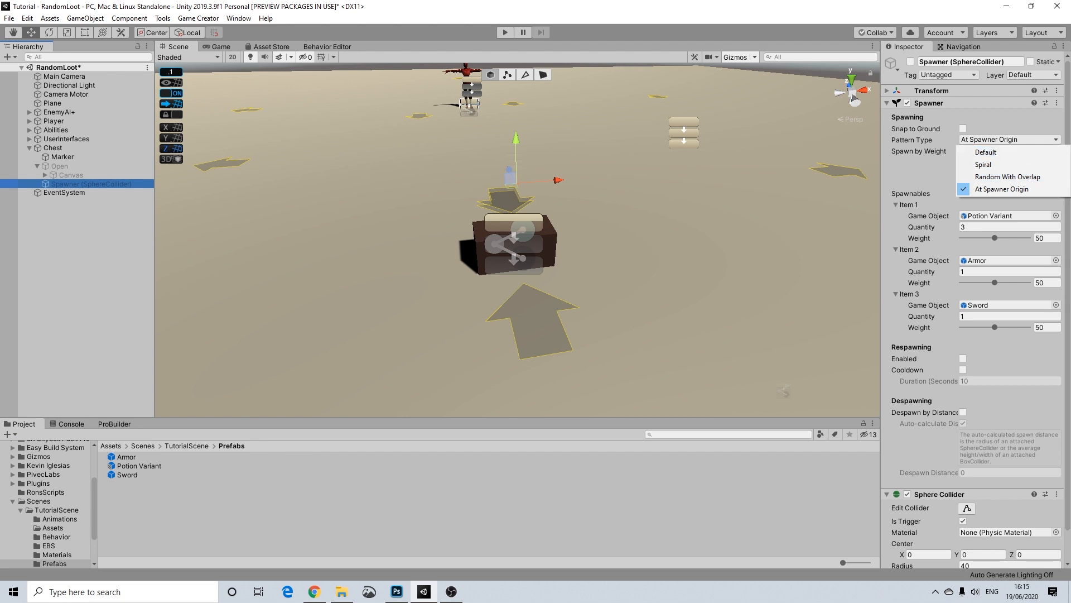
key("Escape")
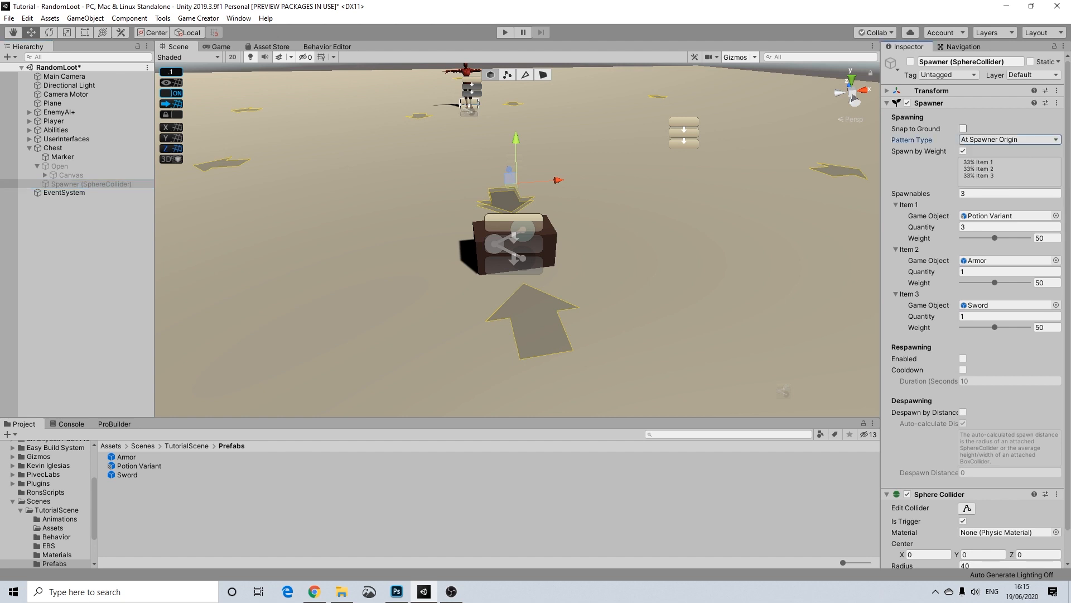
Activate the chest's Spawner object and set its Sphere Collider radius to 5.
scroll(542, 299, "down", 10)
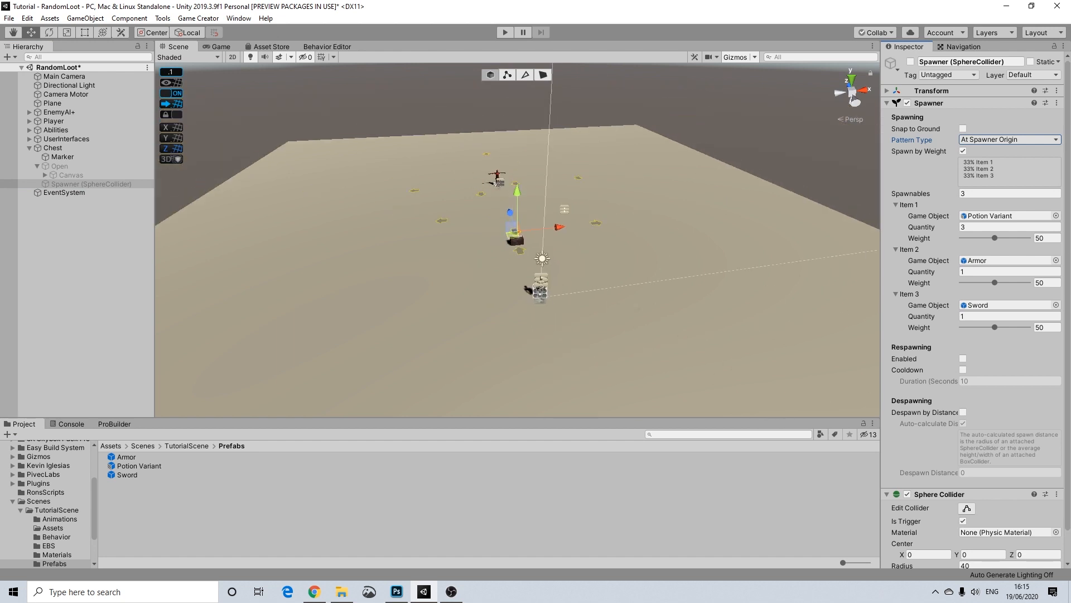
left_click(911, 62)
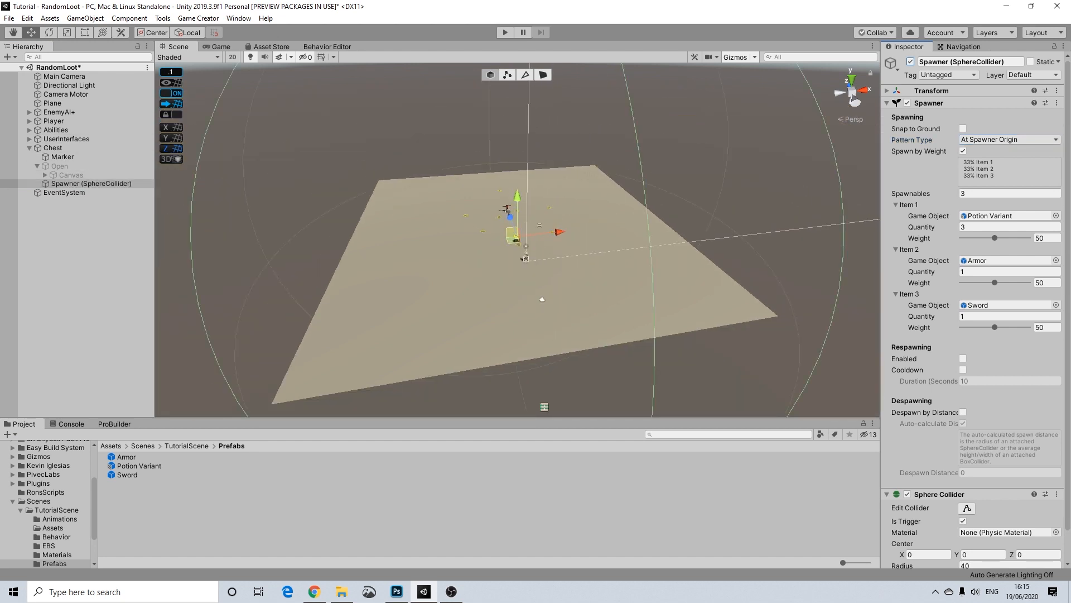
scroll(517, 239, "up", 10)
scroll(488, 156, "down", 10)
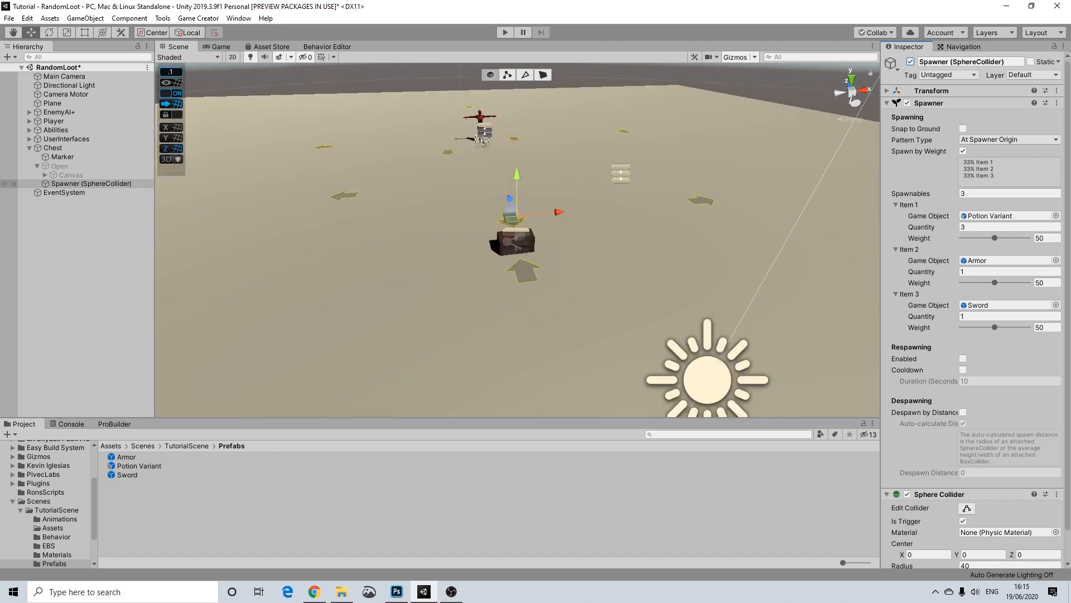
scroll(976, 334, "down", 1)
left_click(985, 535)
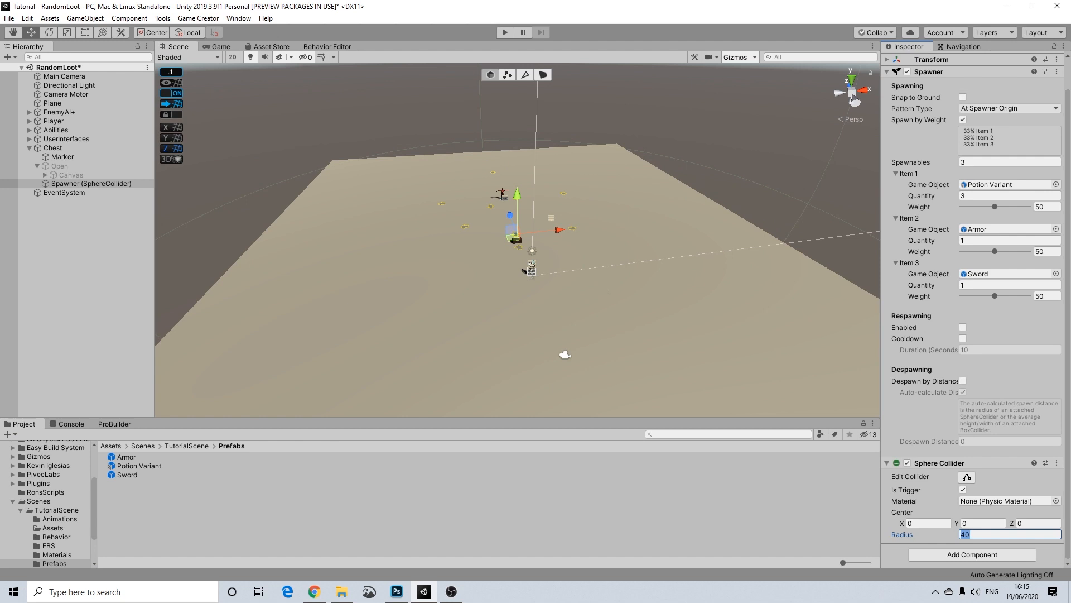
type("20")
key("BackSpace")
type("1")
key("BackSpace")
key("BackSpace")
type("10")
key("BackSpace")
type("5")
key("BackSpace")
key("BackSpace")
type("5")
scroll(565, 354, "up", 5)
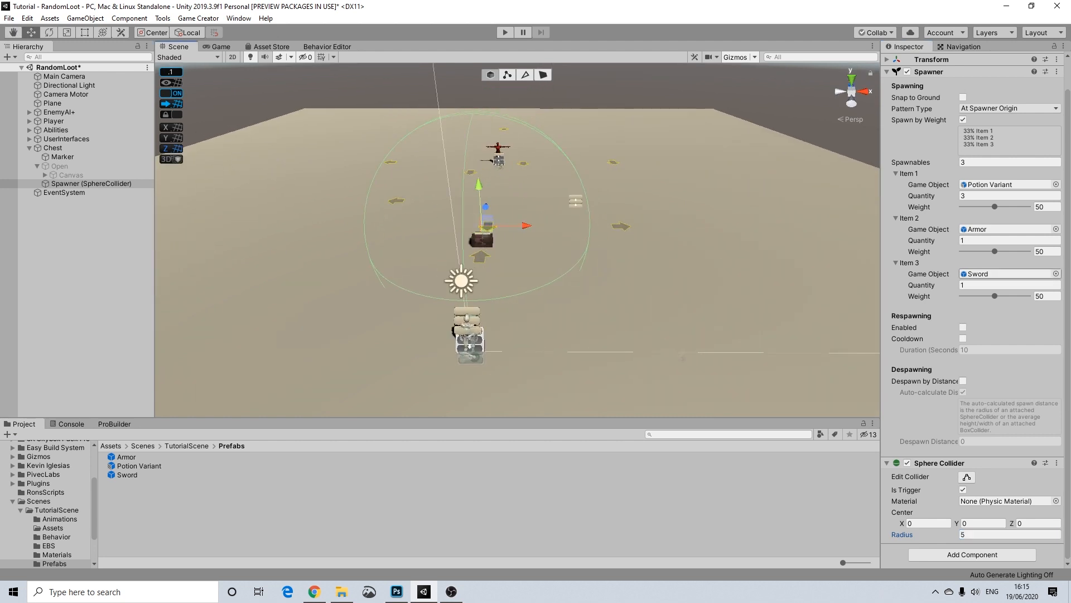
Set the Spawner's Armor and Sword quantities to 3 each and change its pattern type to Spiral.
left_click(999, 240)
type("3")
left_click(998, 286)
type("3")
scroll(1010, 161, "up", 2)
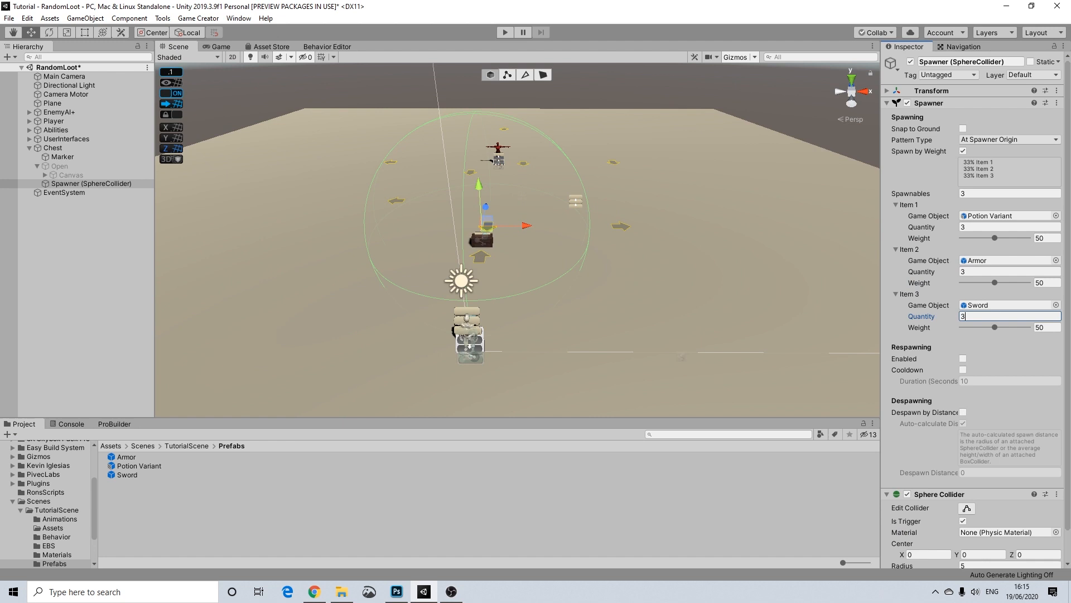
left_click(1010, 139)
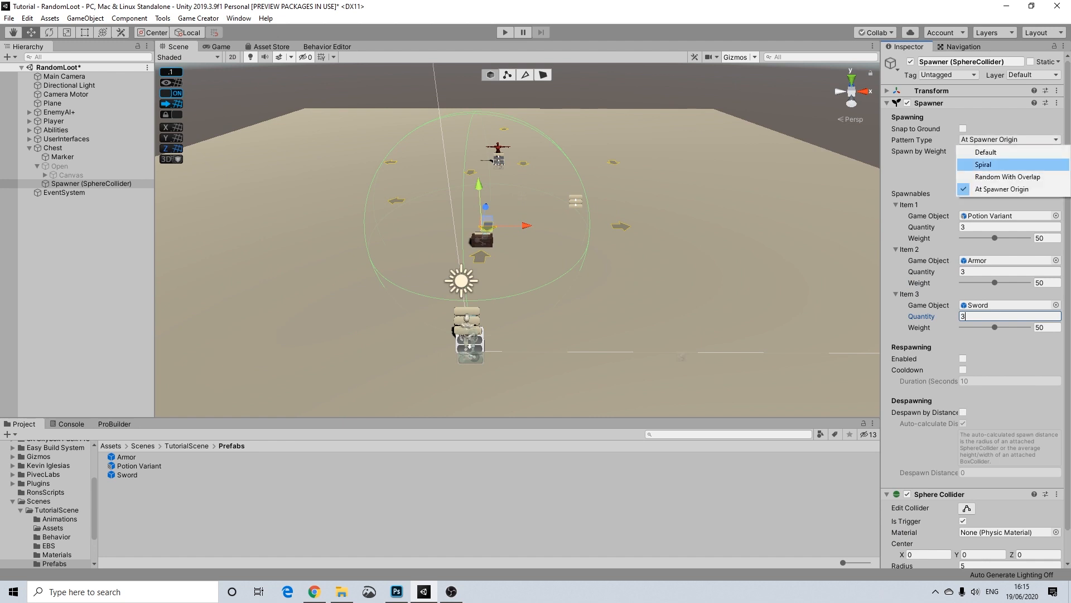
left_click(983, 164)
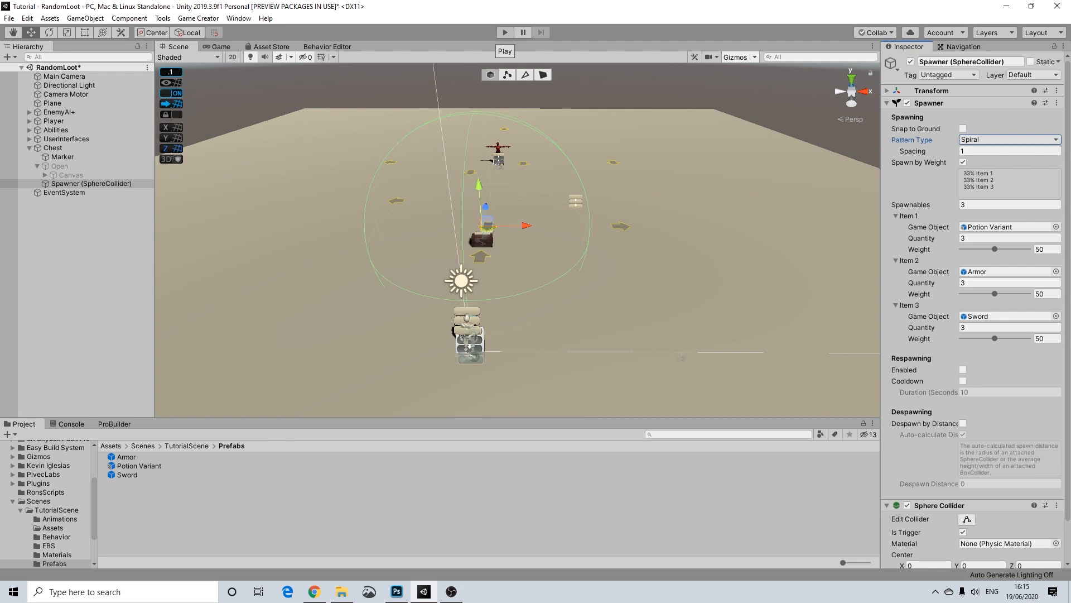
Playtest the scene to check how the spiral pattern places the loot around the chest, and end play mode.
left_click(504, 32)
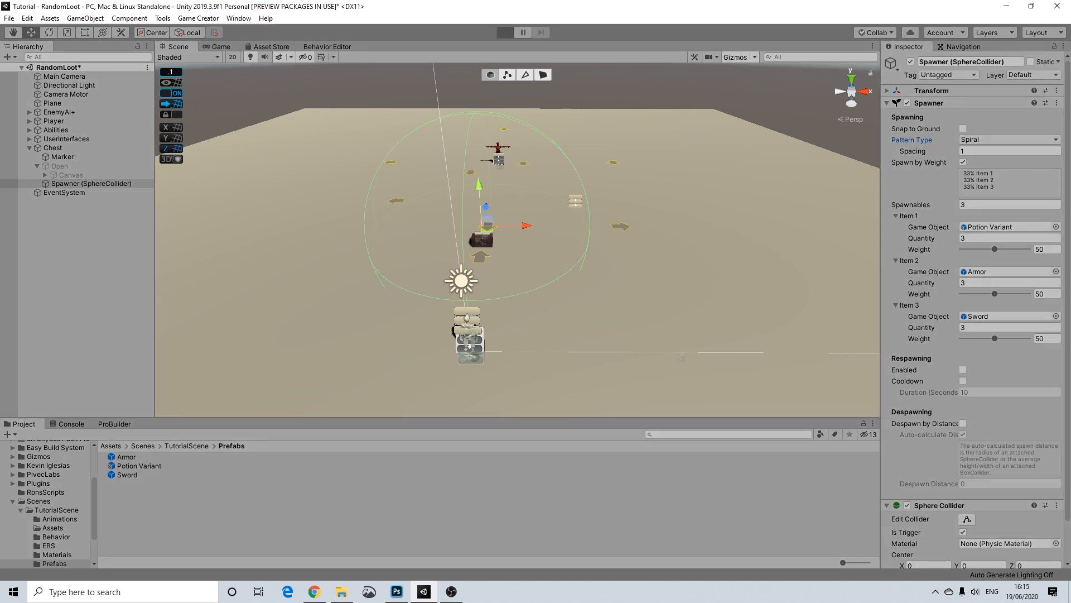
key("w")
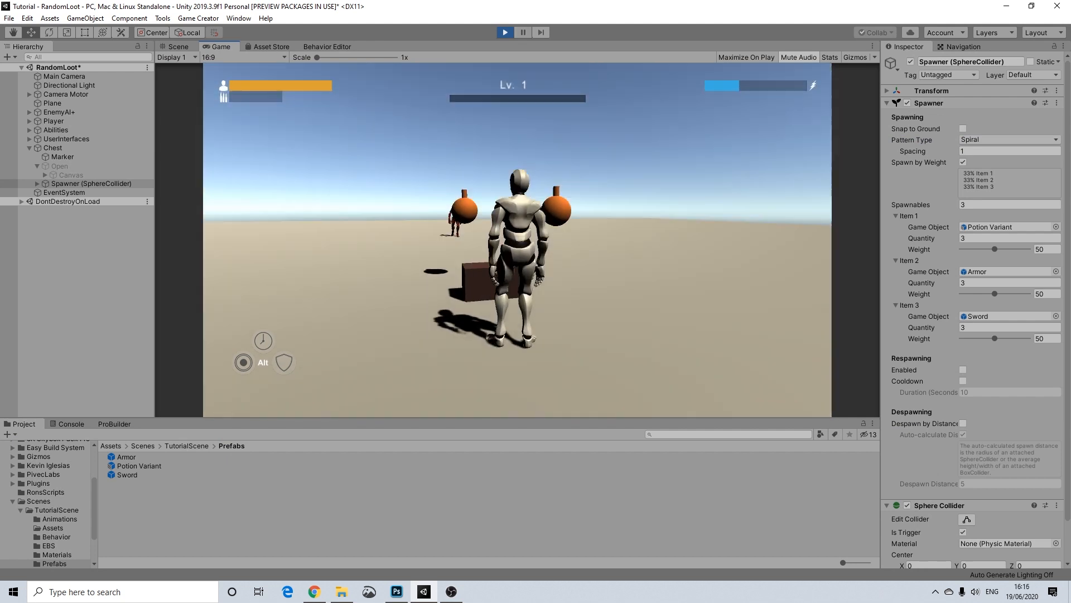
key("ctrl+p")
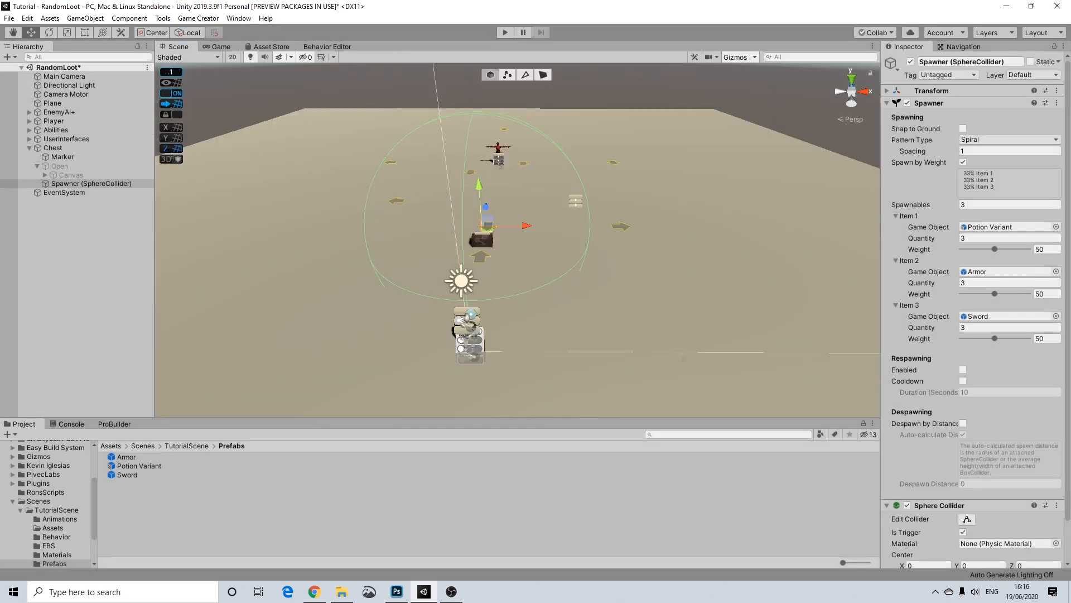
Enable Use Gravity on the Rigidbody of the Potion Variant prefab.
left_click(139, 466)
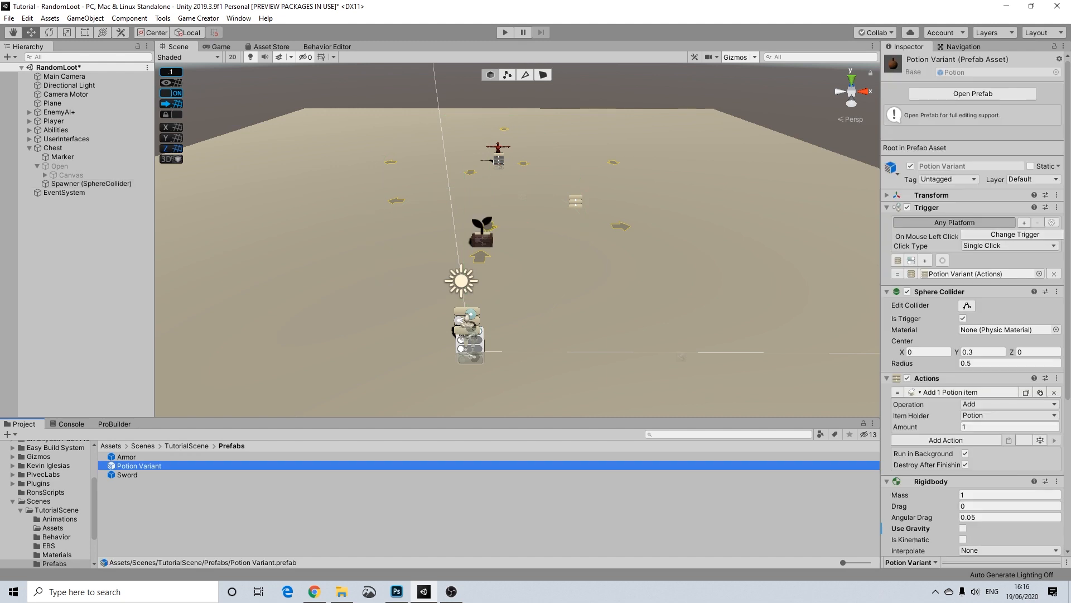
left_click(962, 528)
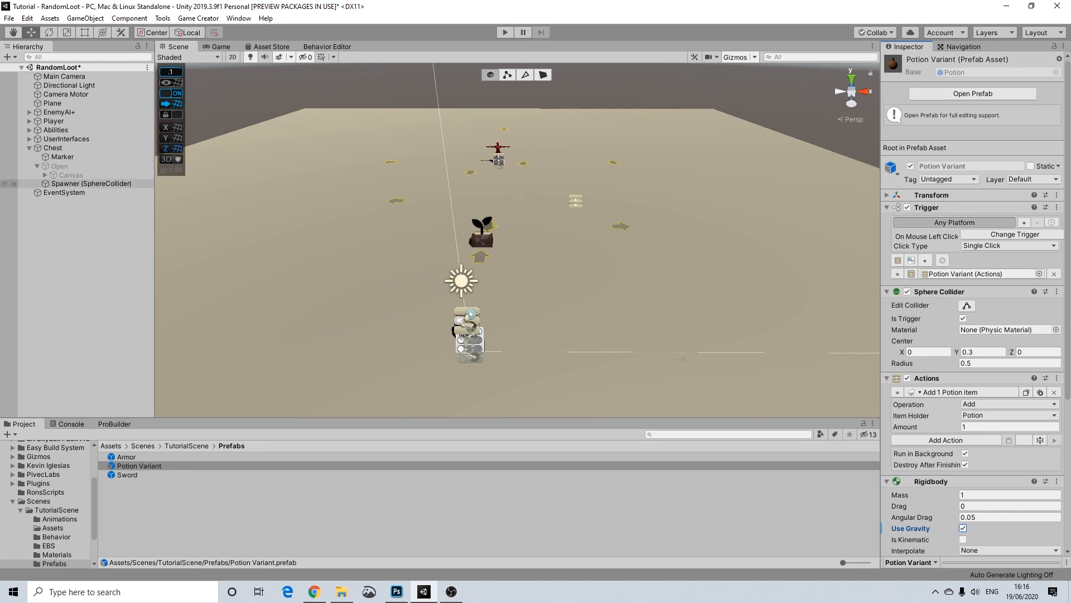
Set the spiral spacing of the chest's Spawner to 2.
left_click(91, 183)
left_click(1008, 151)
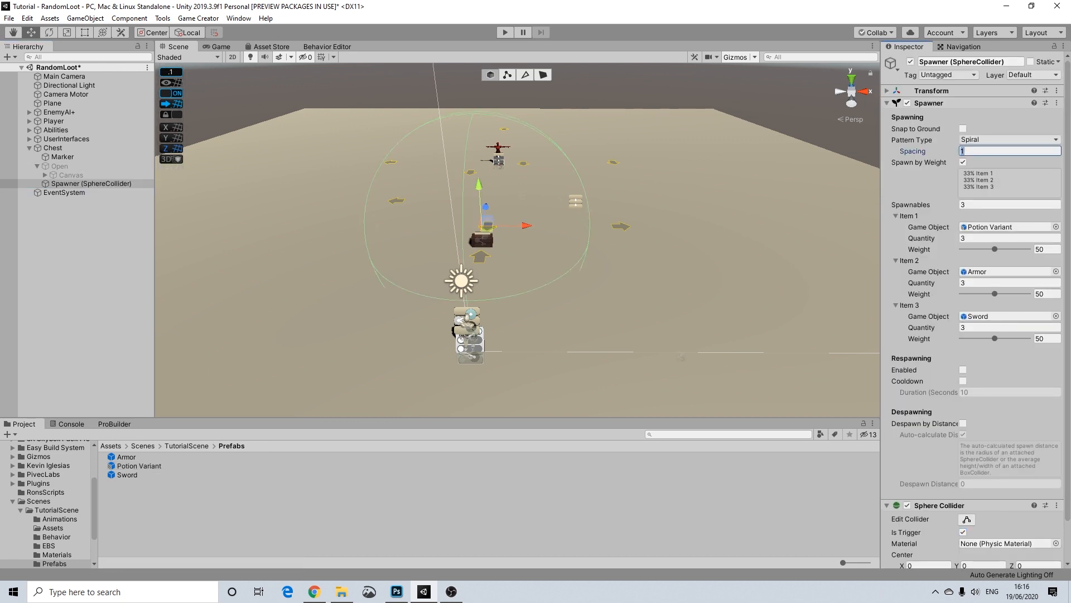
type("20")
key("BackSpace")
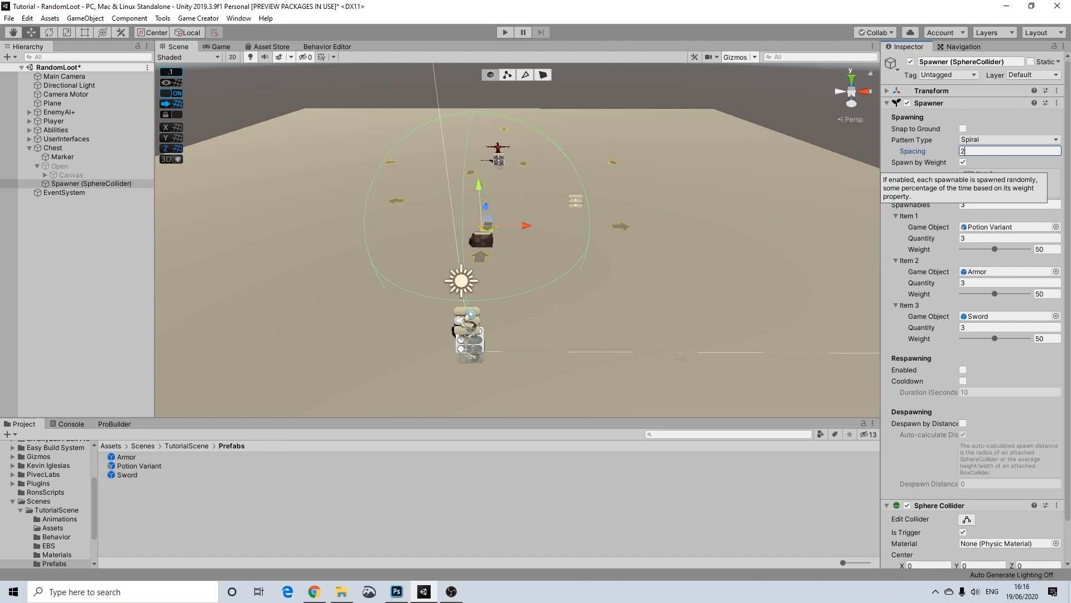
Try the Default pattern type on the chest's Spawner and return it to Spiral.
left_click(1008, 140)
left_click(999, 152)
left_click(1009, 139)
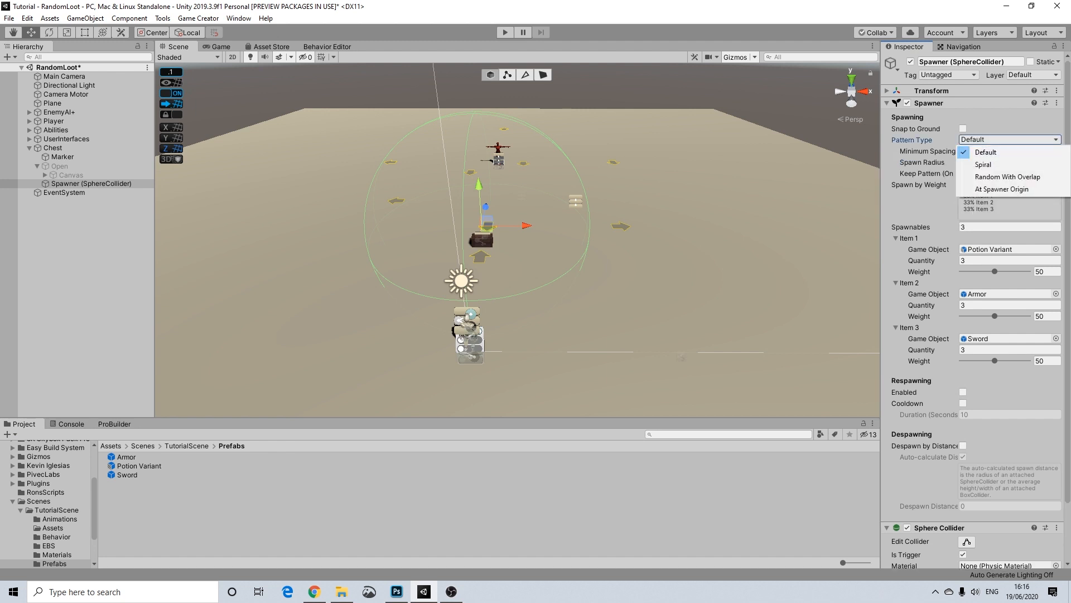
left_click(1009, 140)
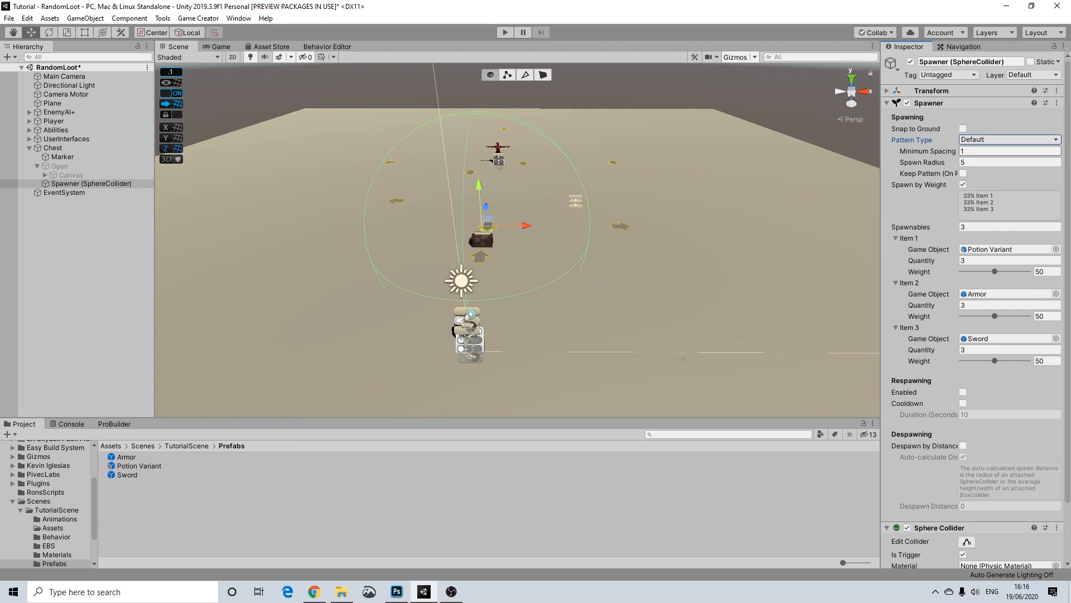
left_click(1008, 139)
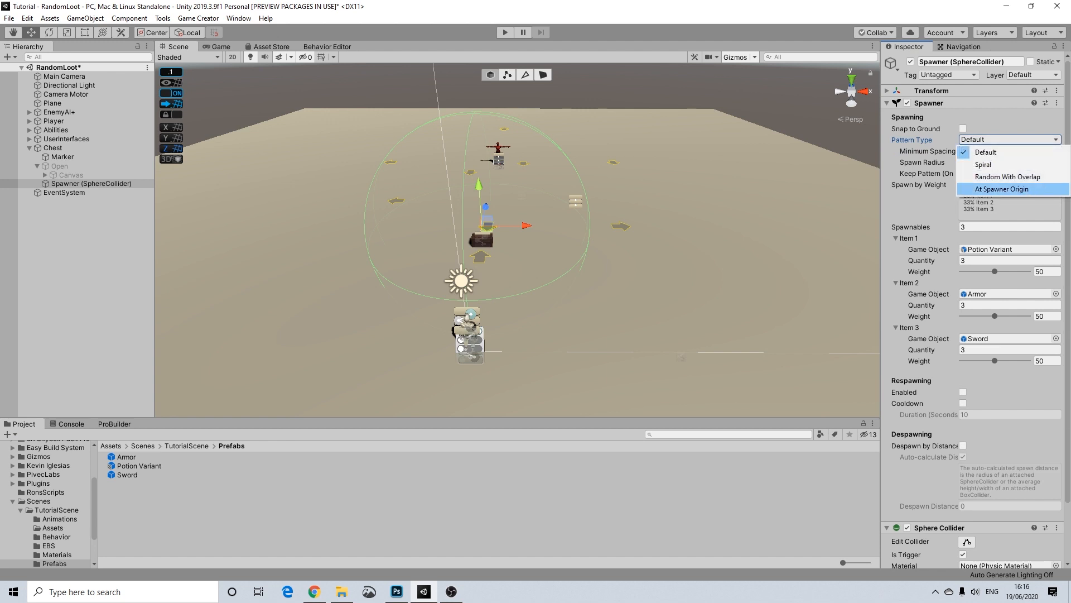
left_click(983, 164)
Play the scene briefly, end play mode and deactivate the chest's Spawner object.
key("ctrl+p")
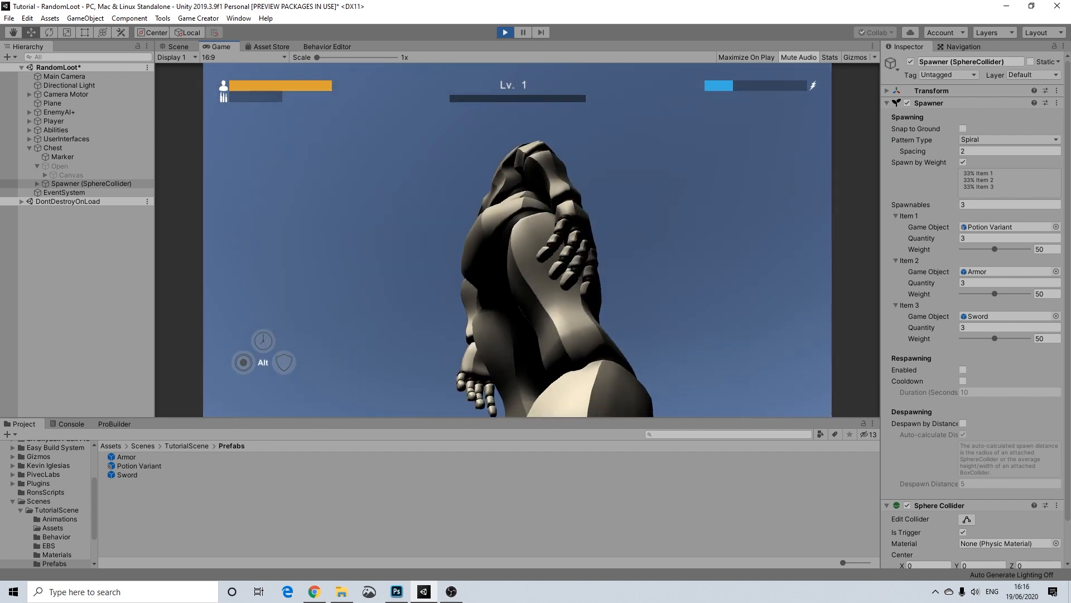
key("ctrl+p")
left_click(911, 62)
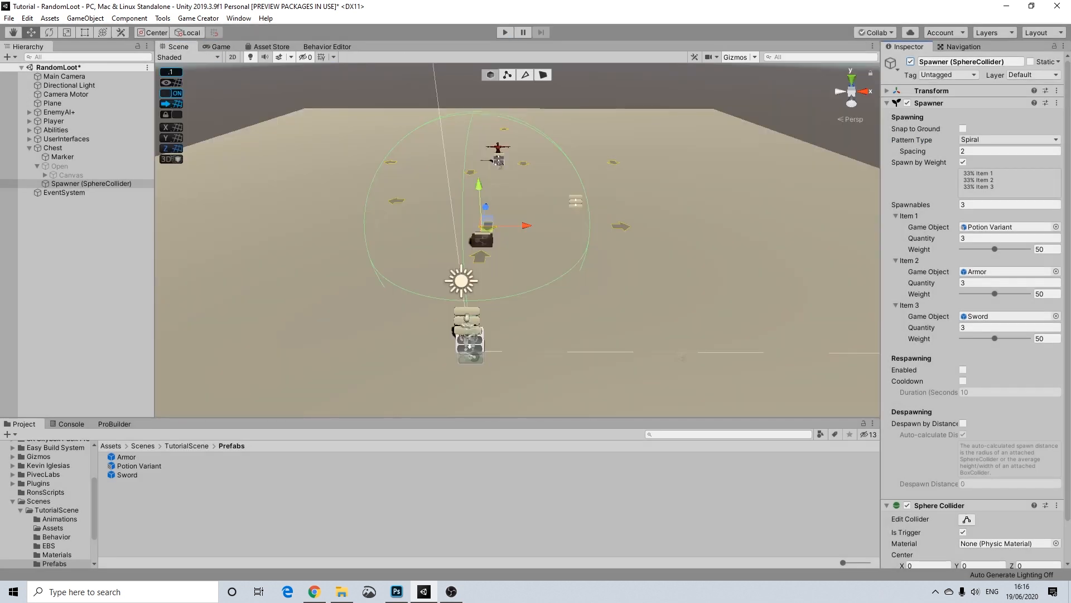
Playtest the scene by walking to the chest and opening it to check the spiral loot spawn, and end play mode.
key("ctrl+p")
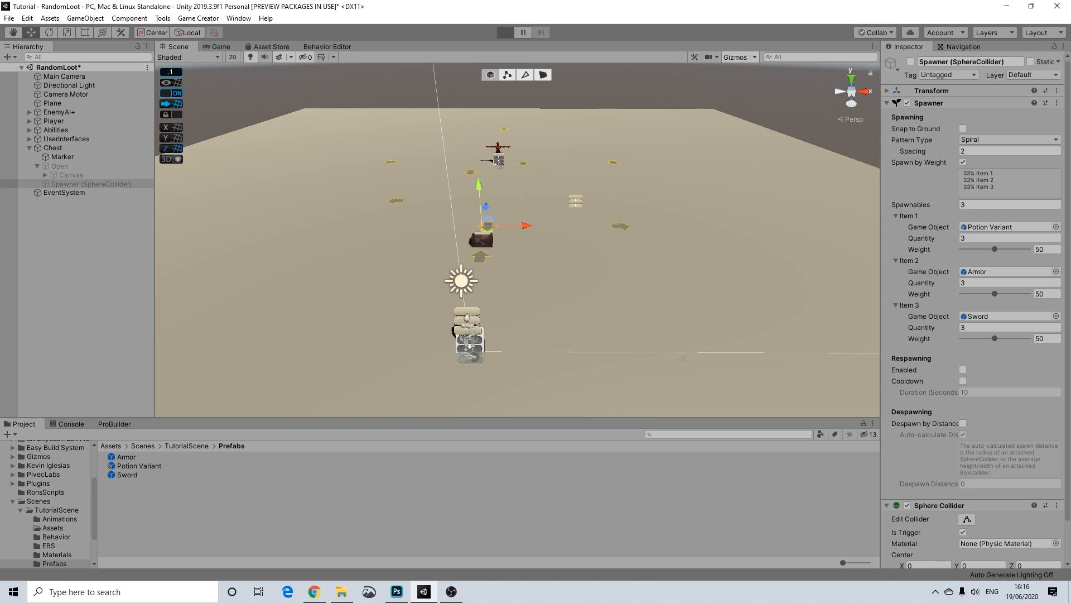
key("w")
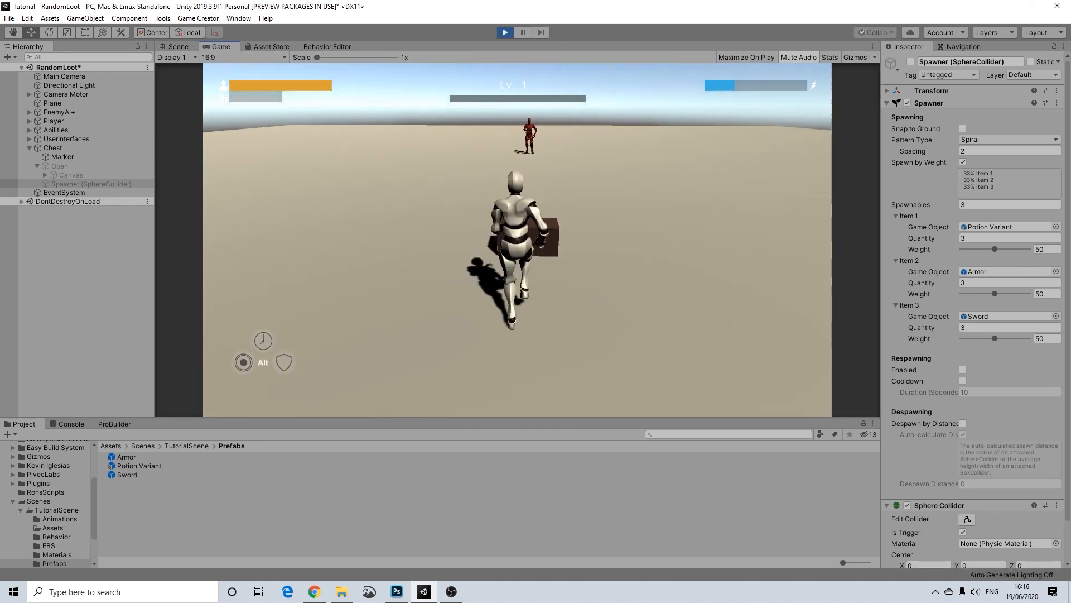
key("e")
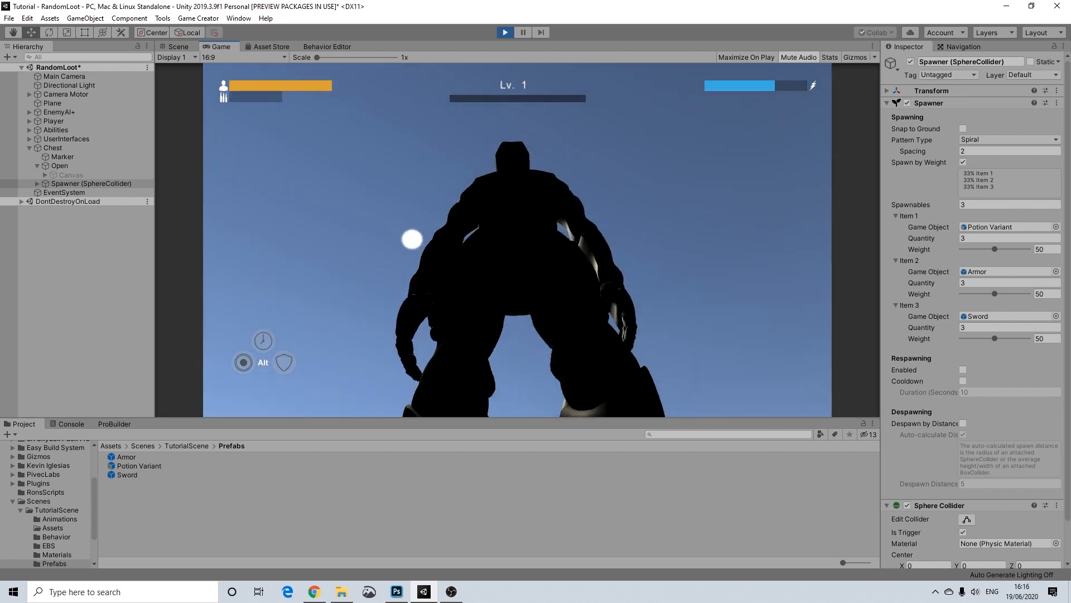
key("ctrl+p")
scroll(518, 240, "down", 4)
scroll(518, 240, "up", 12)
middle_click_drag(517, 239, 560, 282)
scroll(601, 223, "up", 4)
left_click_drag(560, 282, 728, 257, "alt")
middle_click_drag(728, 257, 590, 345)
left_click_drag(590, 346, 605, 323, "alt")
scroll(605, 323, "down", 4)
scroll(518, 240, "down", 1)
scroll(517, 240, "down", 1)
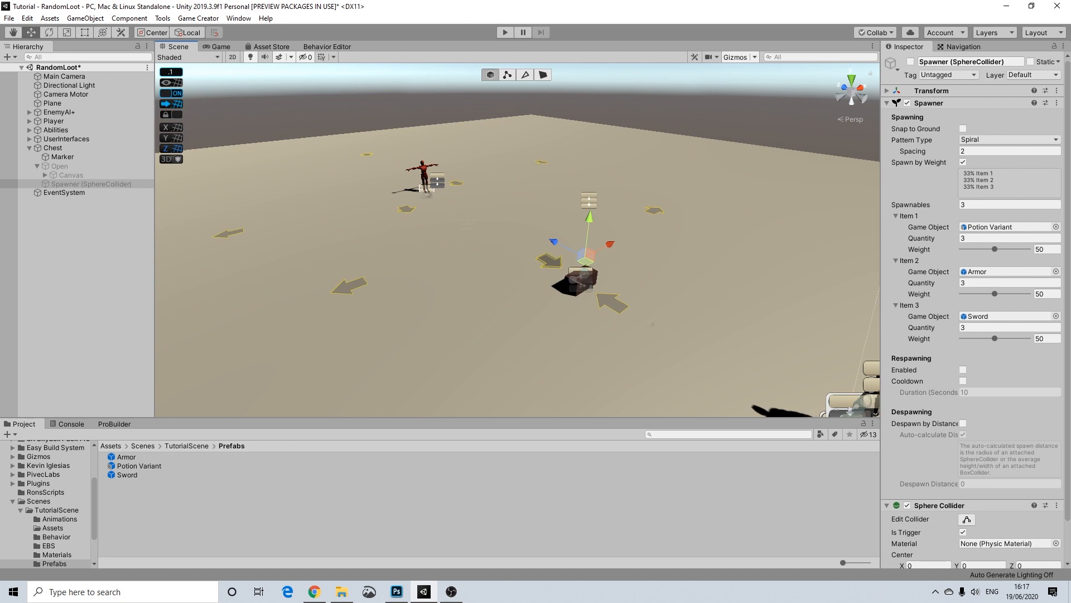
middle_click_drag(647, 262, 580, 268)
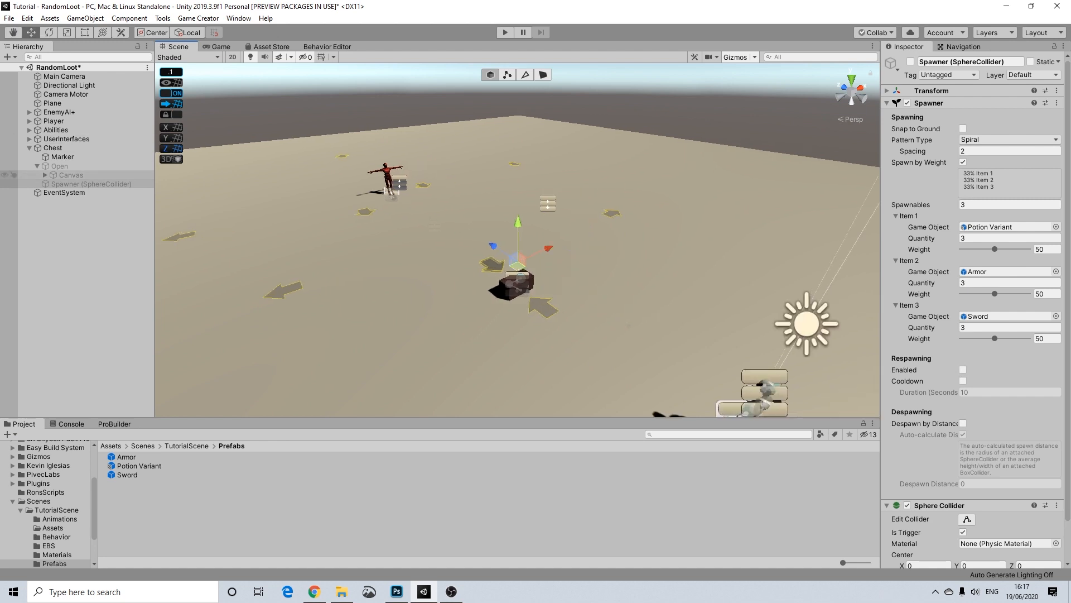
Inspect the chest's Spawner and Sphere Collider settings and view the chest's surroundings in the scene from near and far.
left_click(89, 184)
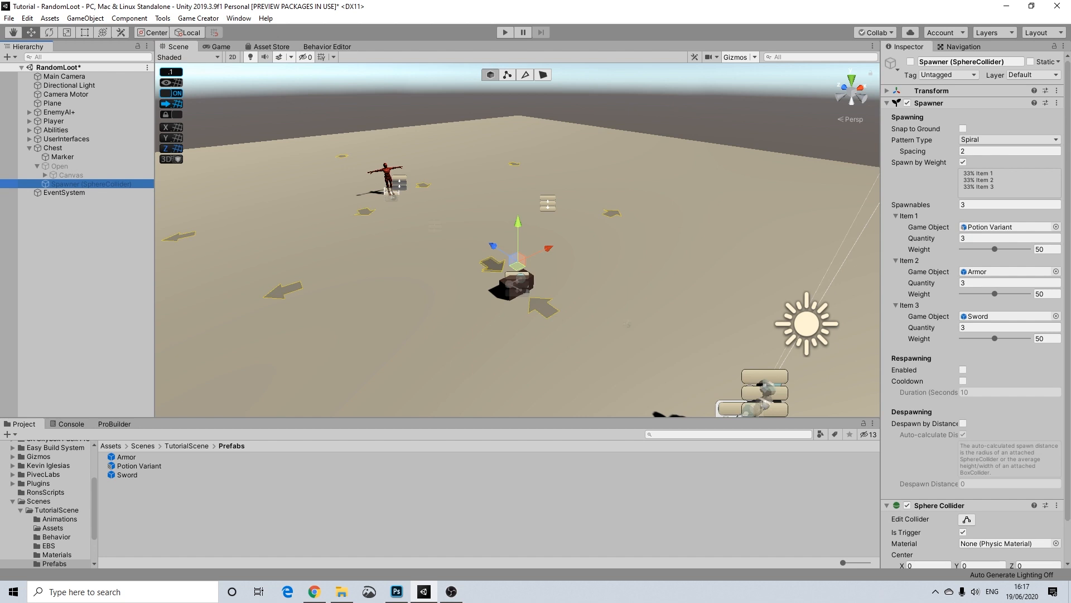
scroll(518, 240, "down", 5)
mouse_move(518, 240)
middle_mouse_down()
mouse_move(518, 260)
mouse_move(521, 223)
middle_mouse_up()
scroll(518, 260, "down", 3)
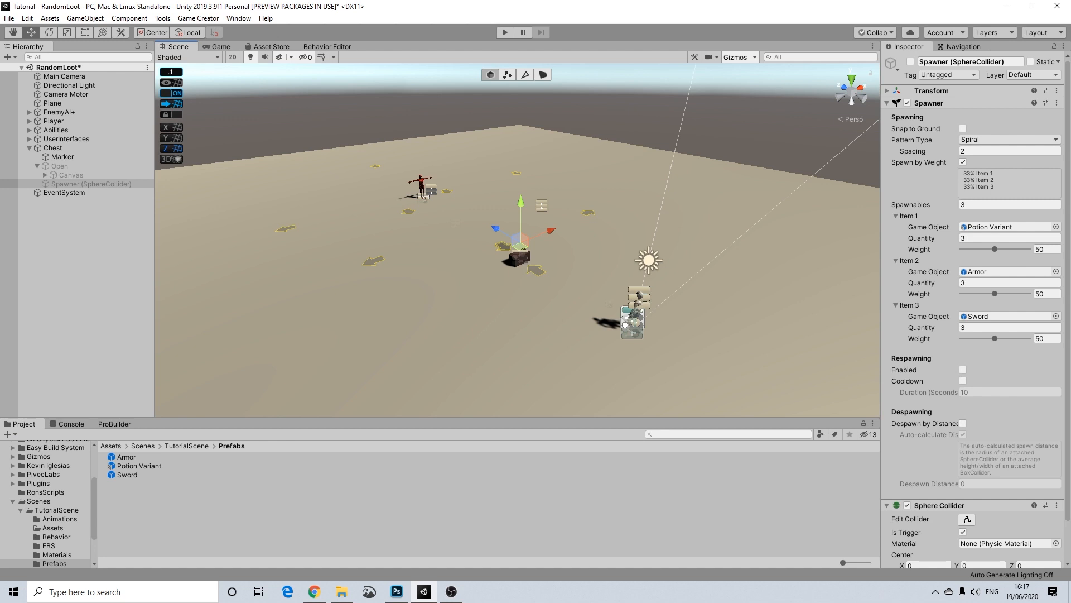
scroll(518, 240, "up", 12)
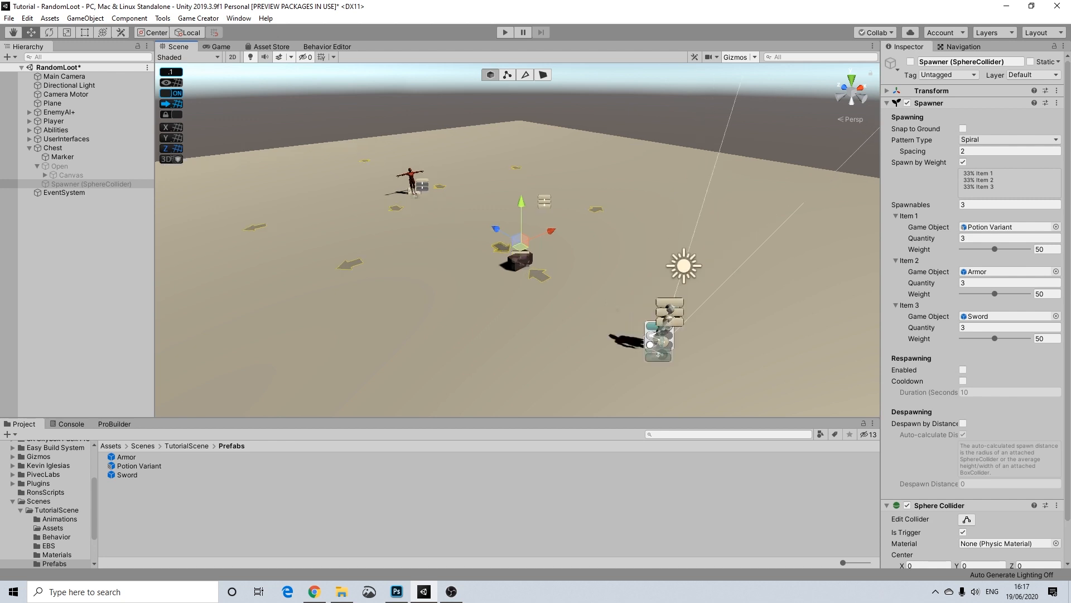
scroll(518, 239, "up", 5)
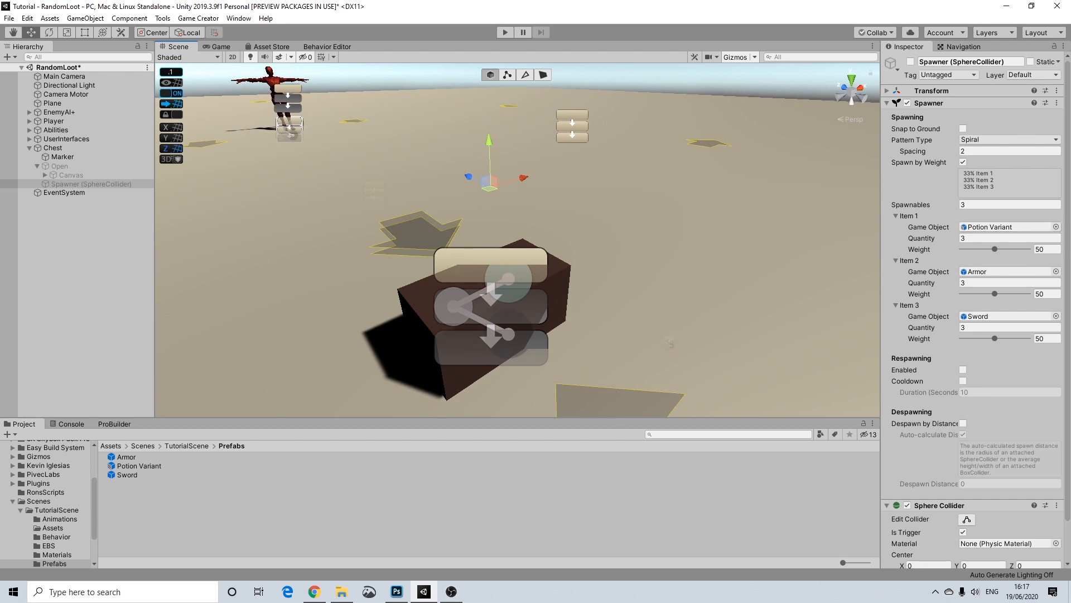
scroll(974, 307, "down", 2)
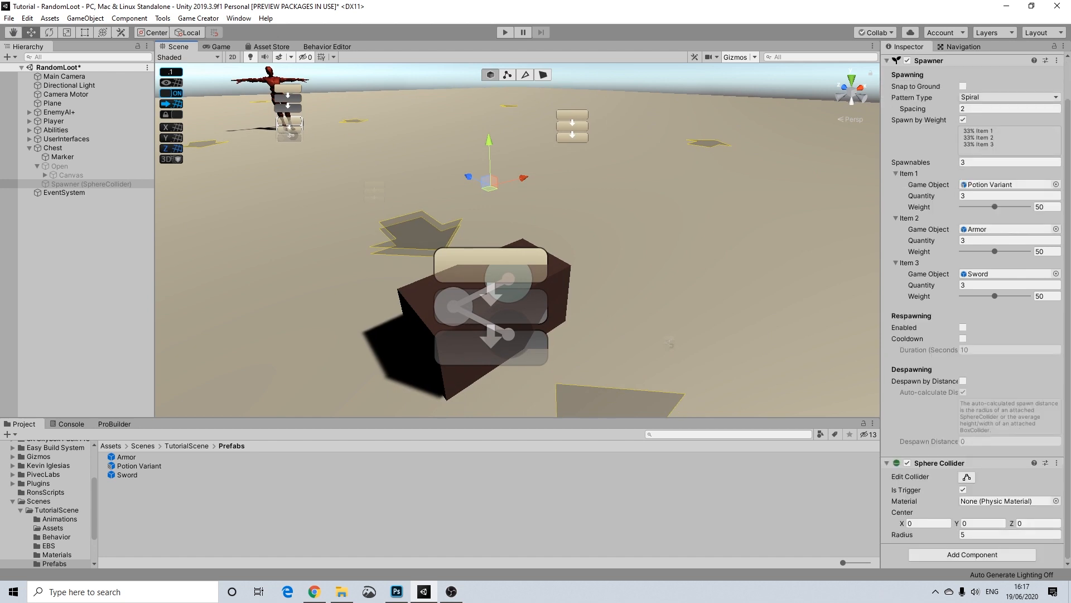
scroll(517, 240, "down", 5)
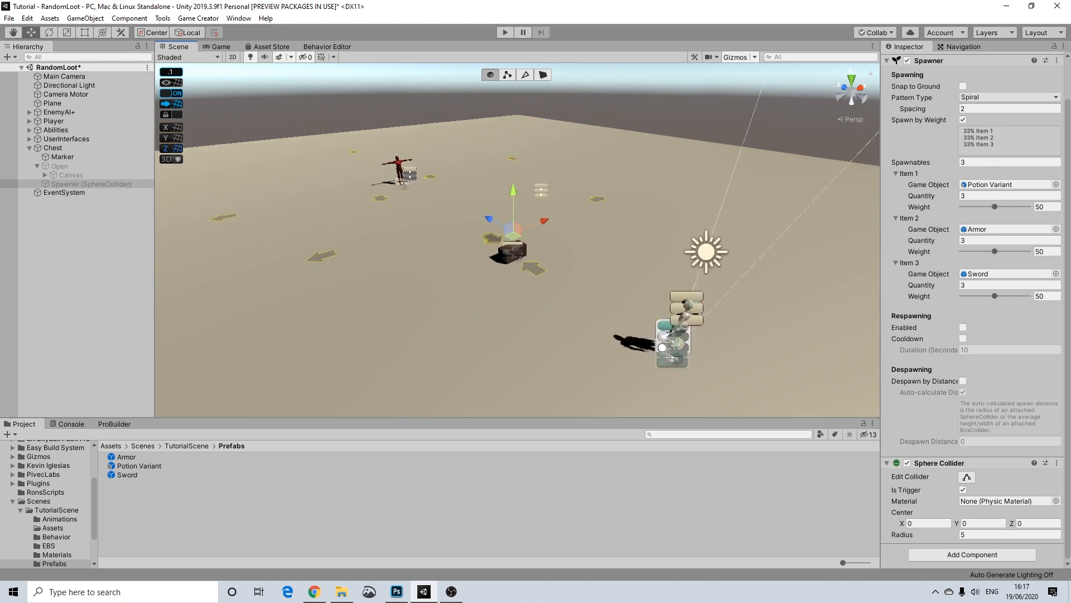
scroll(518, 240, "down", 10)
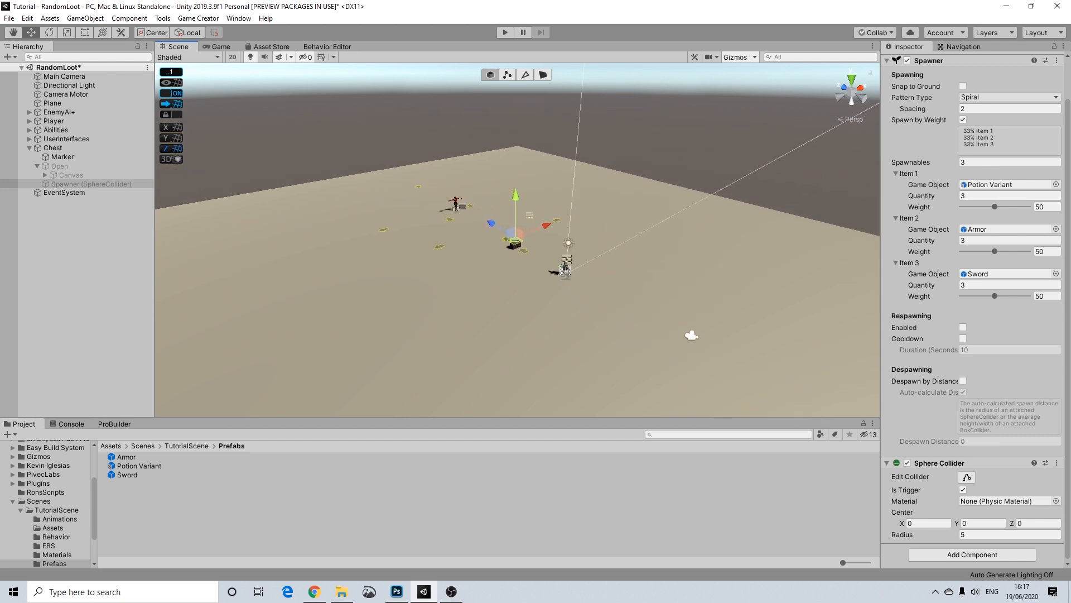